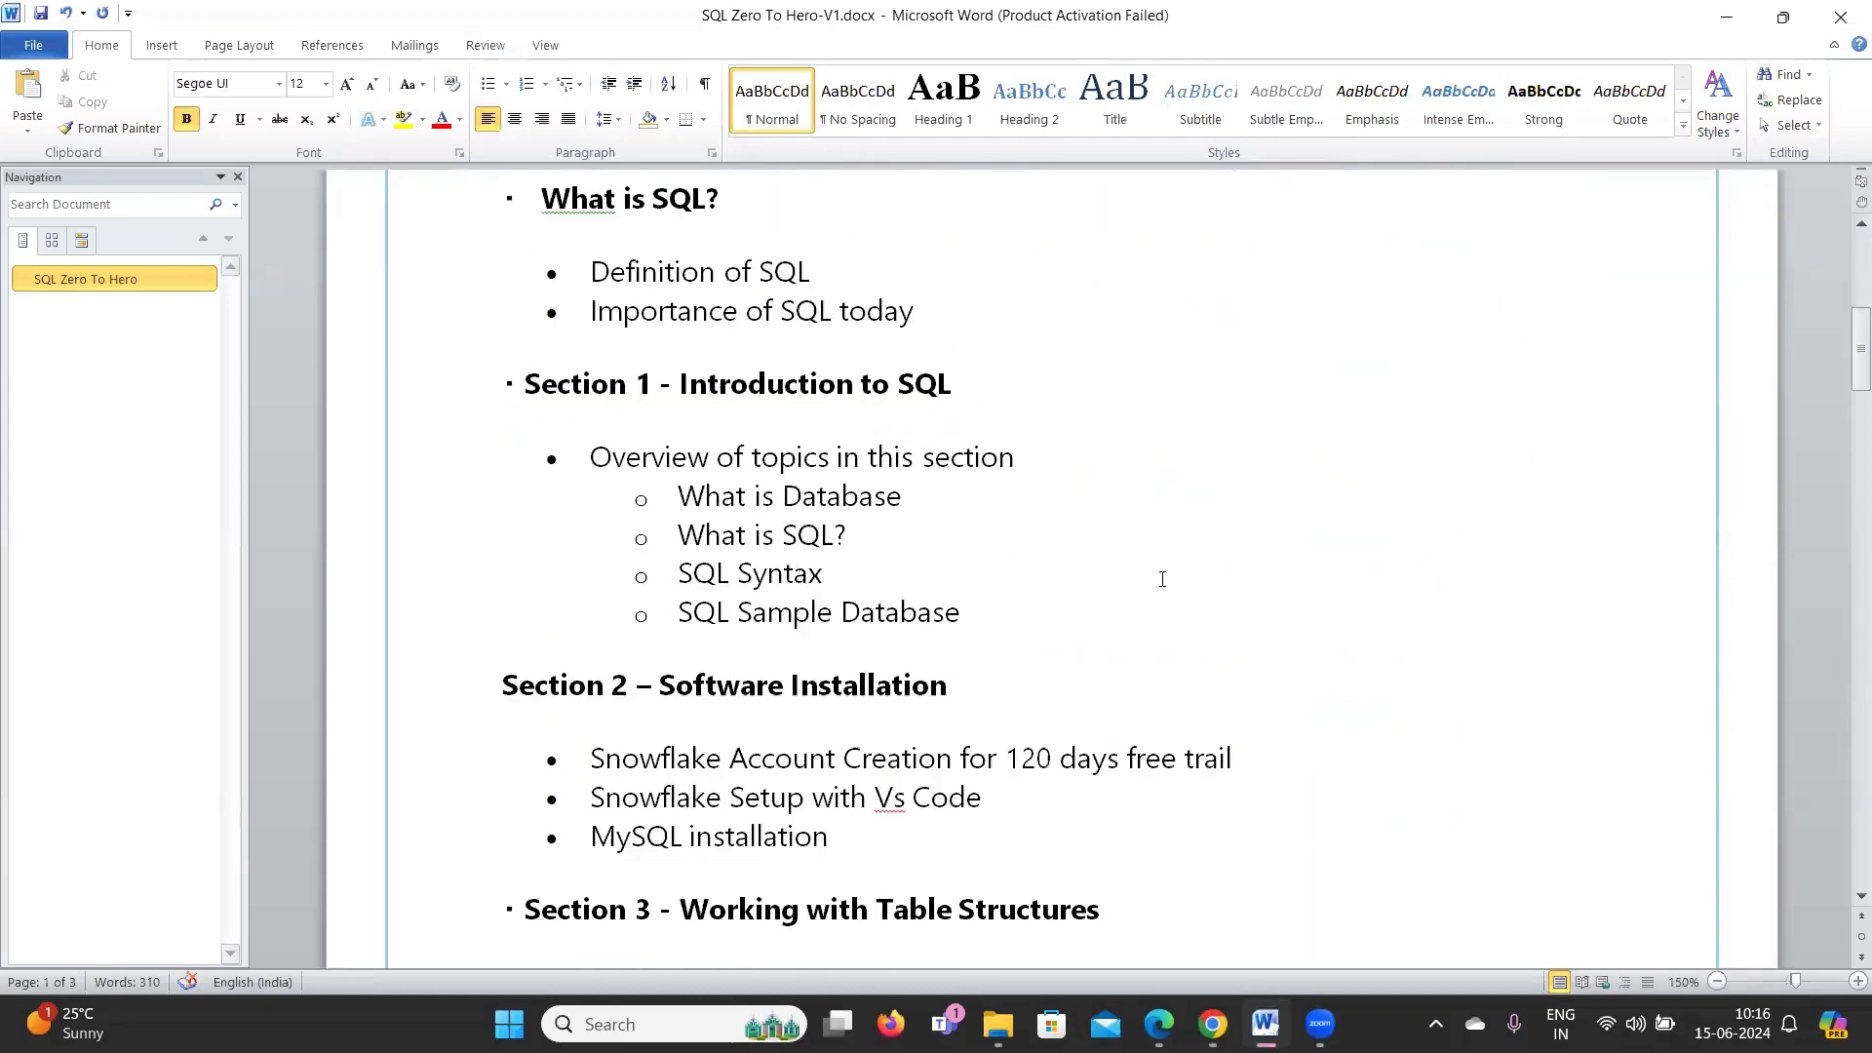
Circle and tick the "MySQL installation" bullet under Section 2 with red ink annotations
scroll(1162, 579, up, 1)
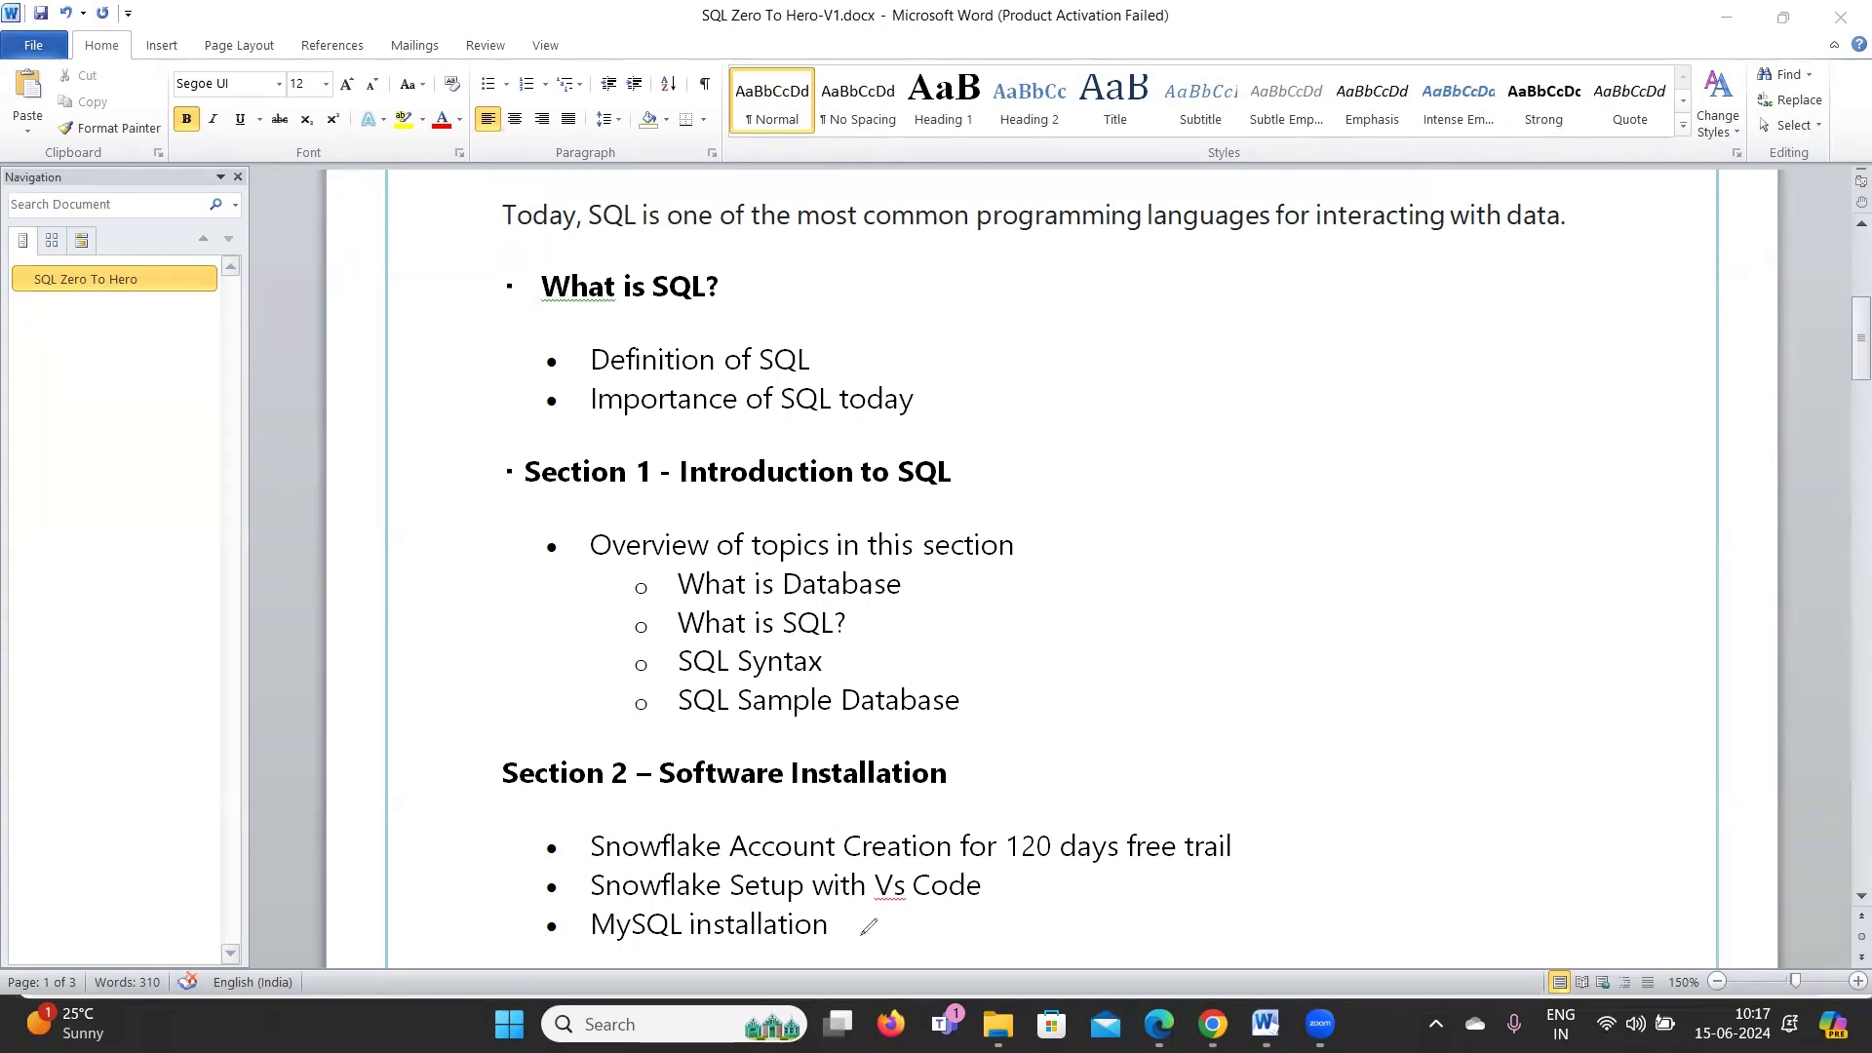
mouse_move(861, 934)
mouse_down()
mouse_move(876, 944)
mouse_move(902, 903)
mouse_up()
mouse_move(601, 899)
mouse_down()
mouse_move(578, 925)
mouse_move(688, 962)
mouse_move(875, 921)
mouse_move(675, 897)
mouse_up()
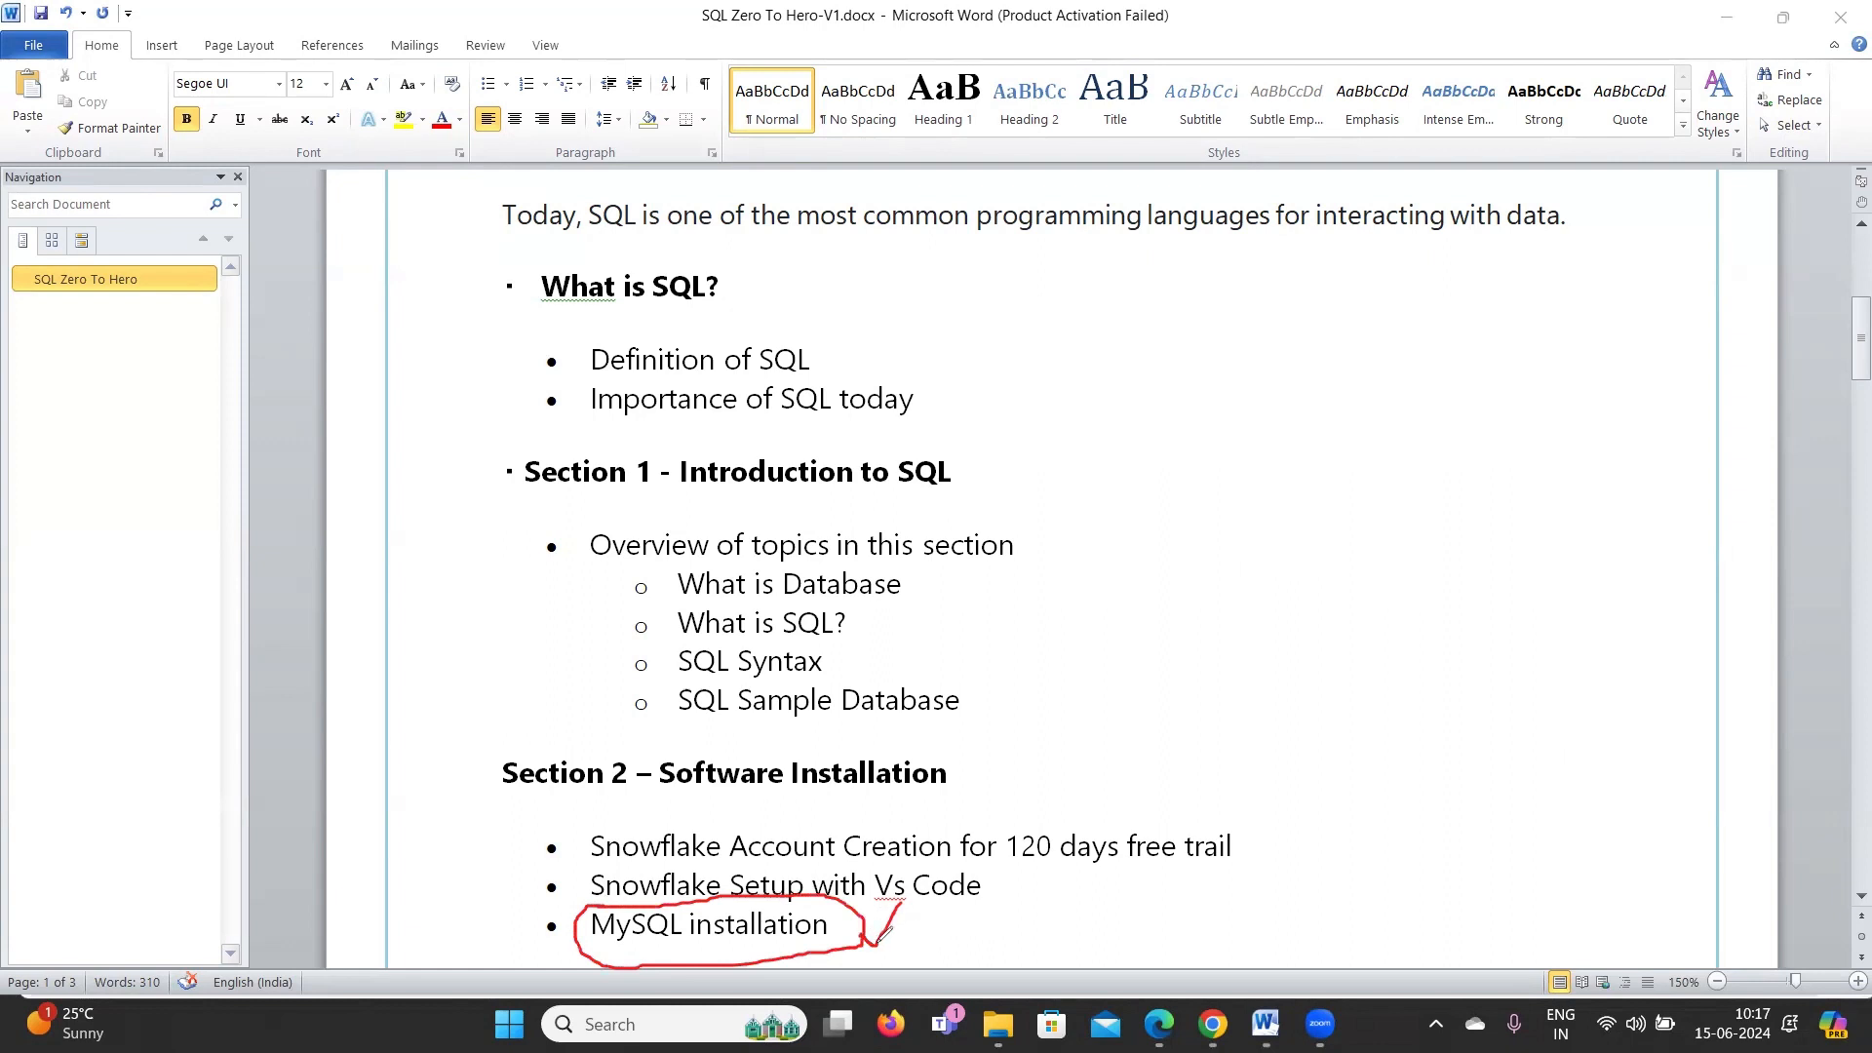
drag(876, 937, 907, 881)
Handwrite "MySQL Work Bench" in red beside the course outline, circle the note and add a tick above it
drag(1407, 809, 1425, 827)
mouse_move(1419, 647)
mouse_down()
mouse_move(1392, 560)
mouse_move(1458, 576)
mouse_move(1494, 506)
mouse_move(1489, 585)
mouse_up()
drag(1523, 484, 1527, 535)
drag(1544, 465, 1558, 507)
mouse_move(1553, 475)
mouse_down()
mouse_move(1572, 499)
mouse_move(1625, 450)
mouse_up()
mouse_move(1587, 579)
mouse_down()
mouse_move(1635, 592)
mouse_move(1631, 528)
mouse_move(1685, 525)
mouse_move(1695, 498)
mouse_move(1728, 520)
mouse_move(1754, 507)
mouse_up()
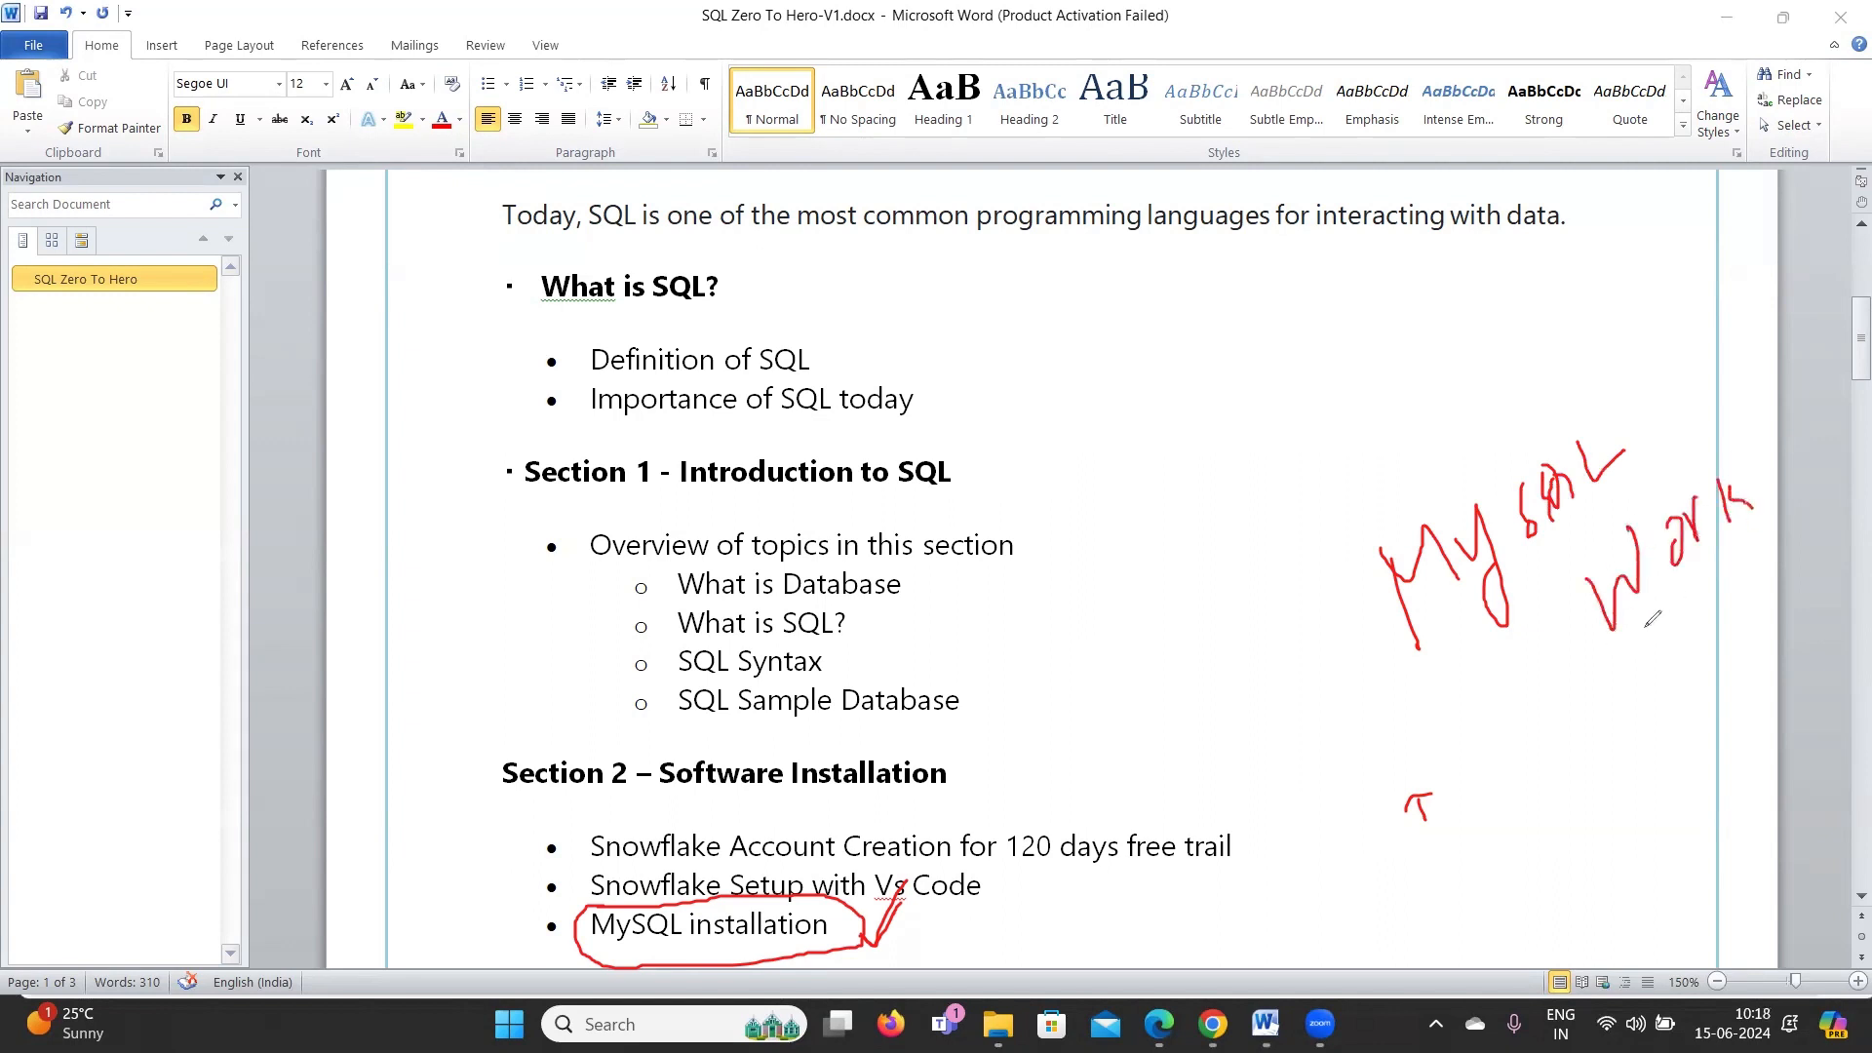
mouse_move(1614, 668)
mouse_down()
mouse_move(1629, 736)
mouse_move(1648, 695)
mouse_move(1621, 739)
mouse_up()
mouse_move(1681, 658)
mouse_down()
mouse_move(1694, 695)
mouse_move(1718, 629)
mouse_move(1713, 717)
mouse_up()
mouse_move(1732, 653)
mouse_down()
mouse_move(1746, 609)
mouse_move(1770, 639)
mouse_move(1802, 551)
mouse_move(1817, 575)
mouse_up()
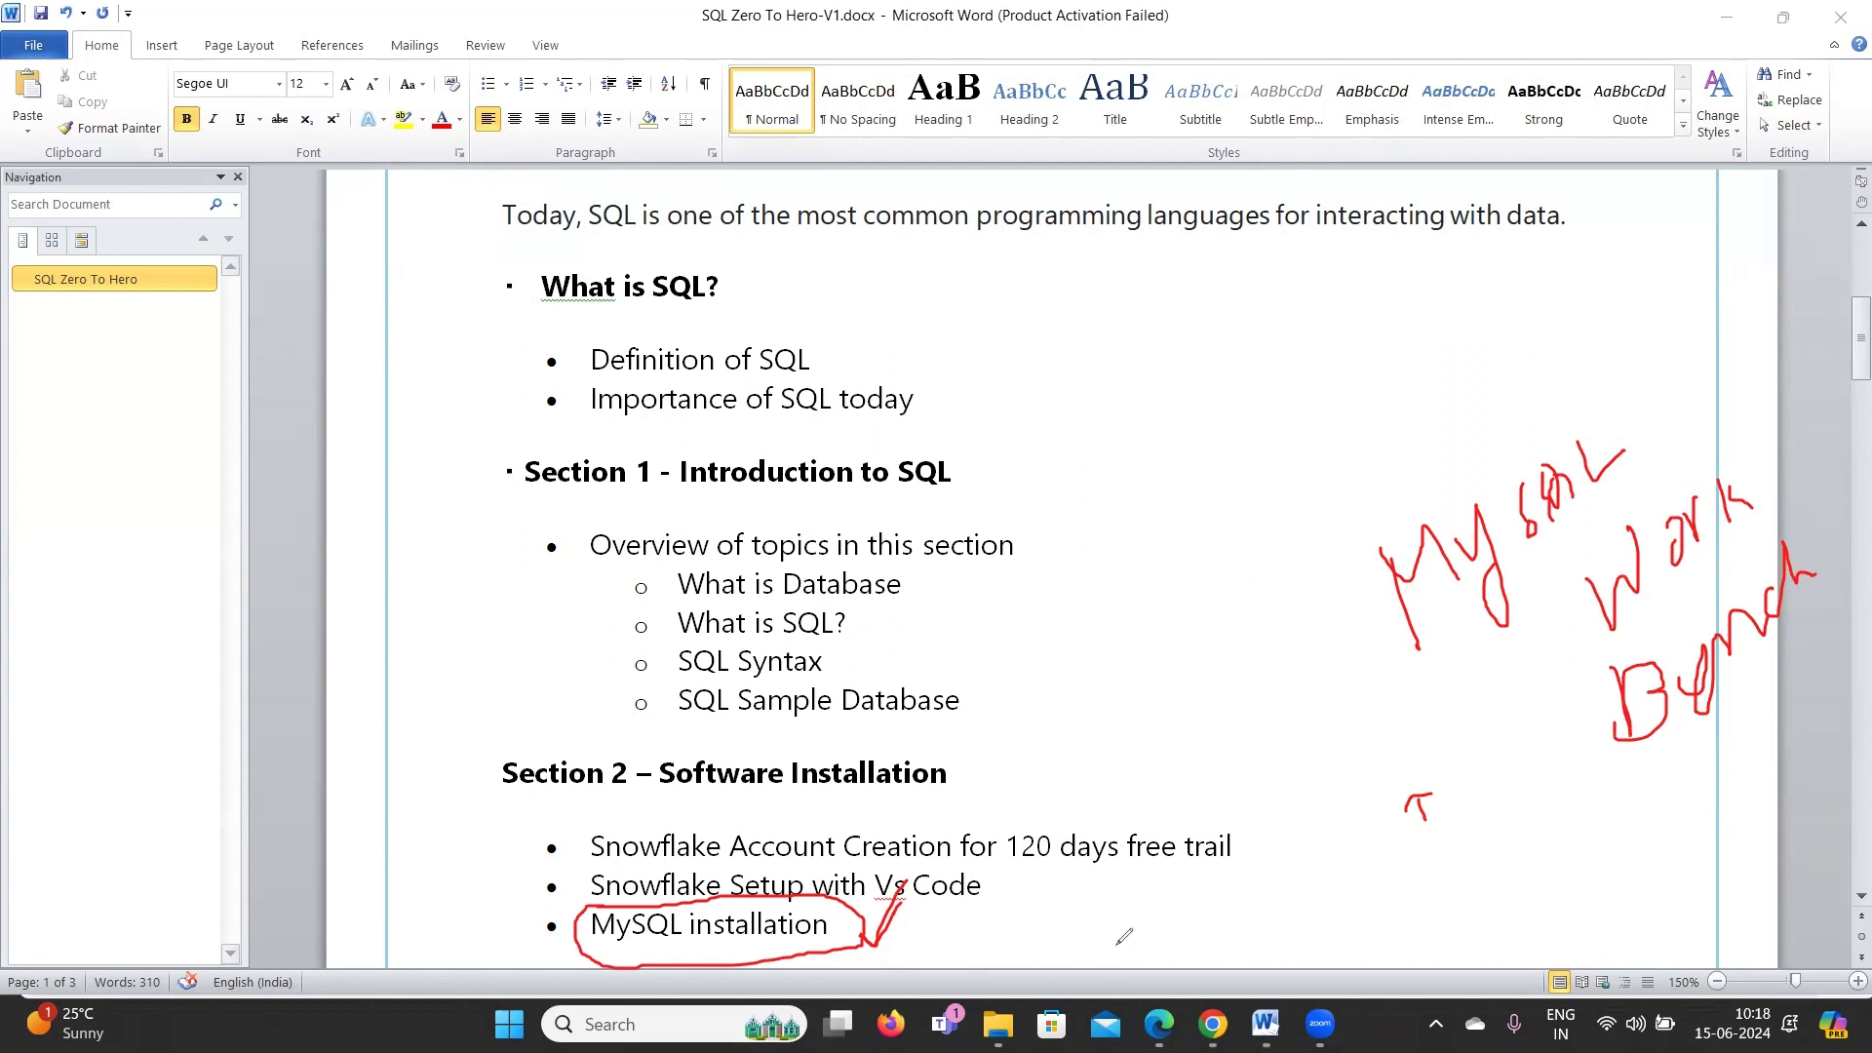
mouse_move(1365, 551)
mouse_down()
mouse_move(1435, 792)
mouse_move(1850, 707)
mouse_move(1695, 390)
mouse_move(1327, 571)
mouse_up()
mouse_move(1677, 373)
mouse_down()
mouse_move(1681, 388)
mouse_move(1722, 314)
mouse_up()
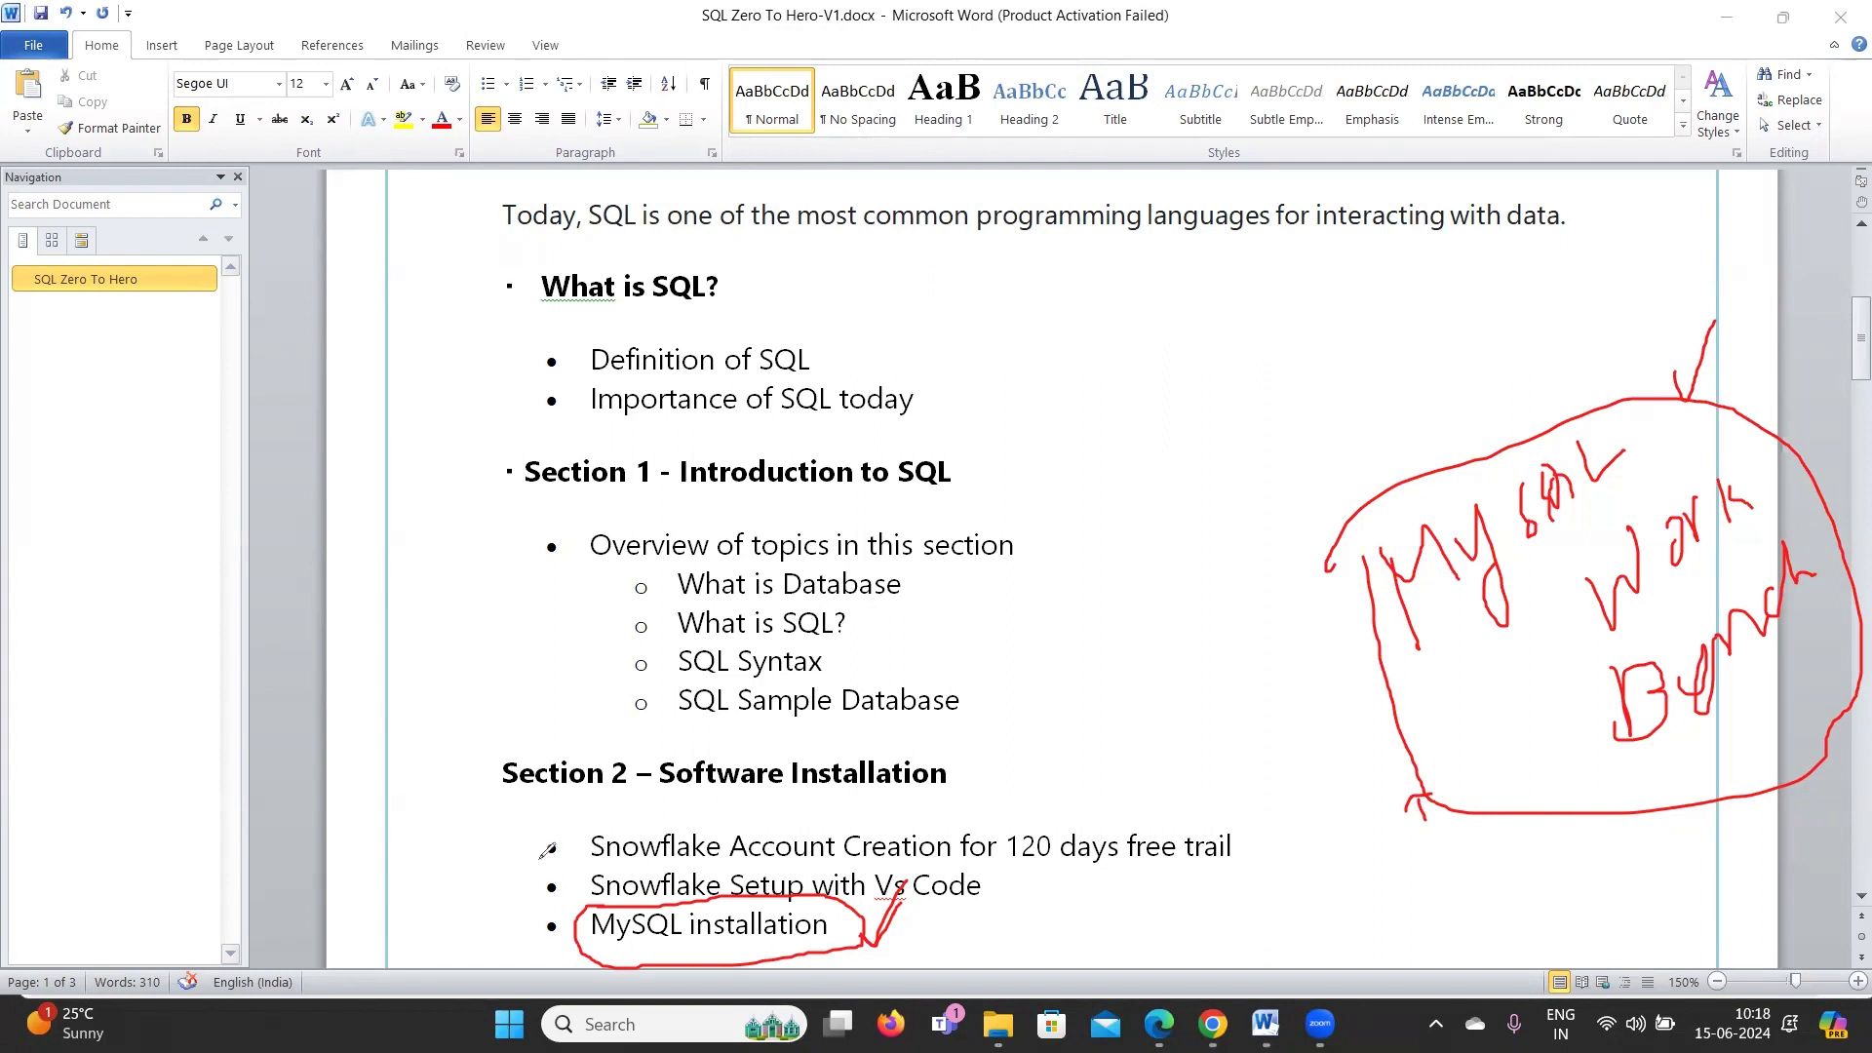
Tick the two Snowflake bullets in Section 2, underline "120 days free trail" and circle "Vs Code" in red ink
drag(533, 859, 584, 807)
mouse_move(1245, 831)
mouse_down()
mouse_move(1273, 821)
mouse_move(1281, 777)
mouse_up()
click(1007, 865)
drag(1008, 865, 1231, 830)
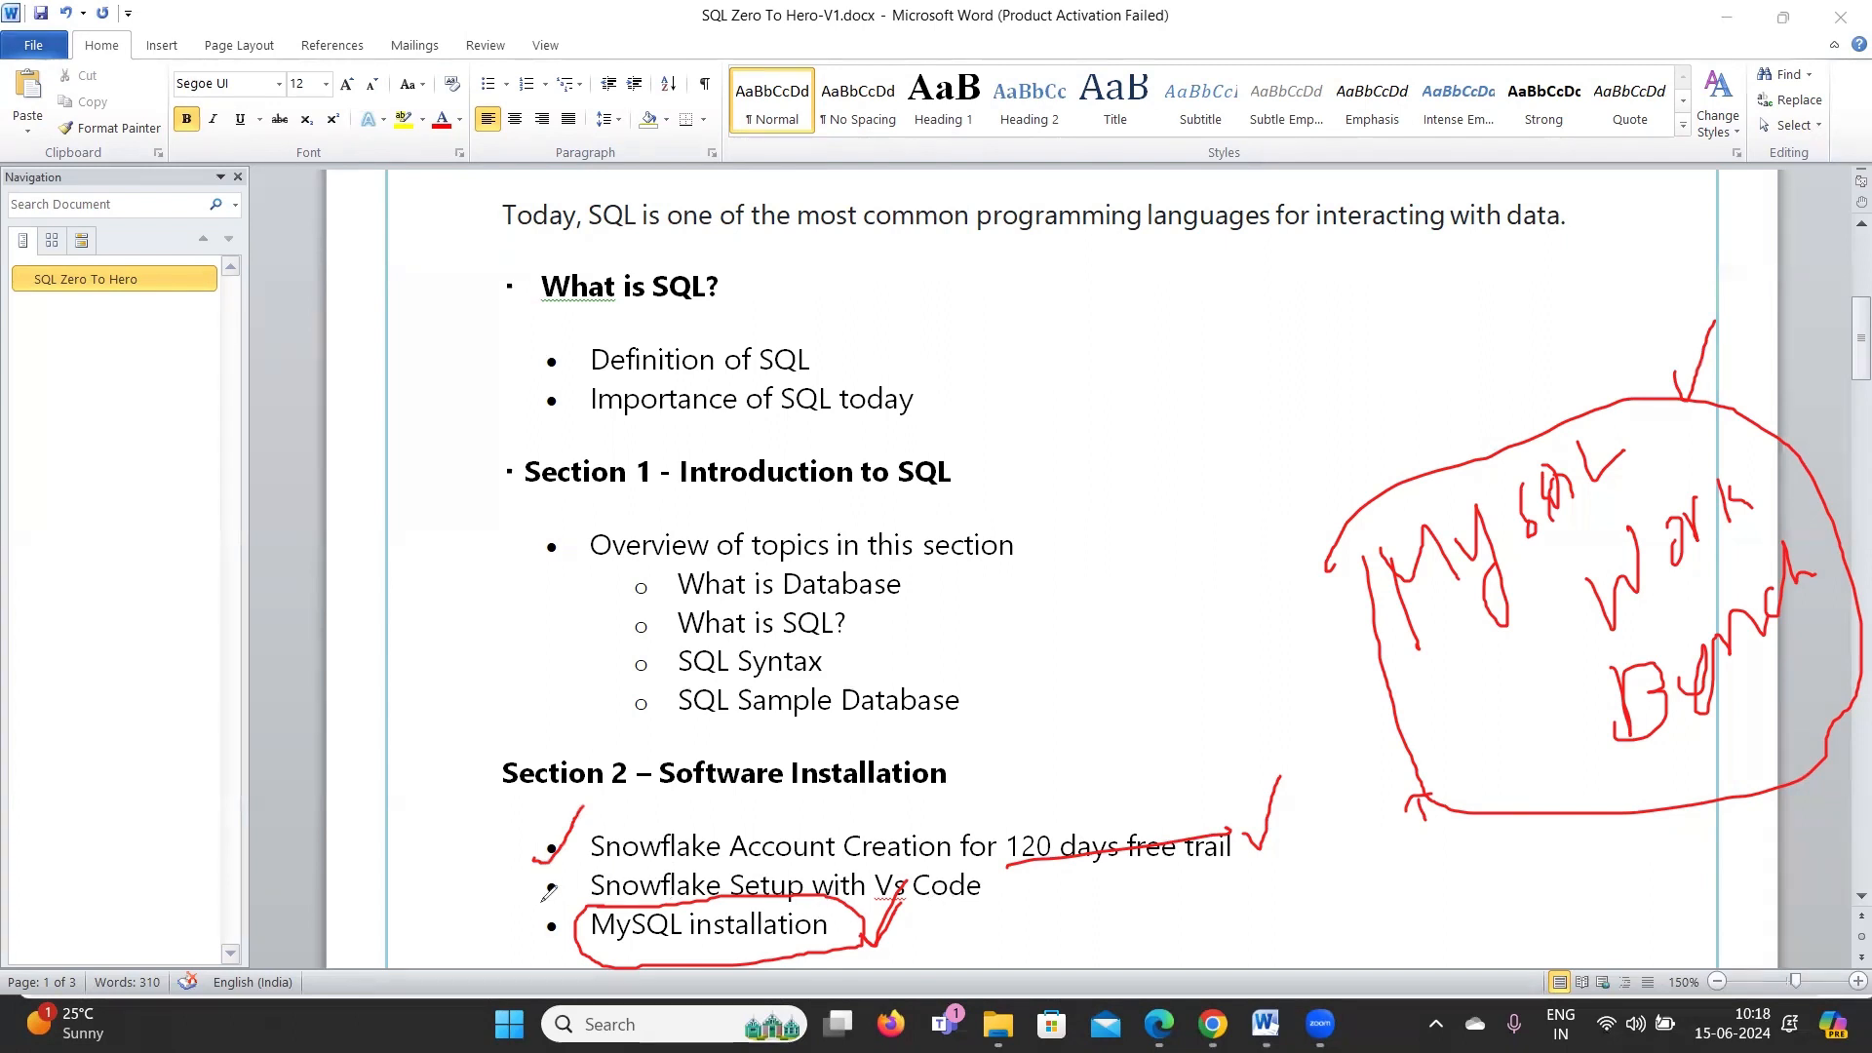
drag(525, 884, 586, 849)
mouse_move(932, 899)
mouse_down()
mouse_move(975, 903)
mouse_move(889, 862)
mouse_move(888, 902)
mouse_up()
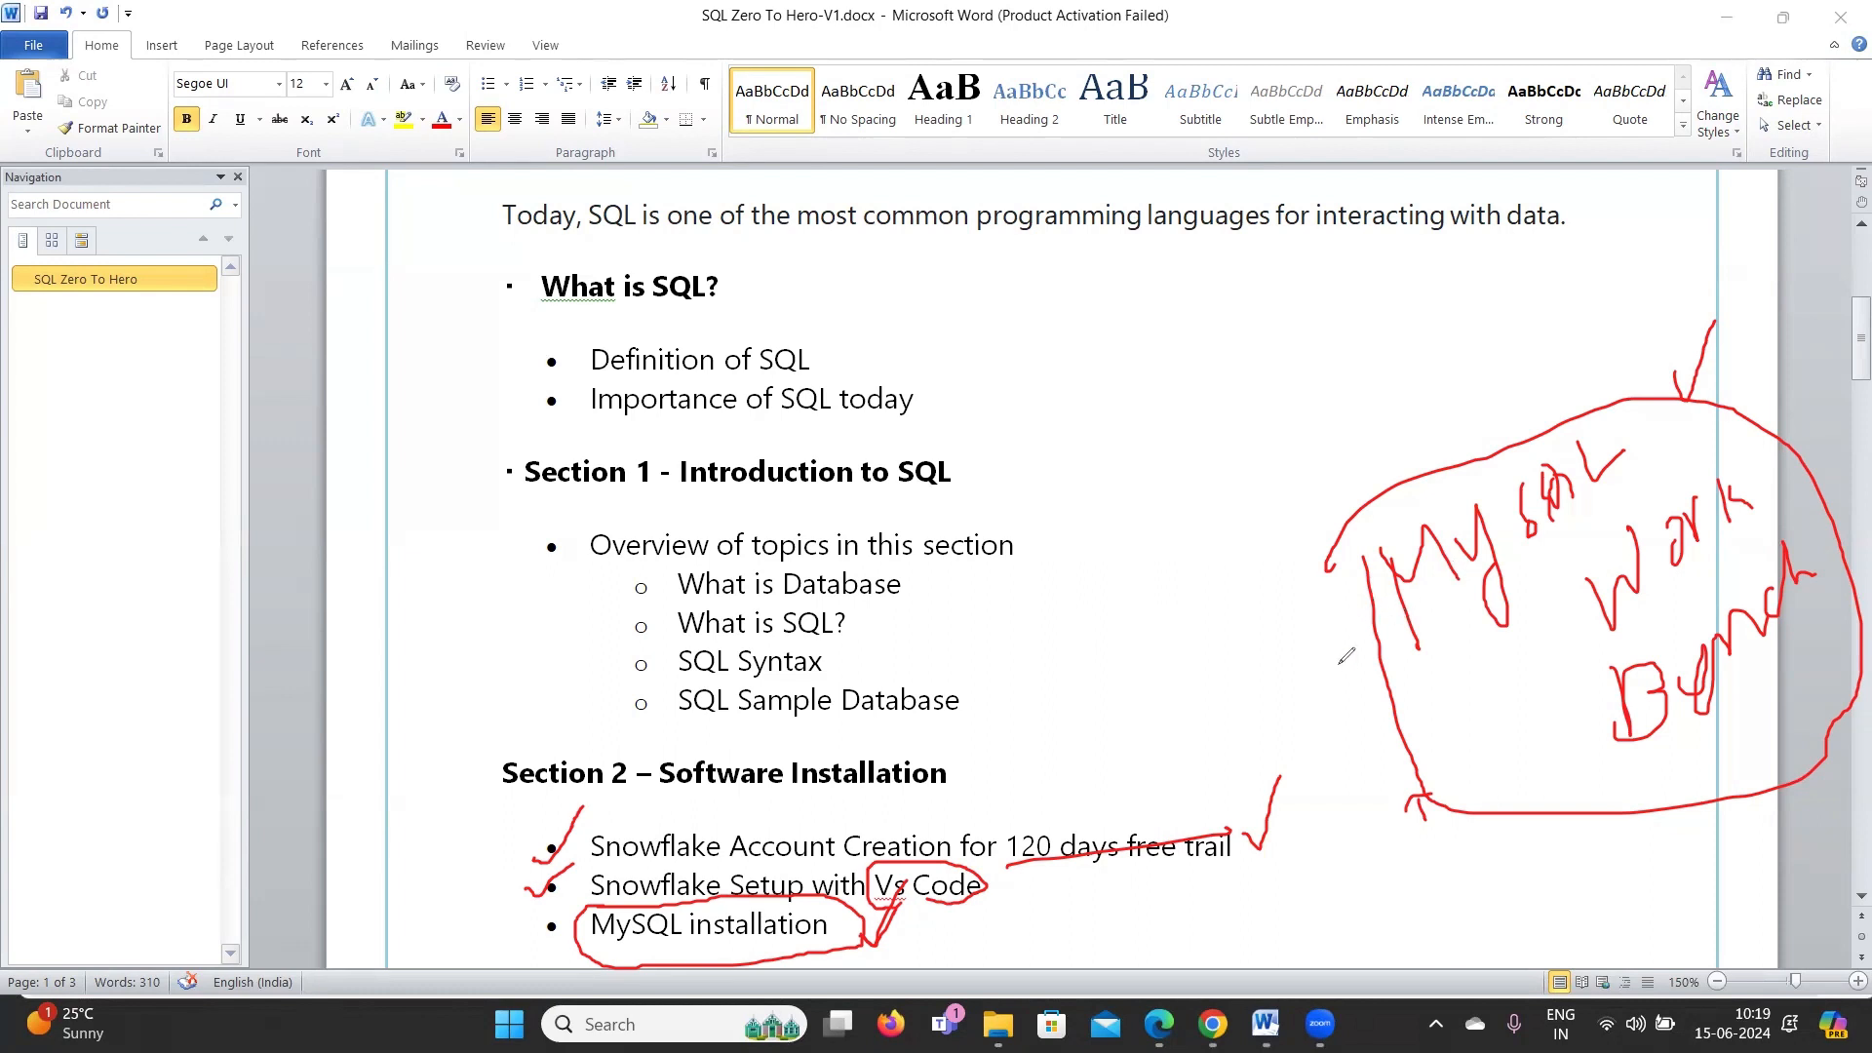
Mark the handwritten "MySQL" and circle "Work Bench", and clear all ink annotations from the screen
mouse_move(1341, 617)
mouse_down()
mouse_move(1418, 646)
mouse_move(1604, 575)
mouse_move(1673, 475)
mouse_move(1851, 571)
mouse_move(1668, 805)
mouse_move(1526, 622)
mouse_up()
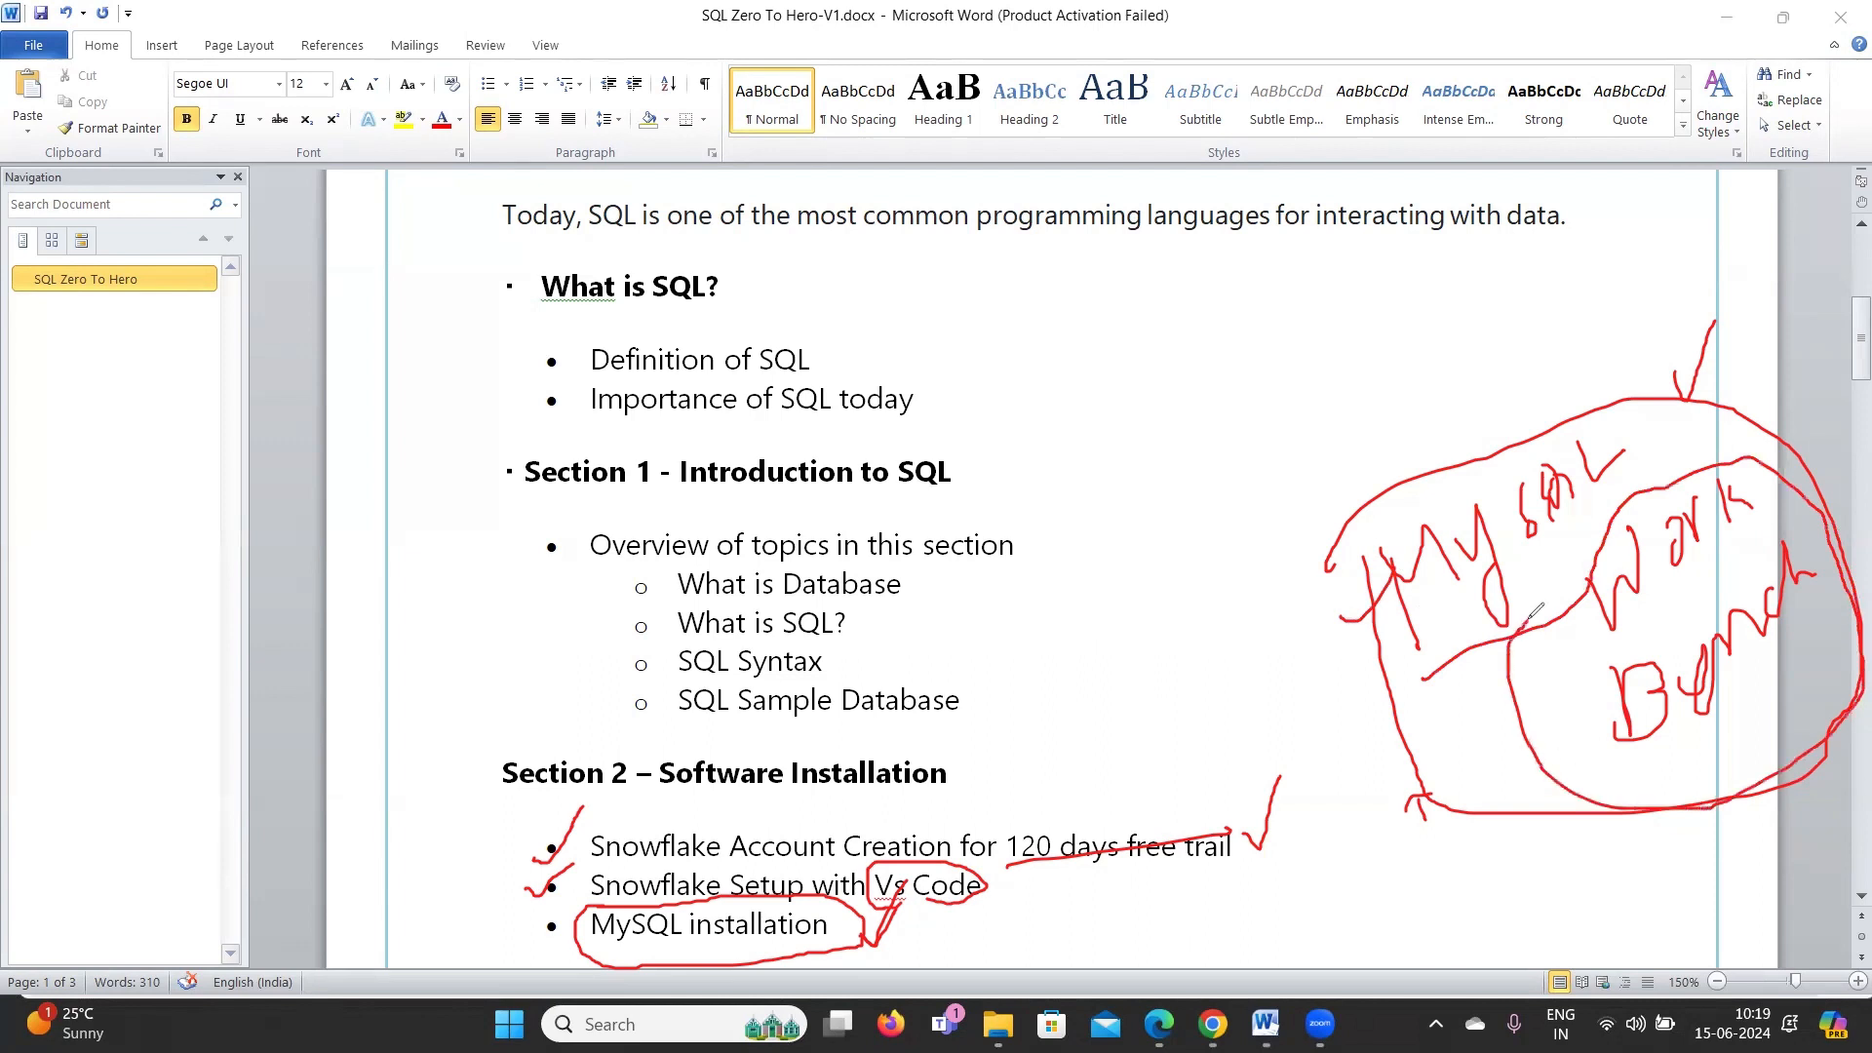
click(82, 671)
key(Escape)
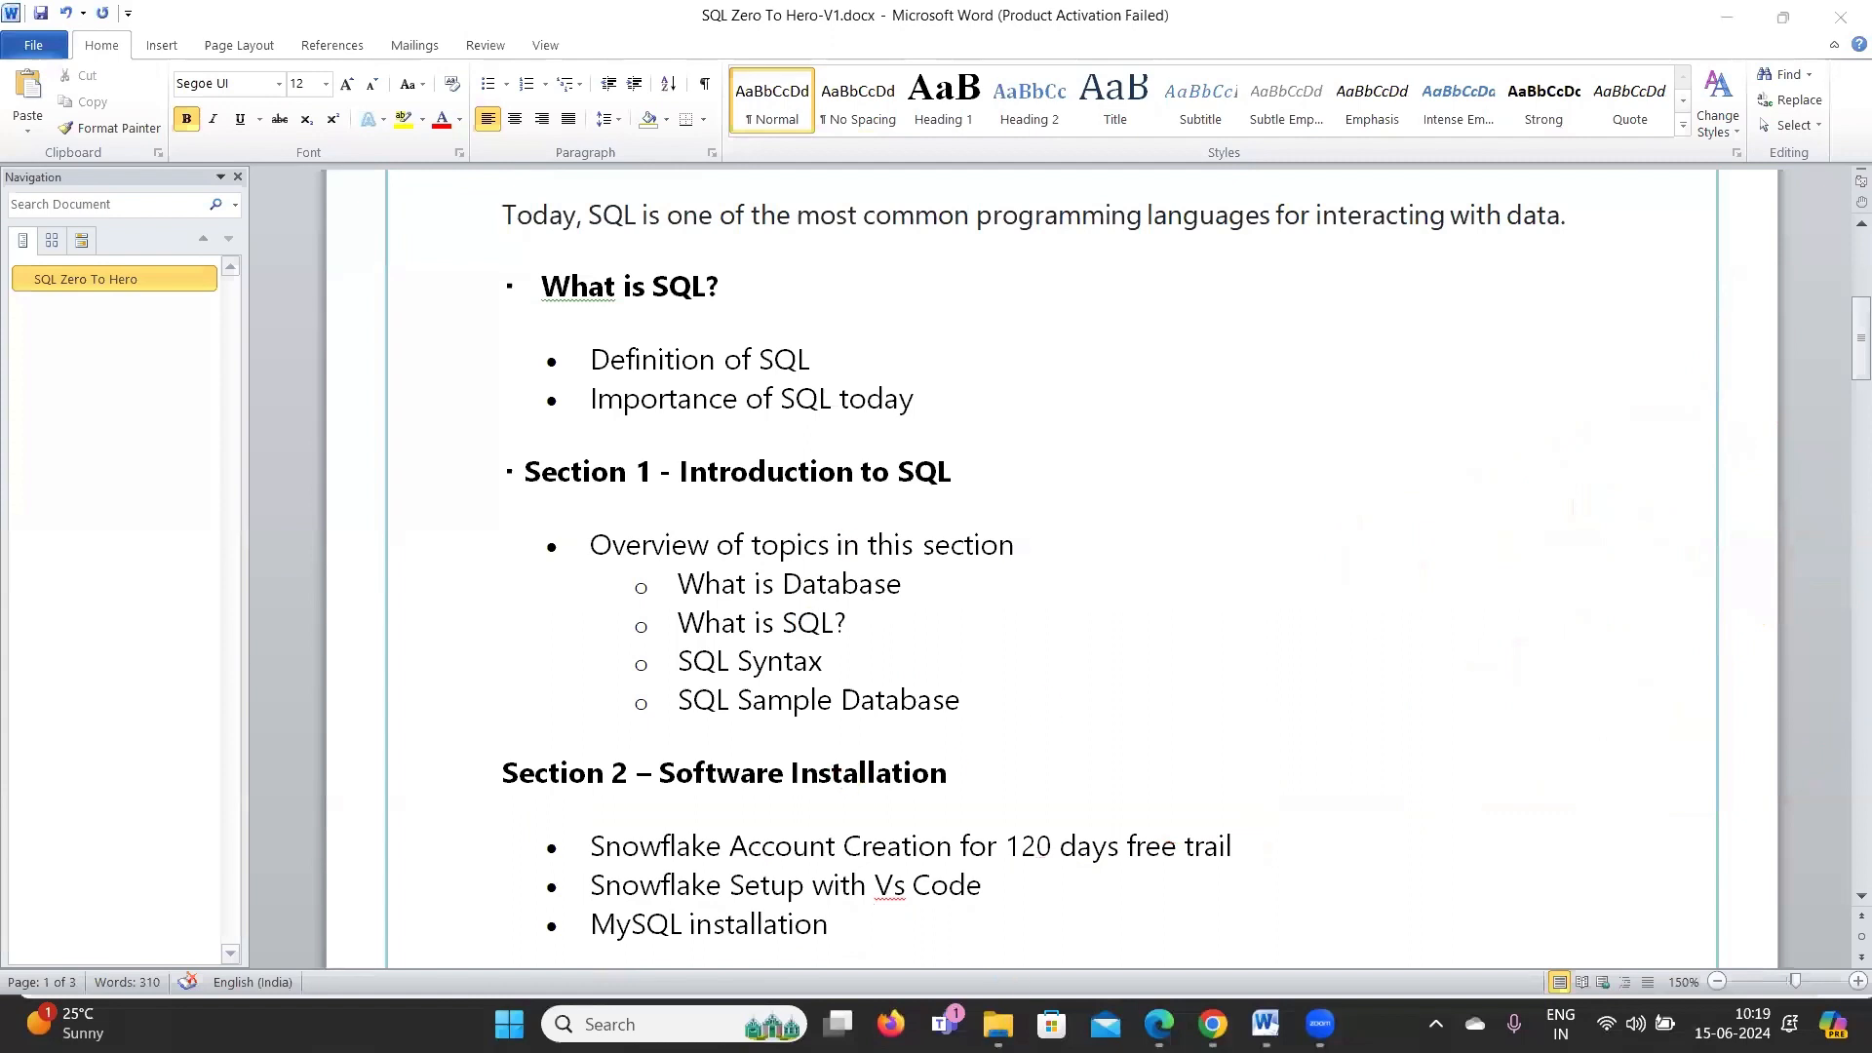
Switch to Microsoft Edge and search Google for "mysql download"
mouse_move(1159, 1023)
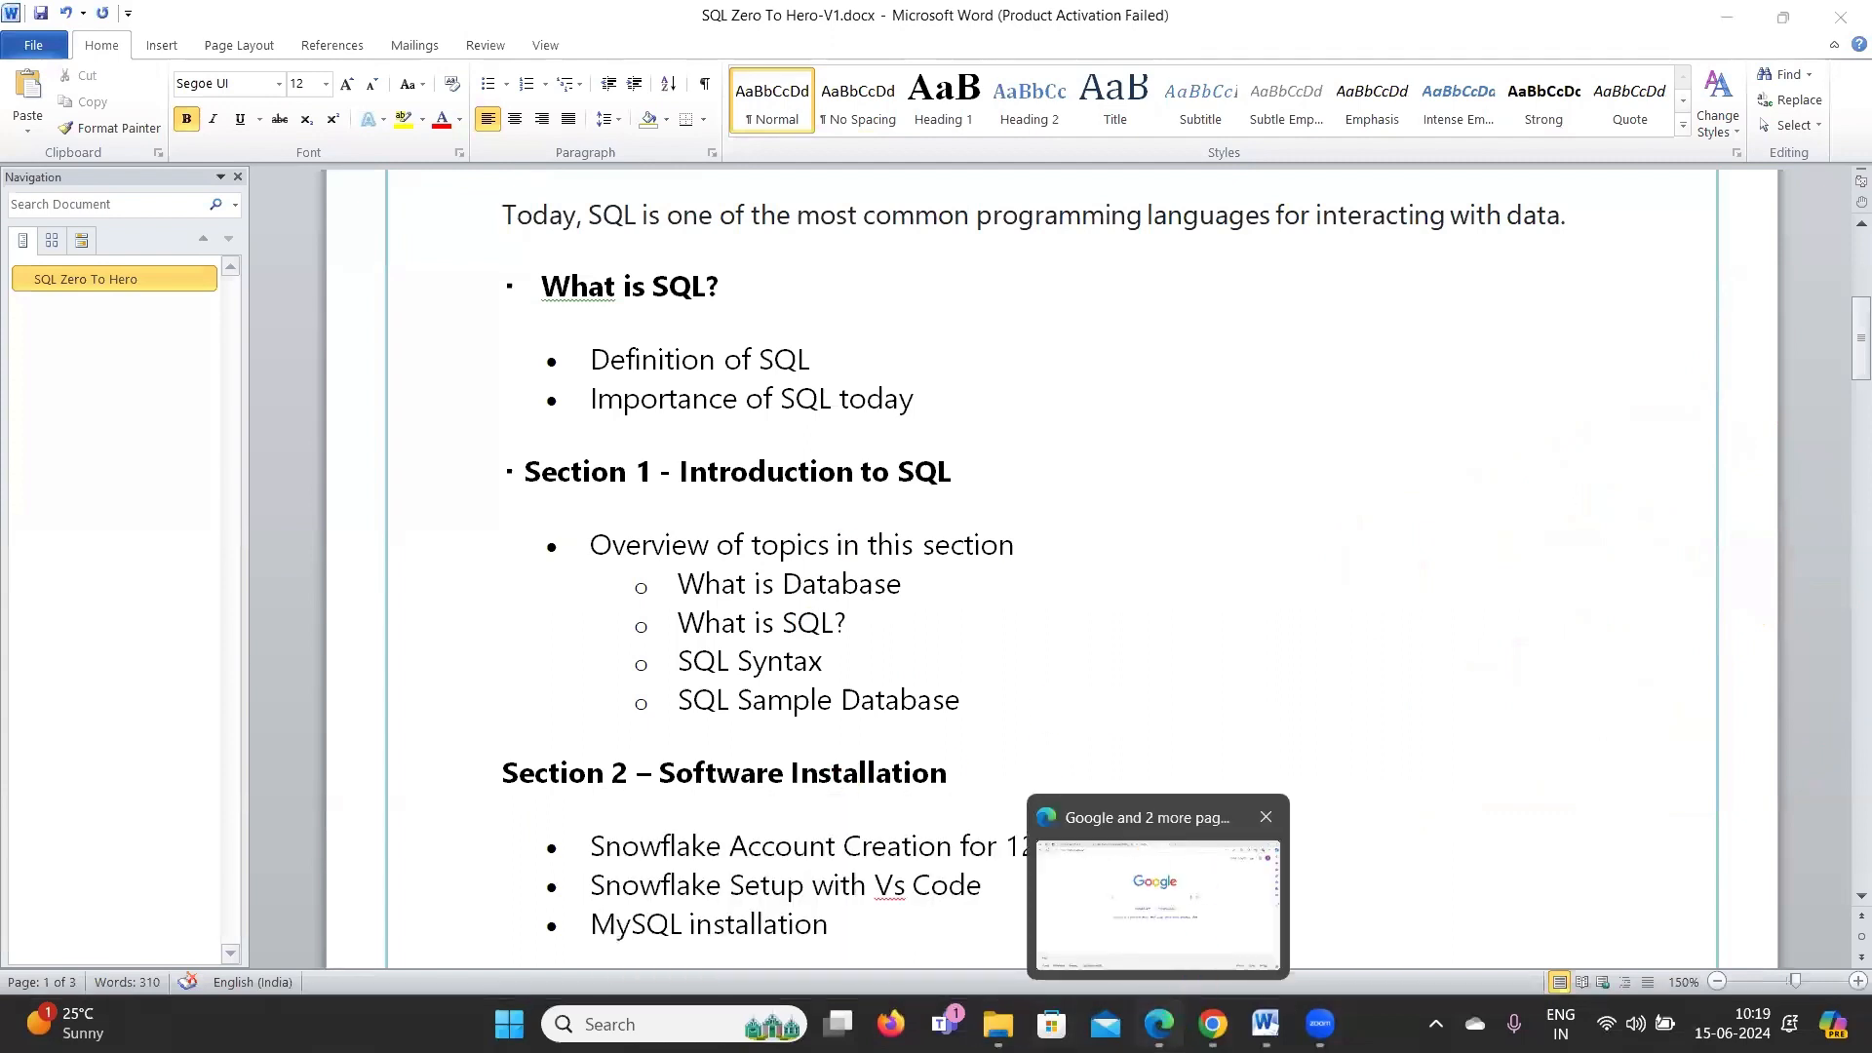
click(1159, 1023)
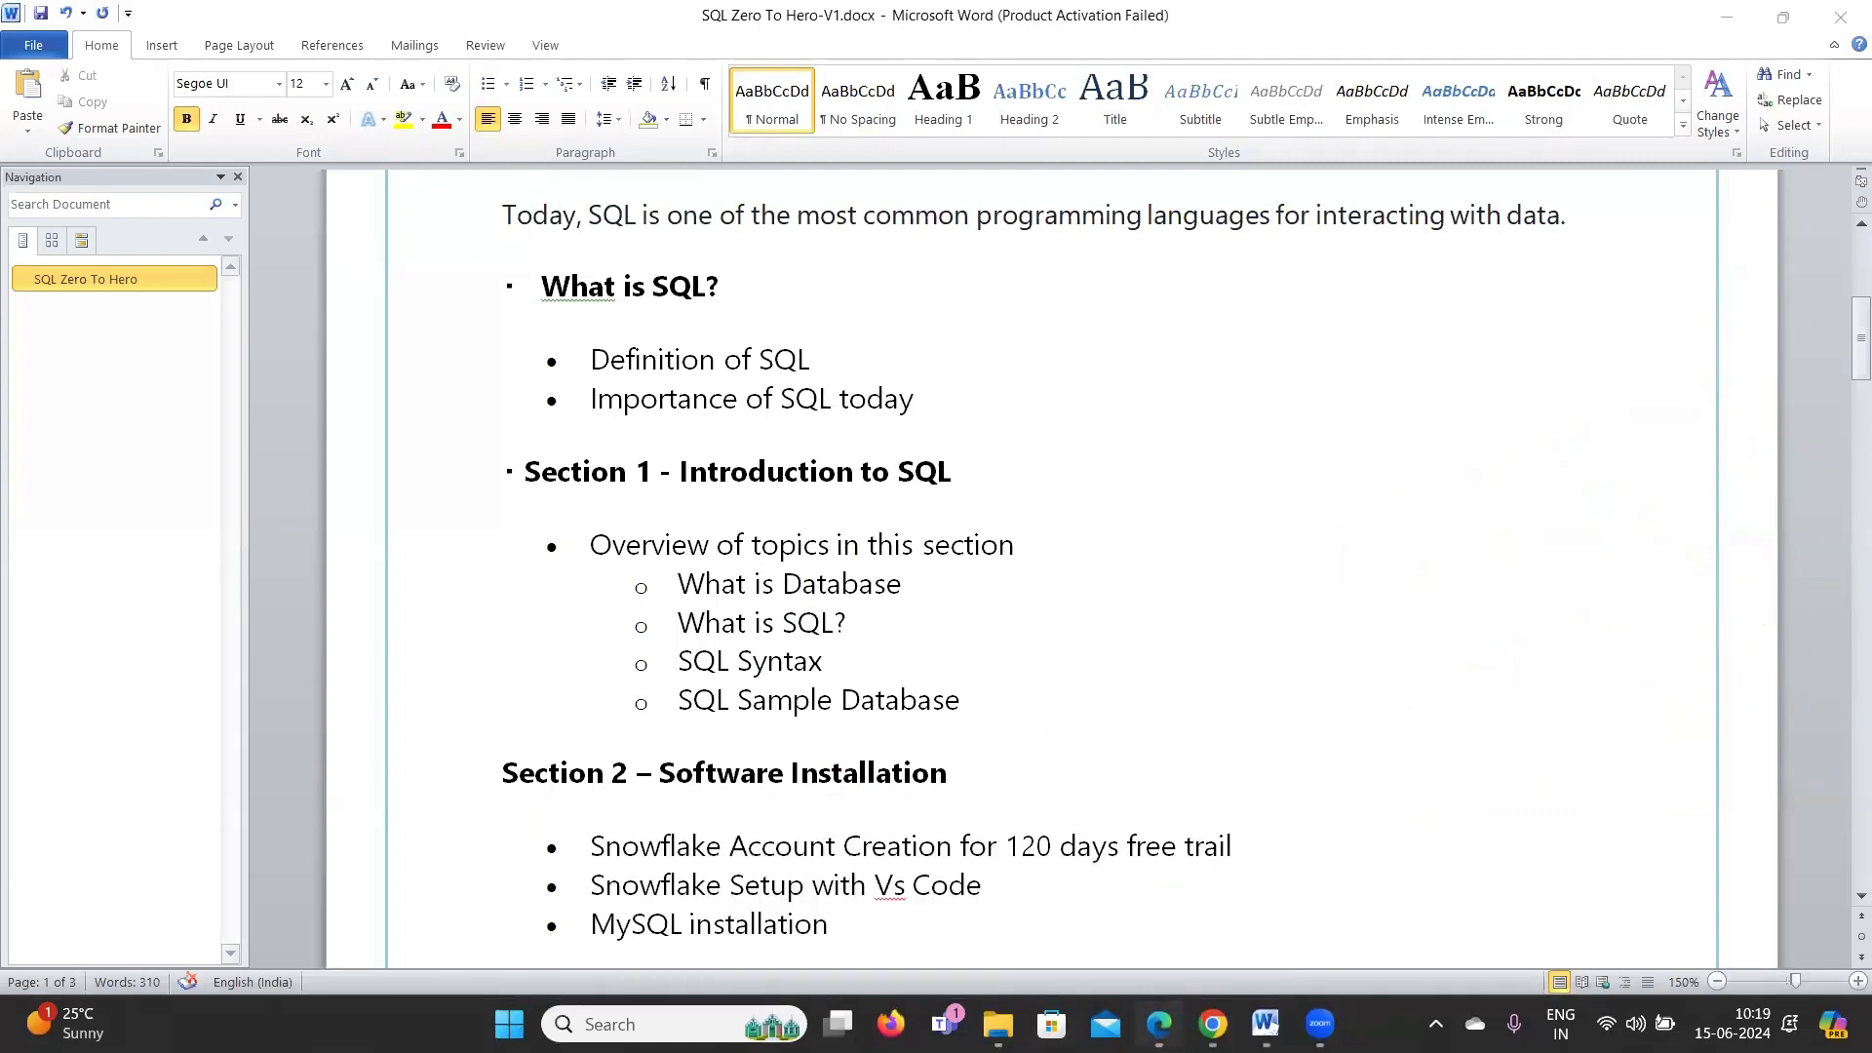
click(698, 484)
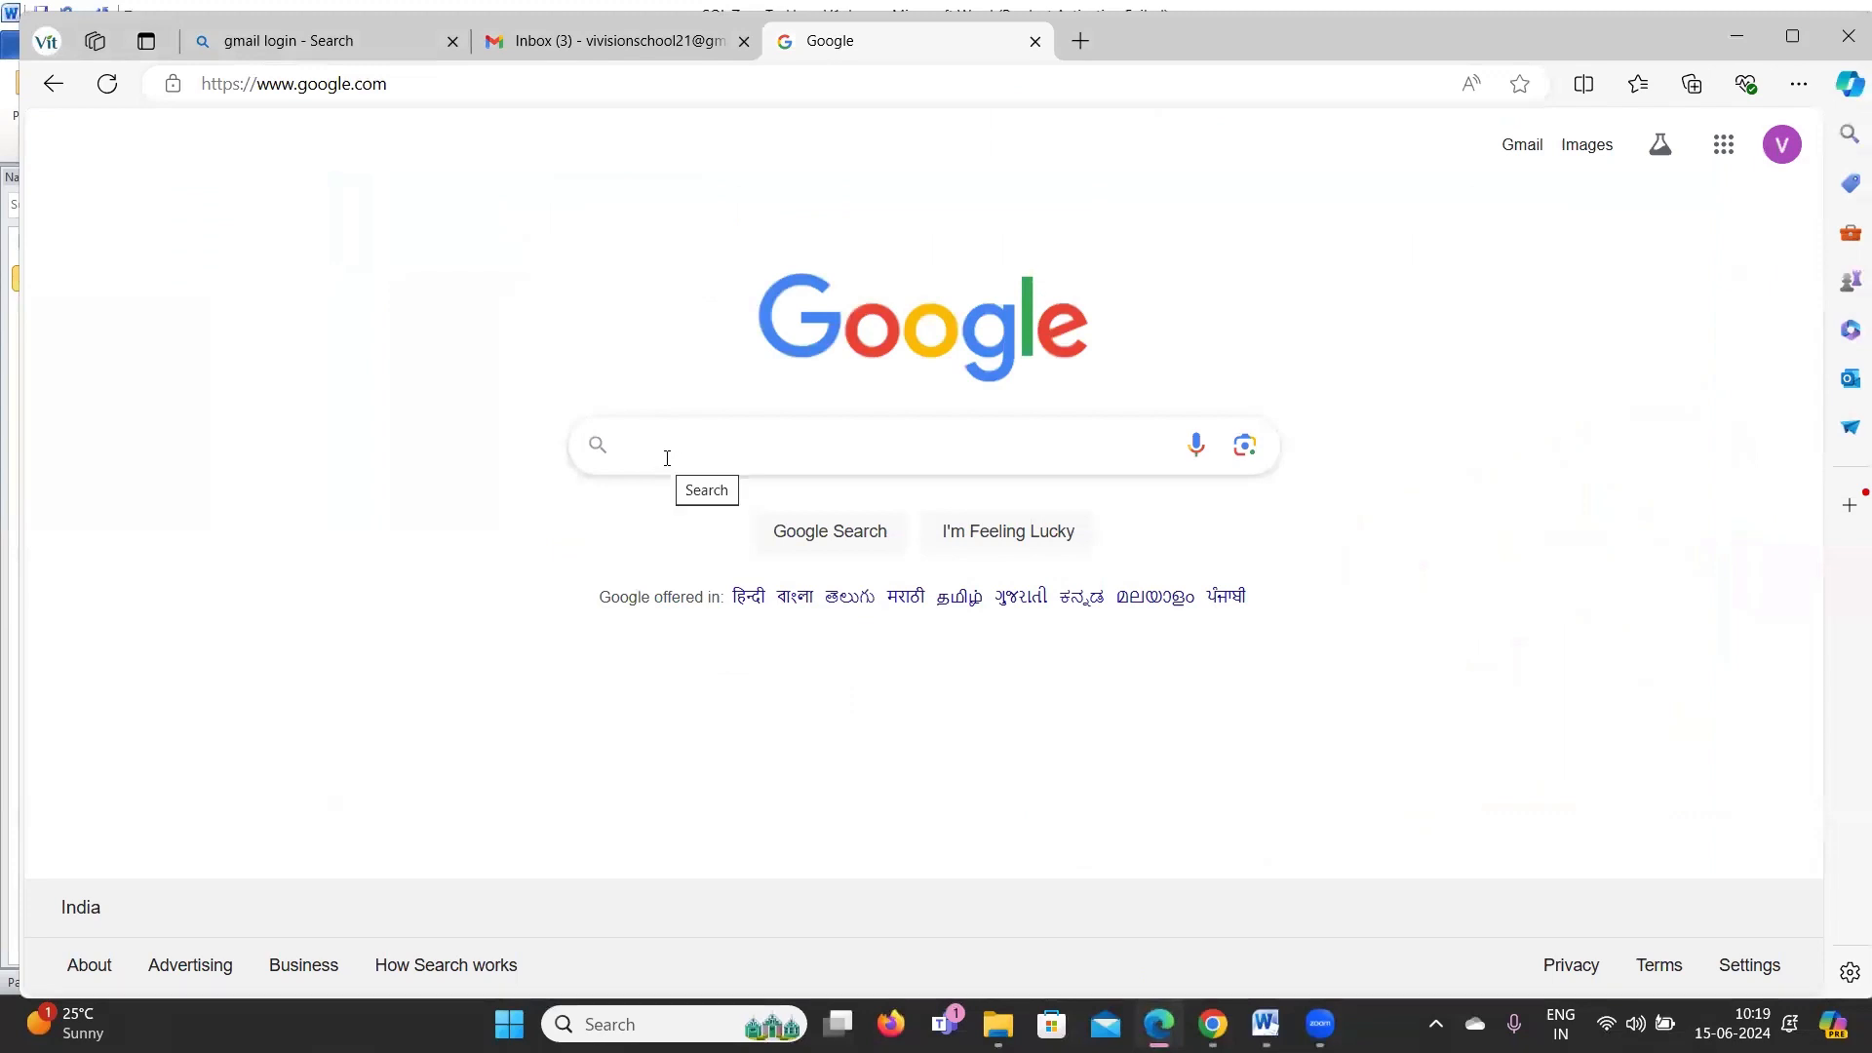
text(mysql dow)
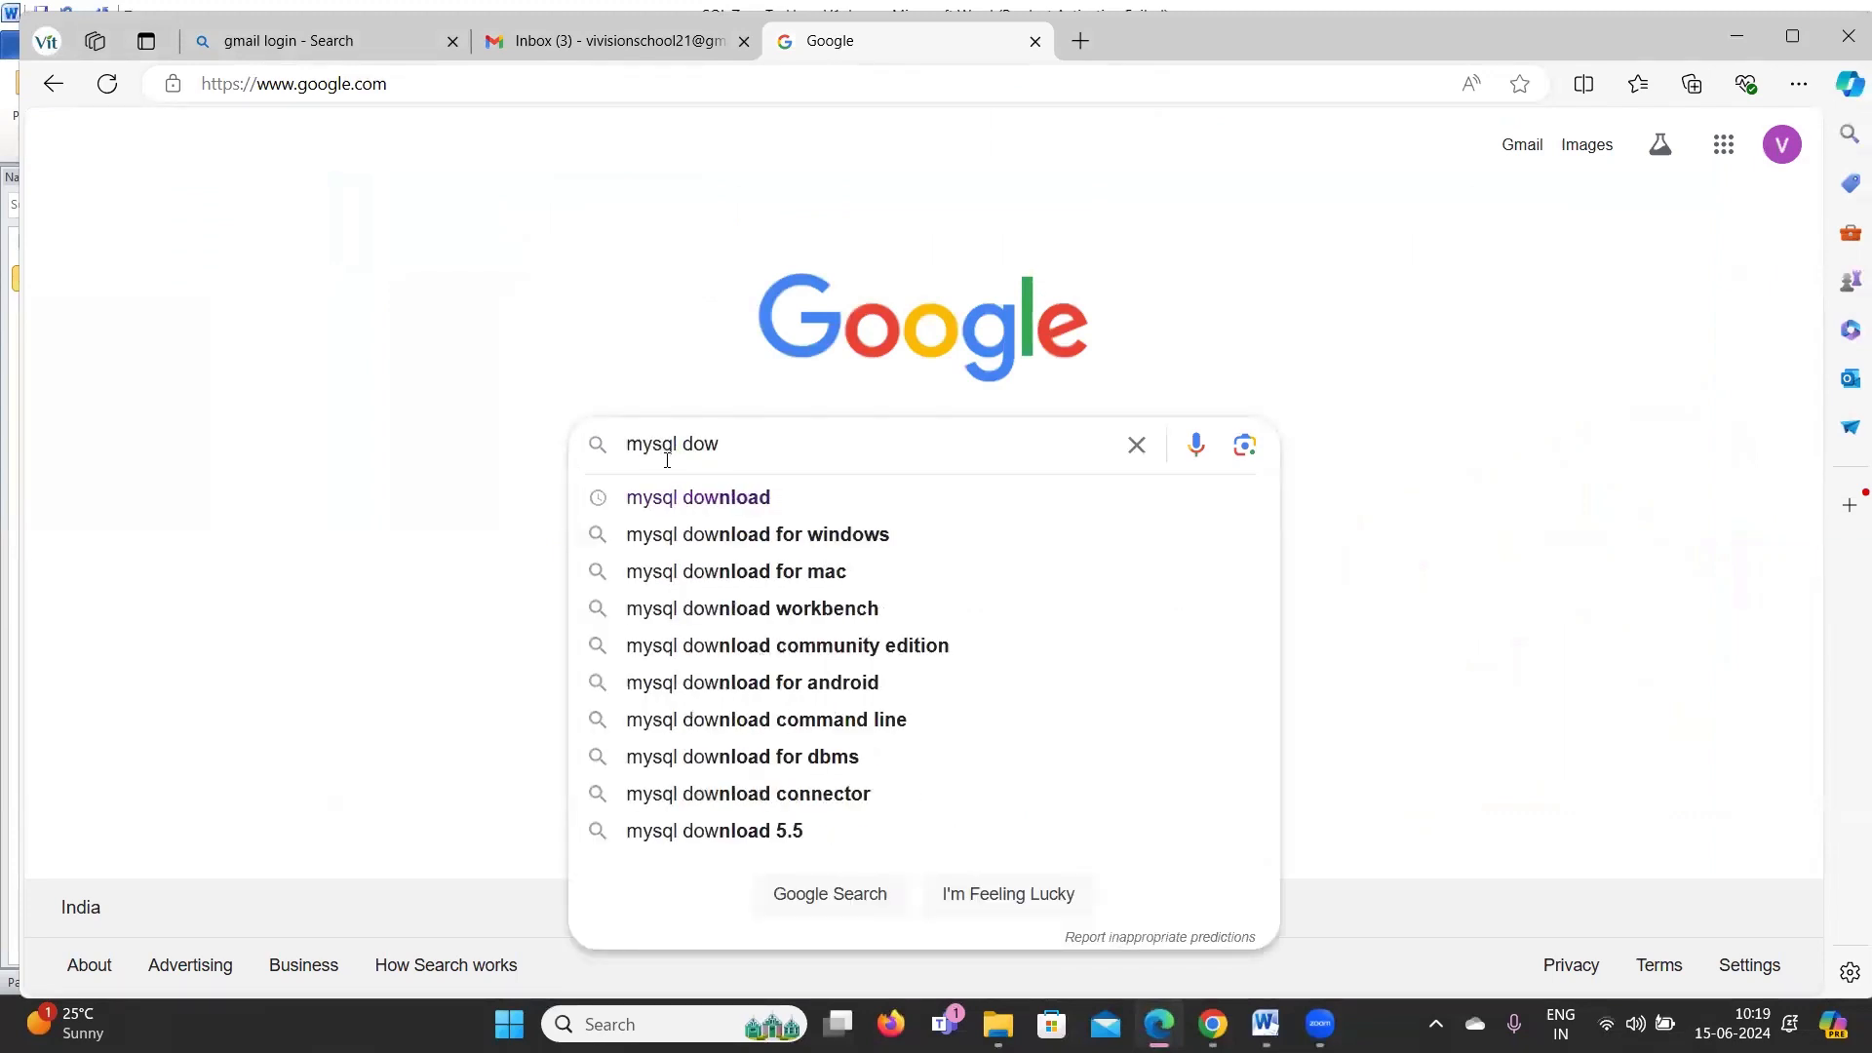
click(682, 497)
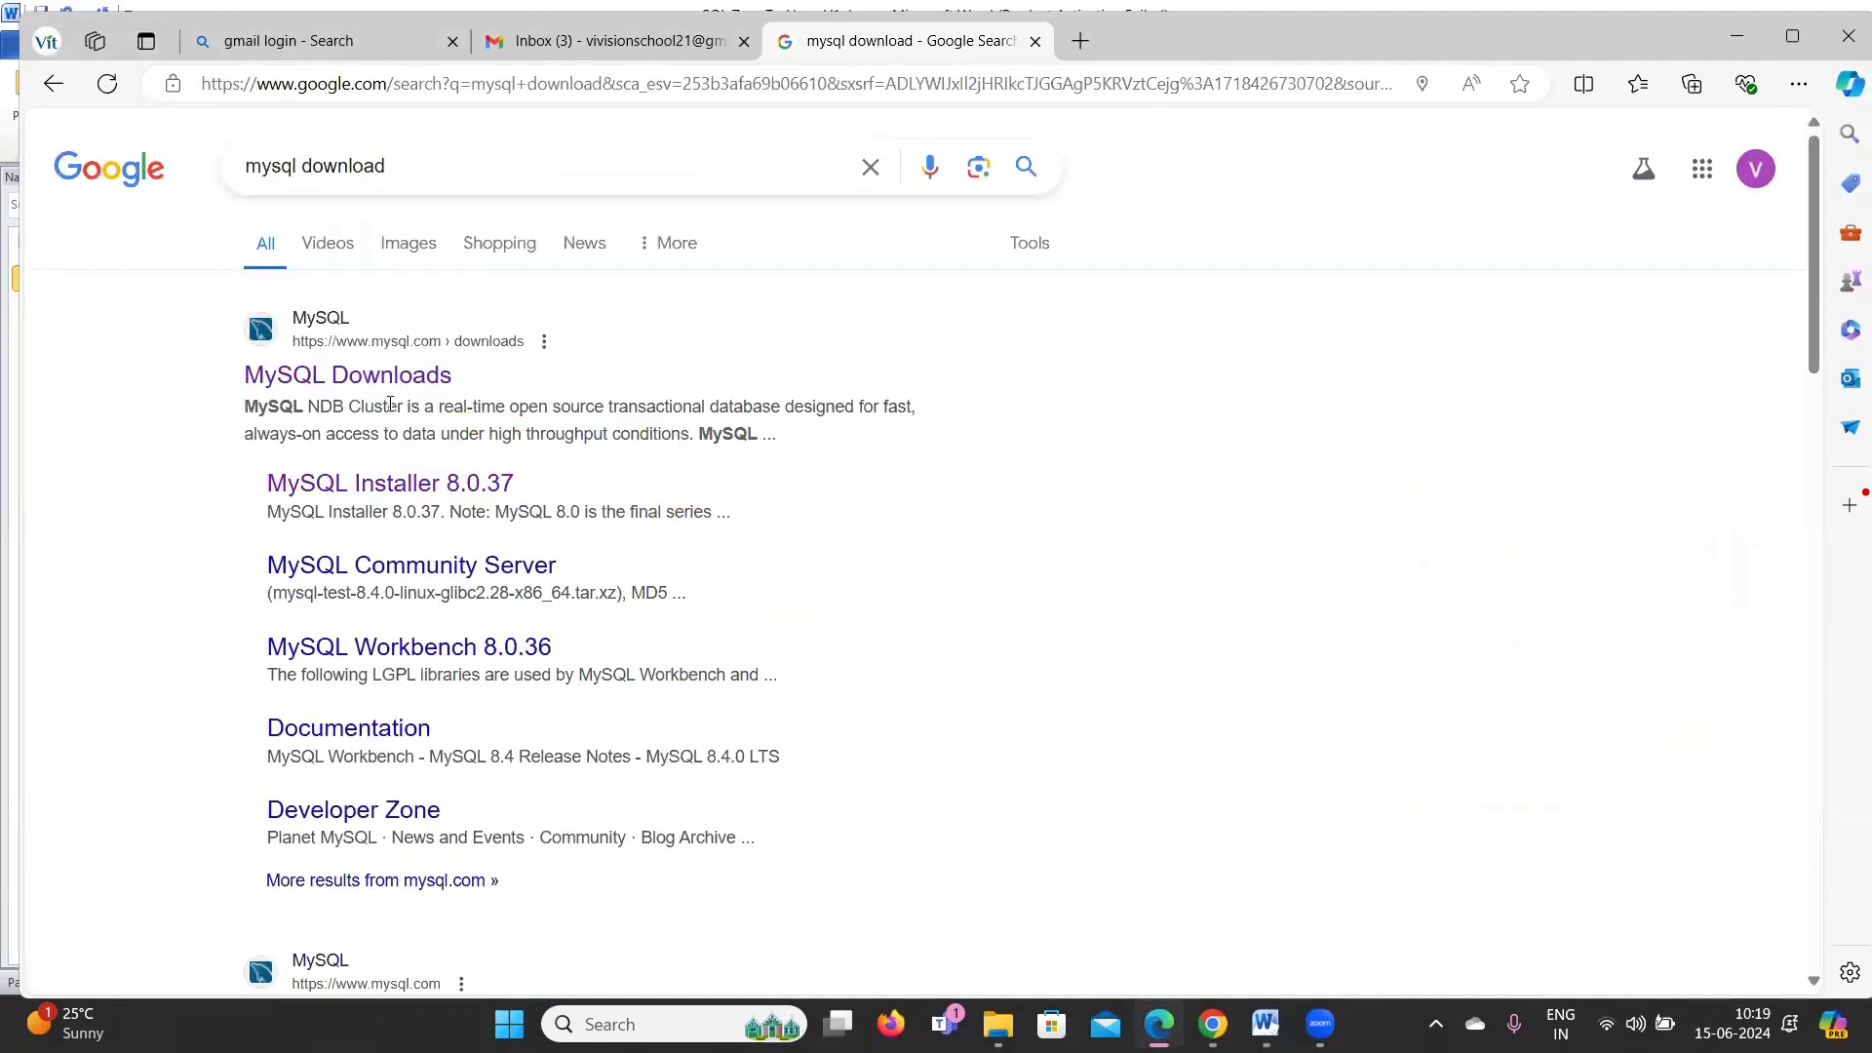
Go from the MySQL Downloads search result through the MySQL Community (GPL) Downloads to the MySQL Installer for Windows page
click(380, 371)
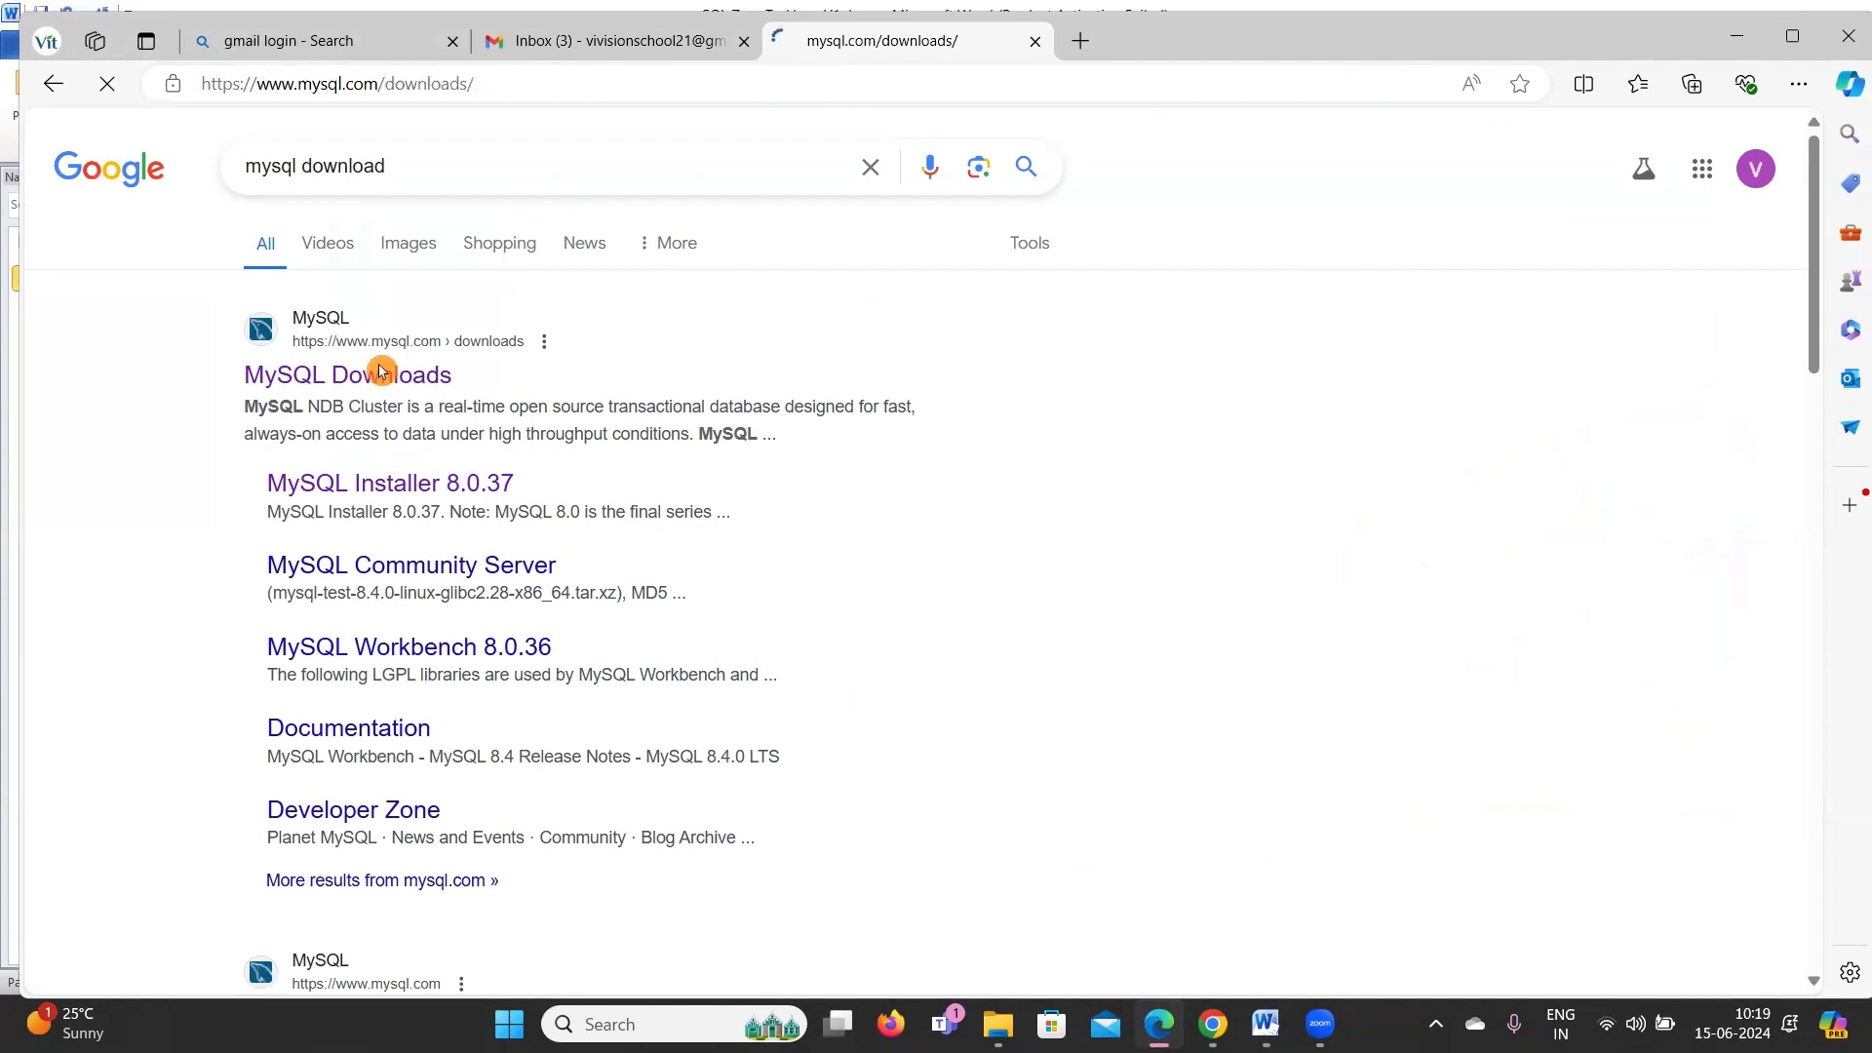
scroll(547, 522, down, 5)
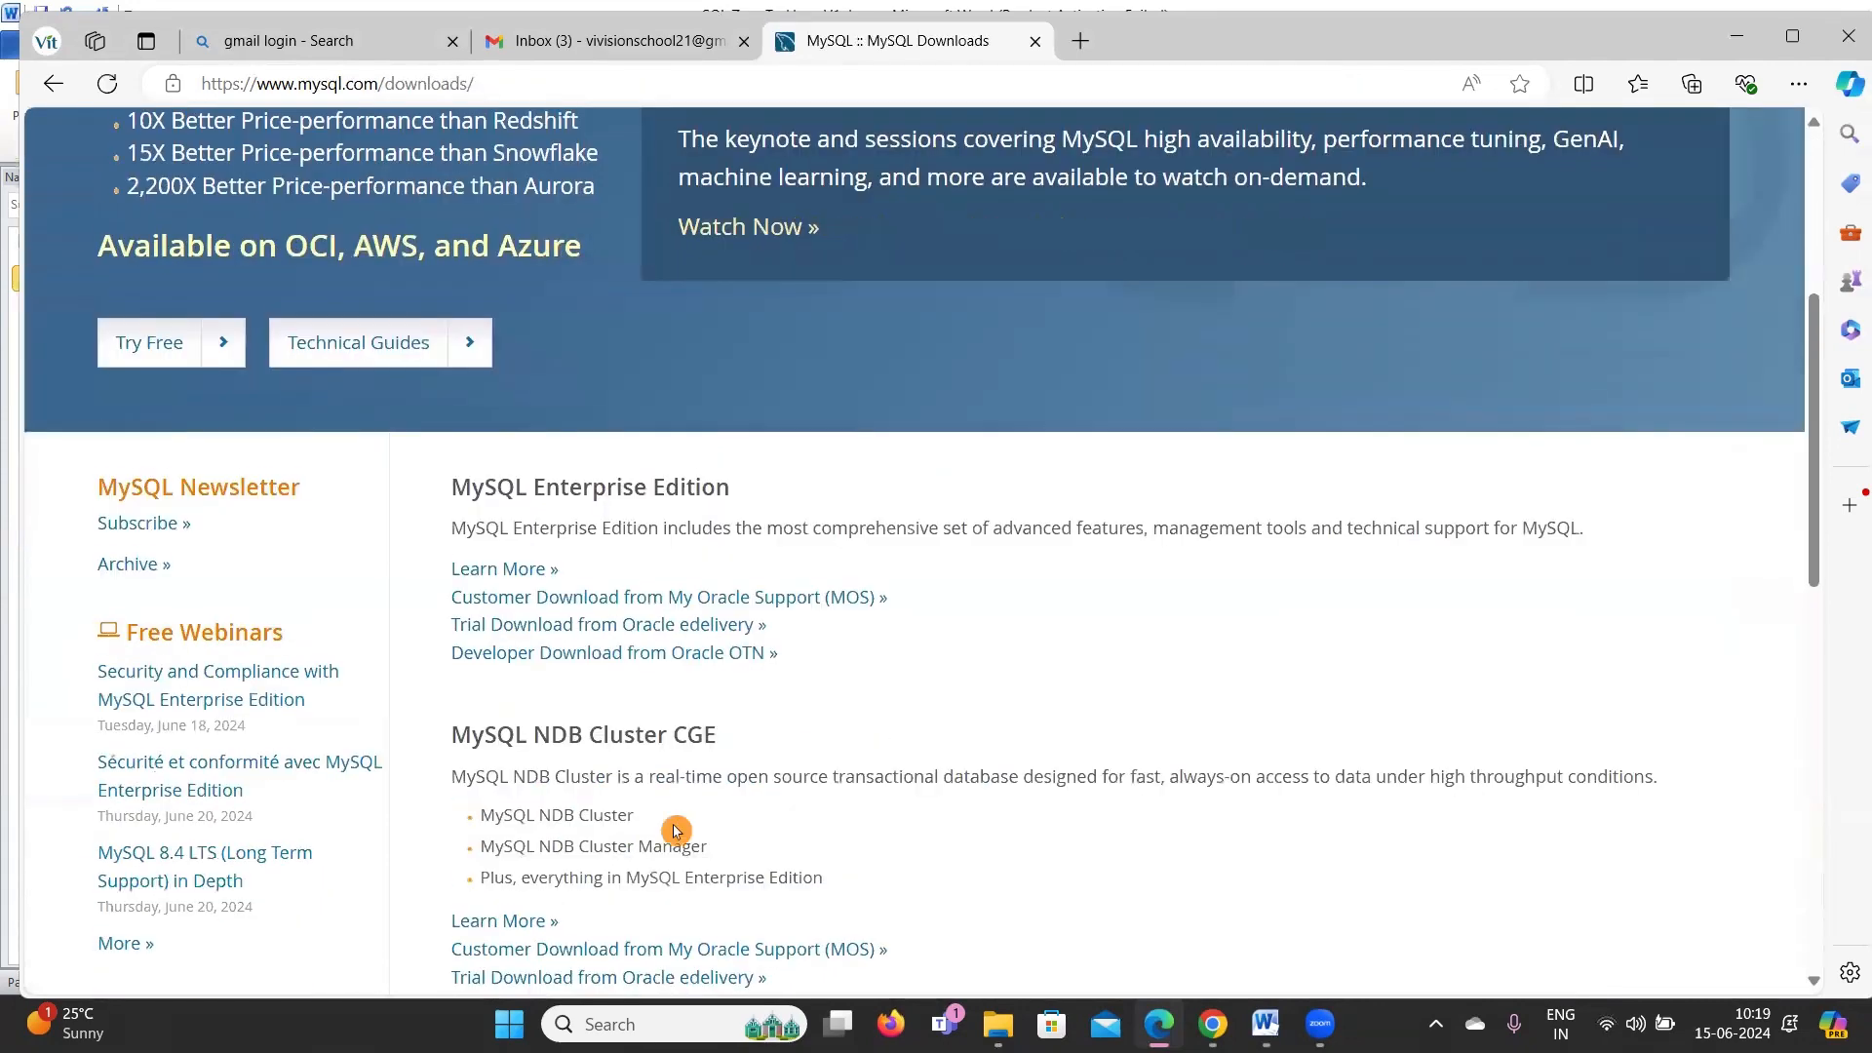
scroll(953, 669, down, 4)
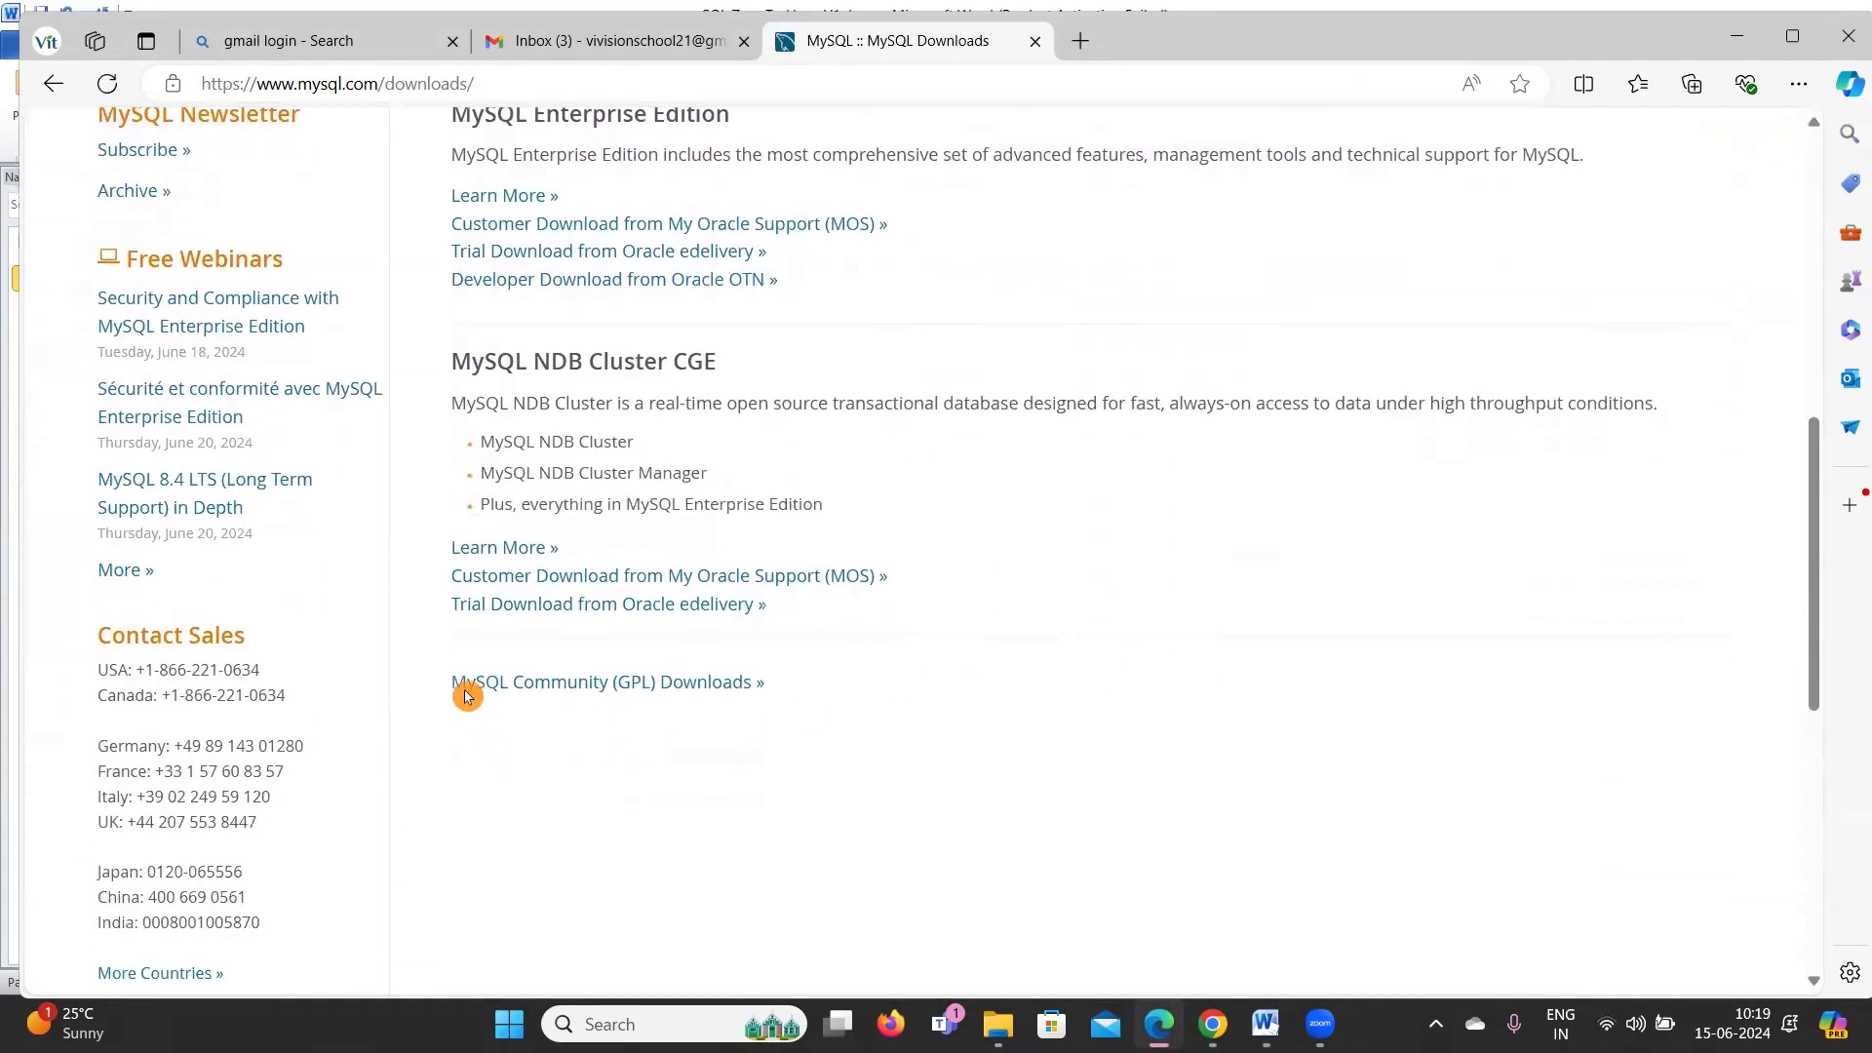
click(657, 689)
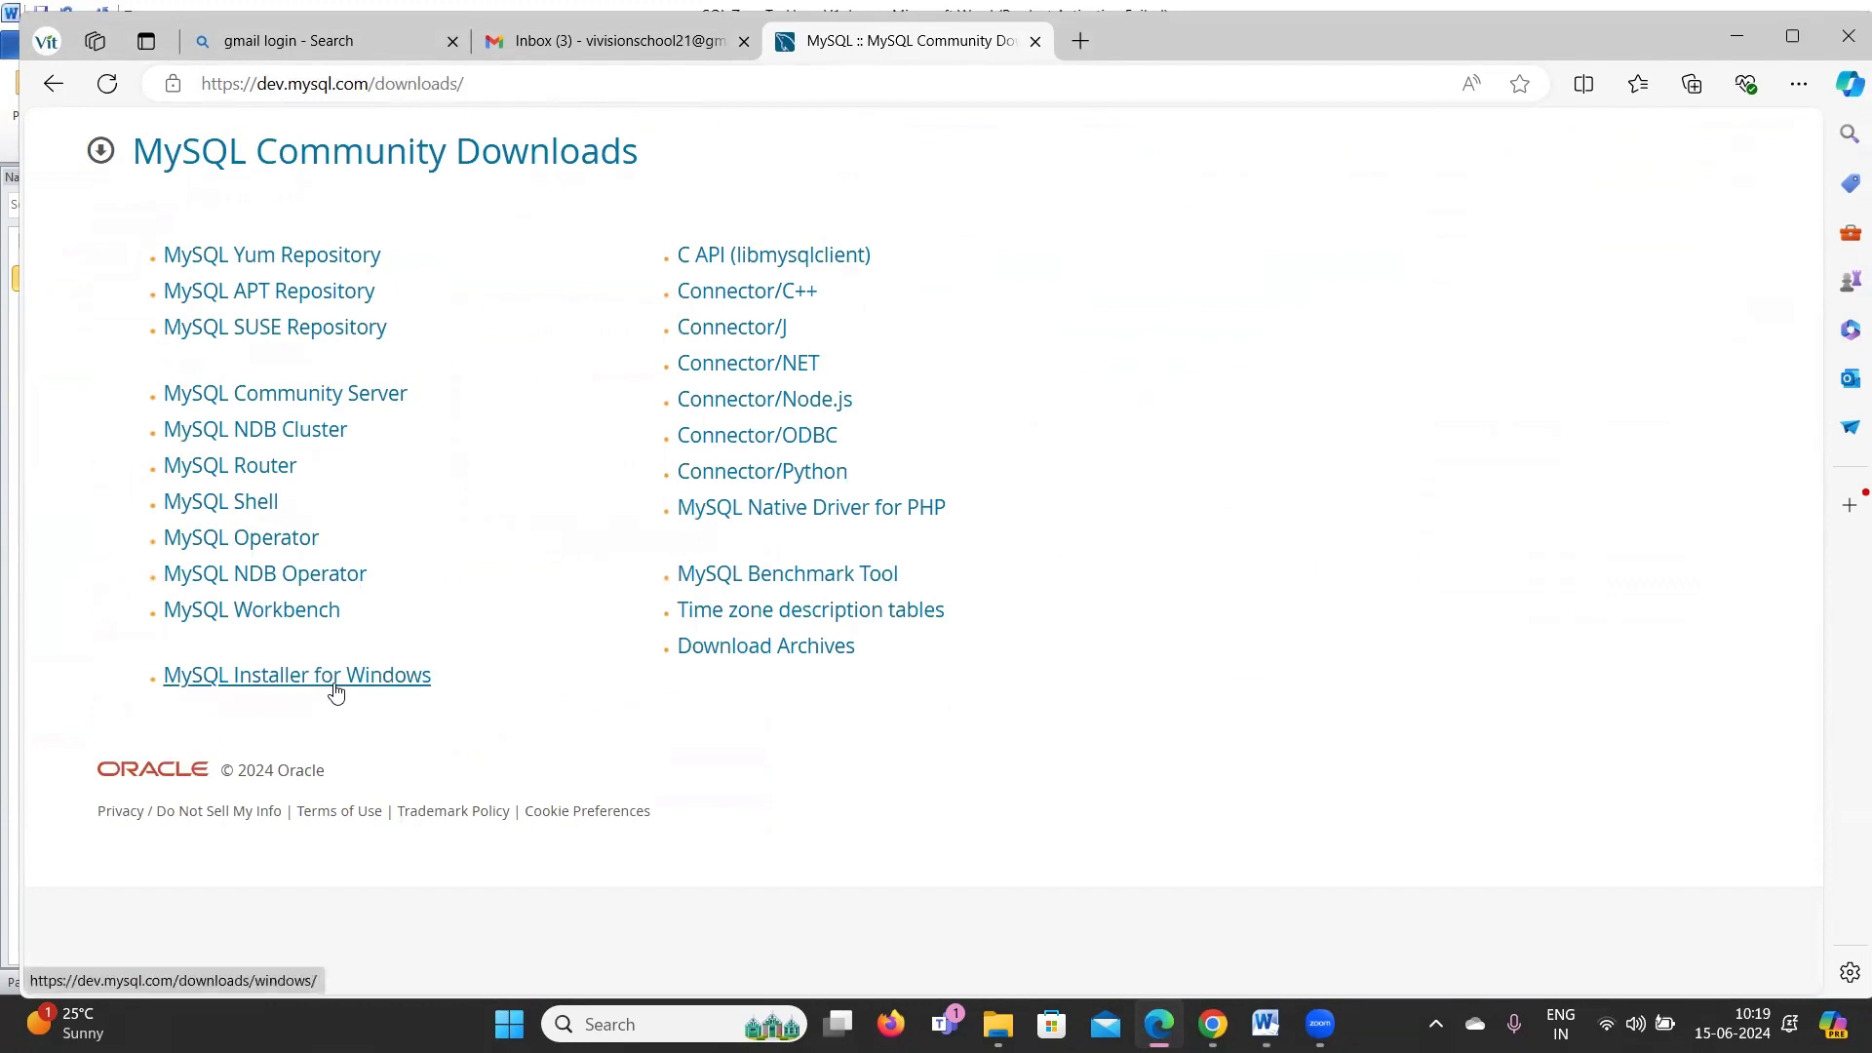
click(229, 683)
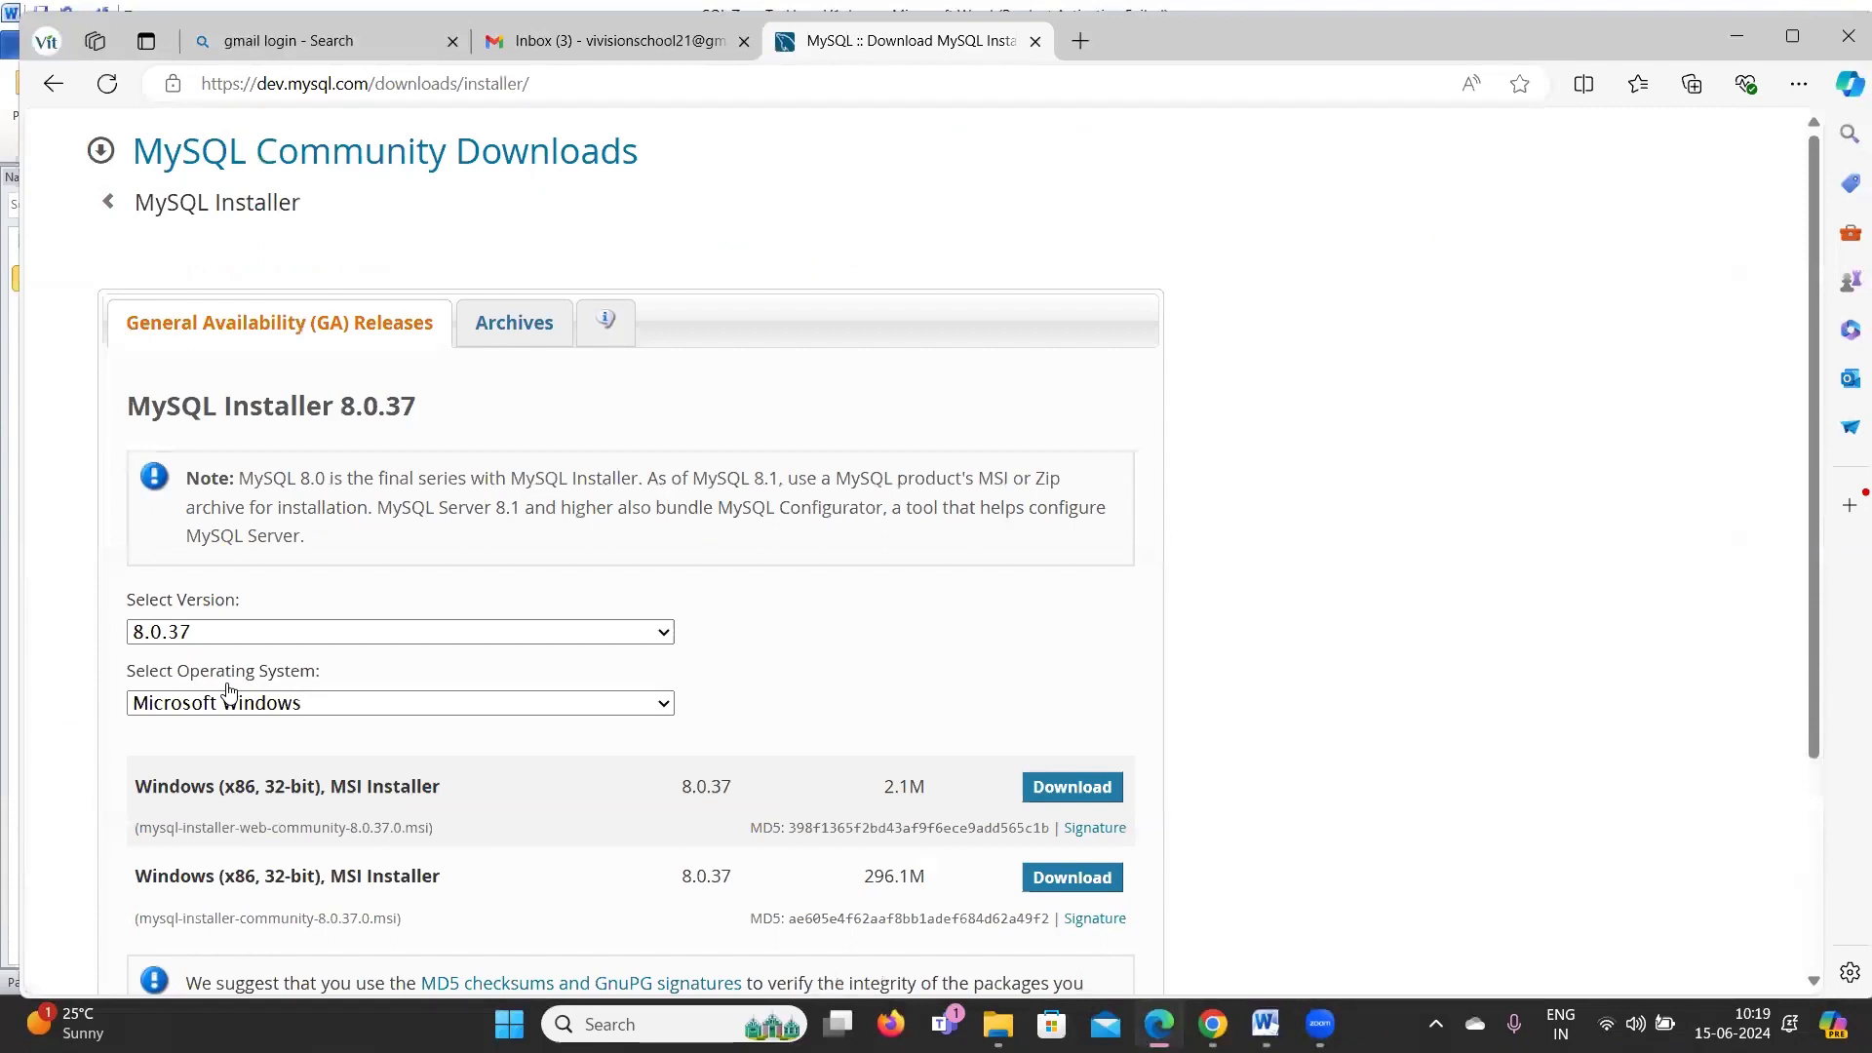
Download the 2.1M Windows MSI web installer, version 8.0.37, without logging in or signing up
scroll(588, 609, down, 1)
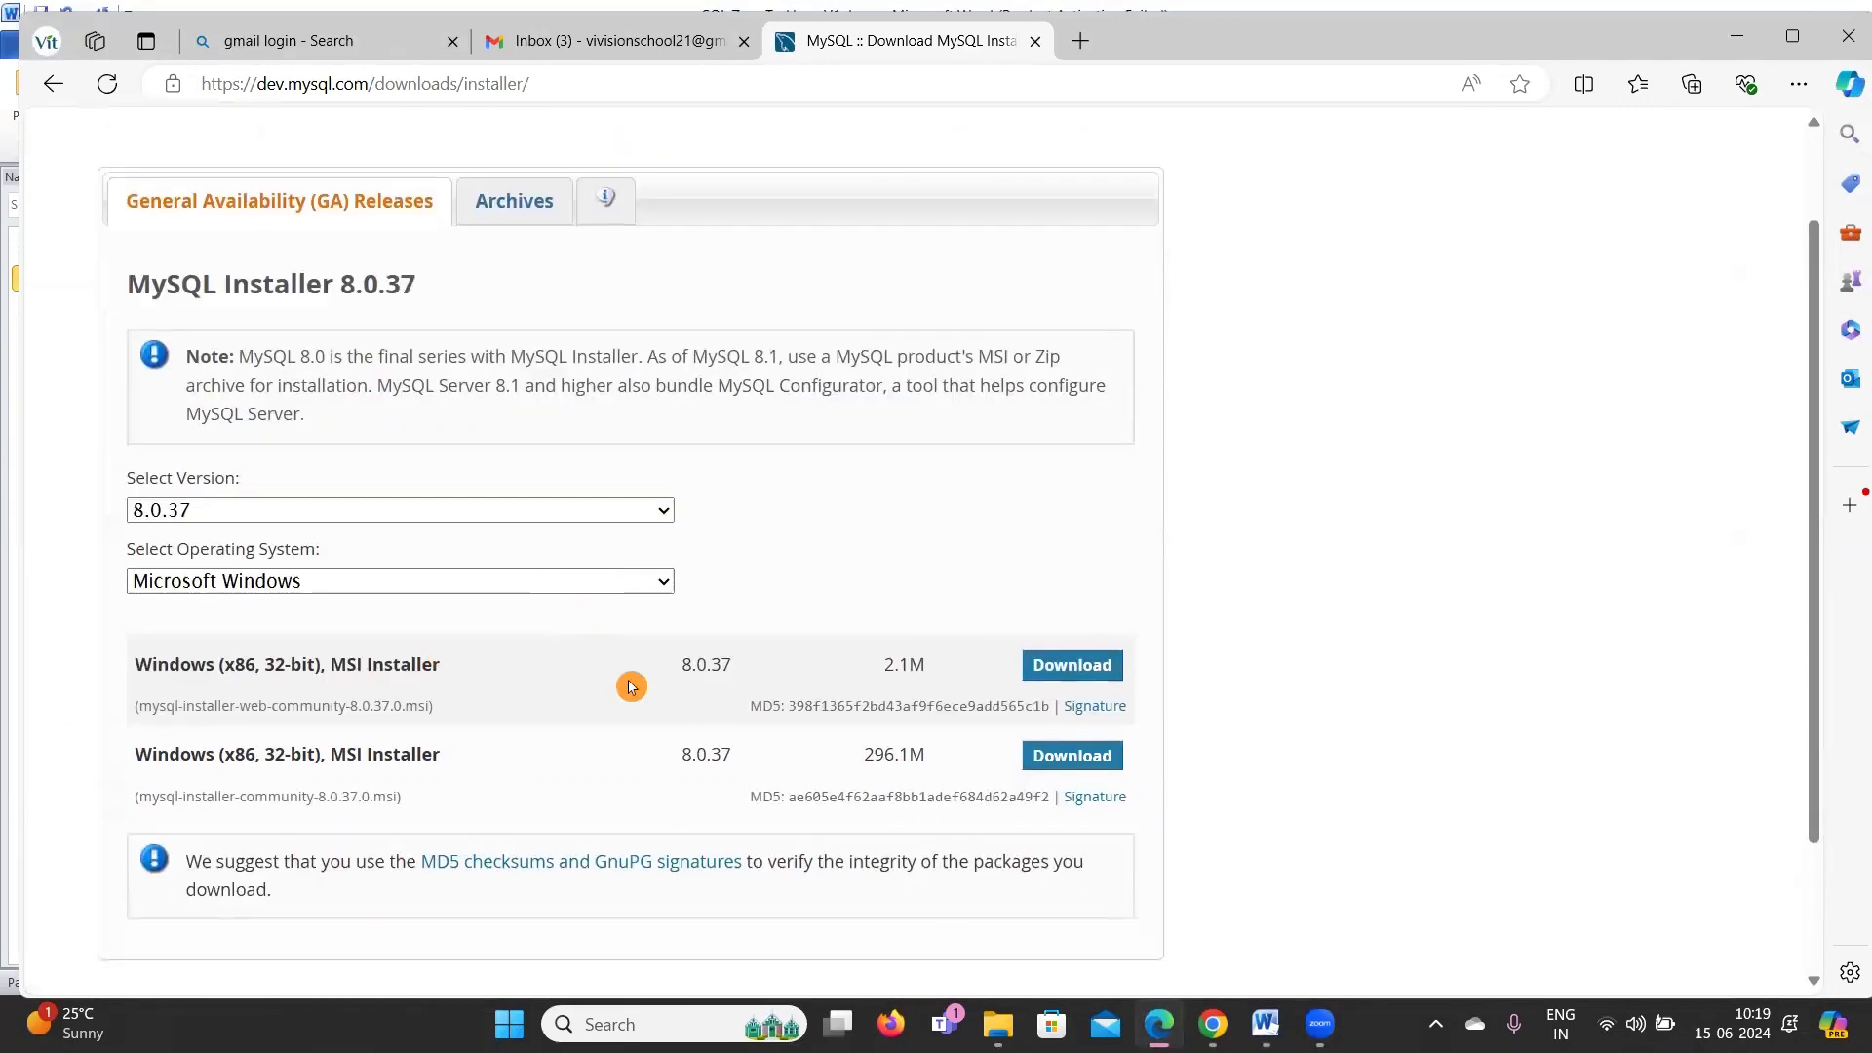
click(1065, 669)
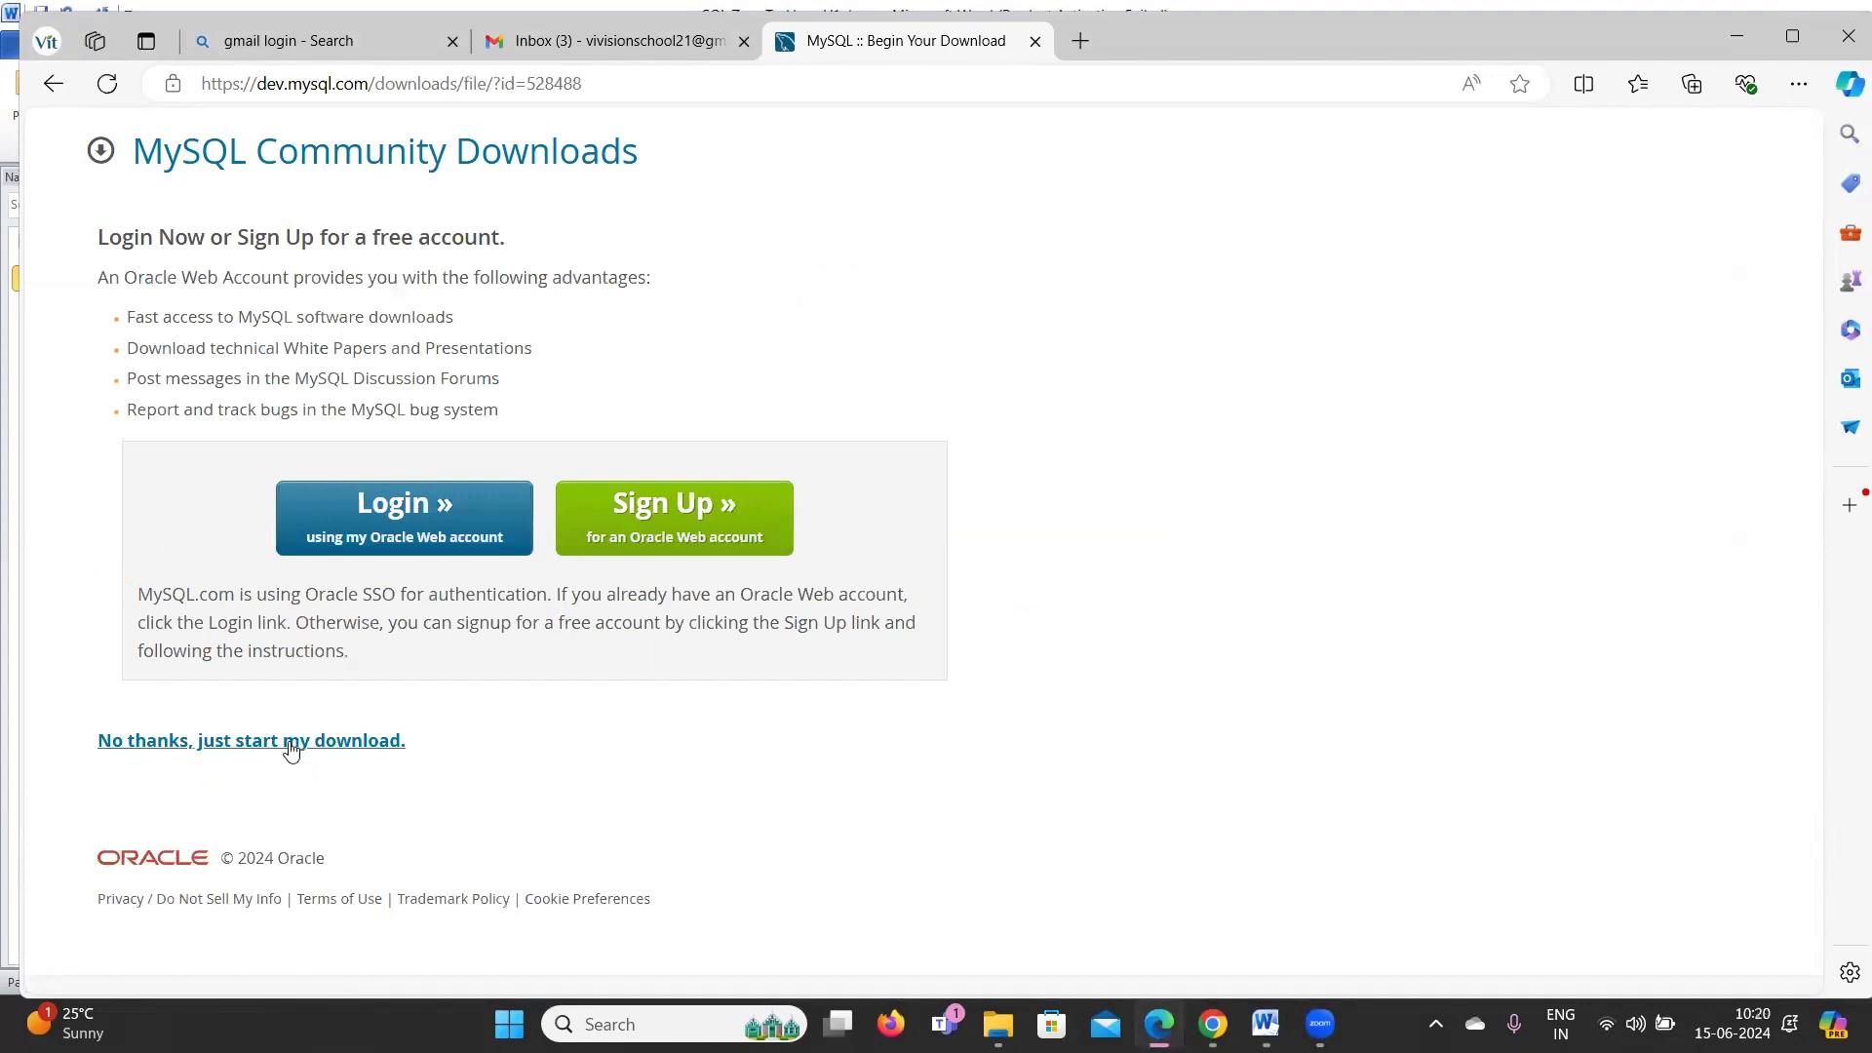
click(144, 741)
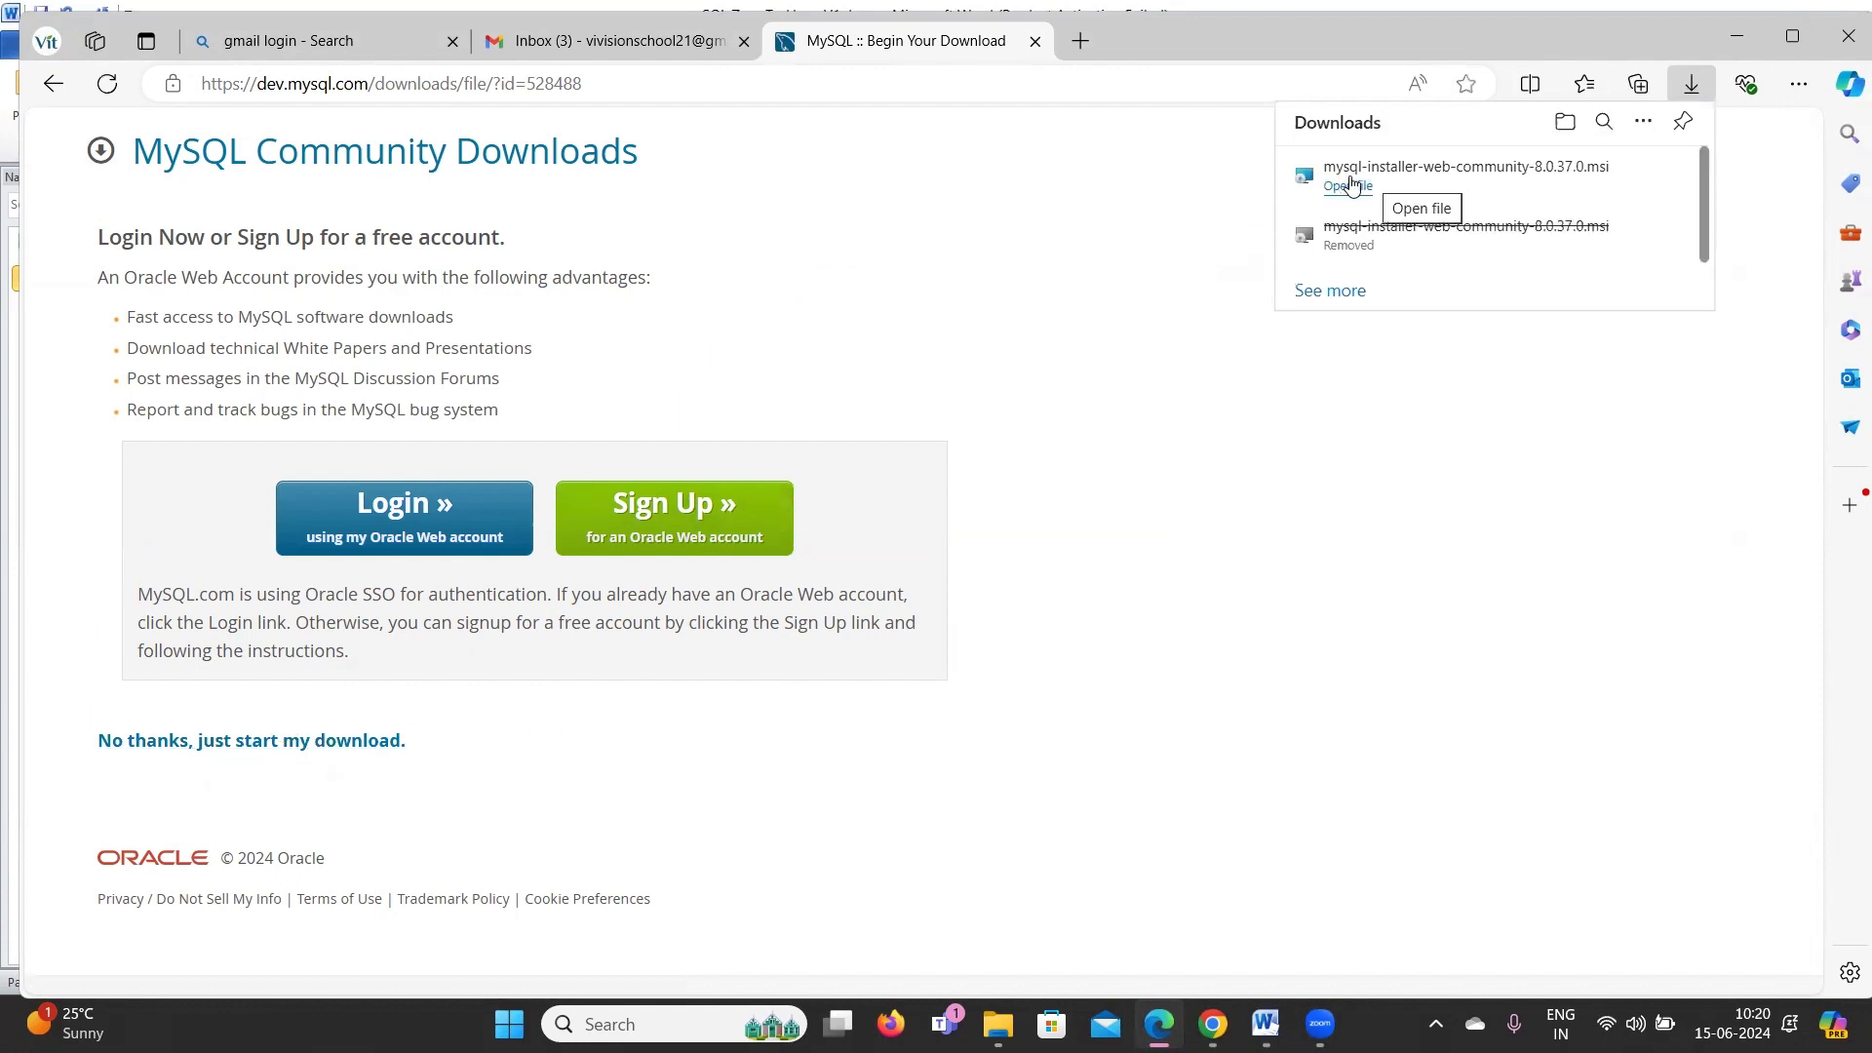
Show the downloaded mysql-installer-web-community-8.0.37.0.msi in its File Explorer folder and copy the file
mouse_move(1648, 177)
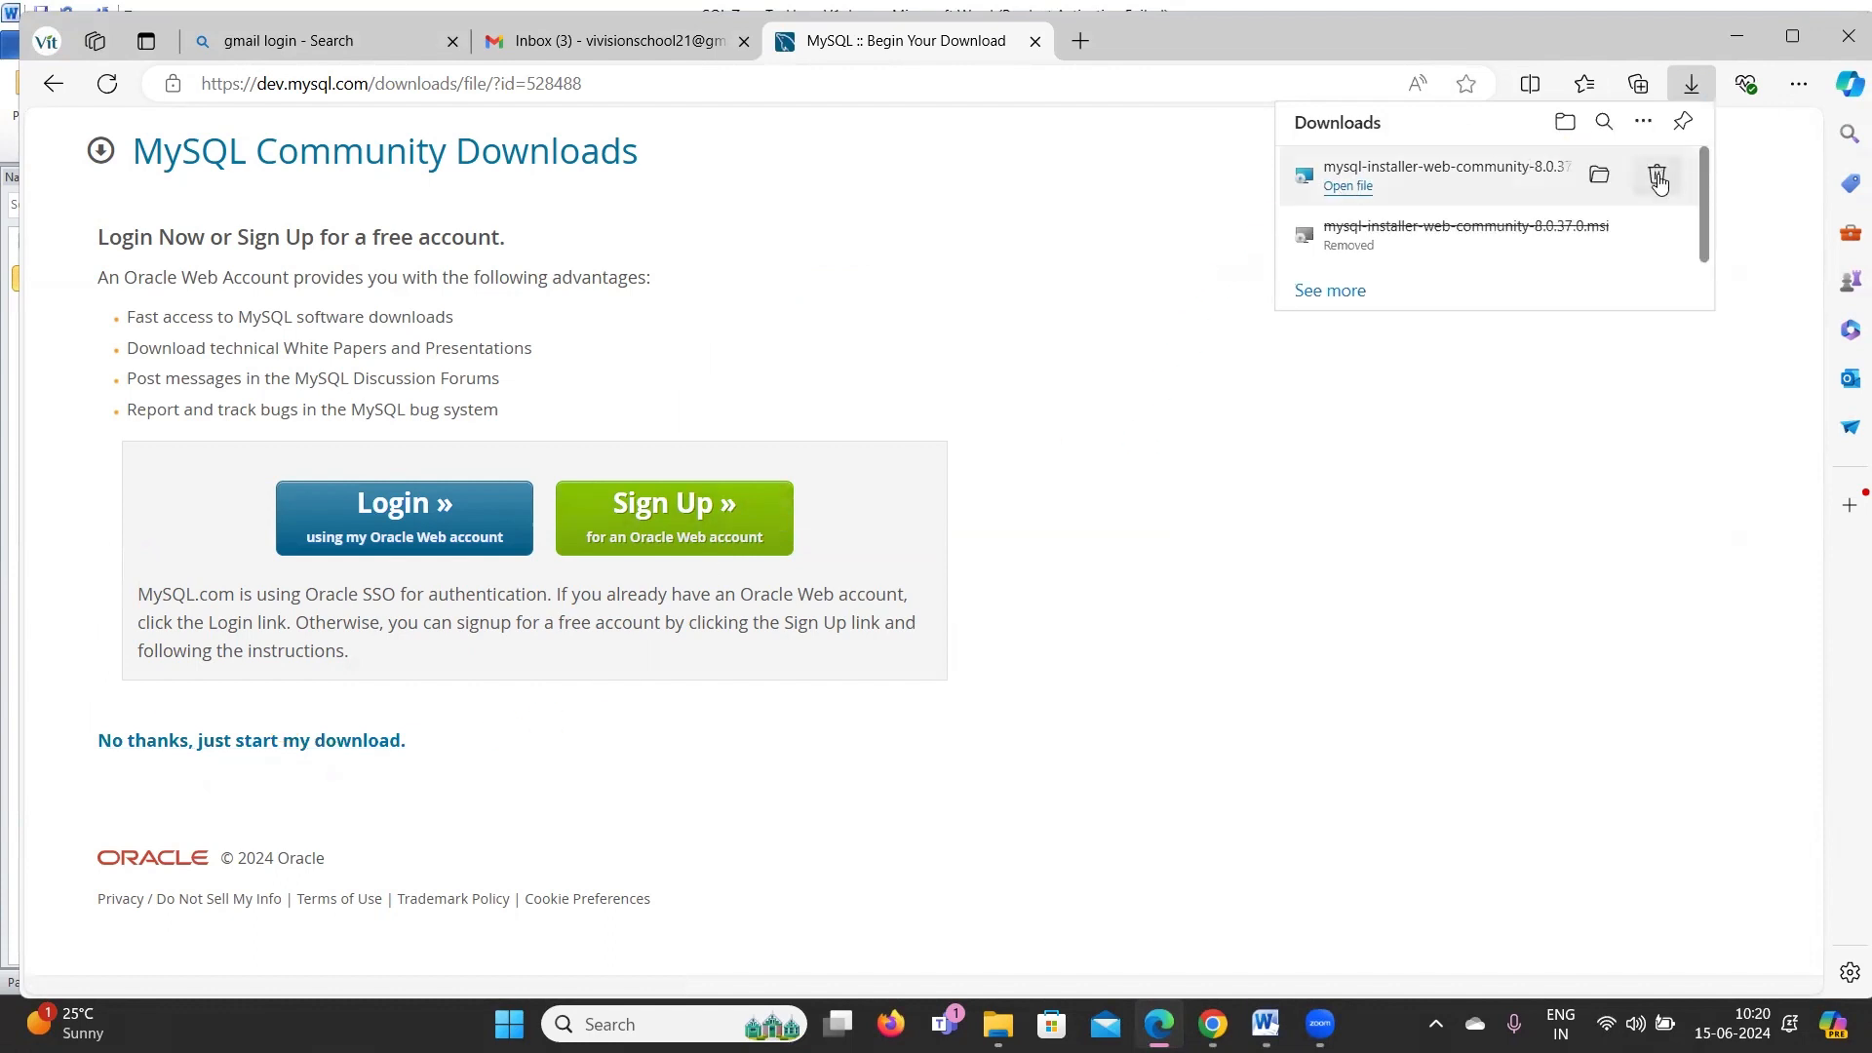
click(1598, 178)
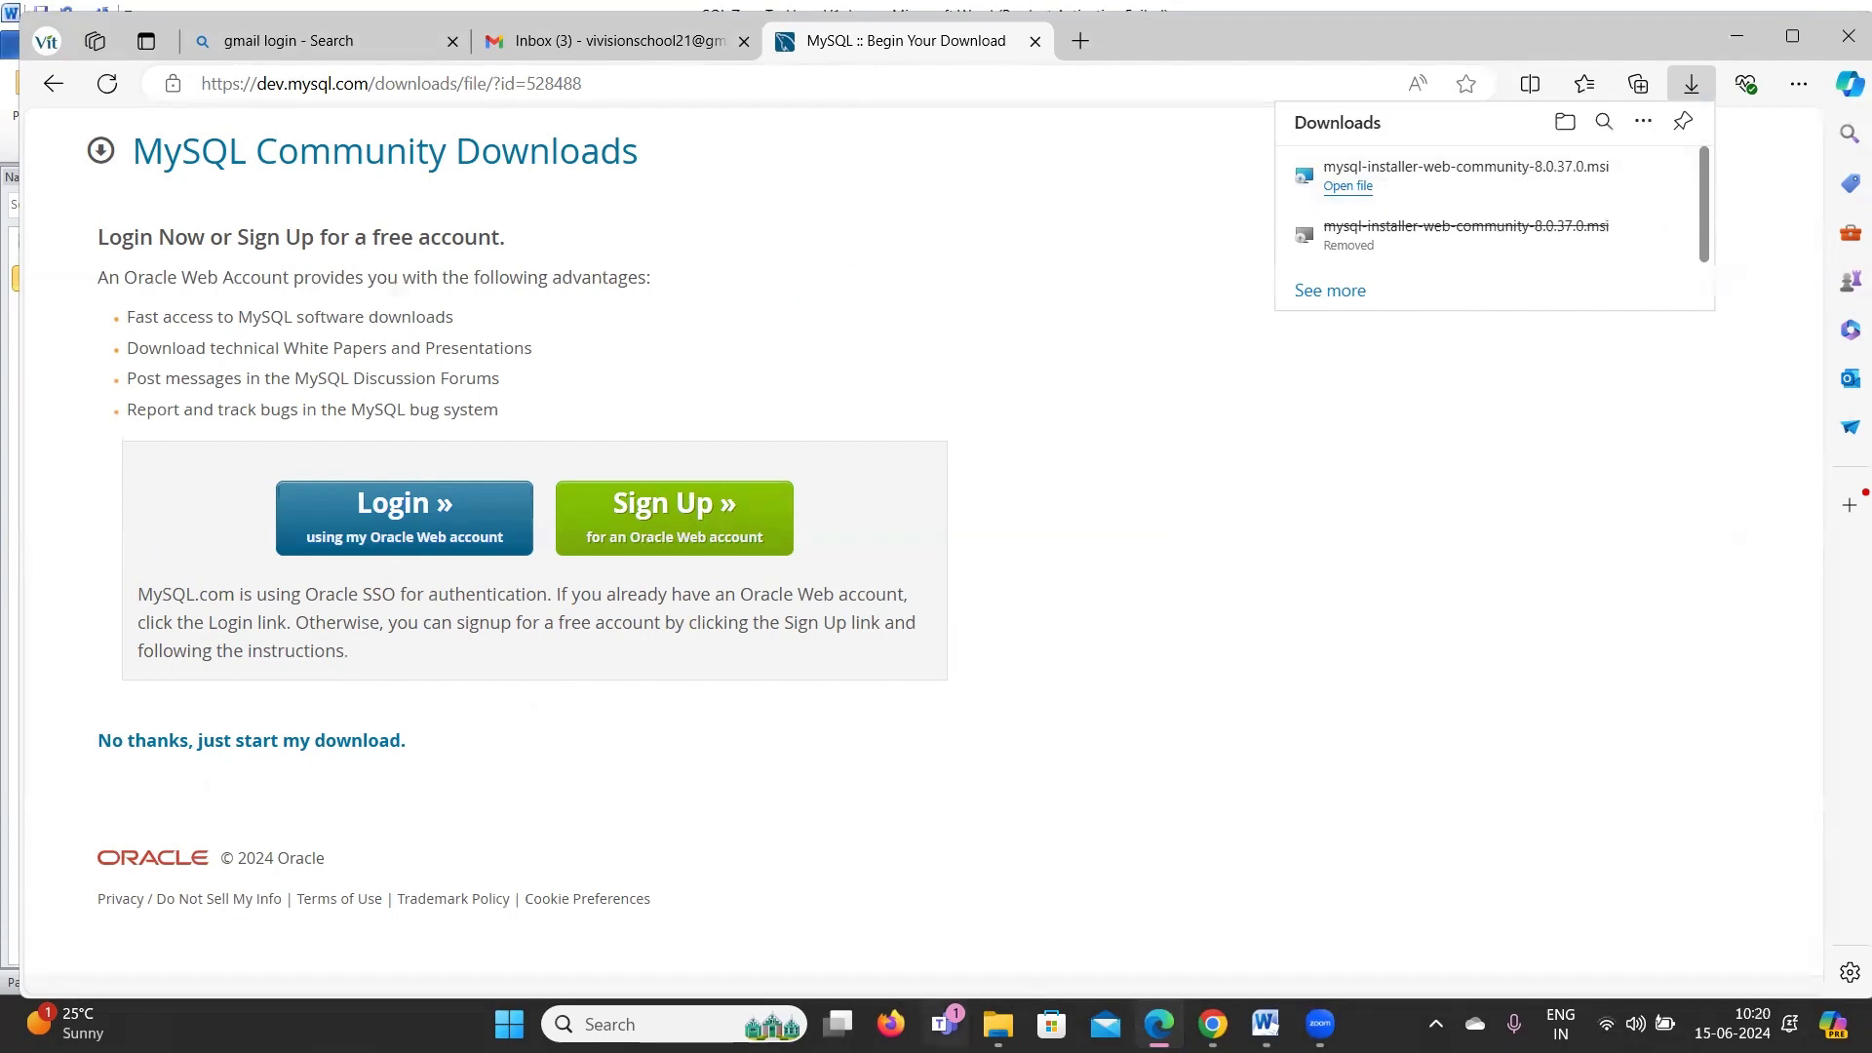
mouse_move(997, 1024)
click(1009, 907)
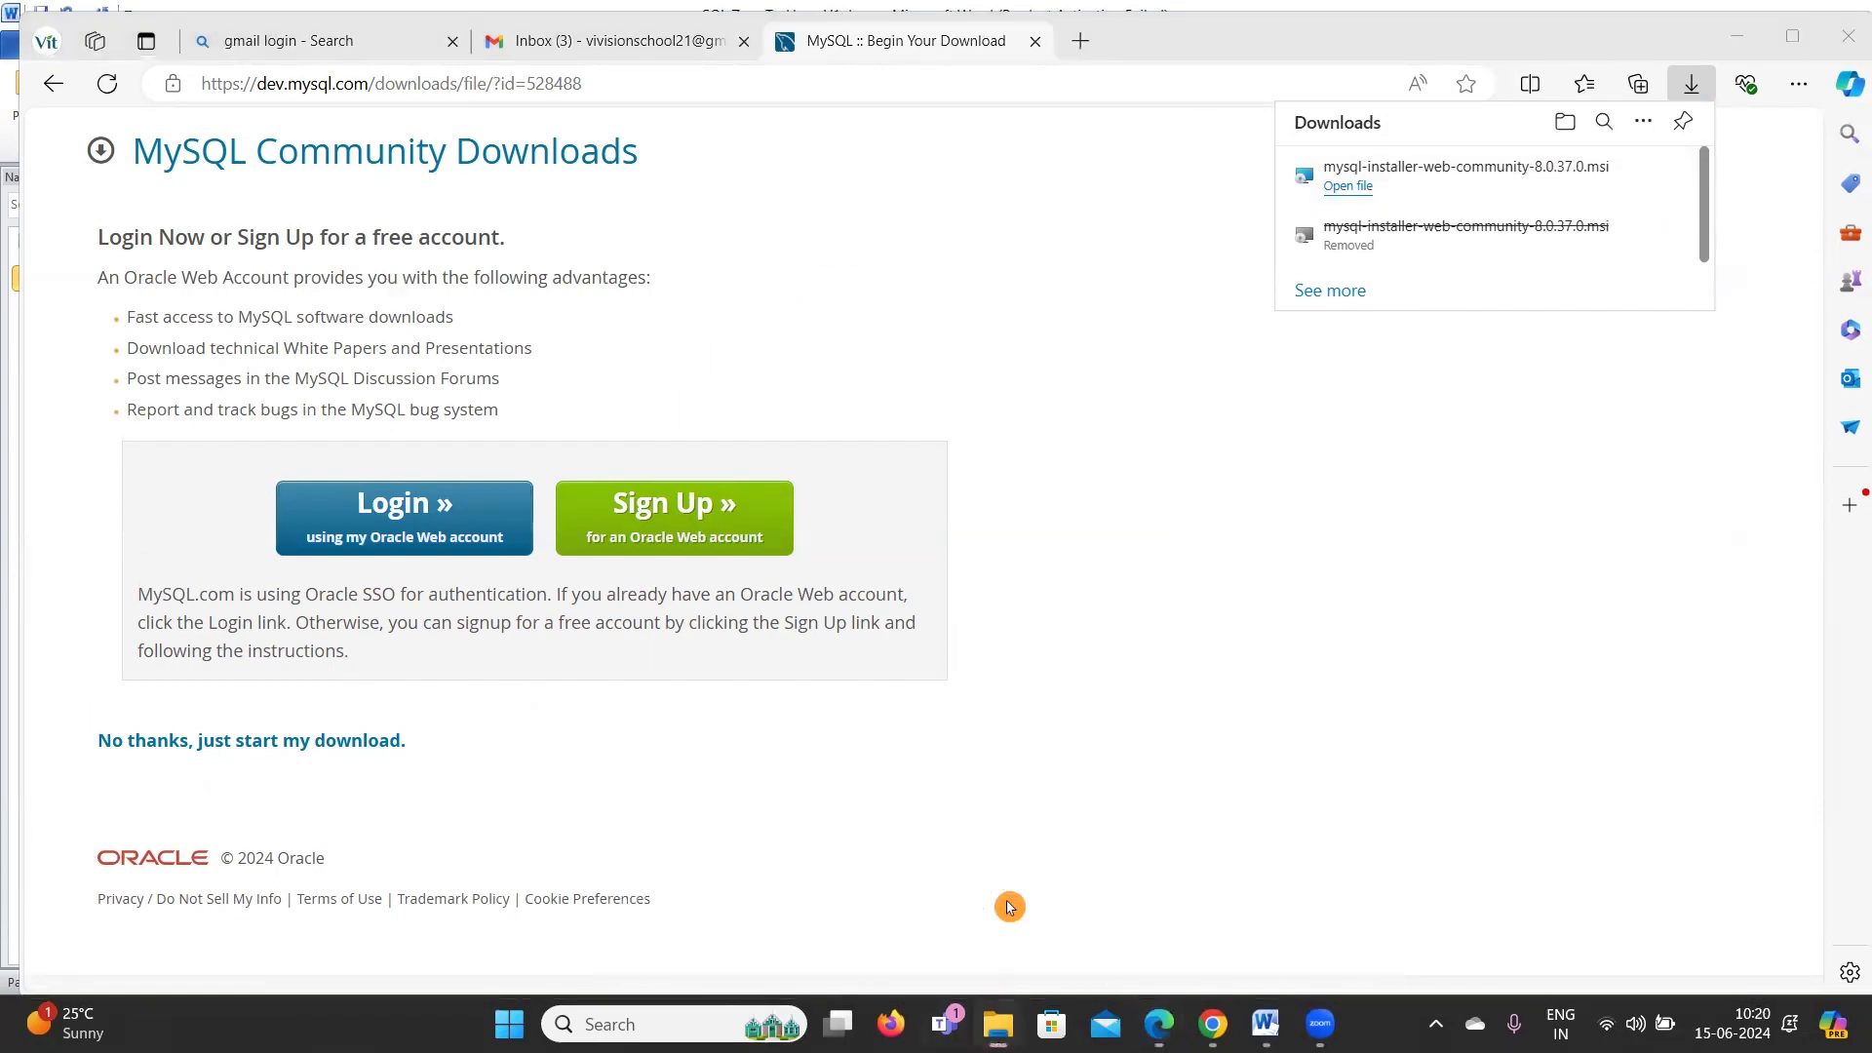
click(489, 270)
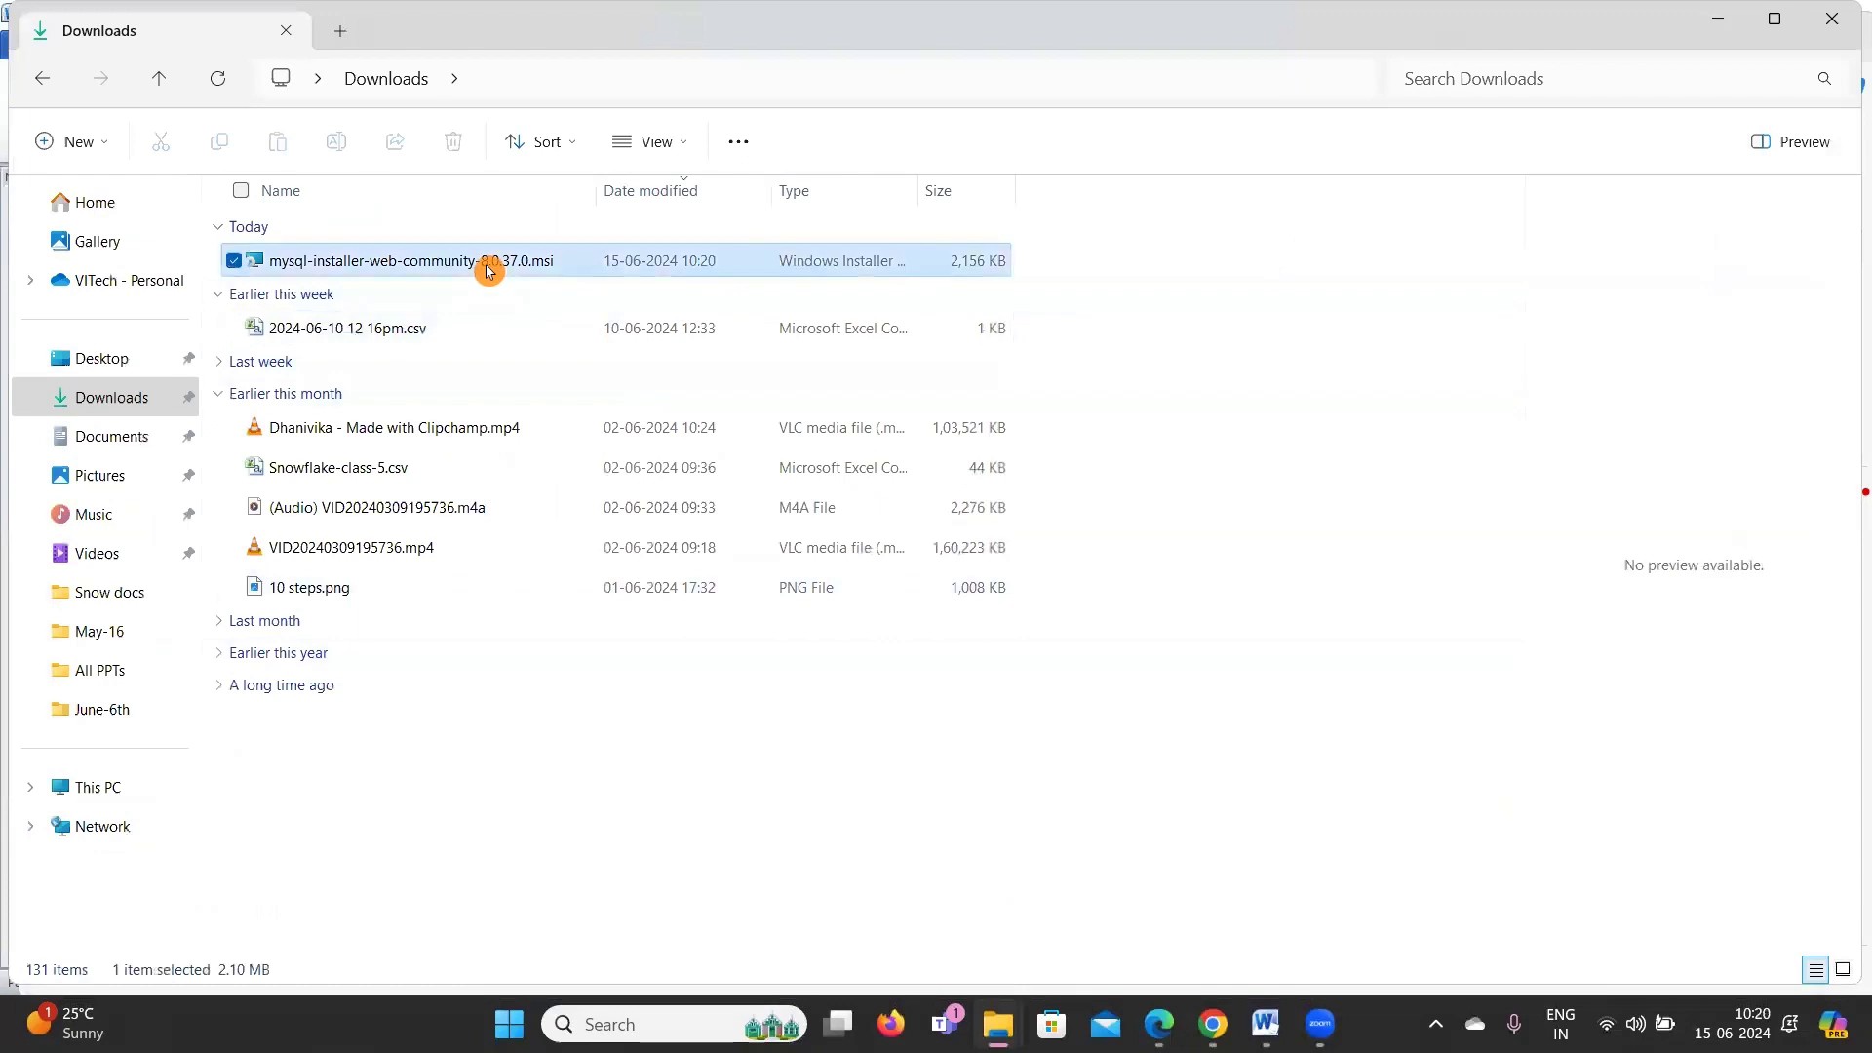
key(ctrl+c)
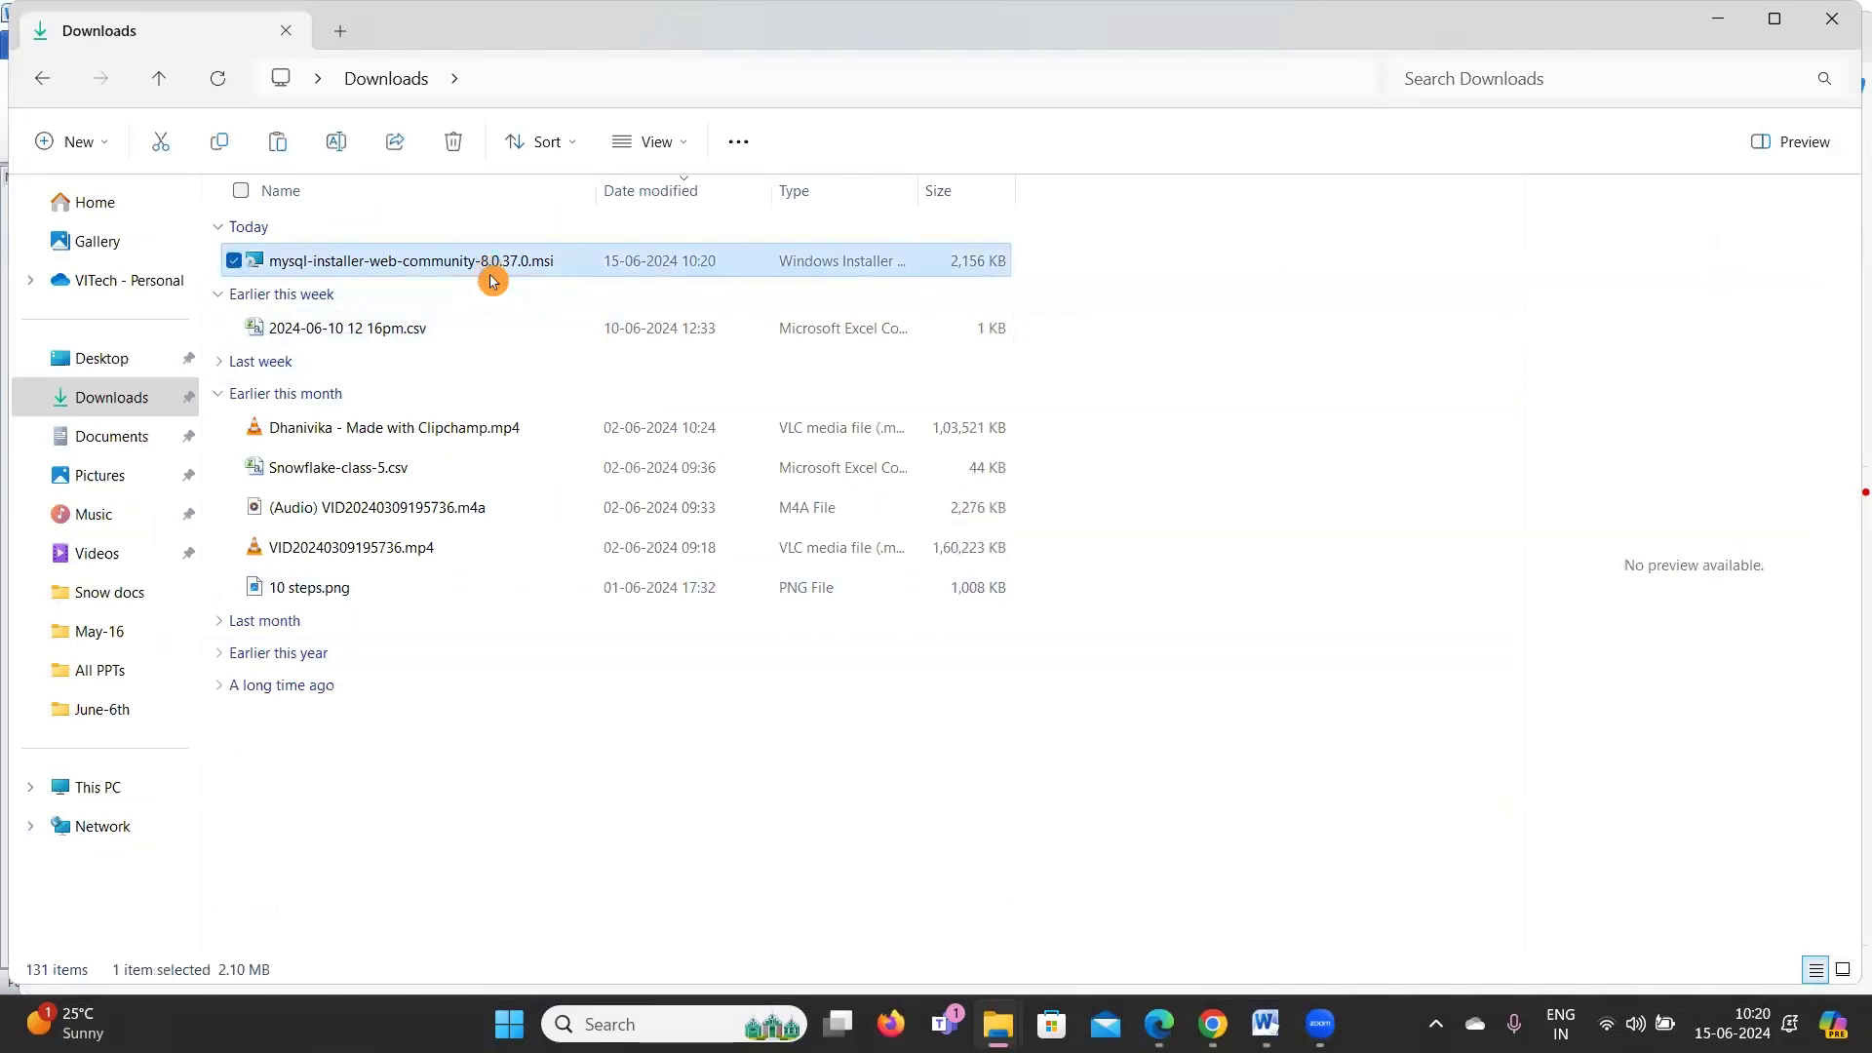
Paste the copied MySQL installer file into the Softwares folder on New Volume (D:)
click(96, 790)
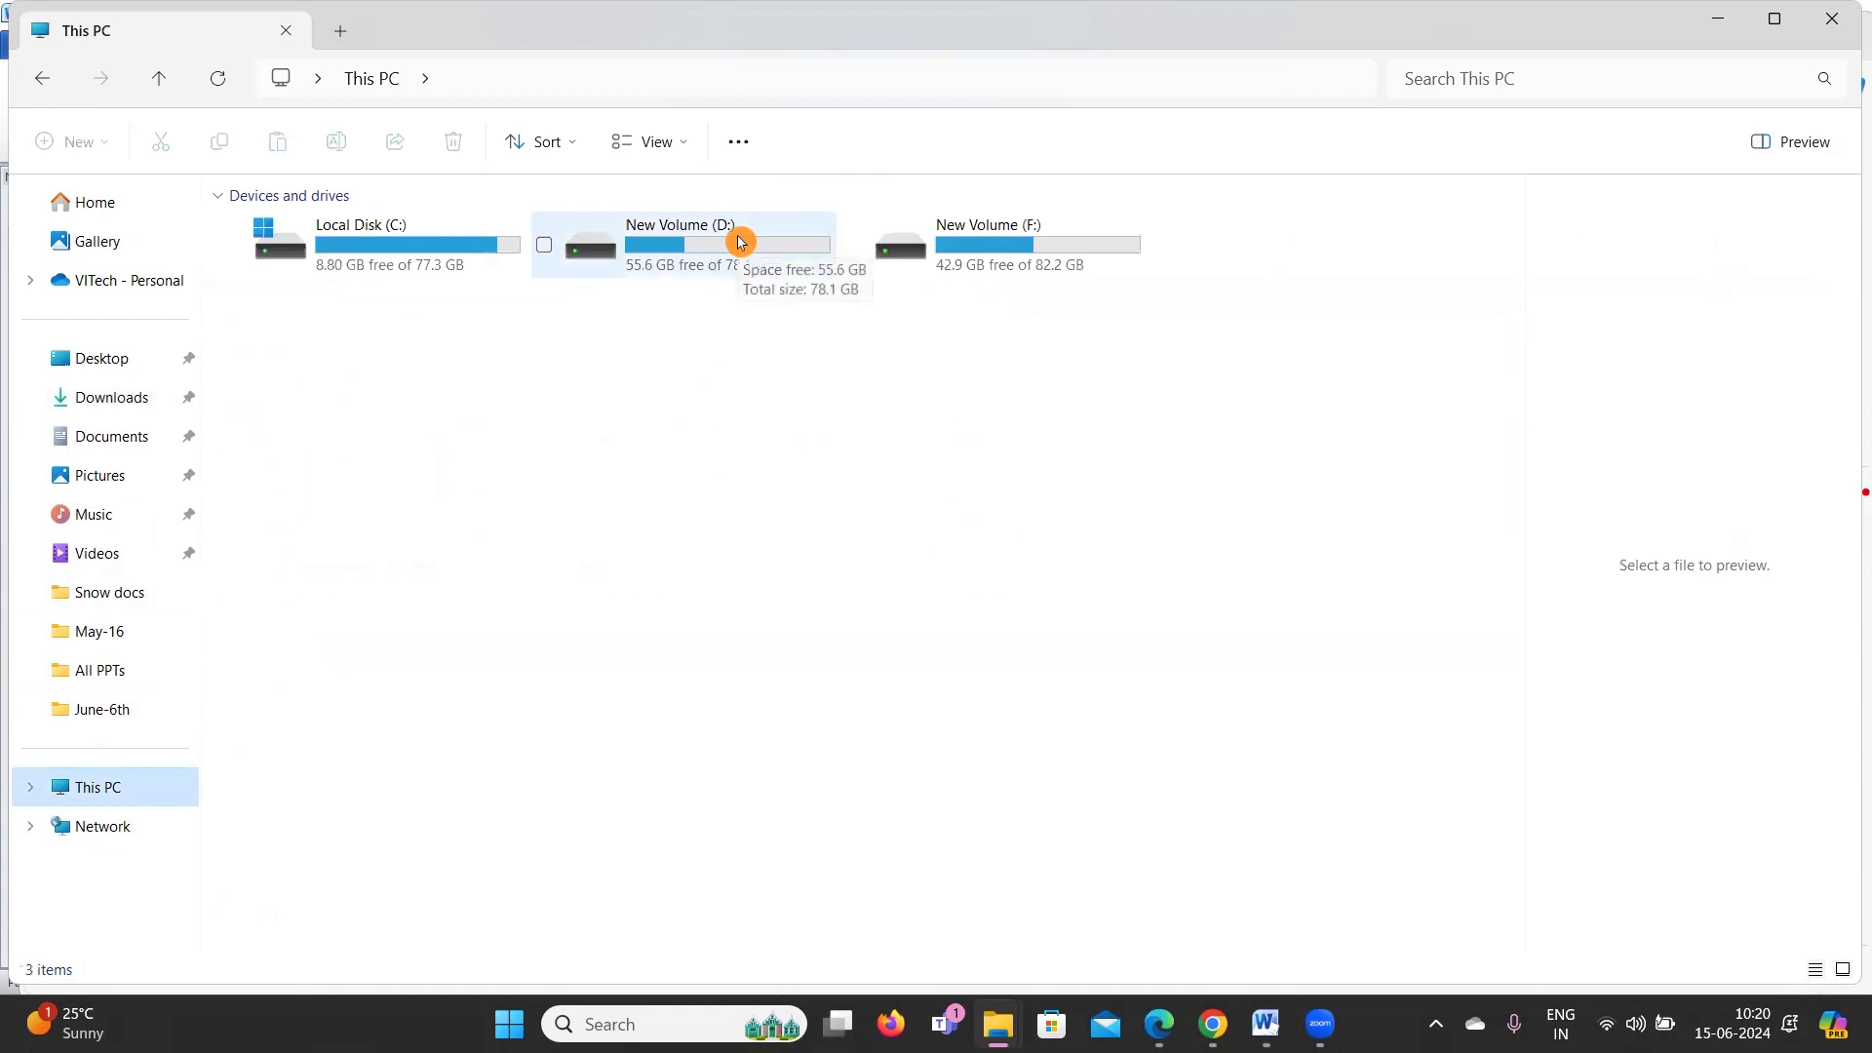
double_click(739, 242)
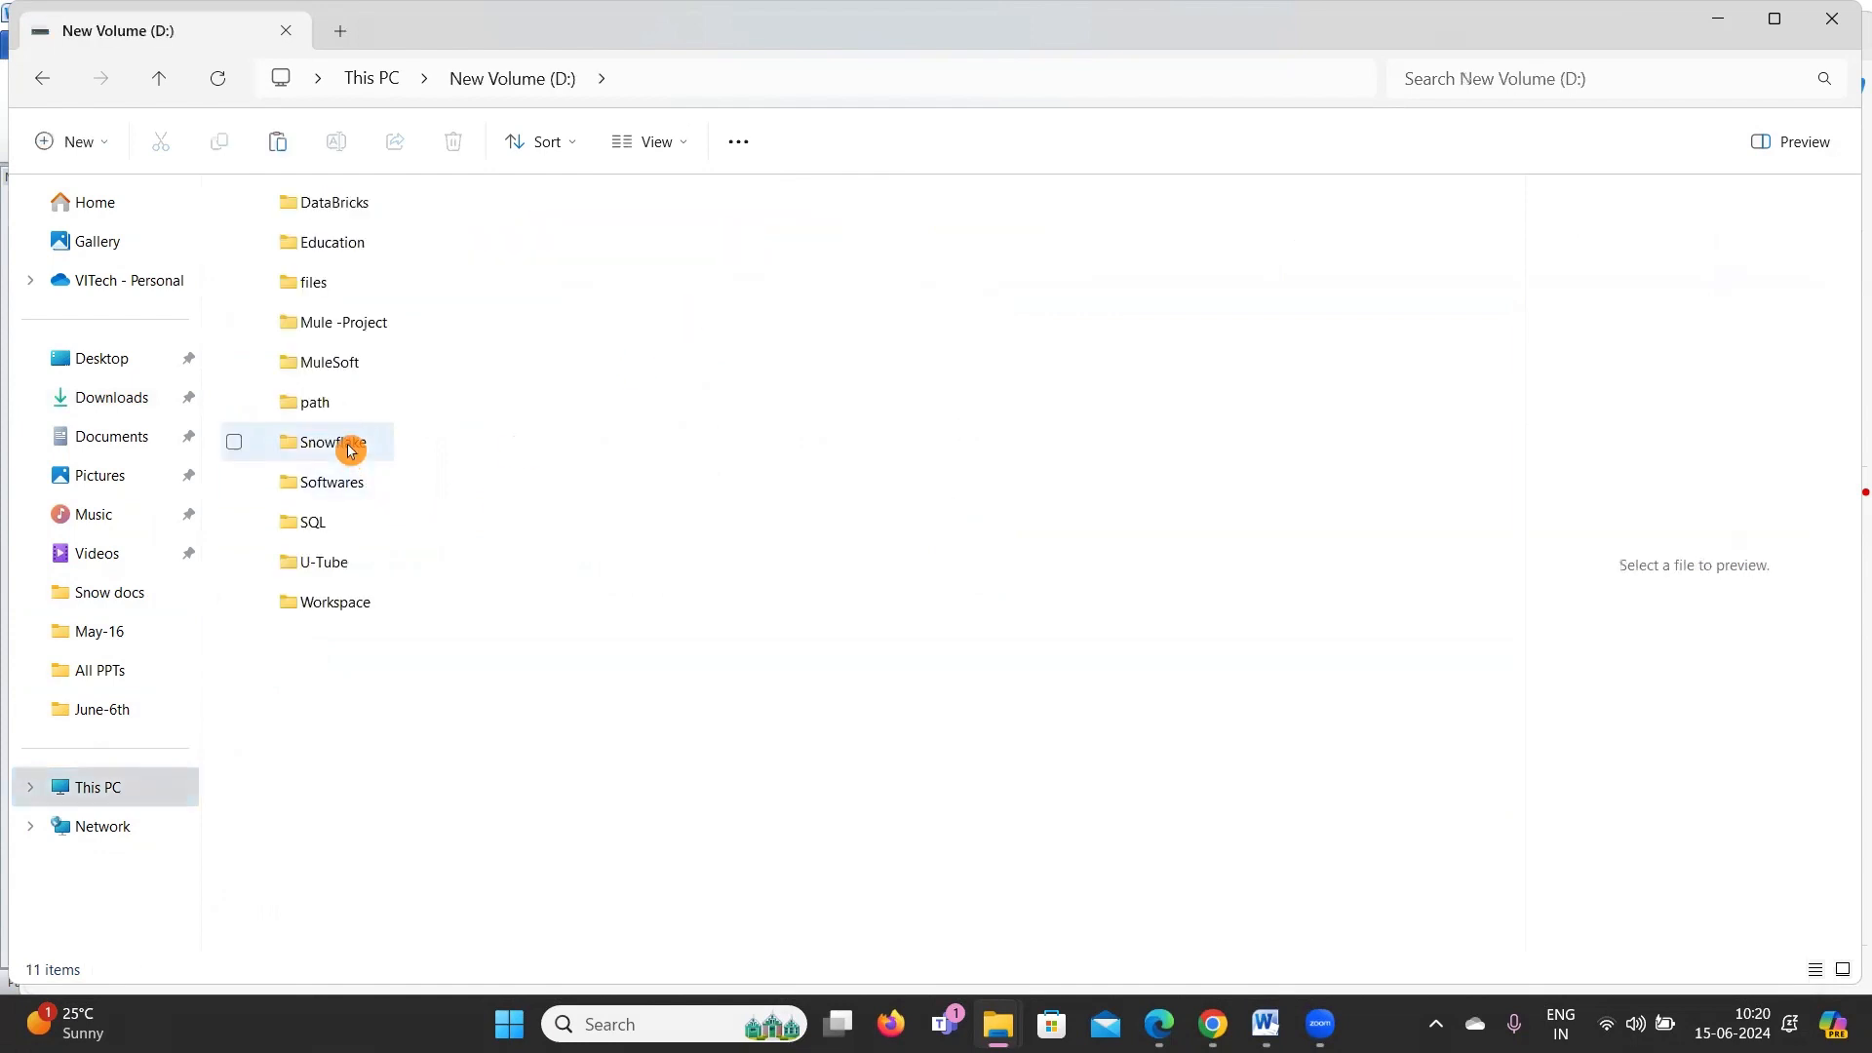
double_click(380, 482)
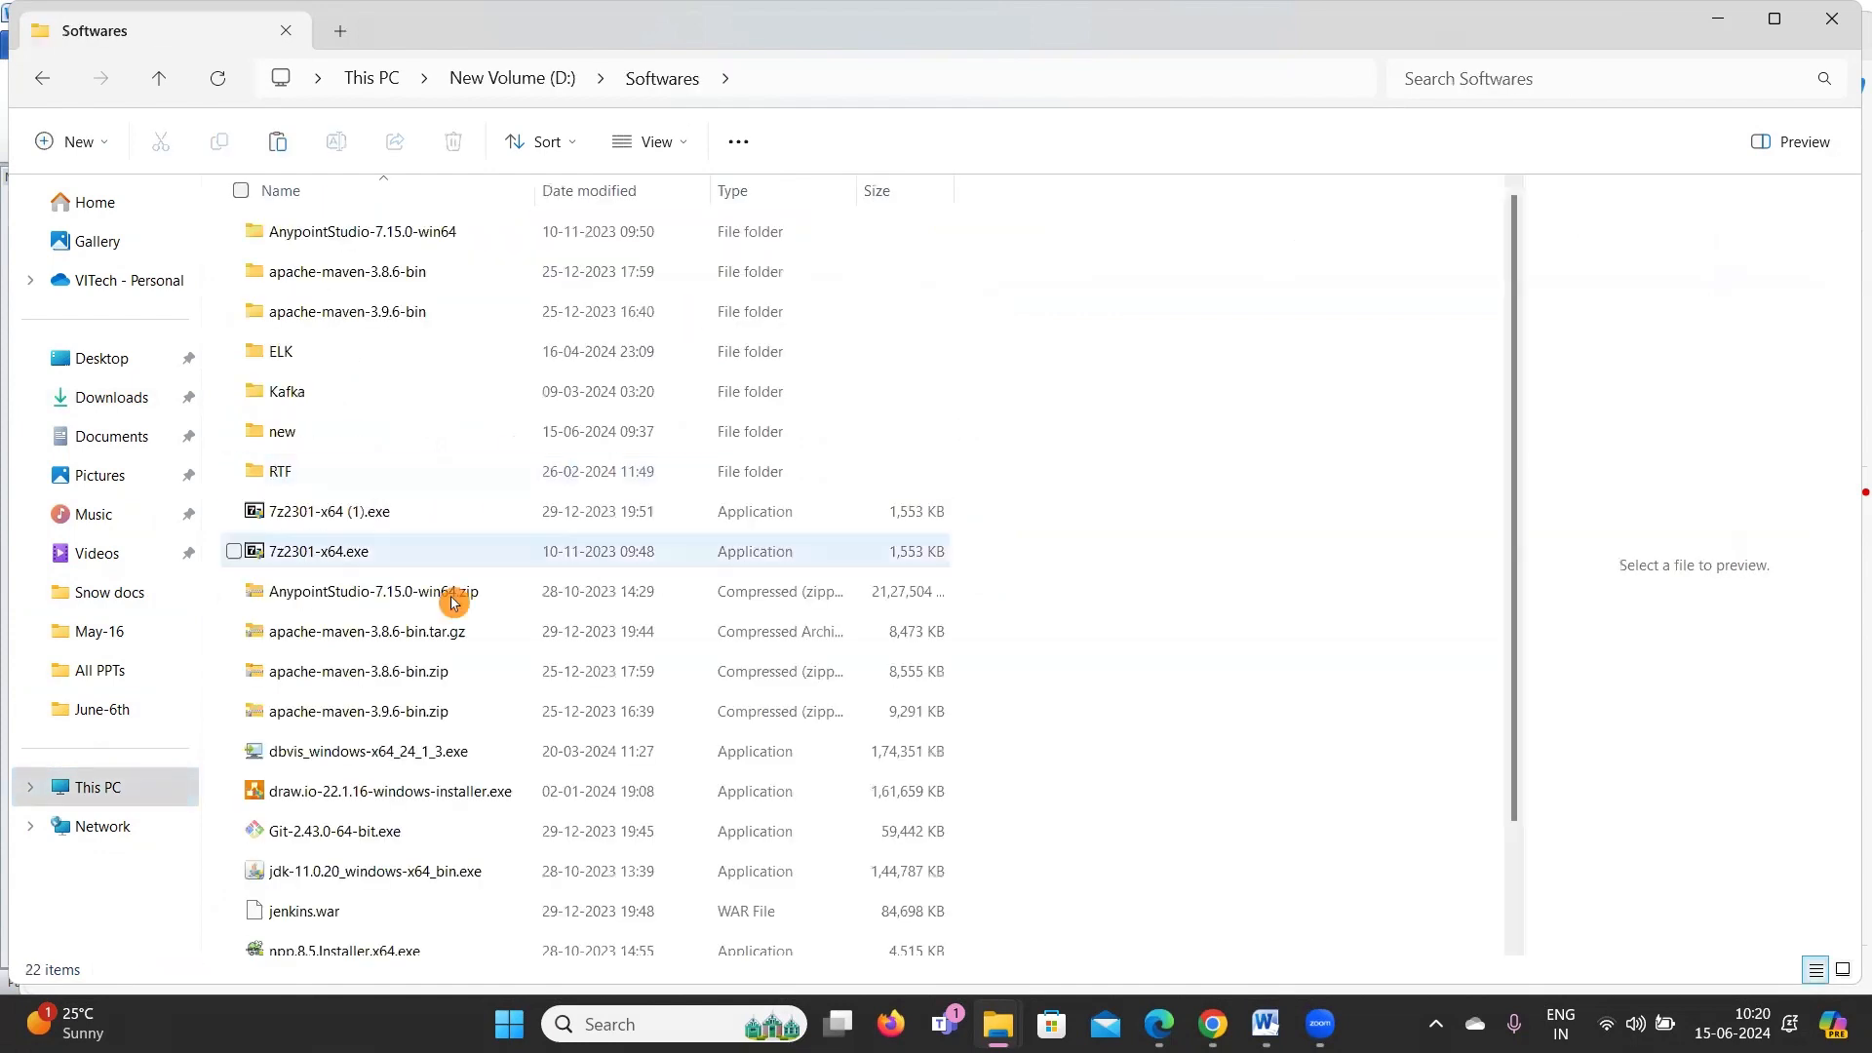
scroll(1292, 539, down, 1)
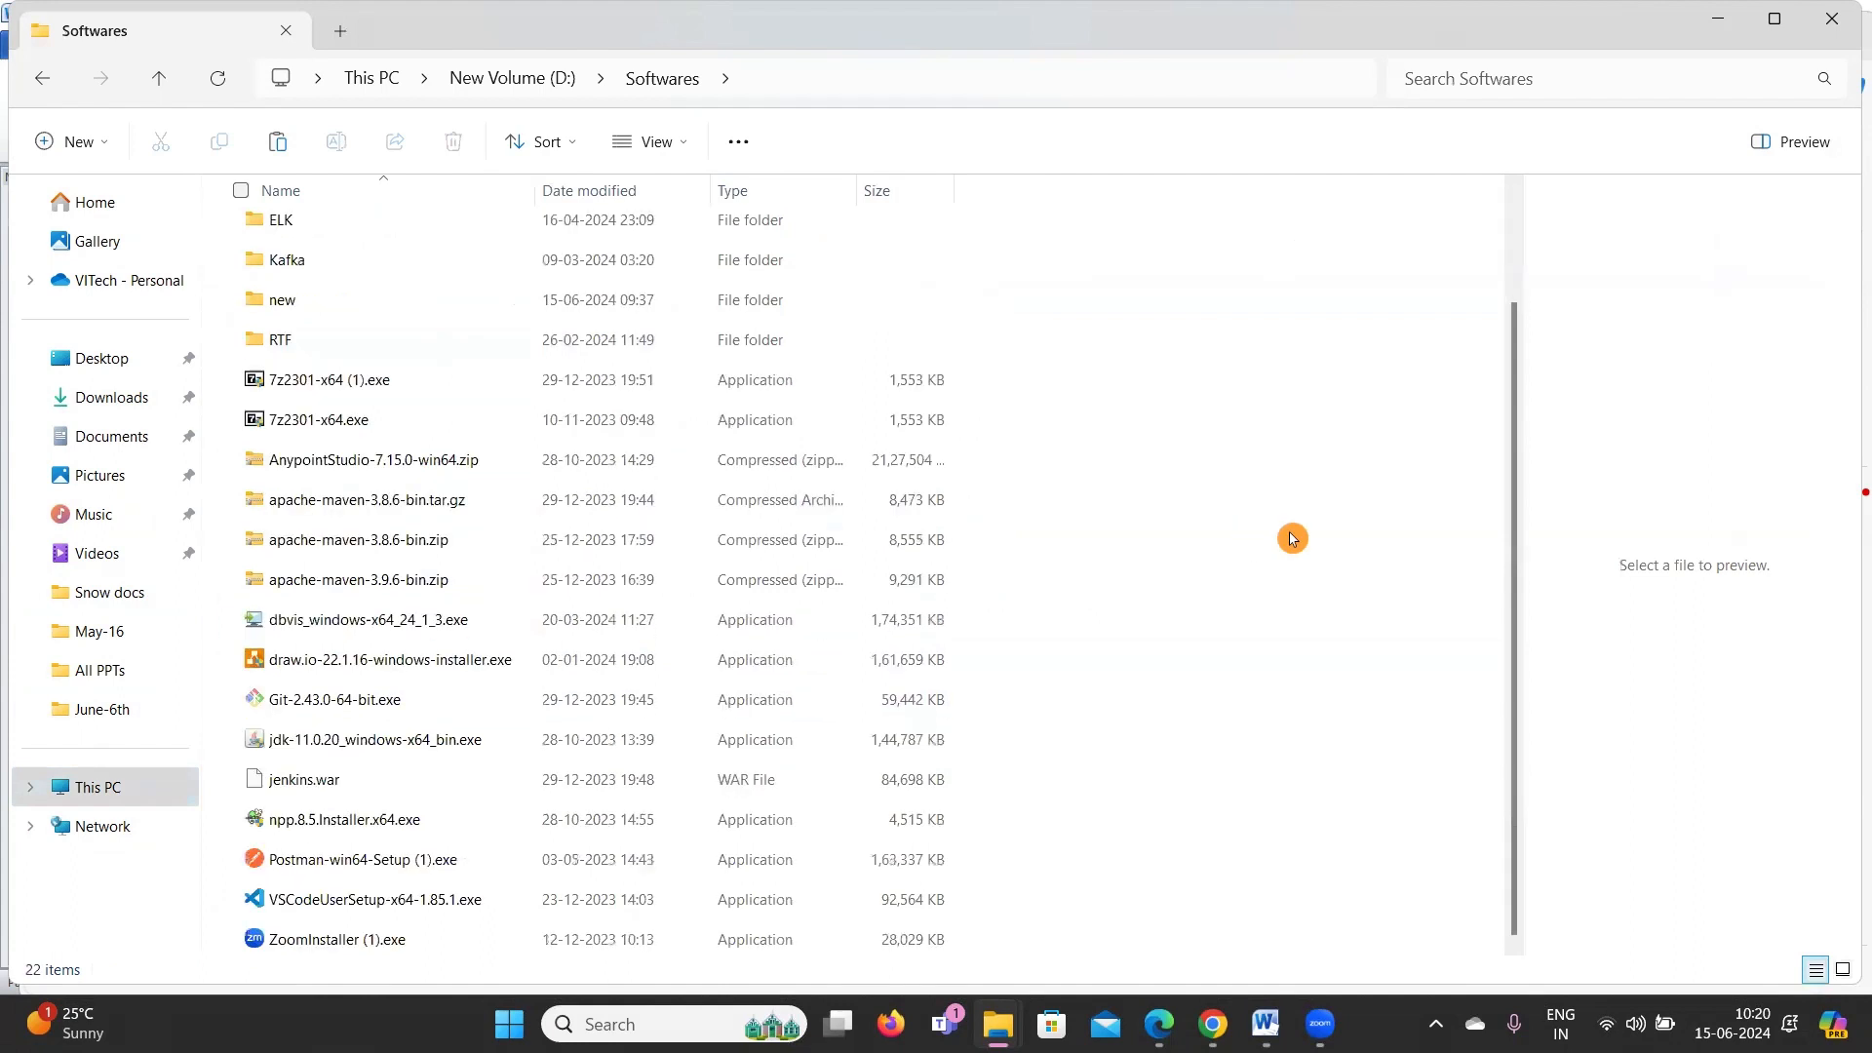
key(ctrl+v)
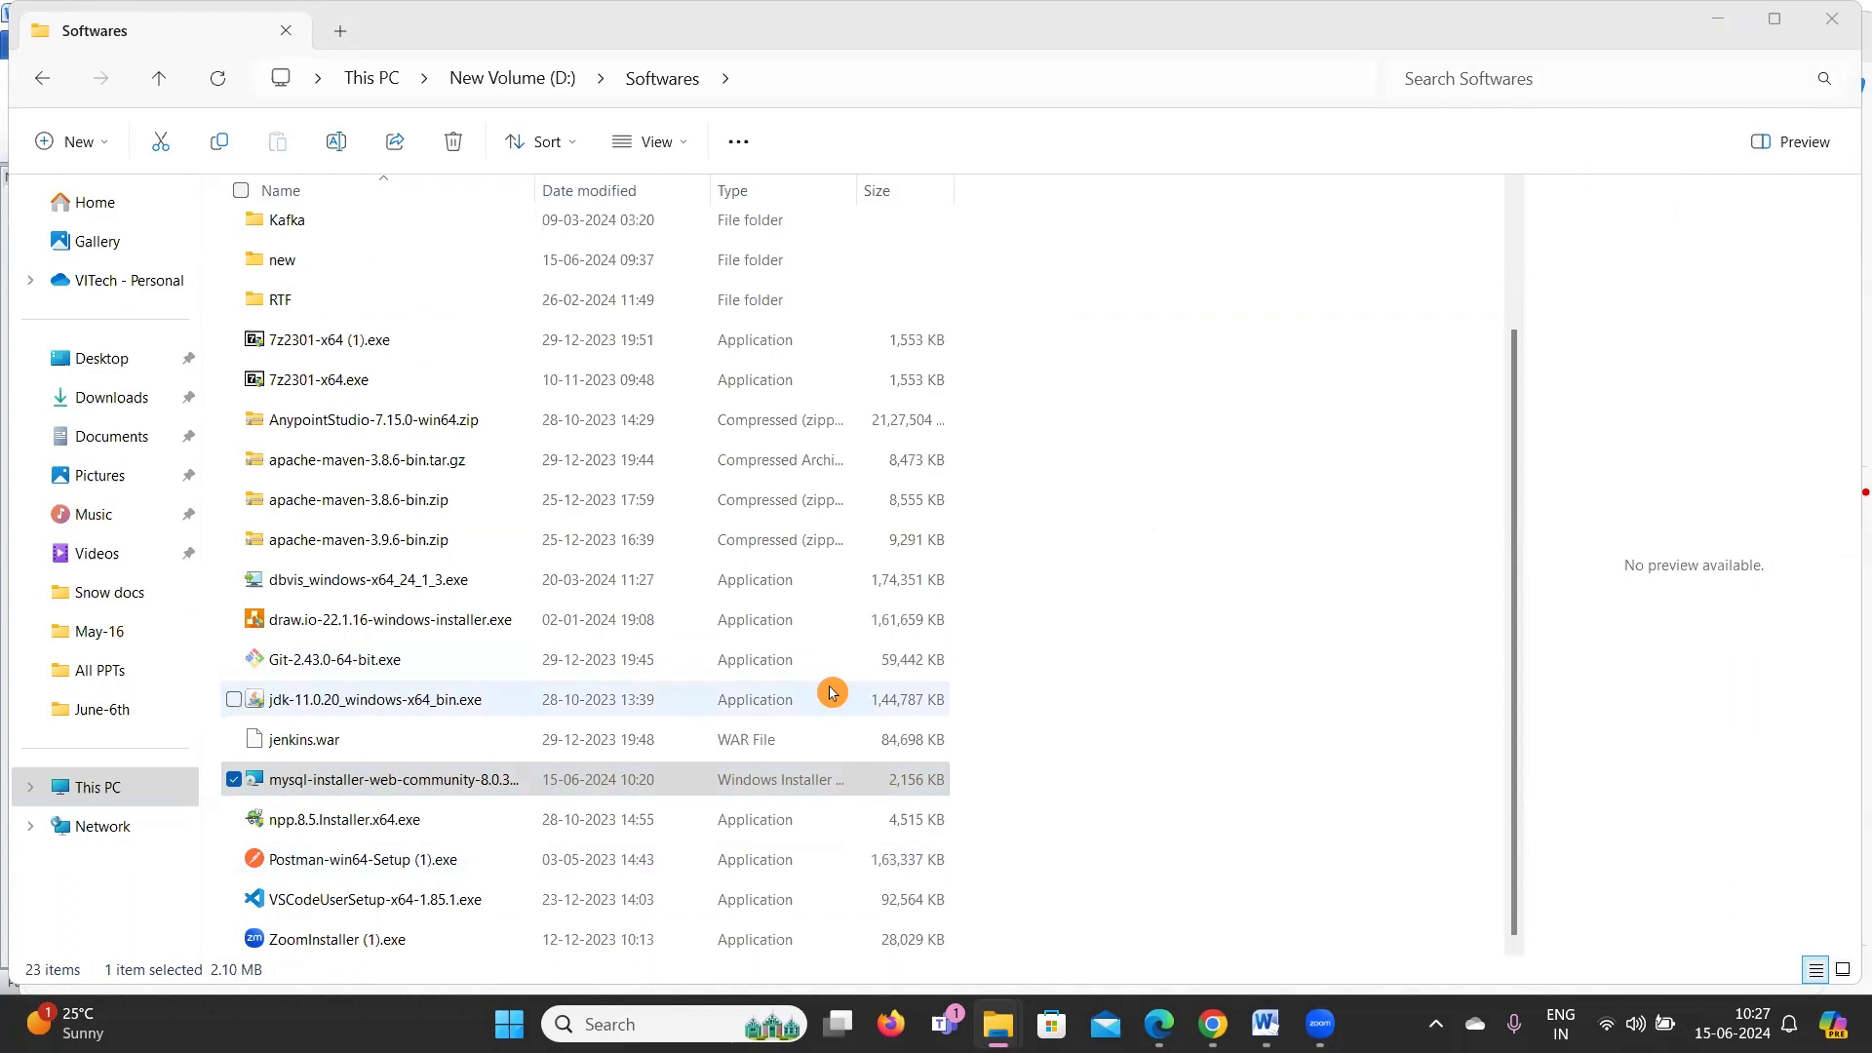
Launch the MySQL installer from the Softwares folder and reposition its setup window
right_click(408, 781)
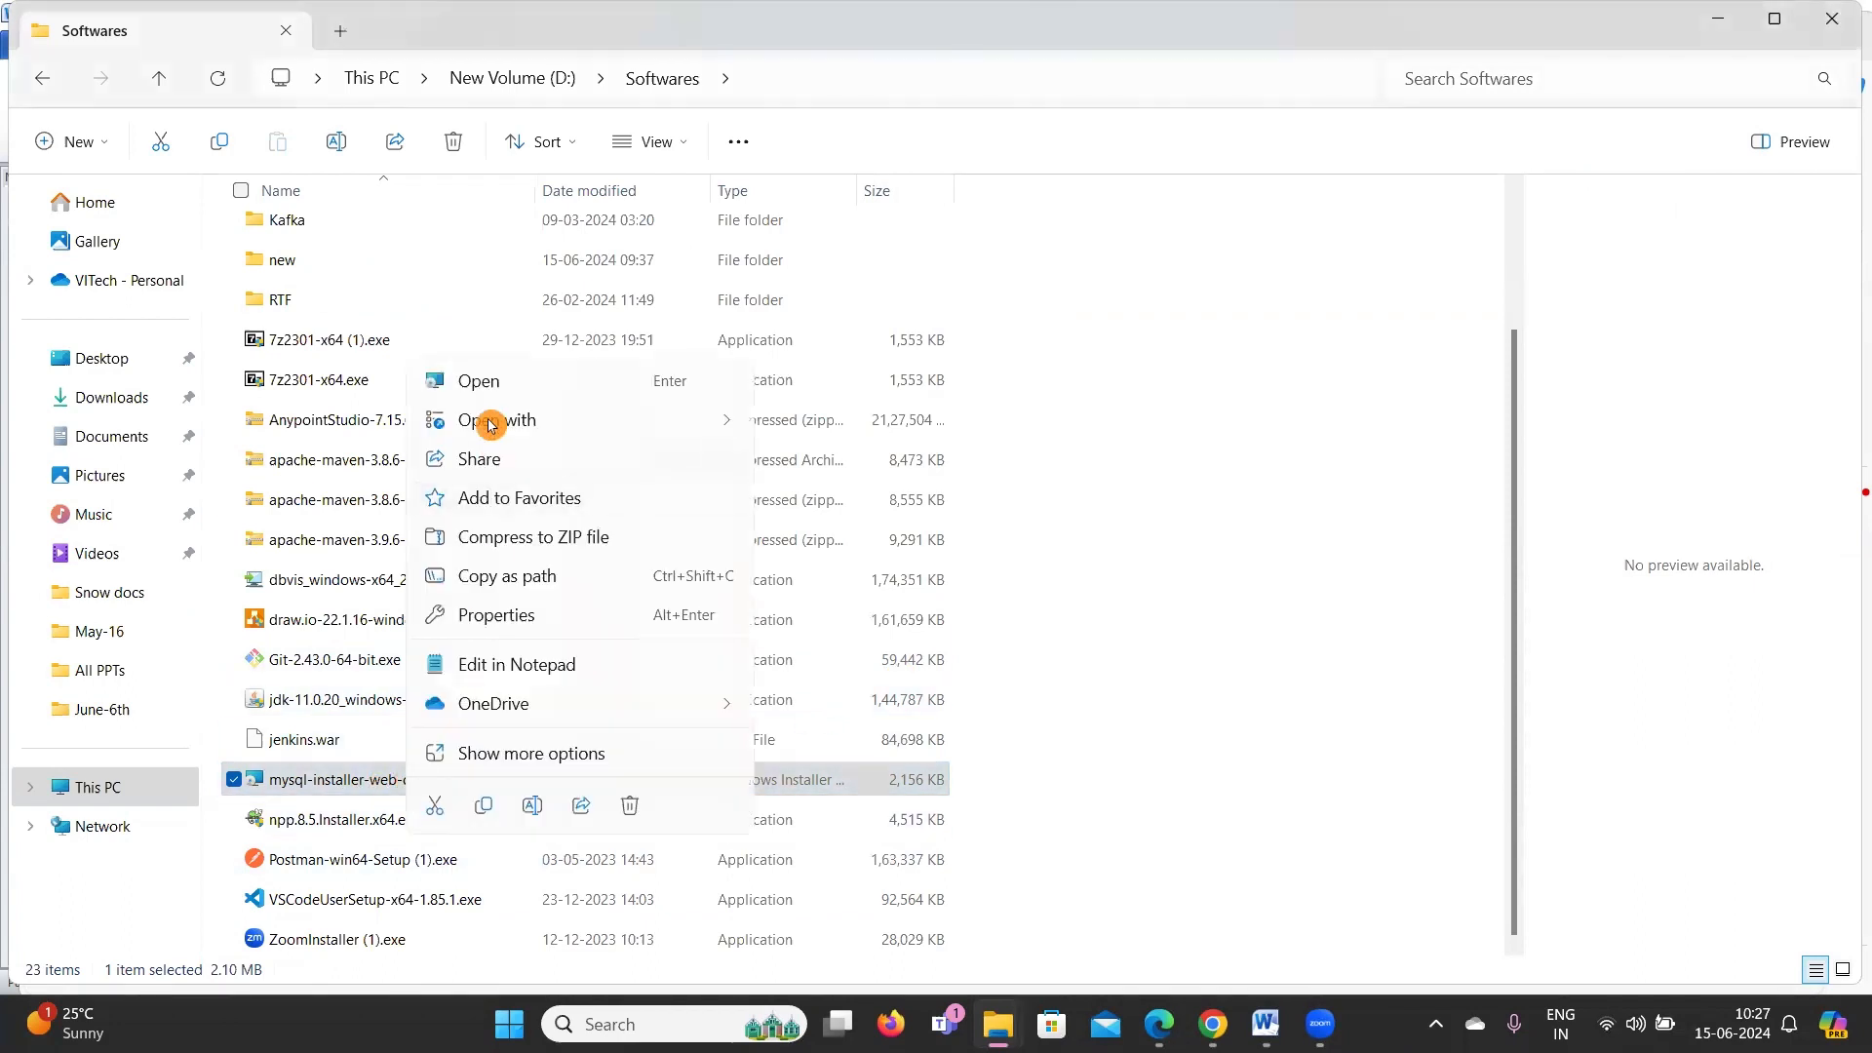
click(489, 394)
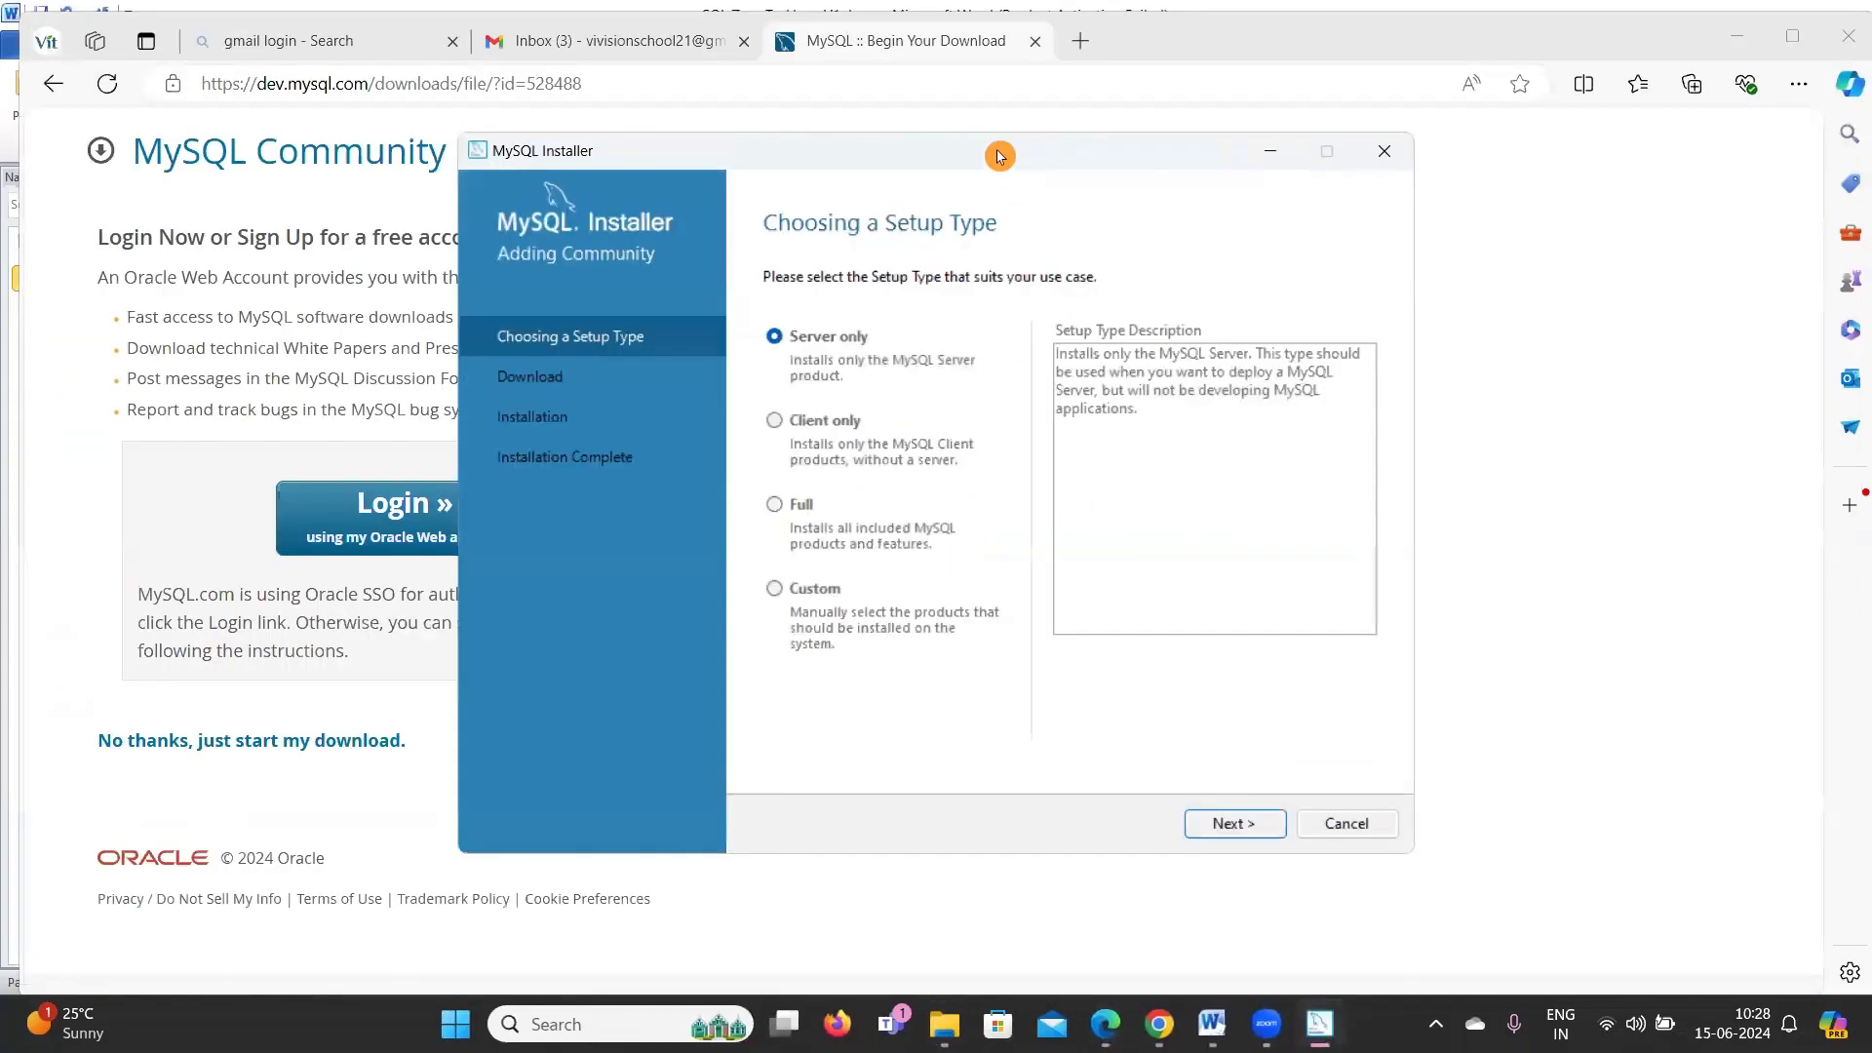
drag(1000, 153, 1097, 174)
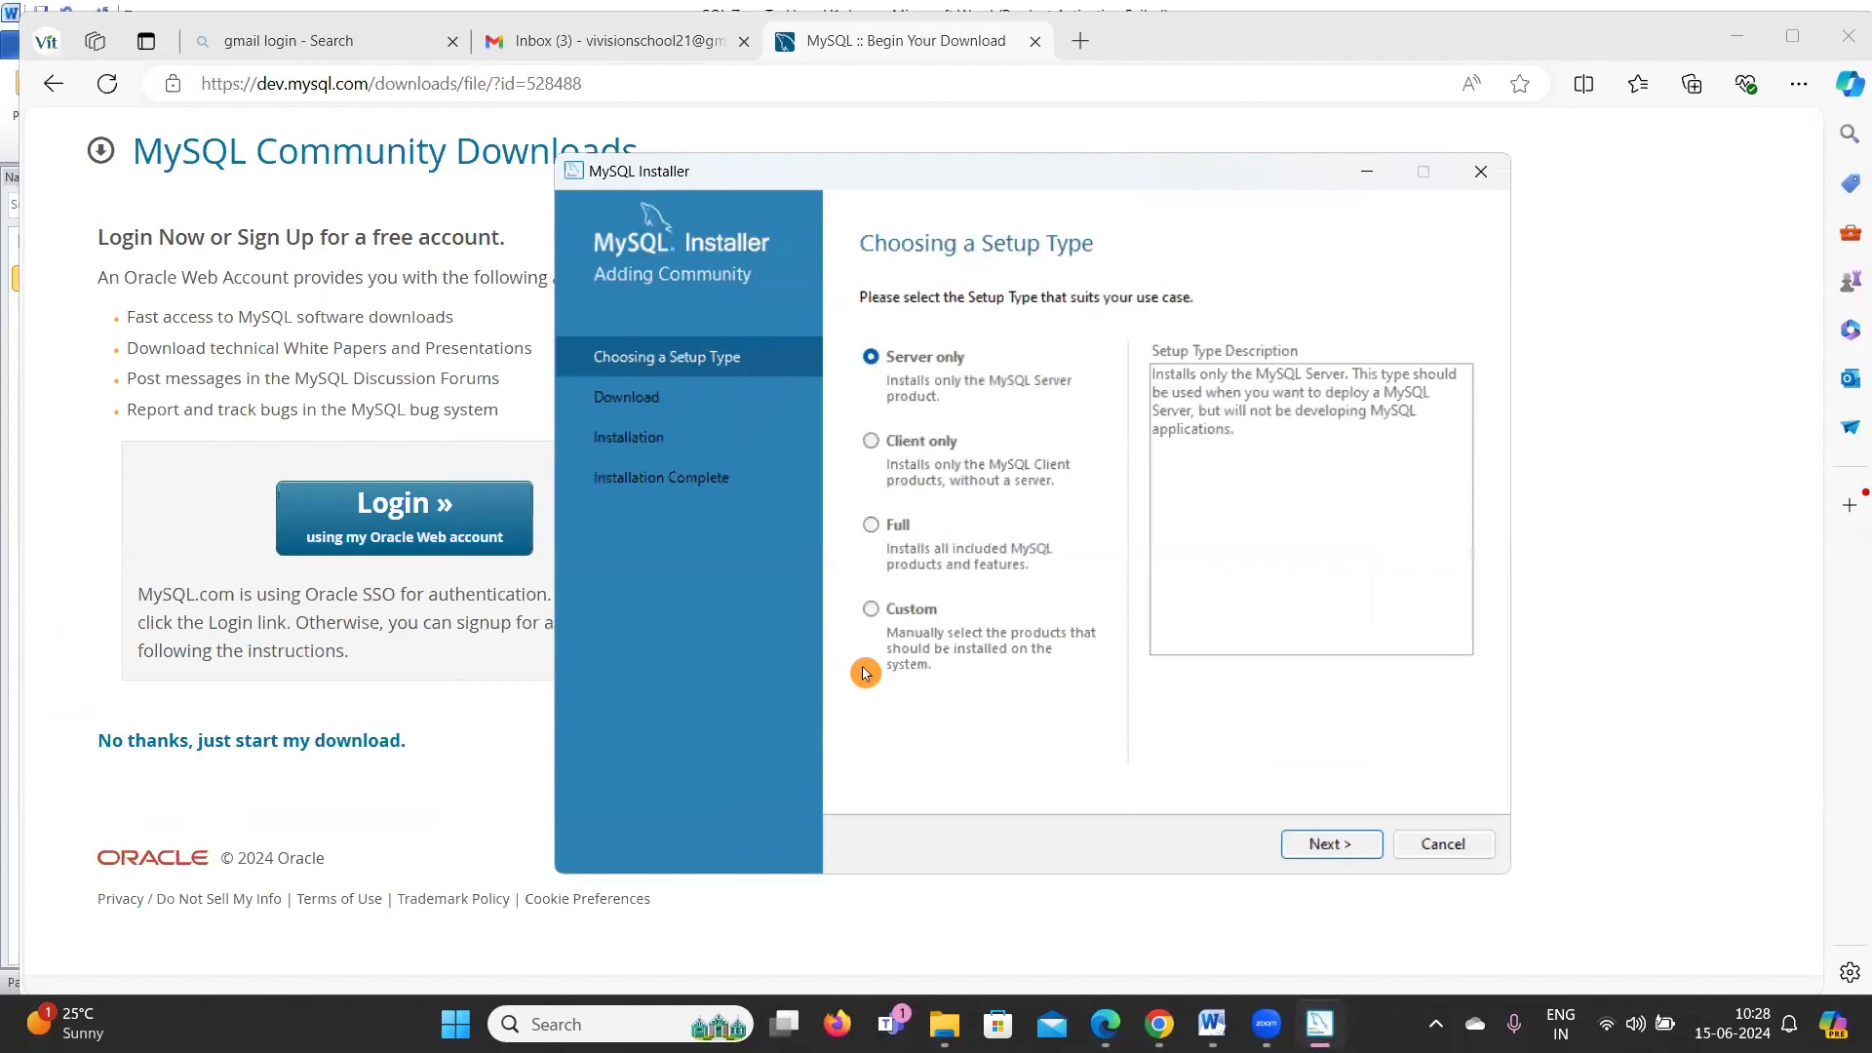
Choose the Custom setup type and add MySQL Server 8.0.37 - X64 to the products to be installed
click(874, 614)
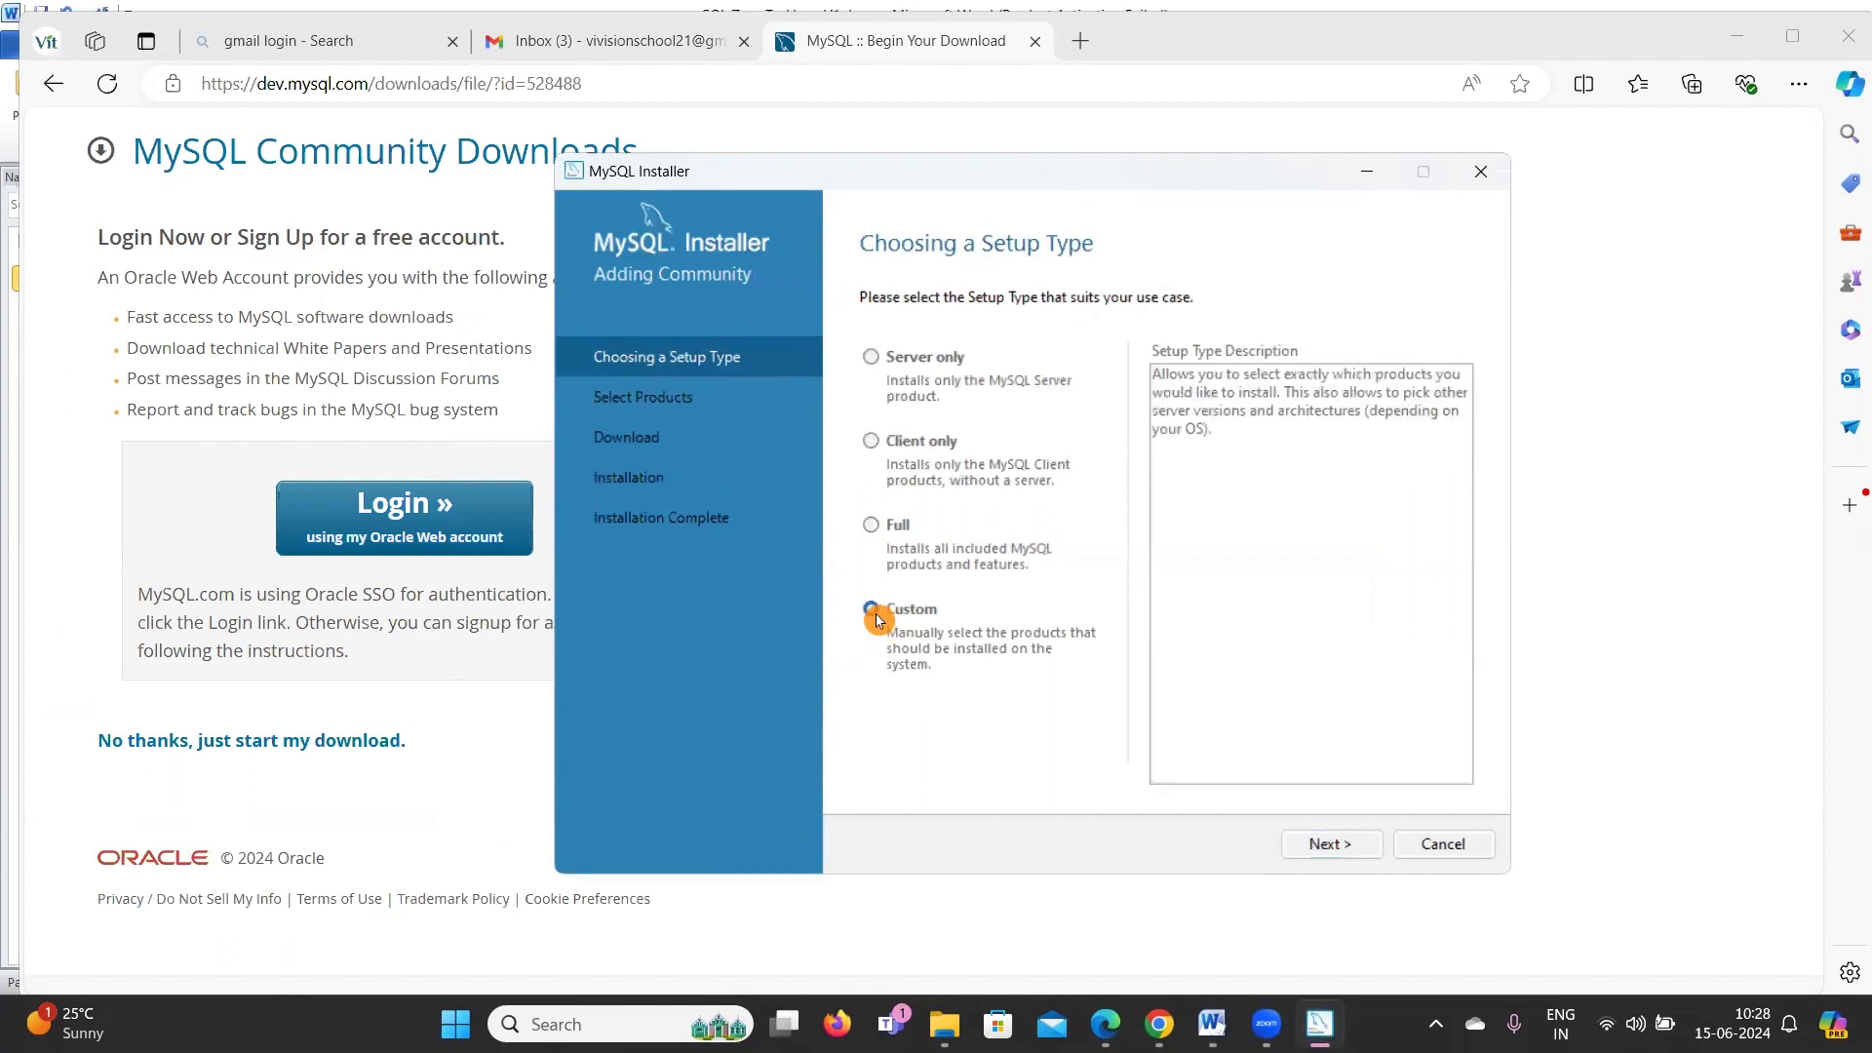
click(1364, 837)
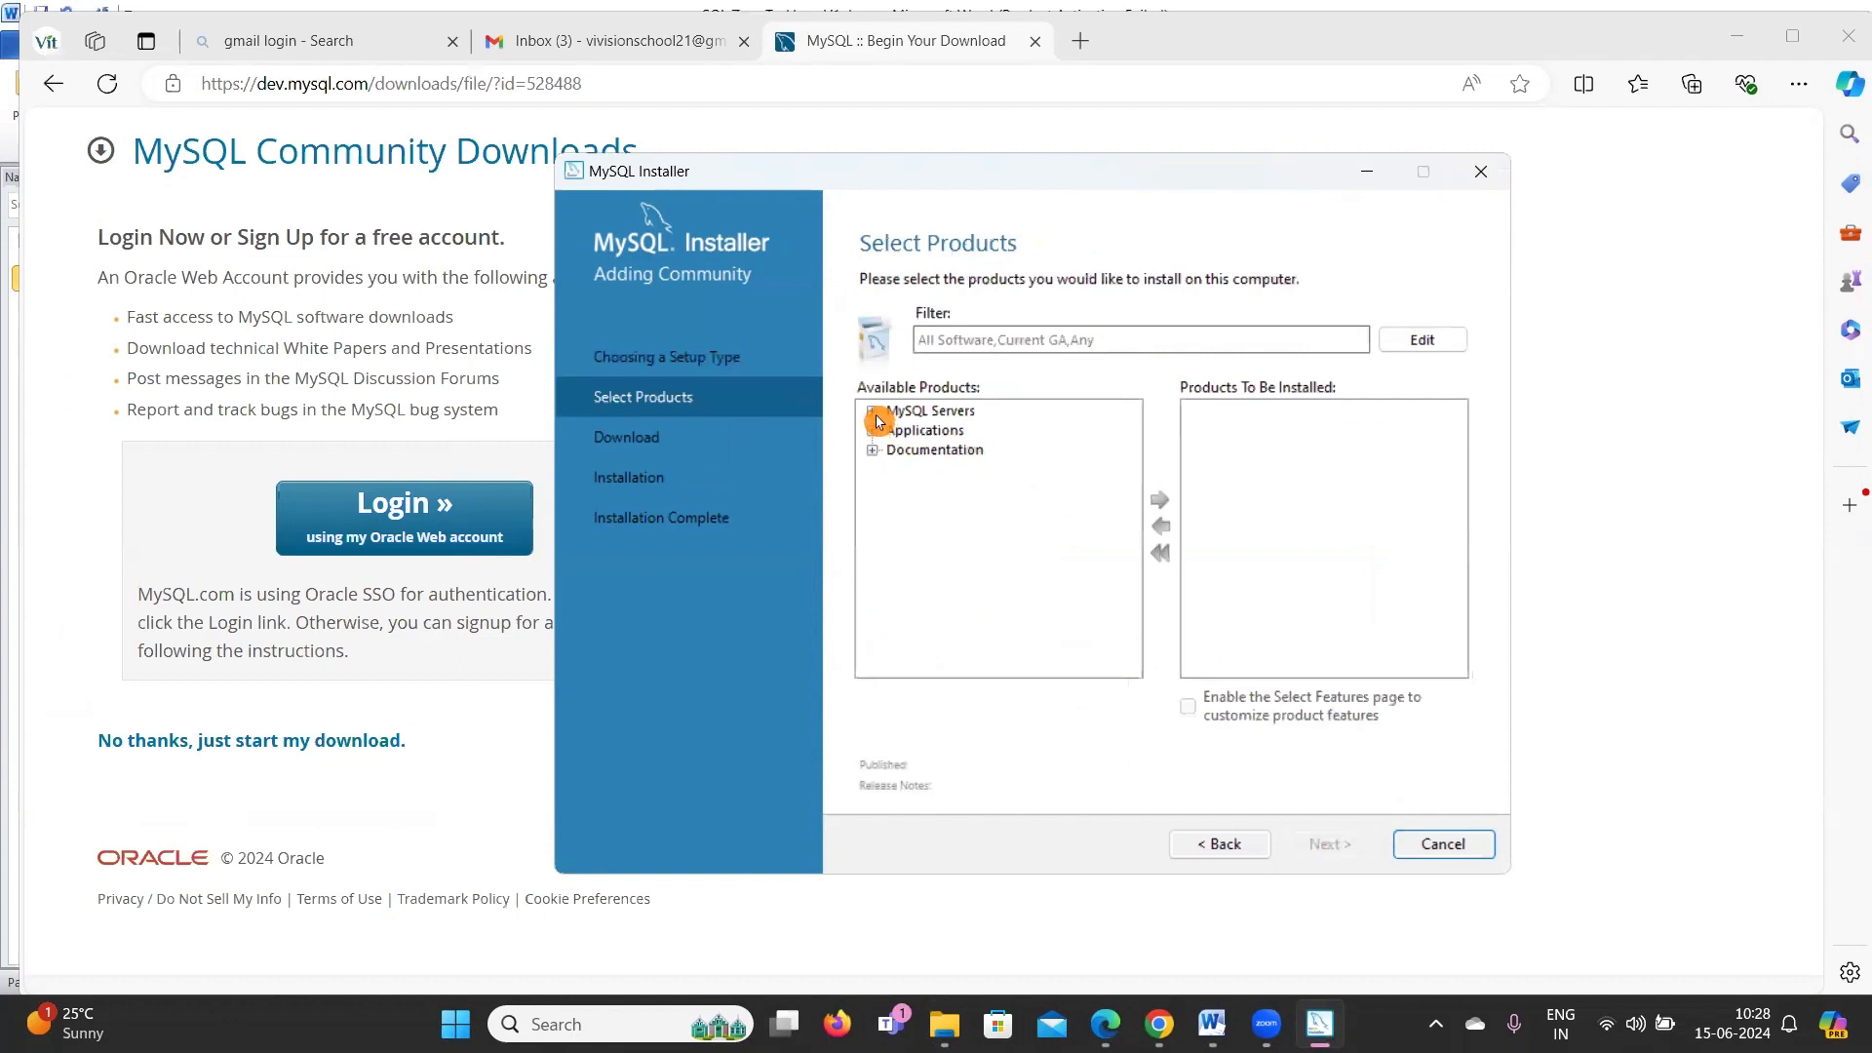
click(873, 412)
click(897, 432)
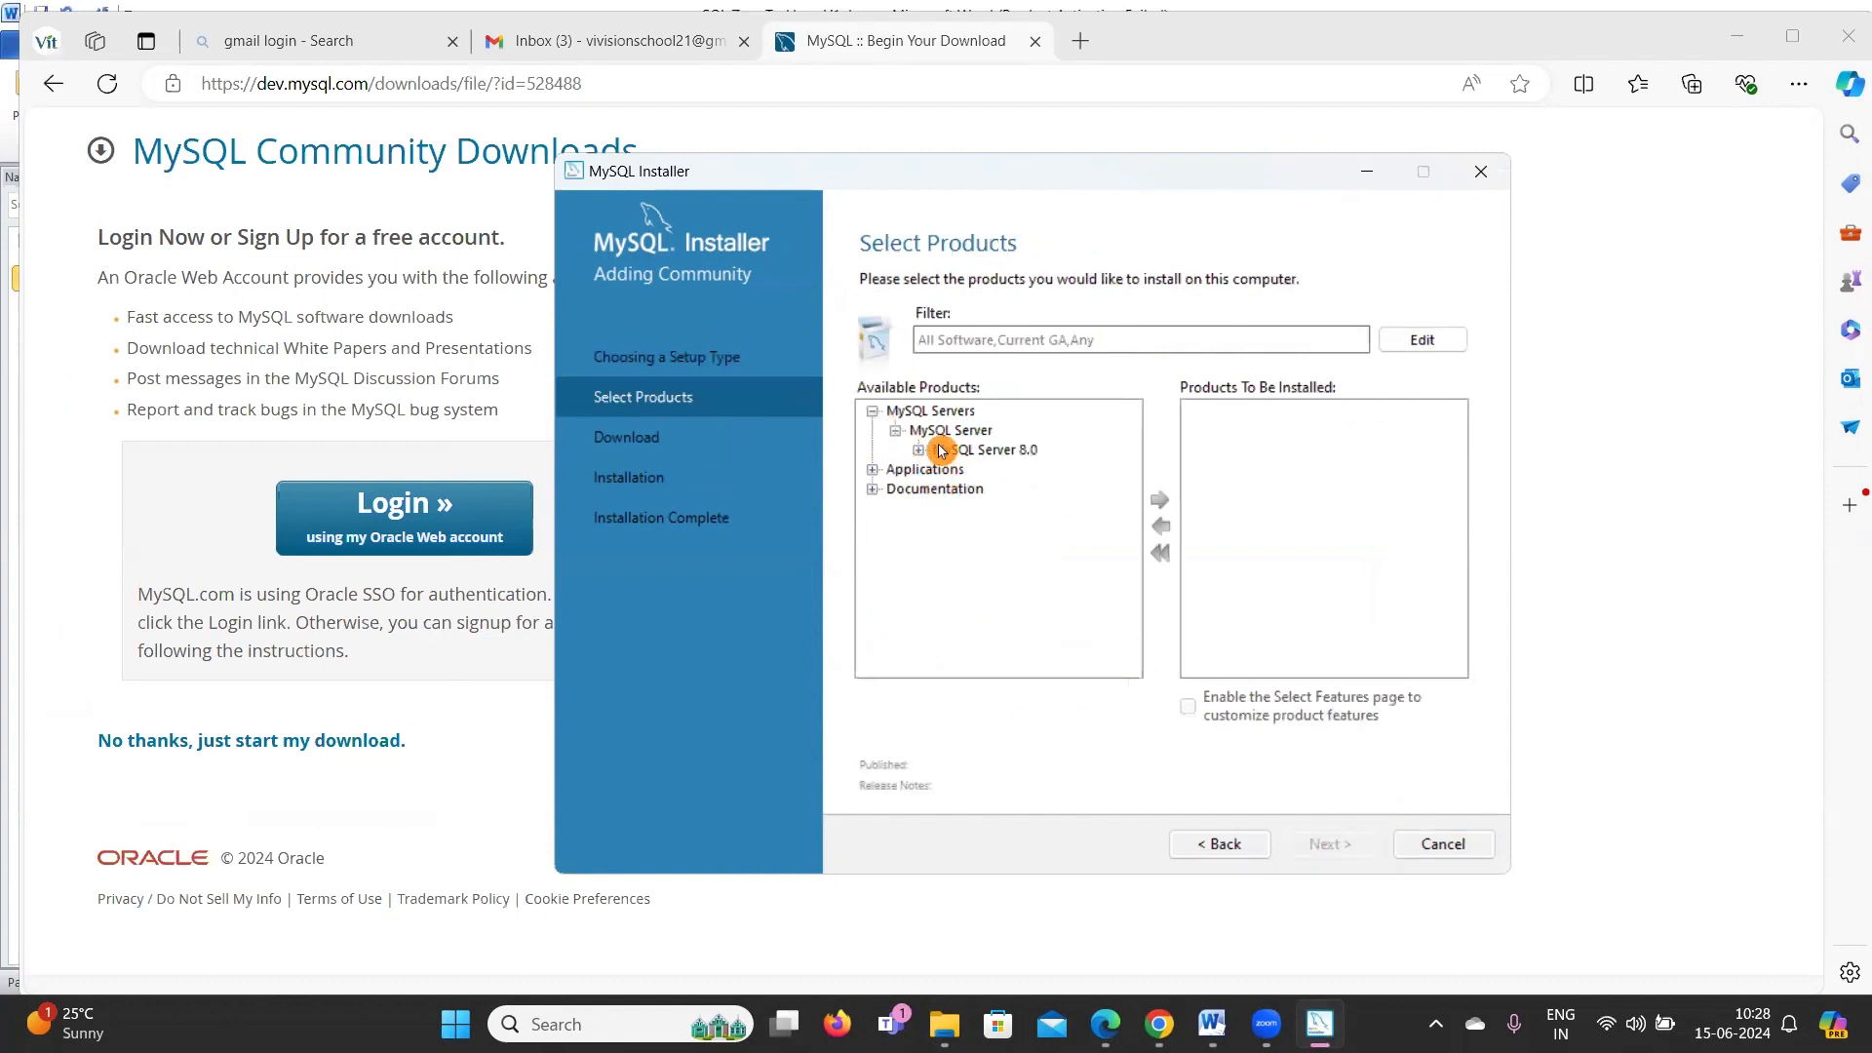
click(941, 450)
click(920, 451)
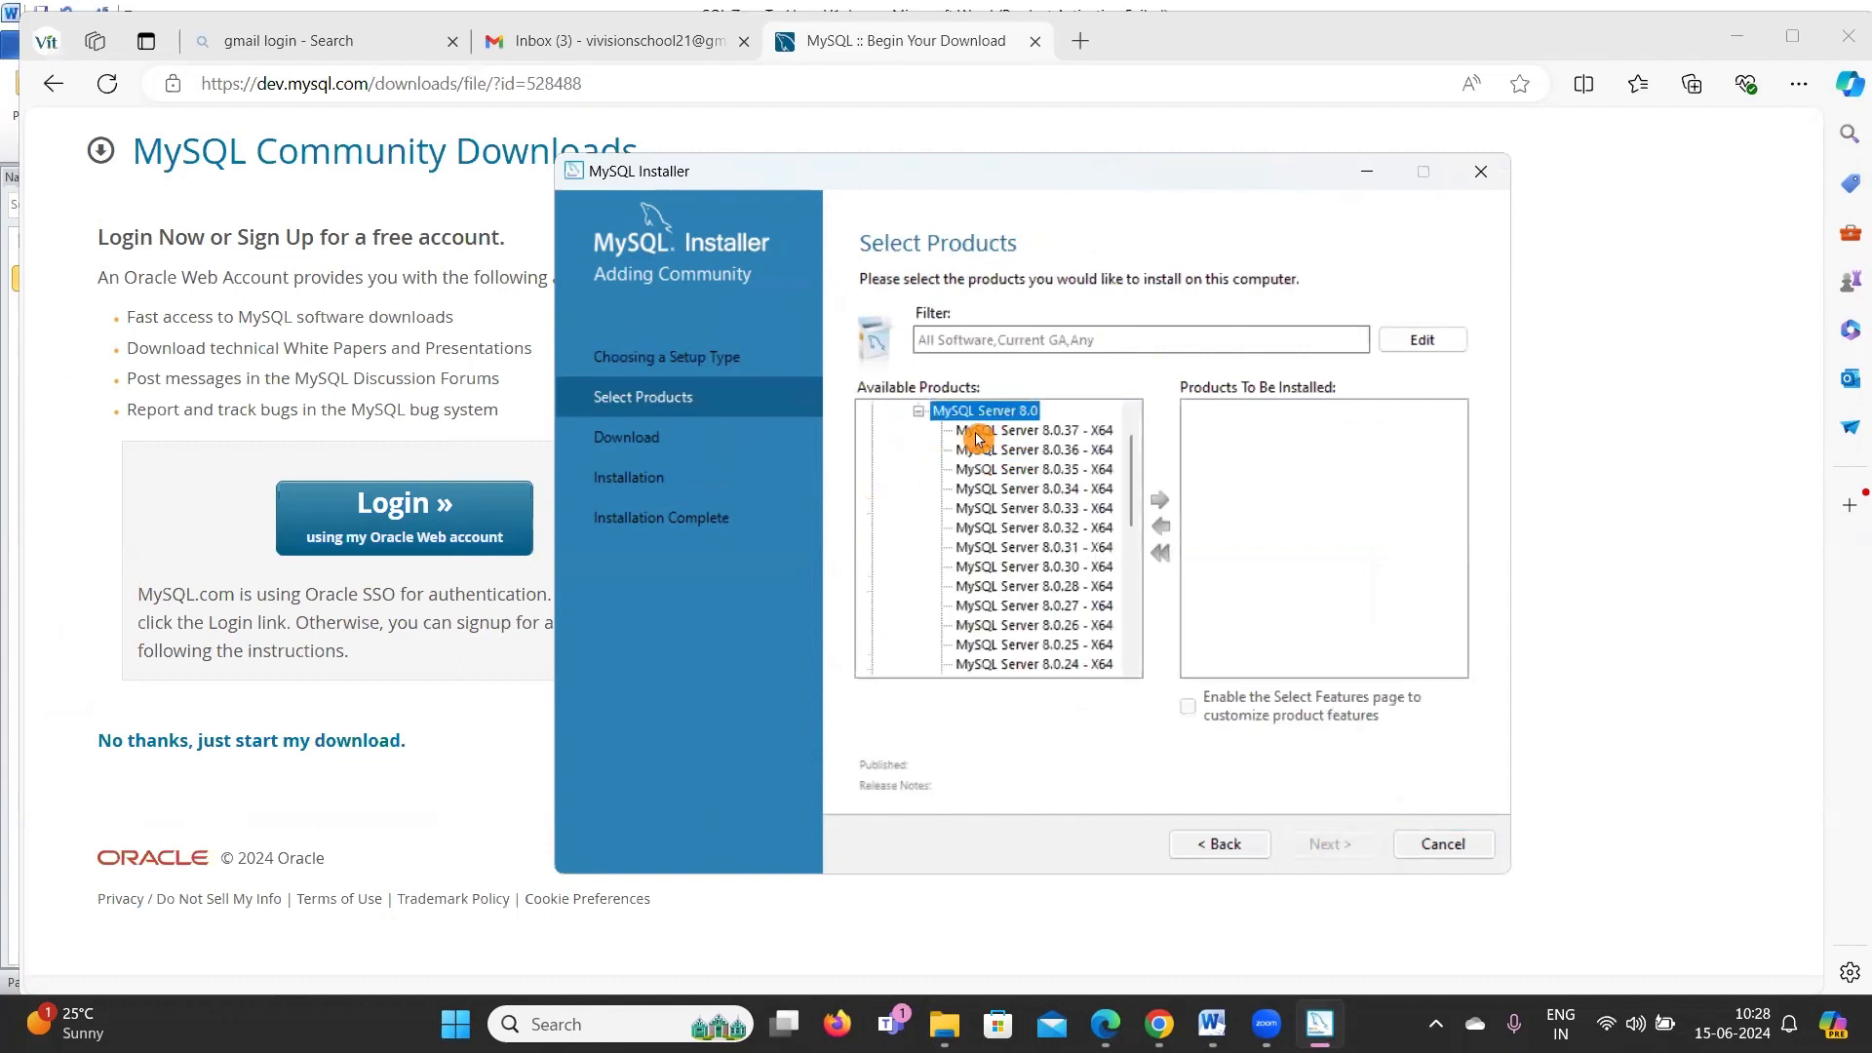
click(990, 432)
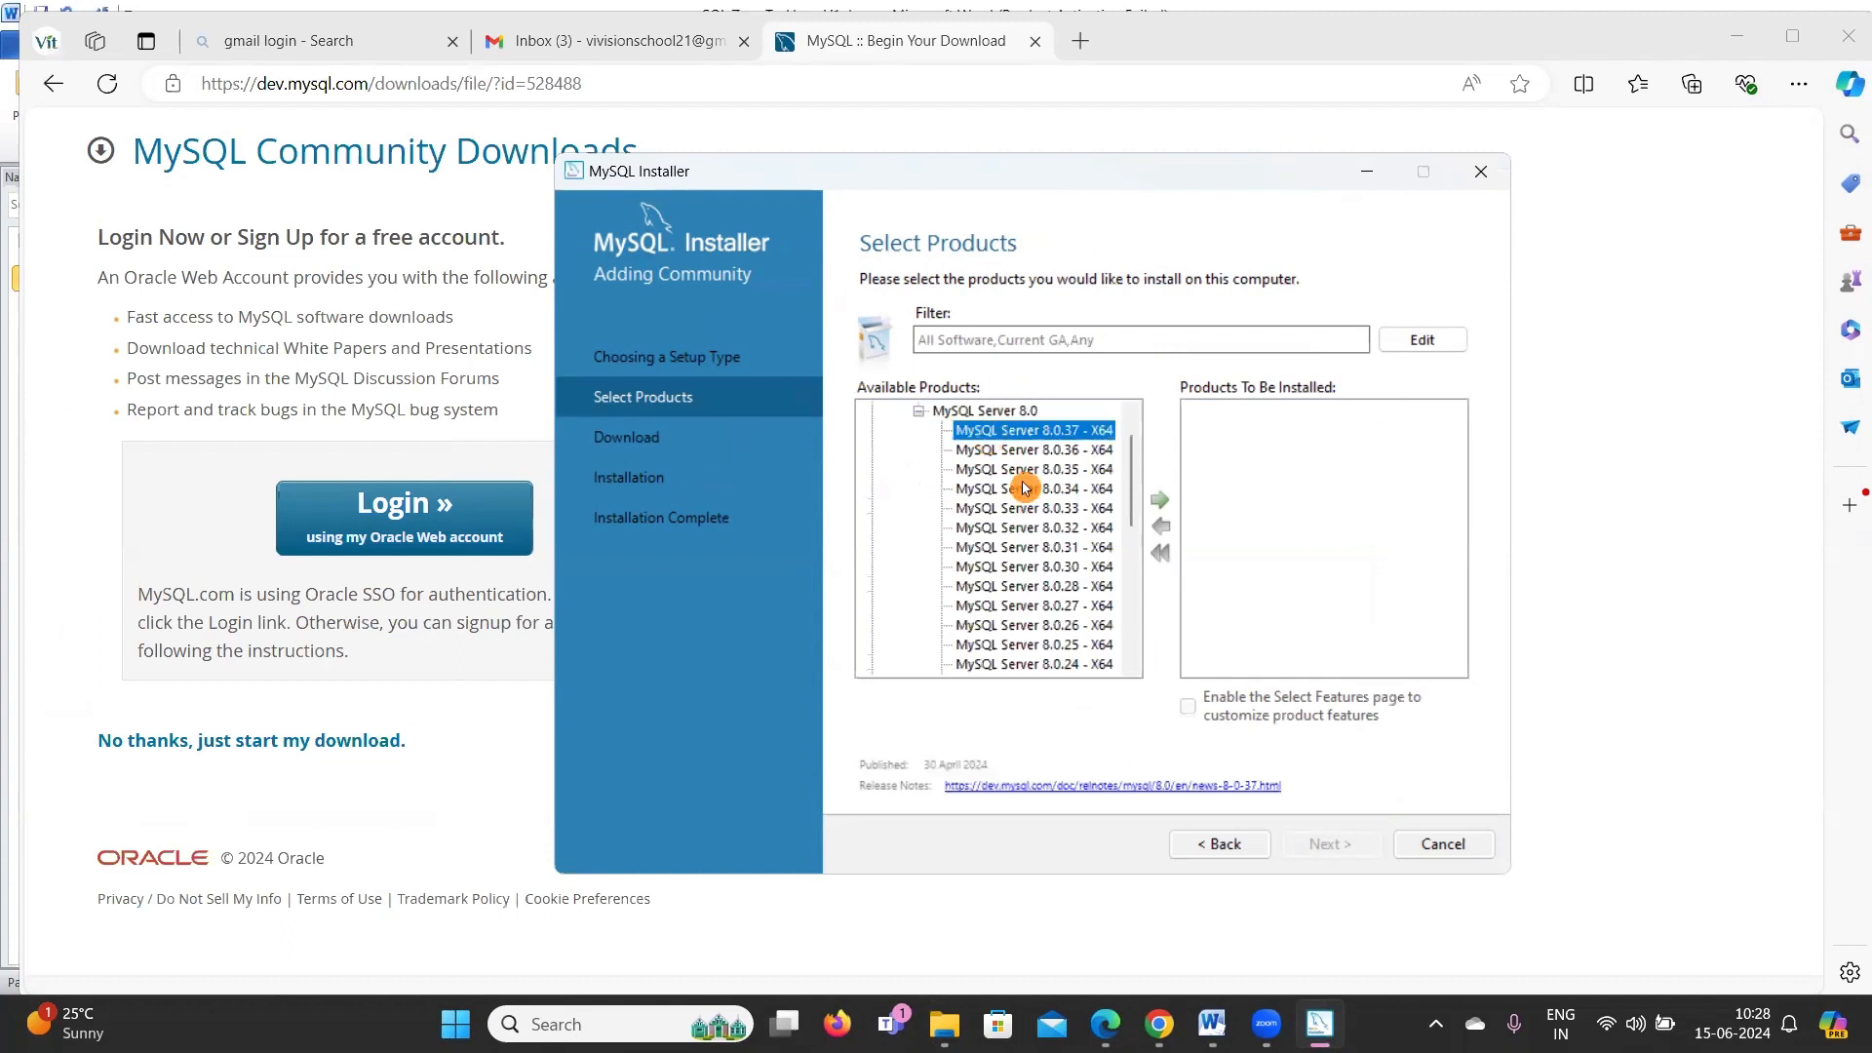
click(1159, 500)
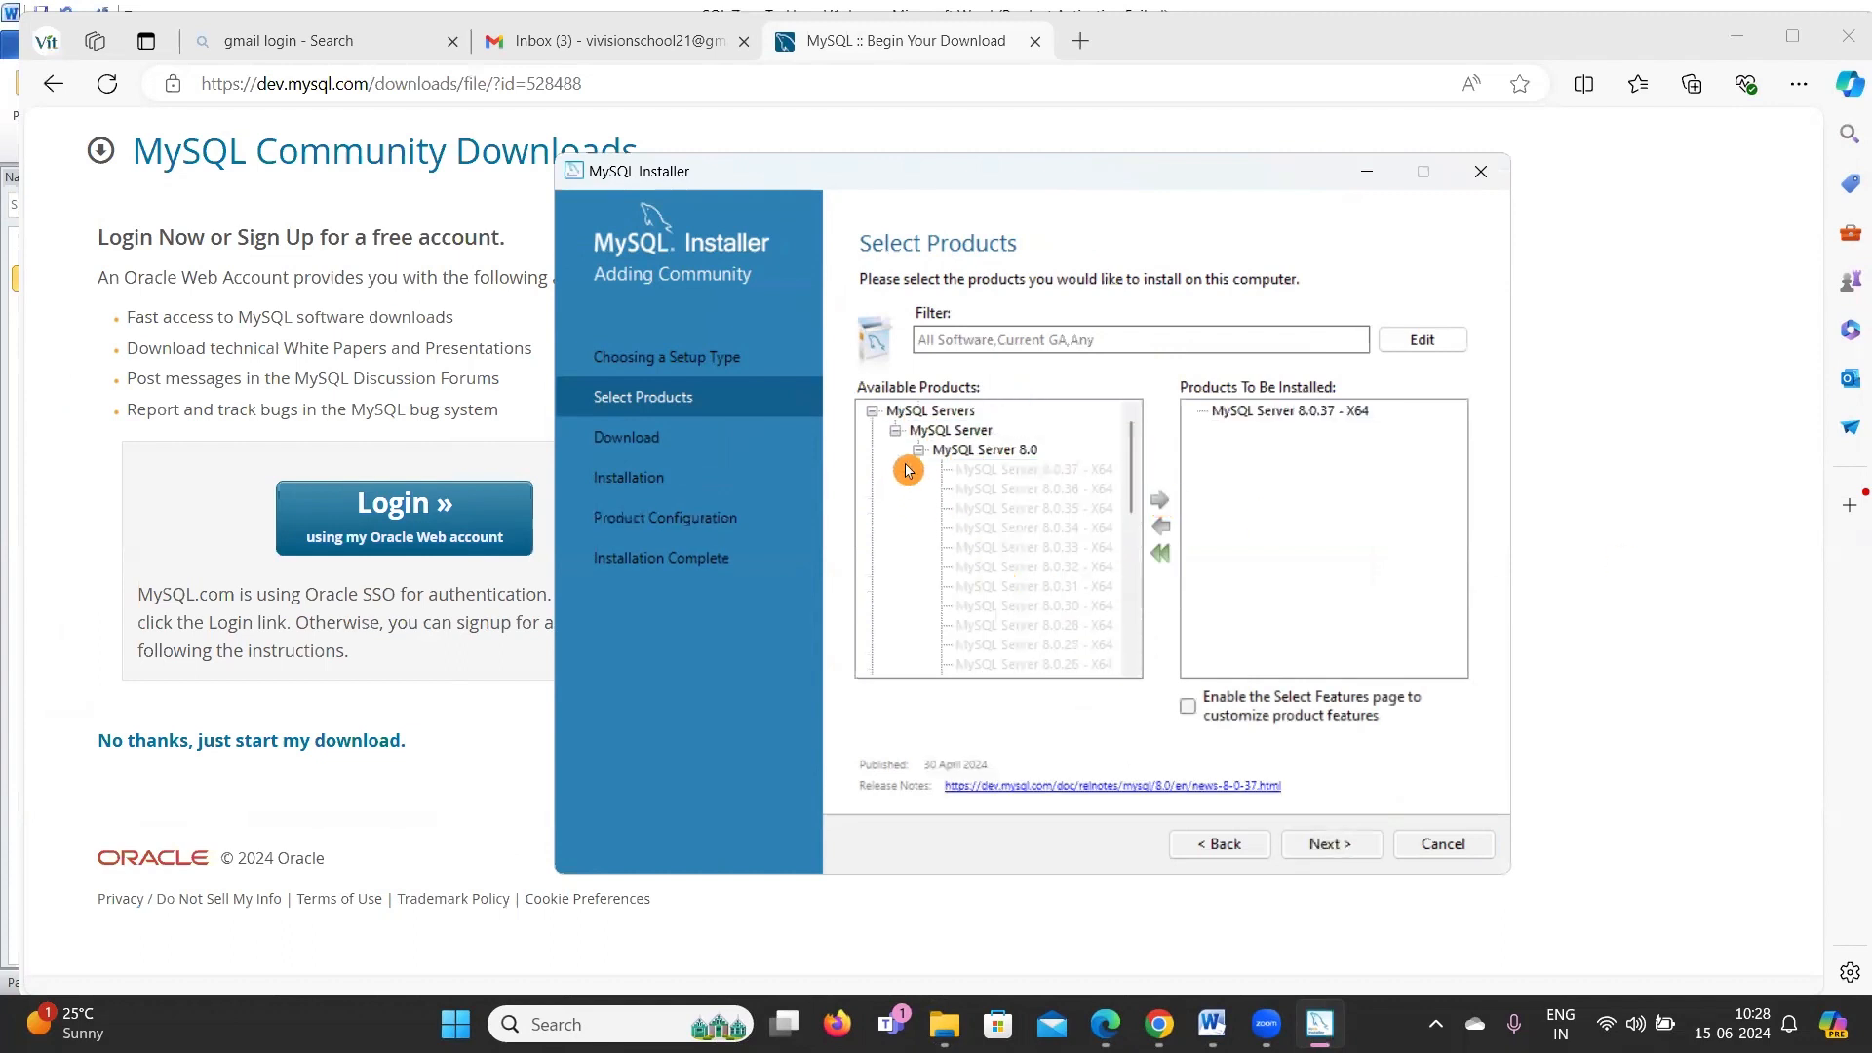
Add MySQL Workbench 8.0.36 - X64 from the Applications group to the products to be installed
click(895, 430)
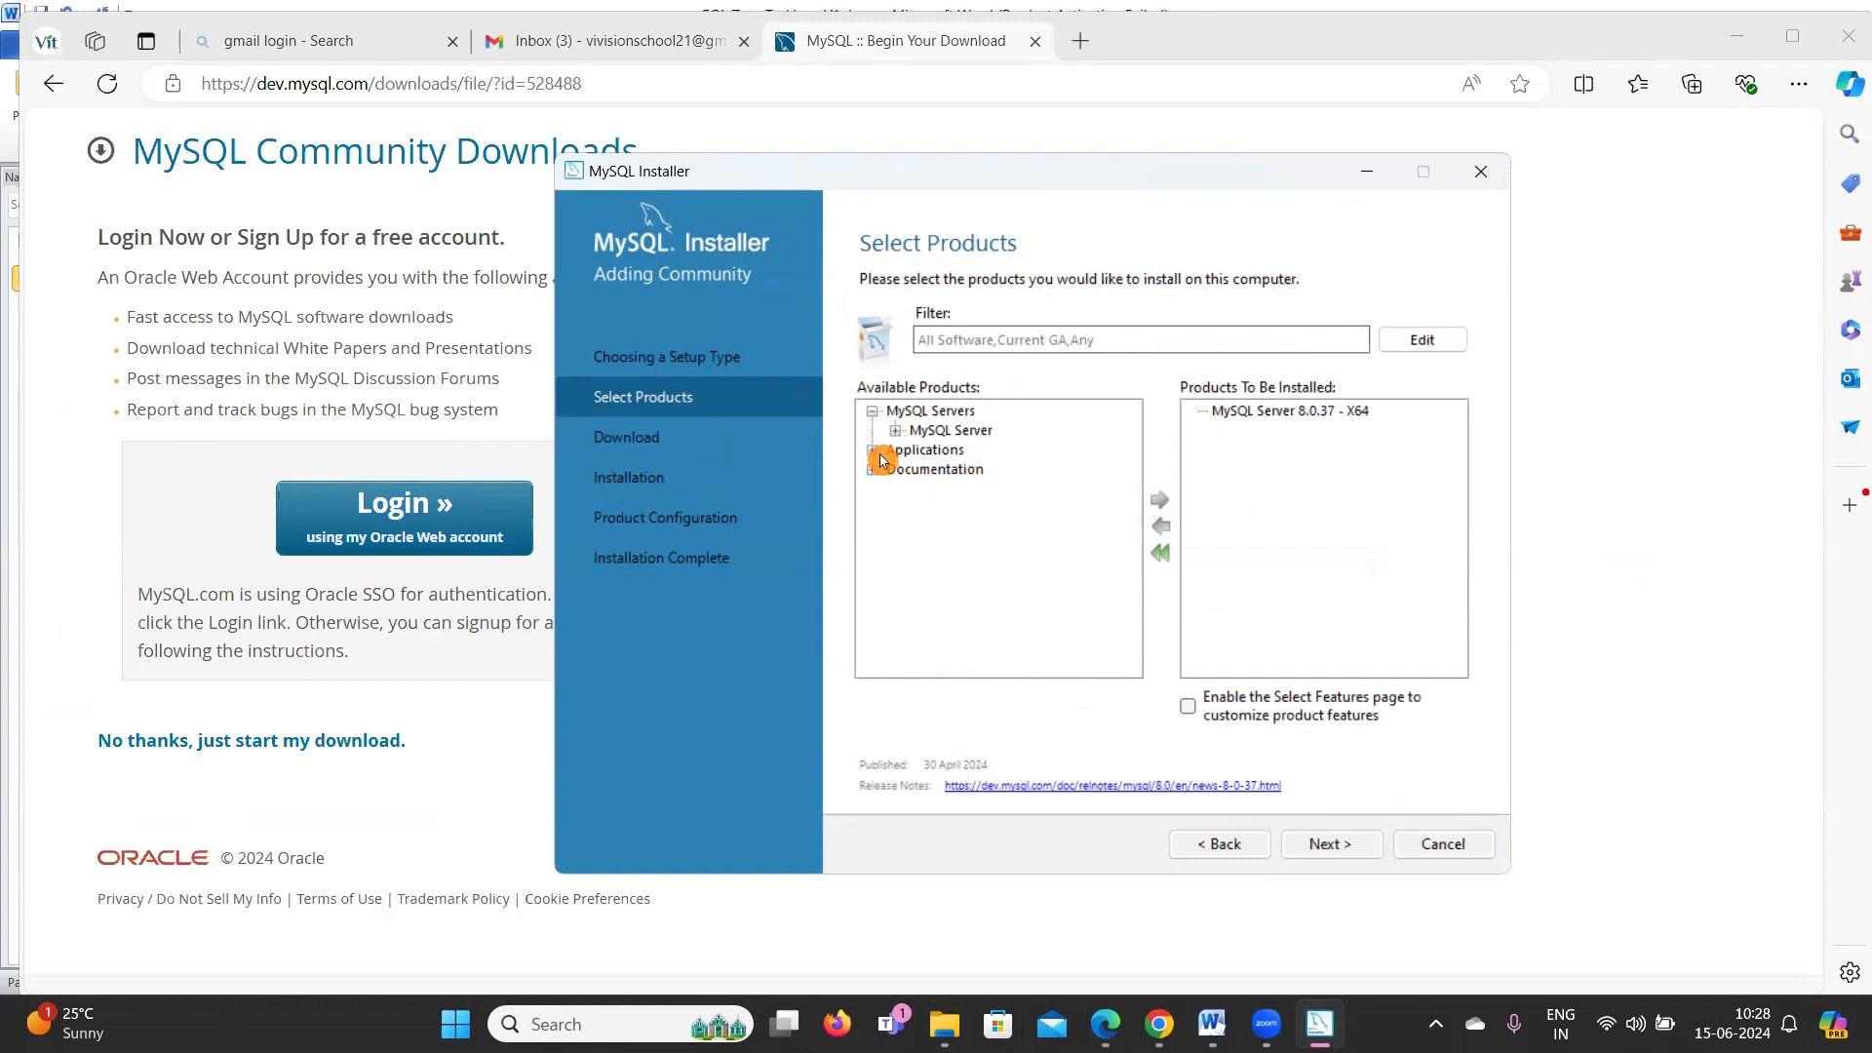
click(872, 450)
click(895, 469)
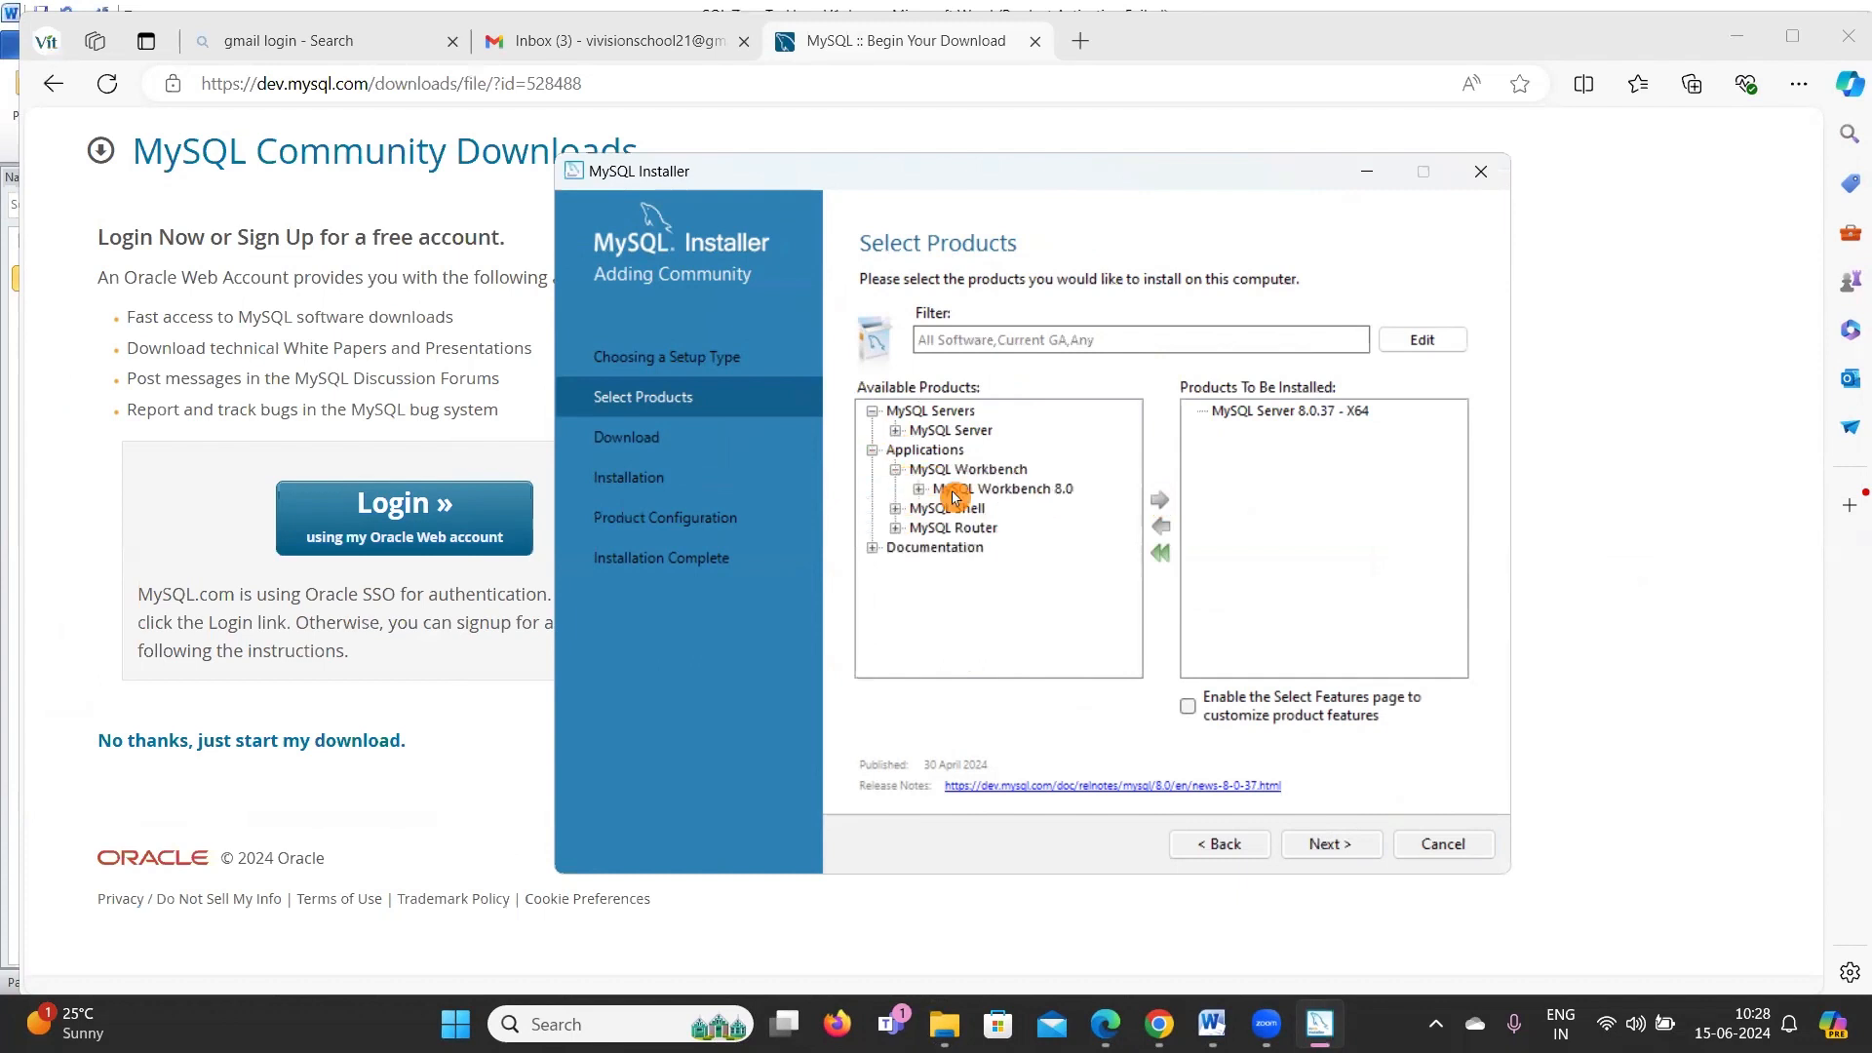
click(918, 488)
click(976, 432)
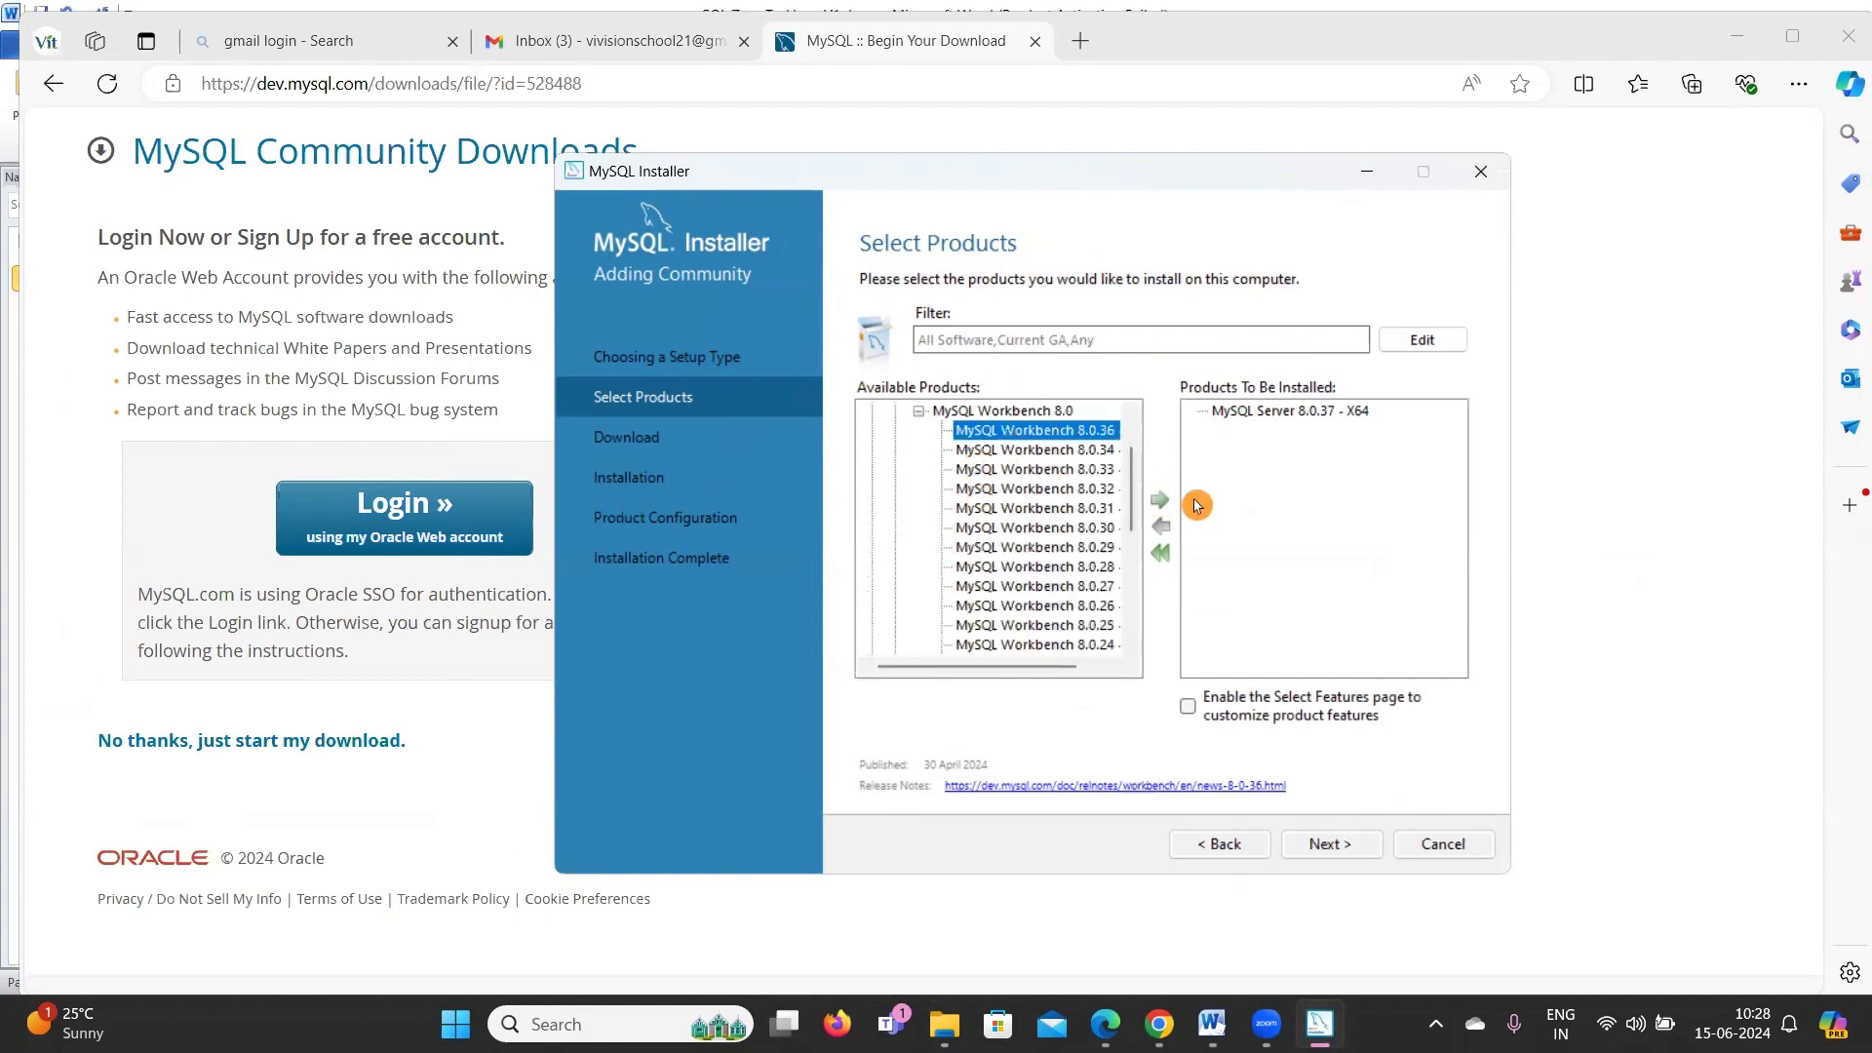
click(1160, 500)
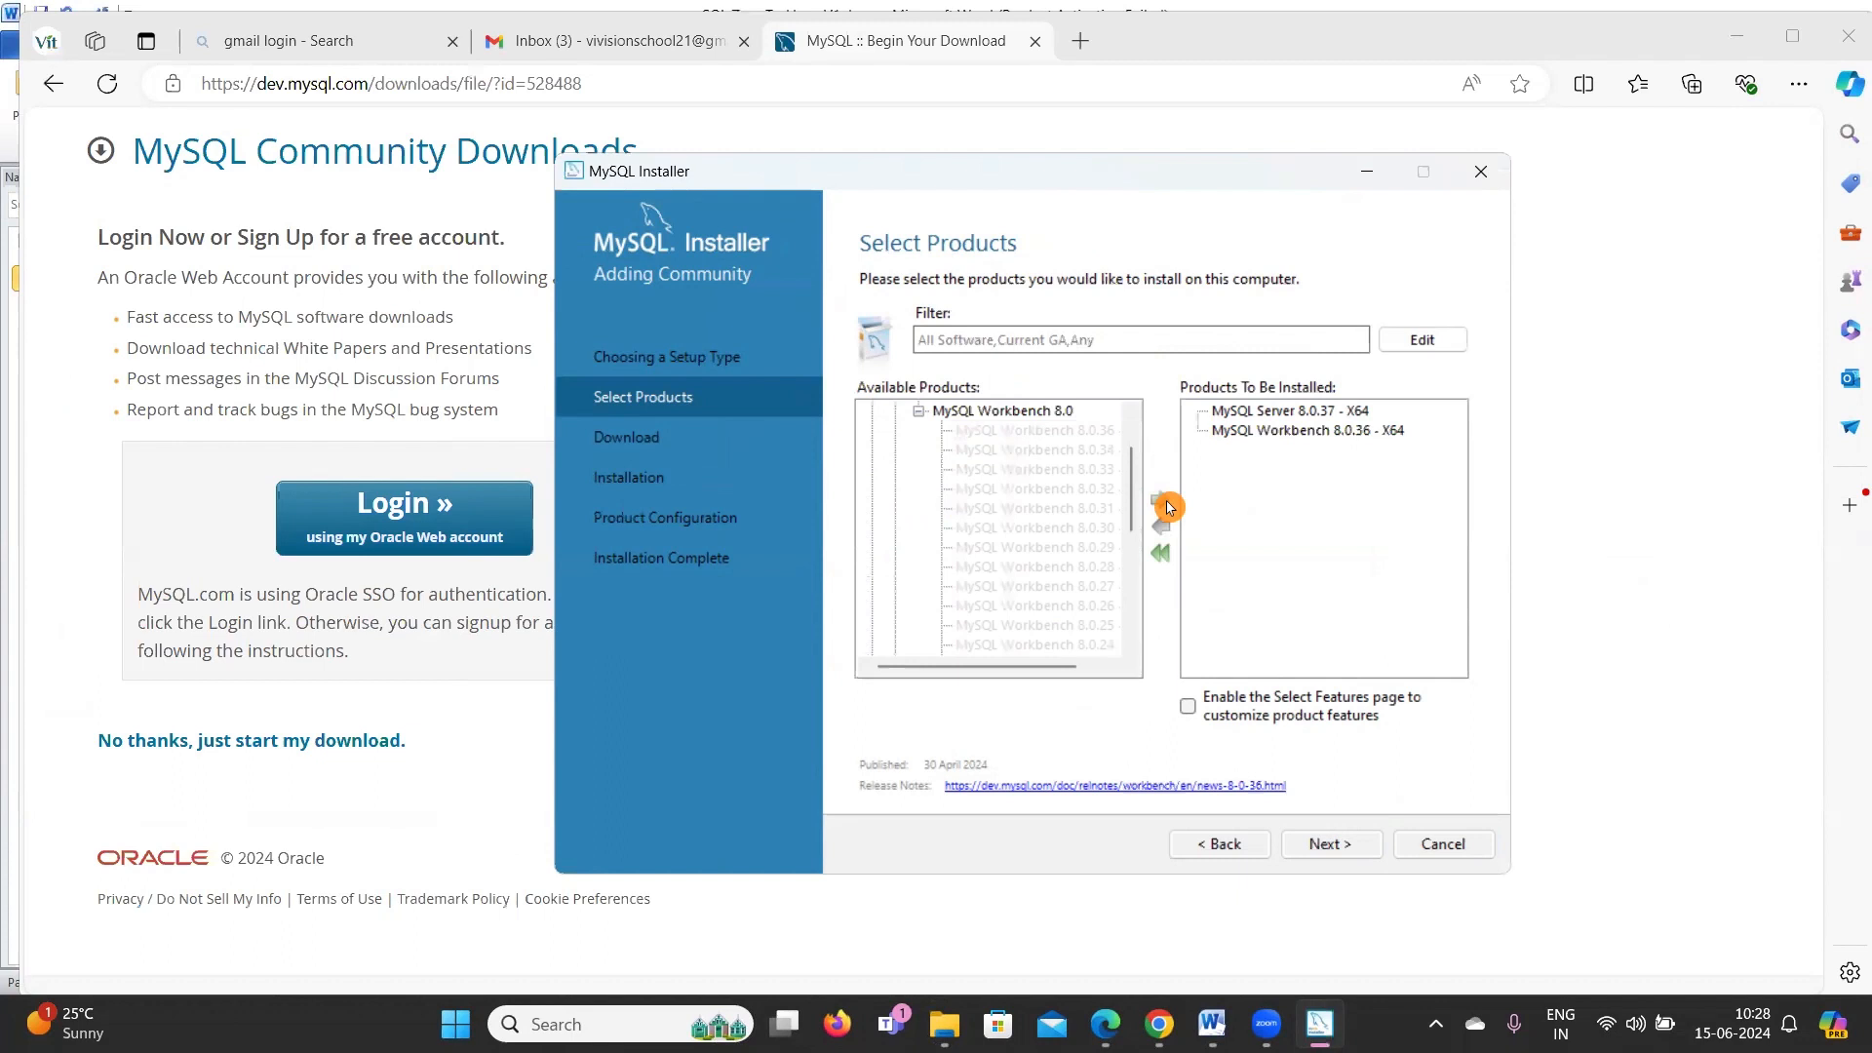
Add MySQL Shell 8.0.37 - X64 from the Applications group to the products to be installed
click(918, 411)
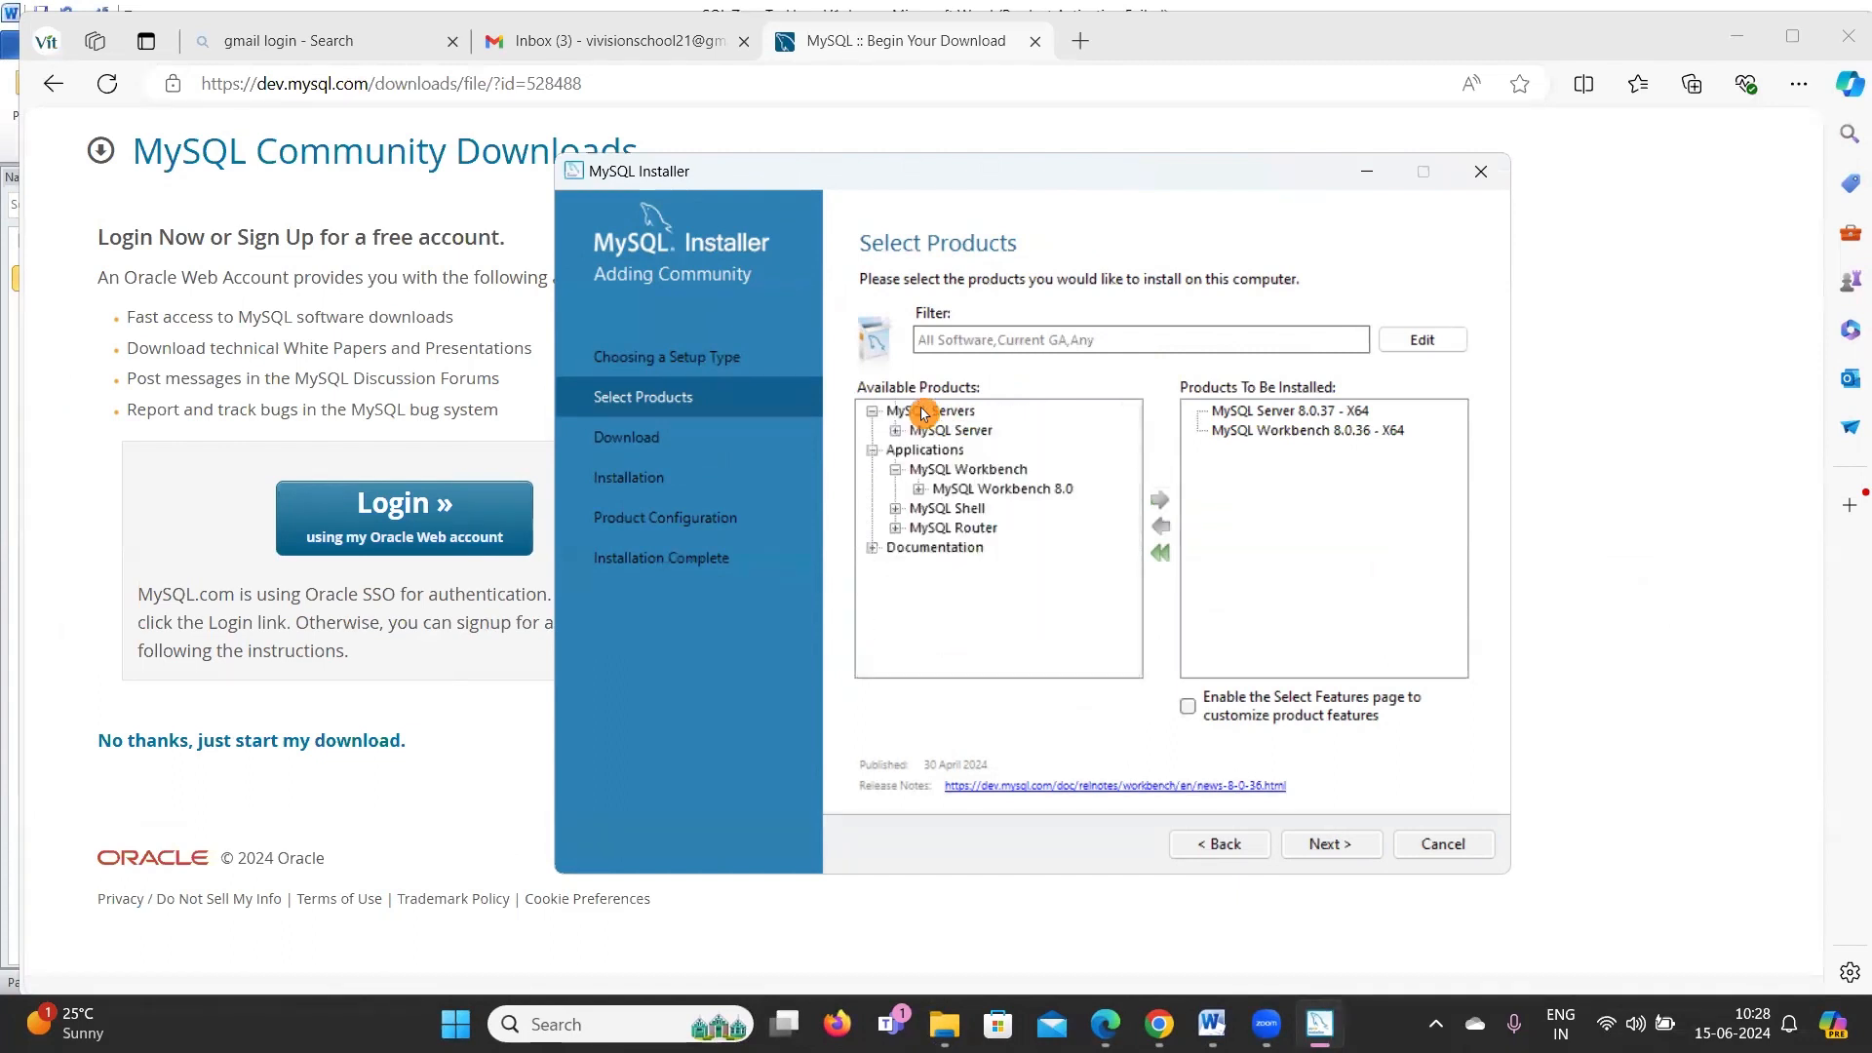
click(896, 508)
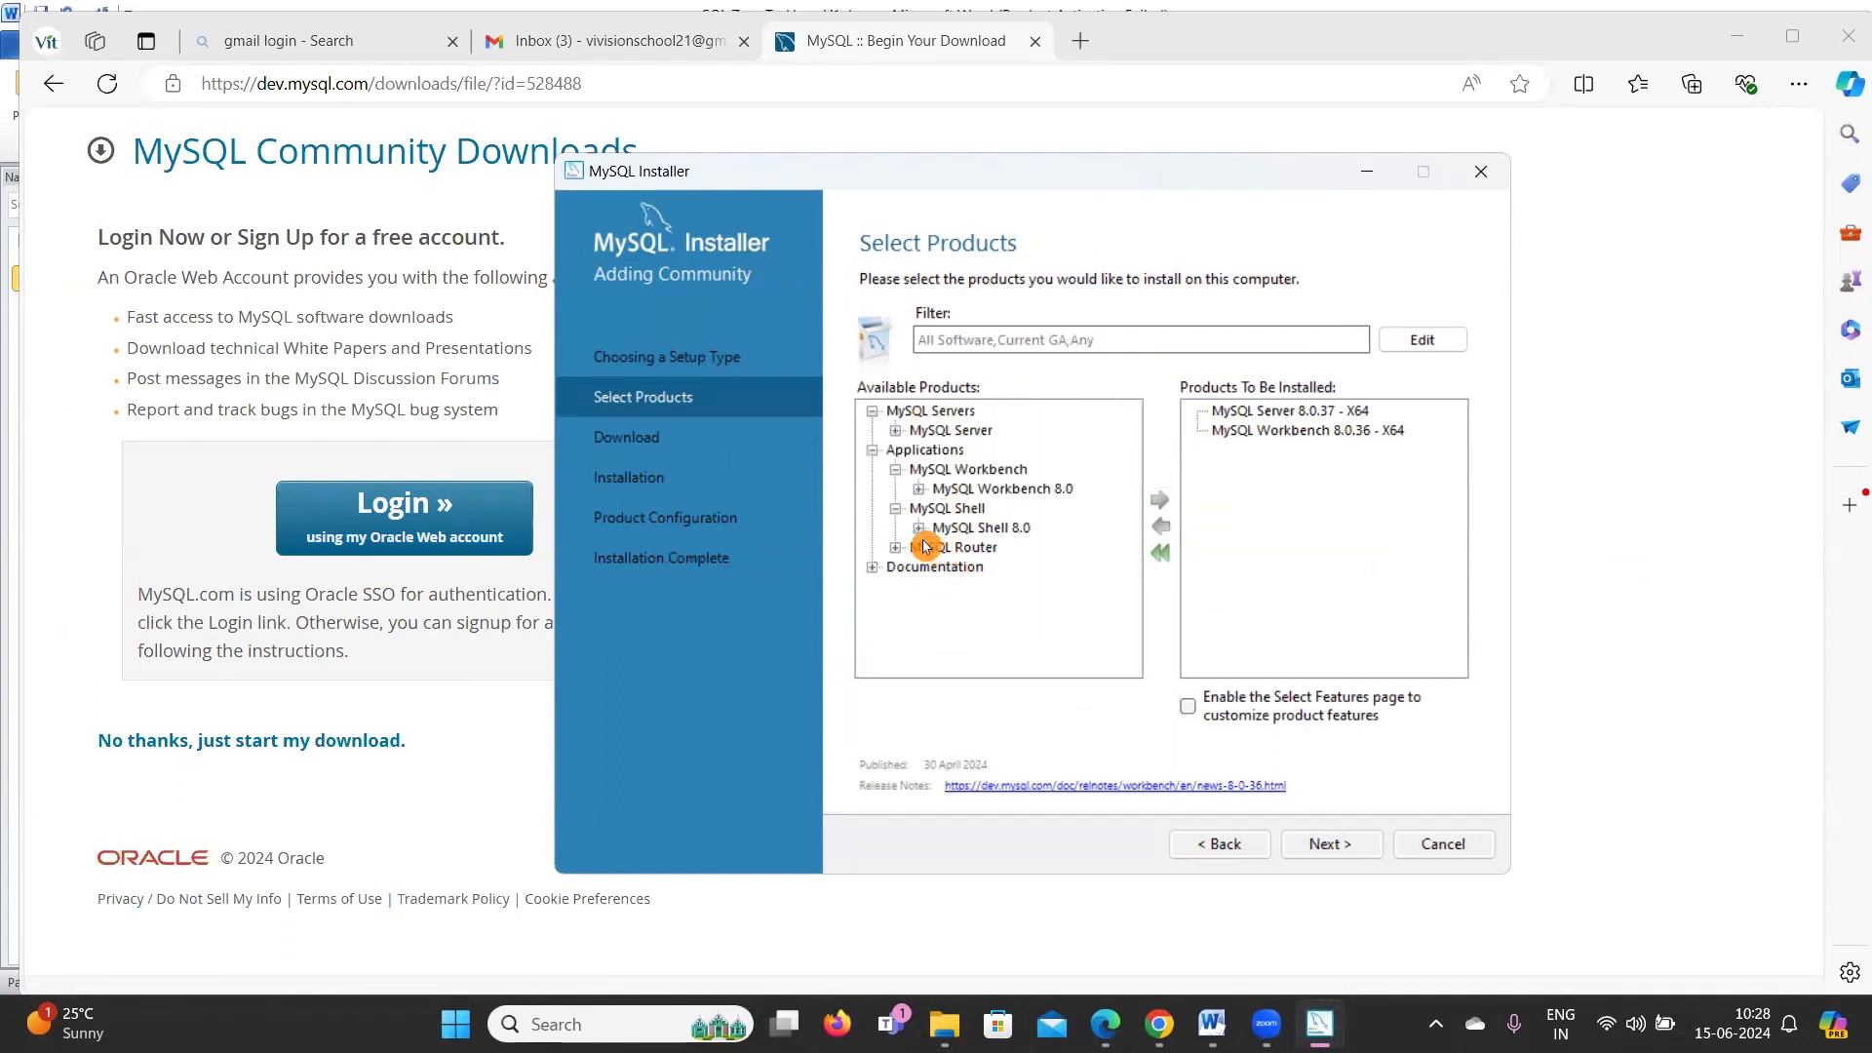
click(919, 528)
click(1019, 433)
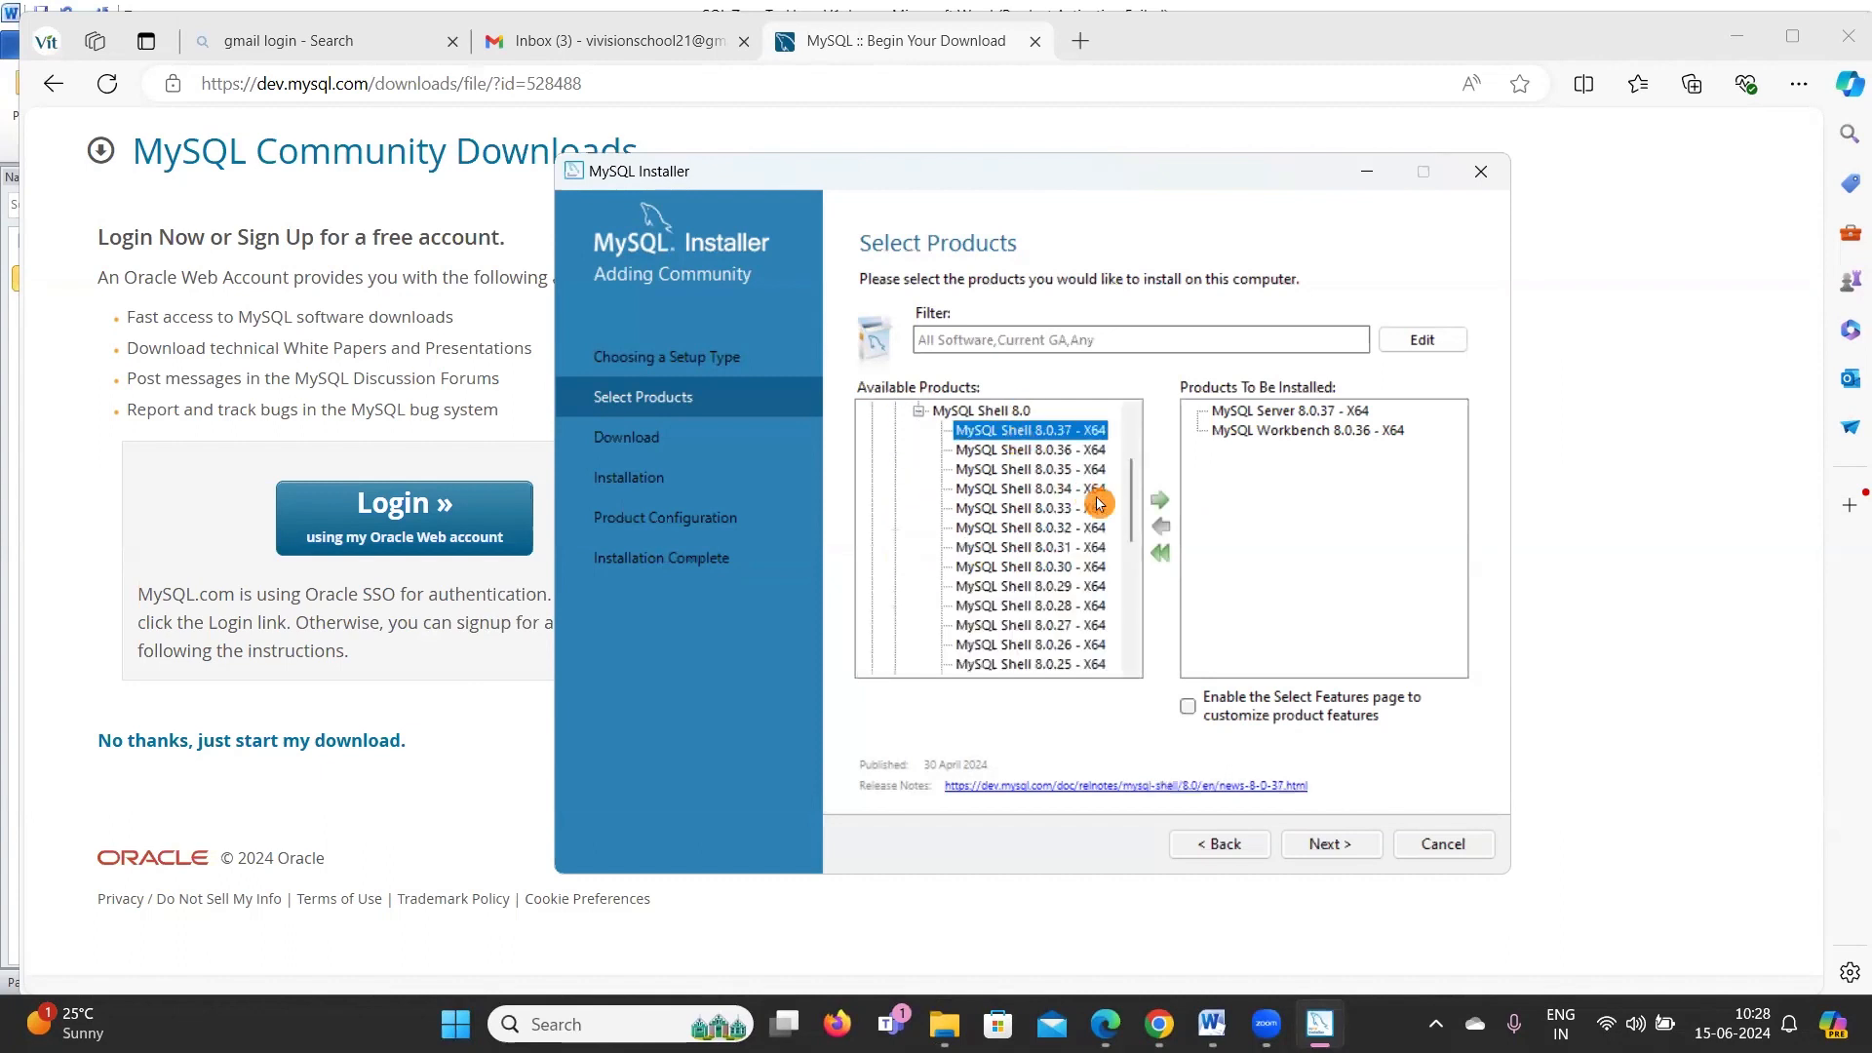
click(1160, 500)
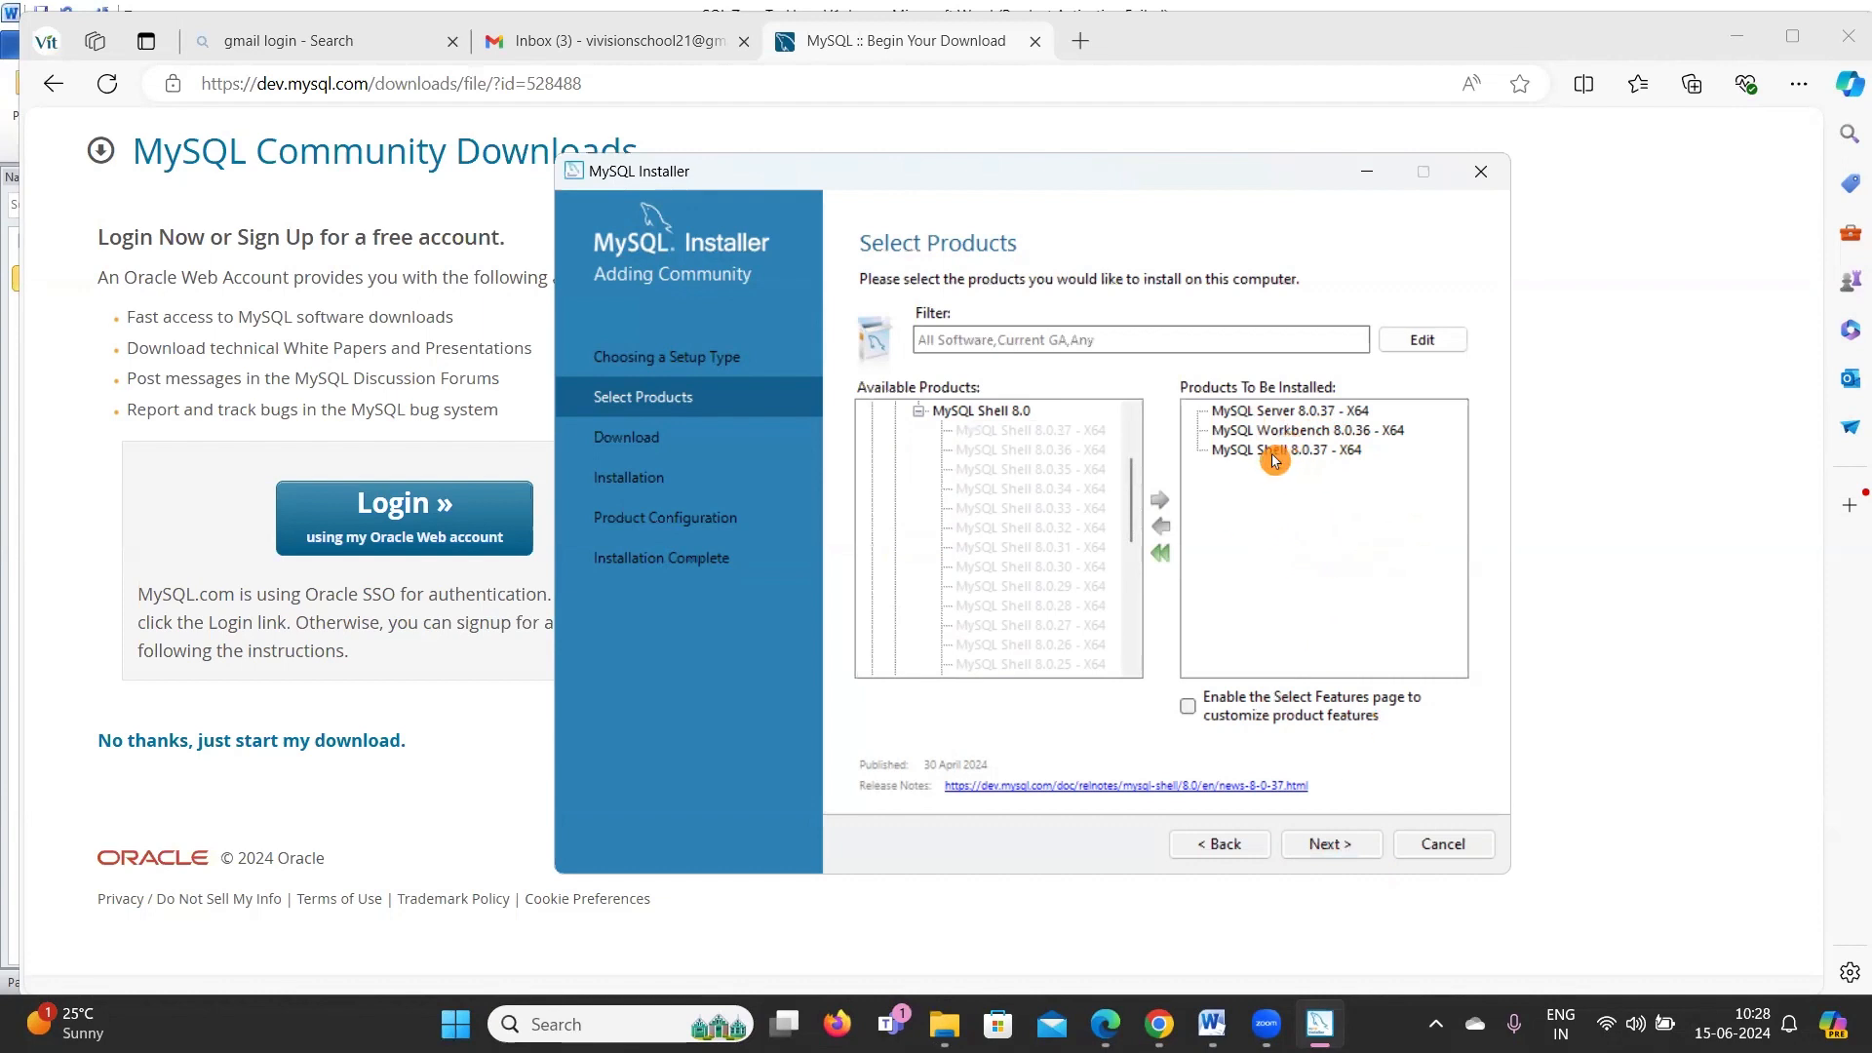
Download and install the selected MySQL Server, Workbench and Shell packages
click(1348, 851)
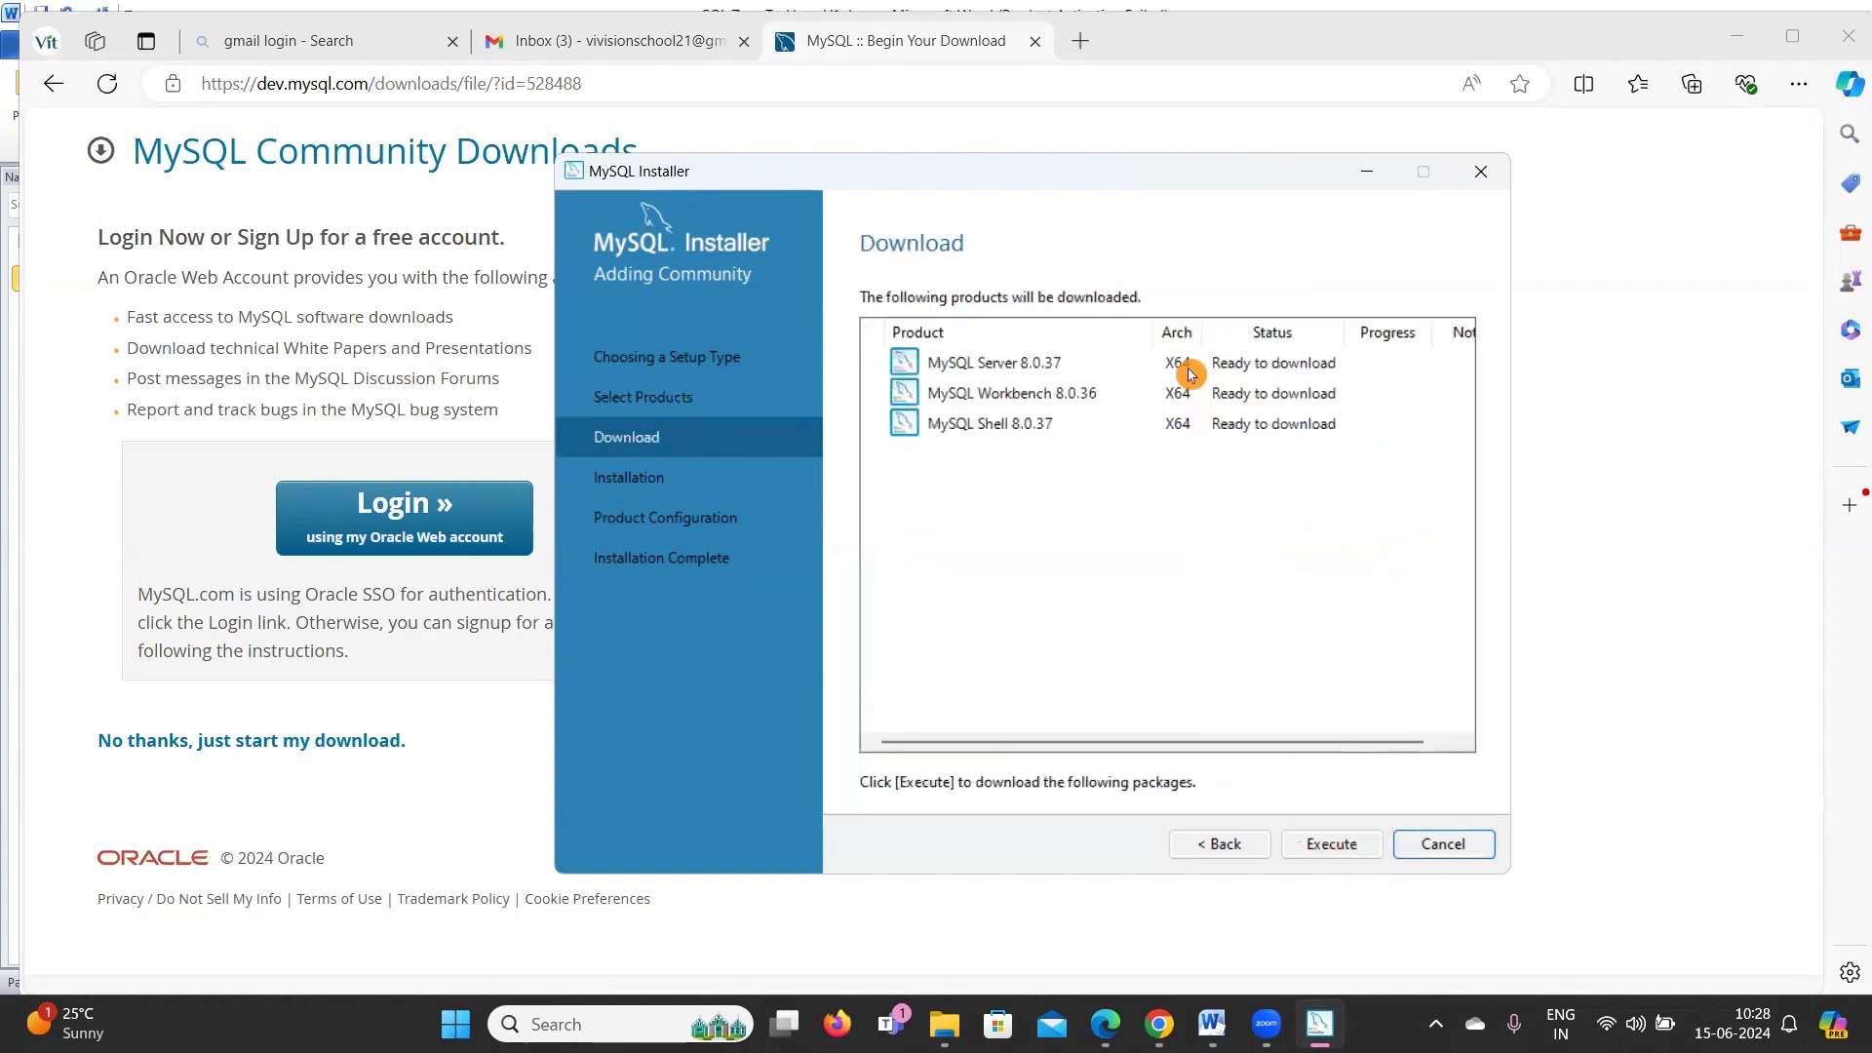
click(1328, 851)
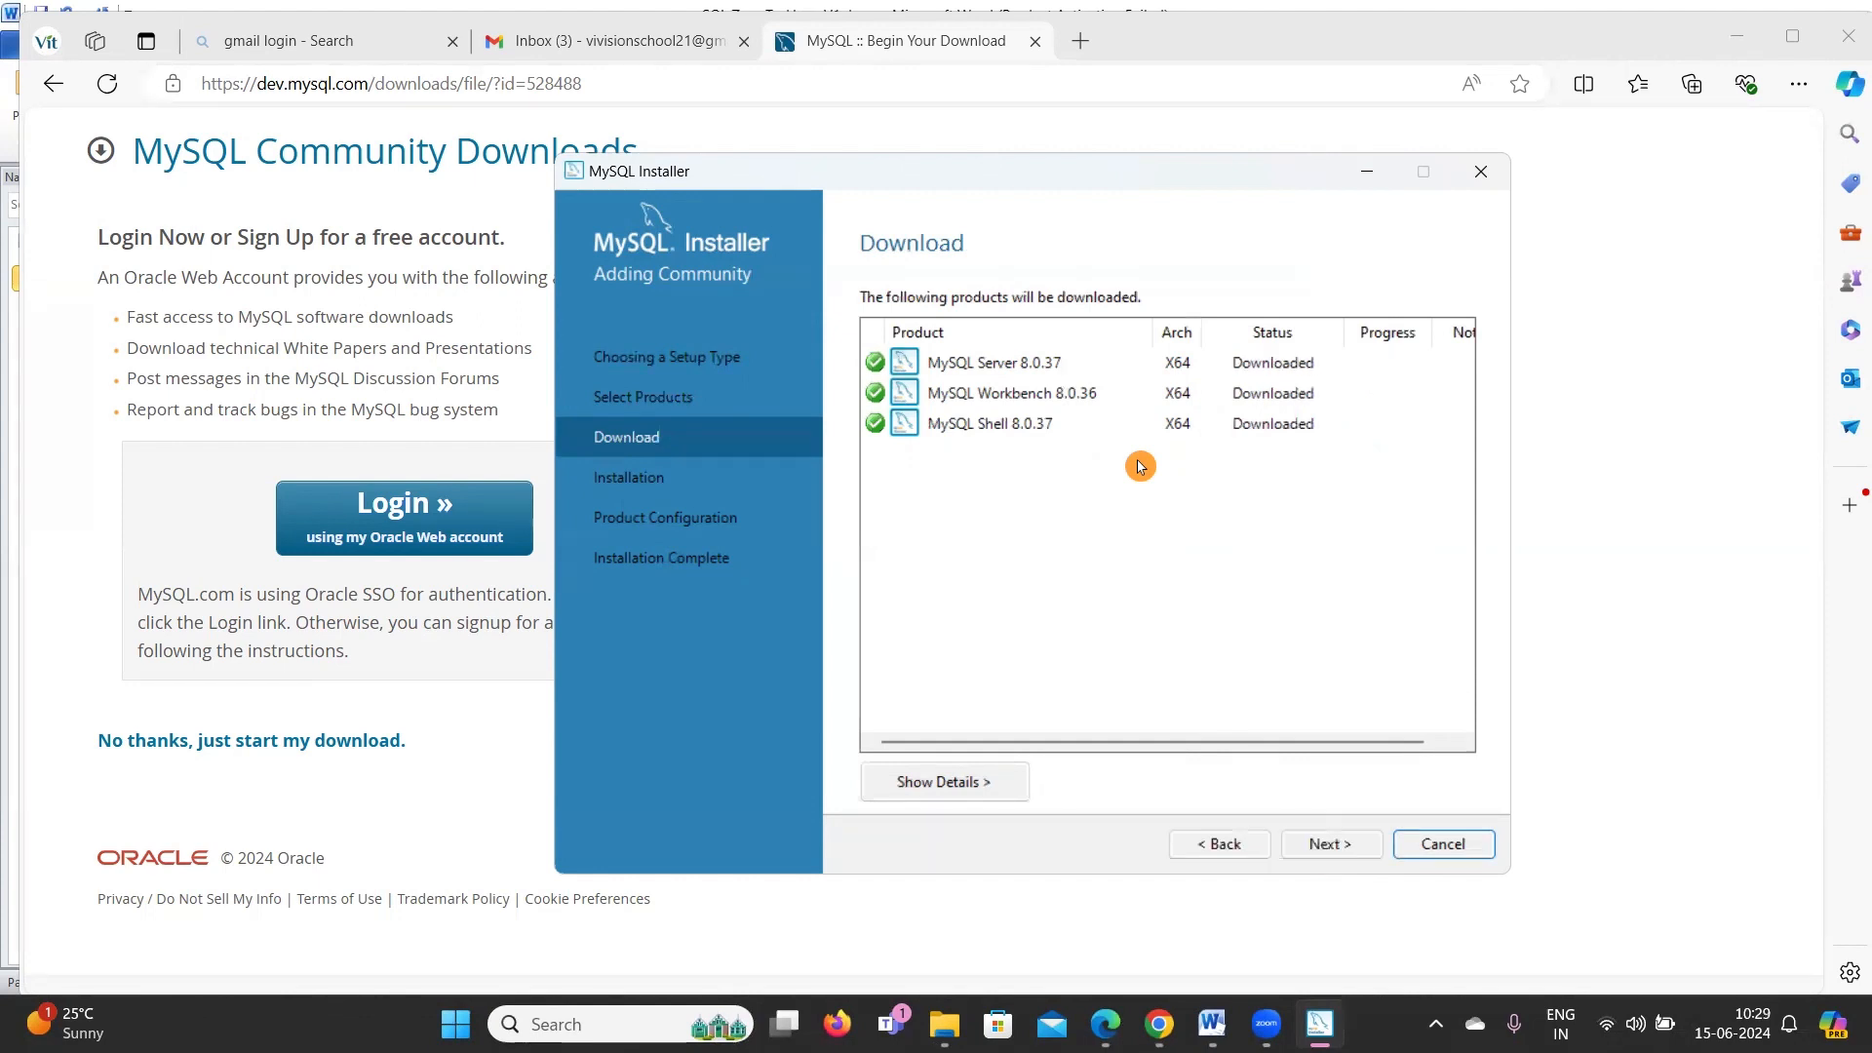
click(1338, 848)
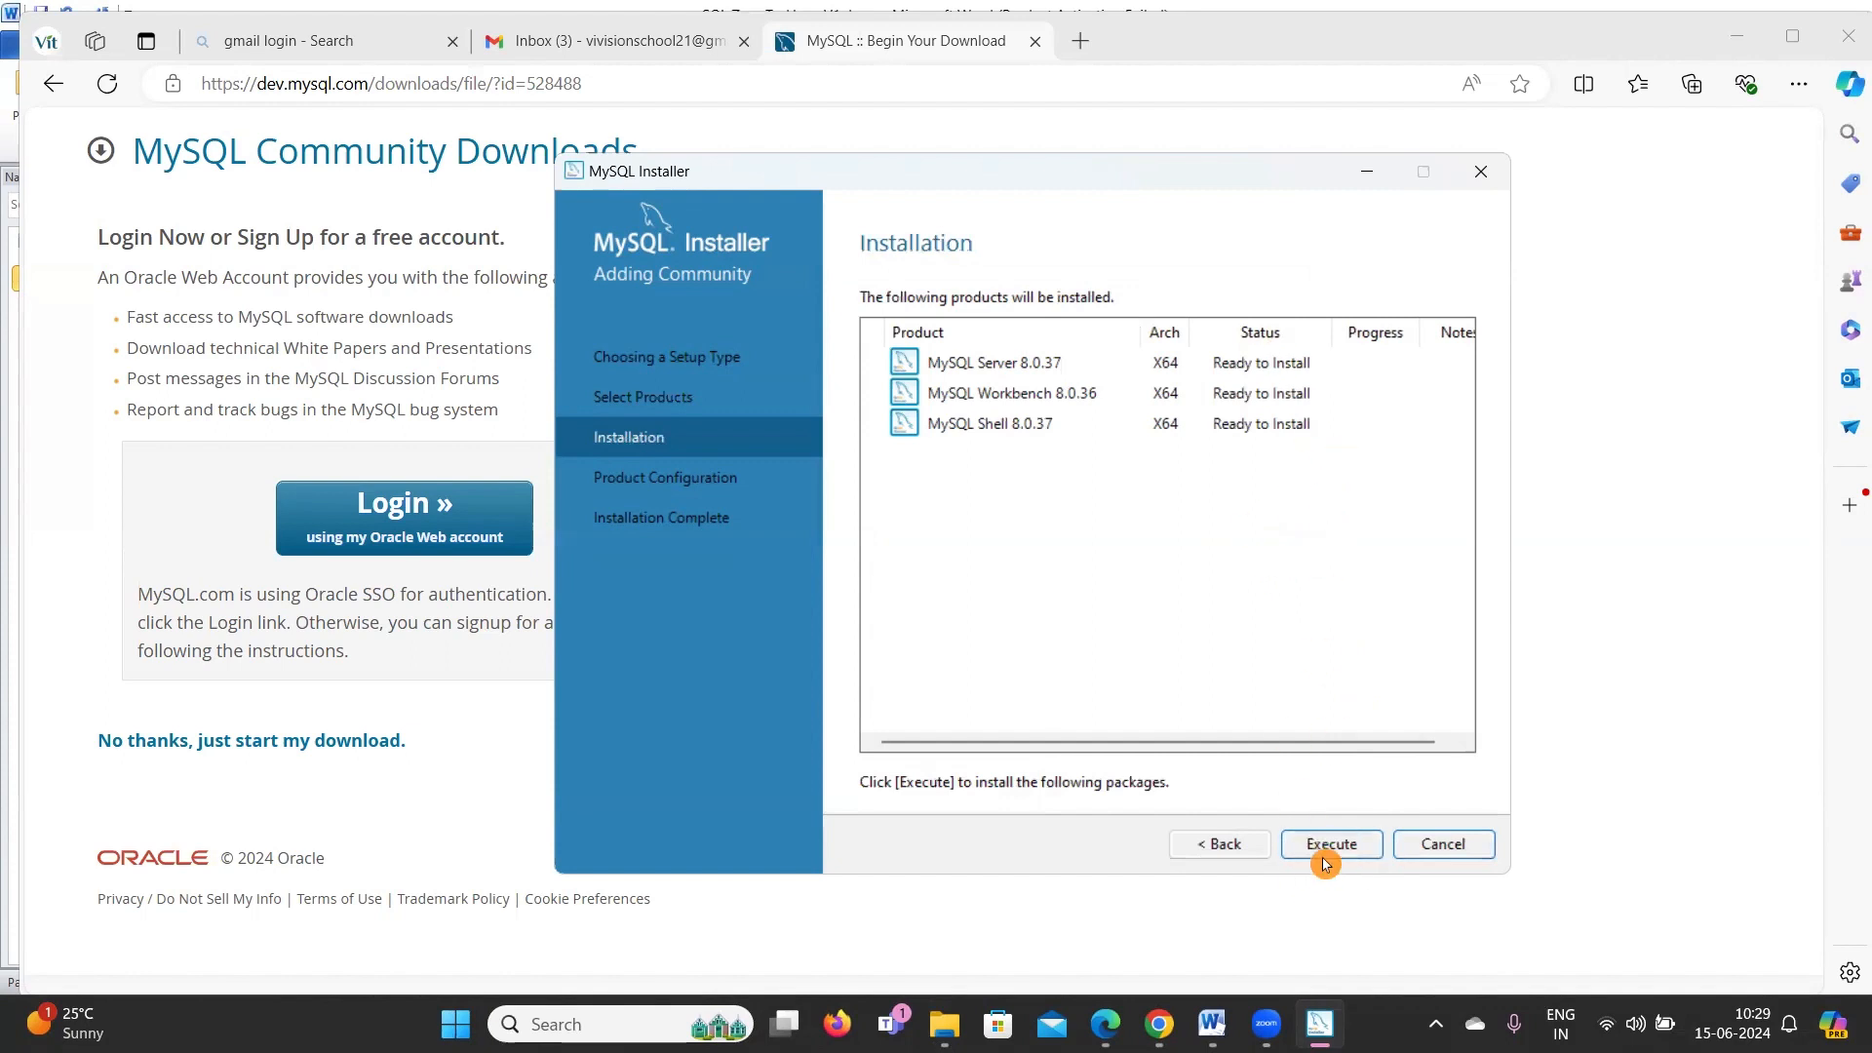
click(1329, 848)
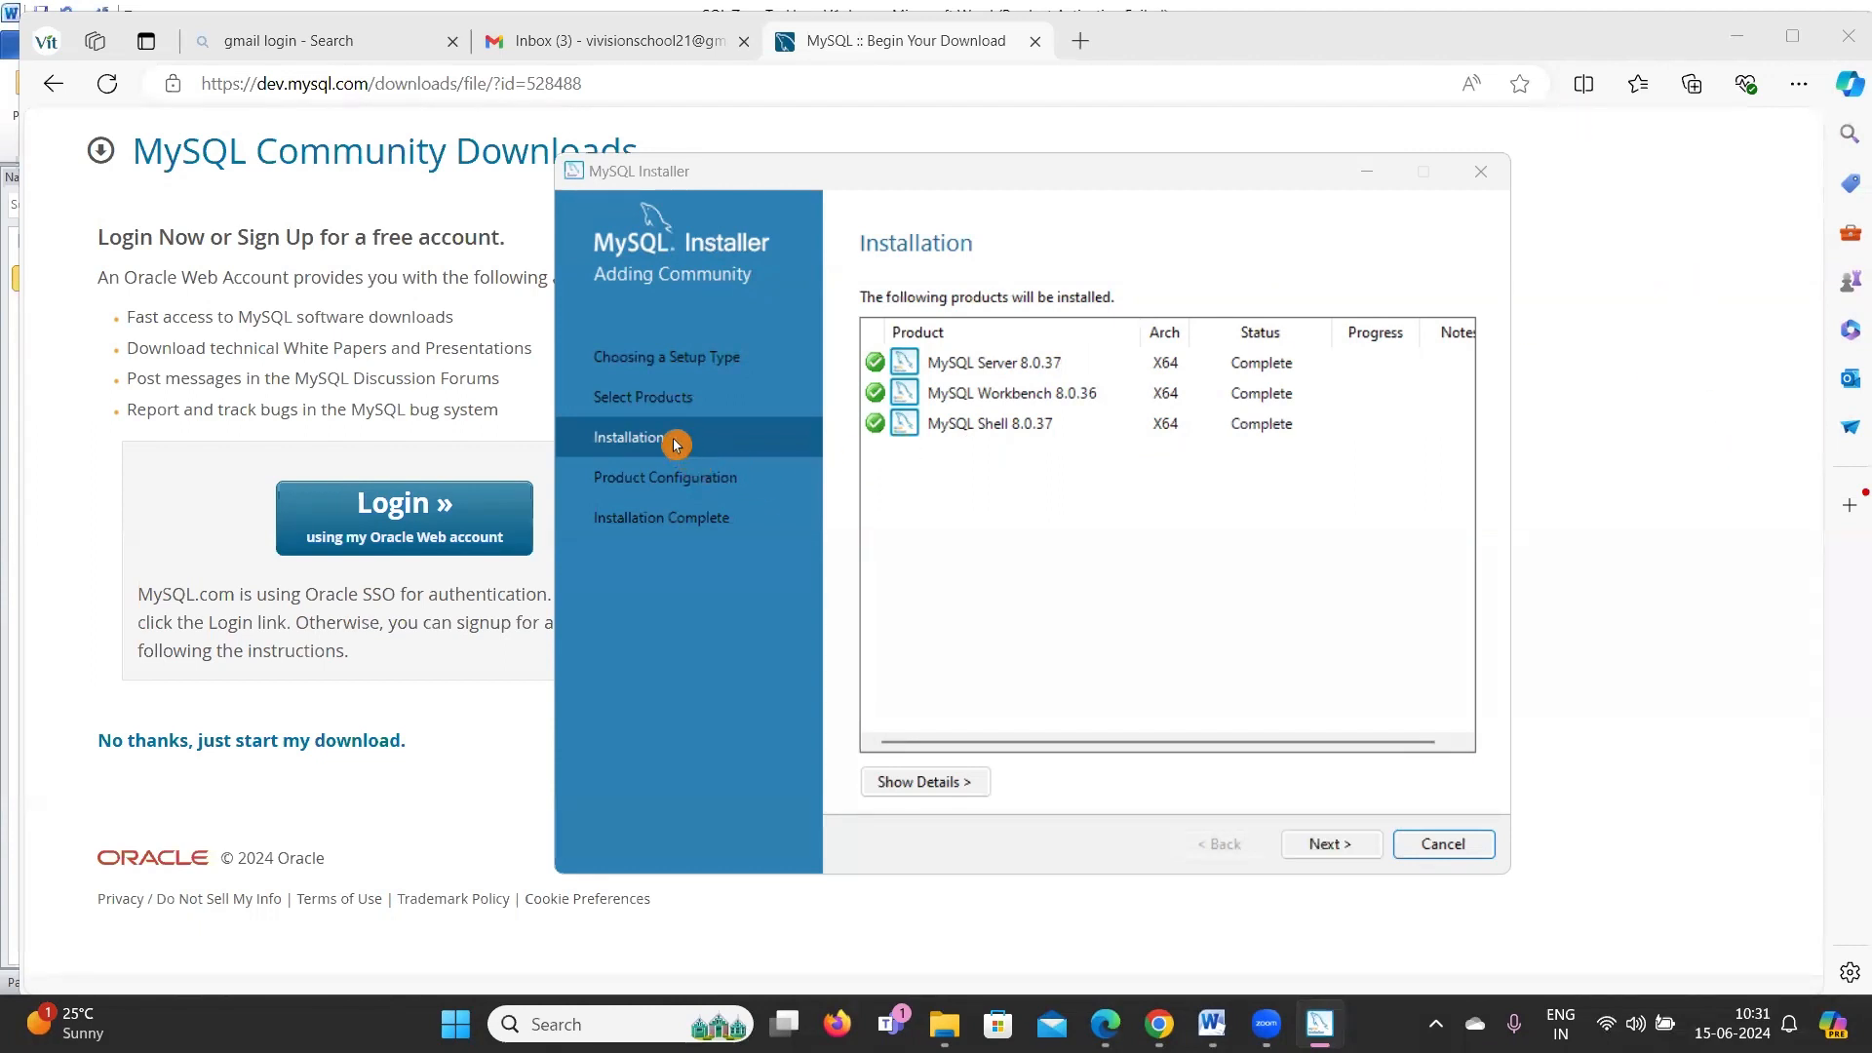
Configure the server as a Development Computer with TCP/IP on port 3306 and accept strong password encryption for authentication
click(1307, 845)
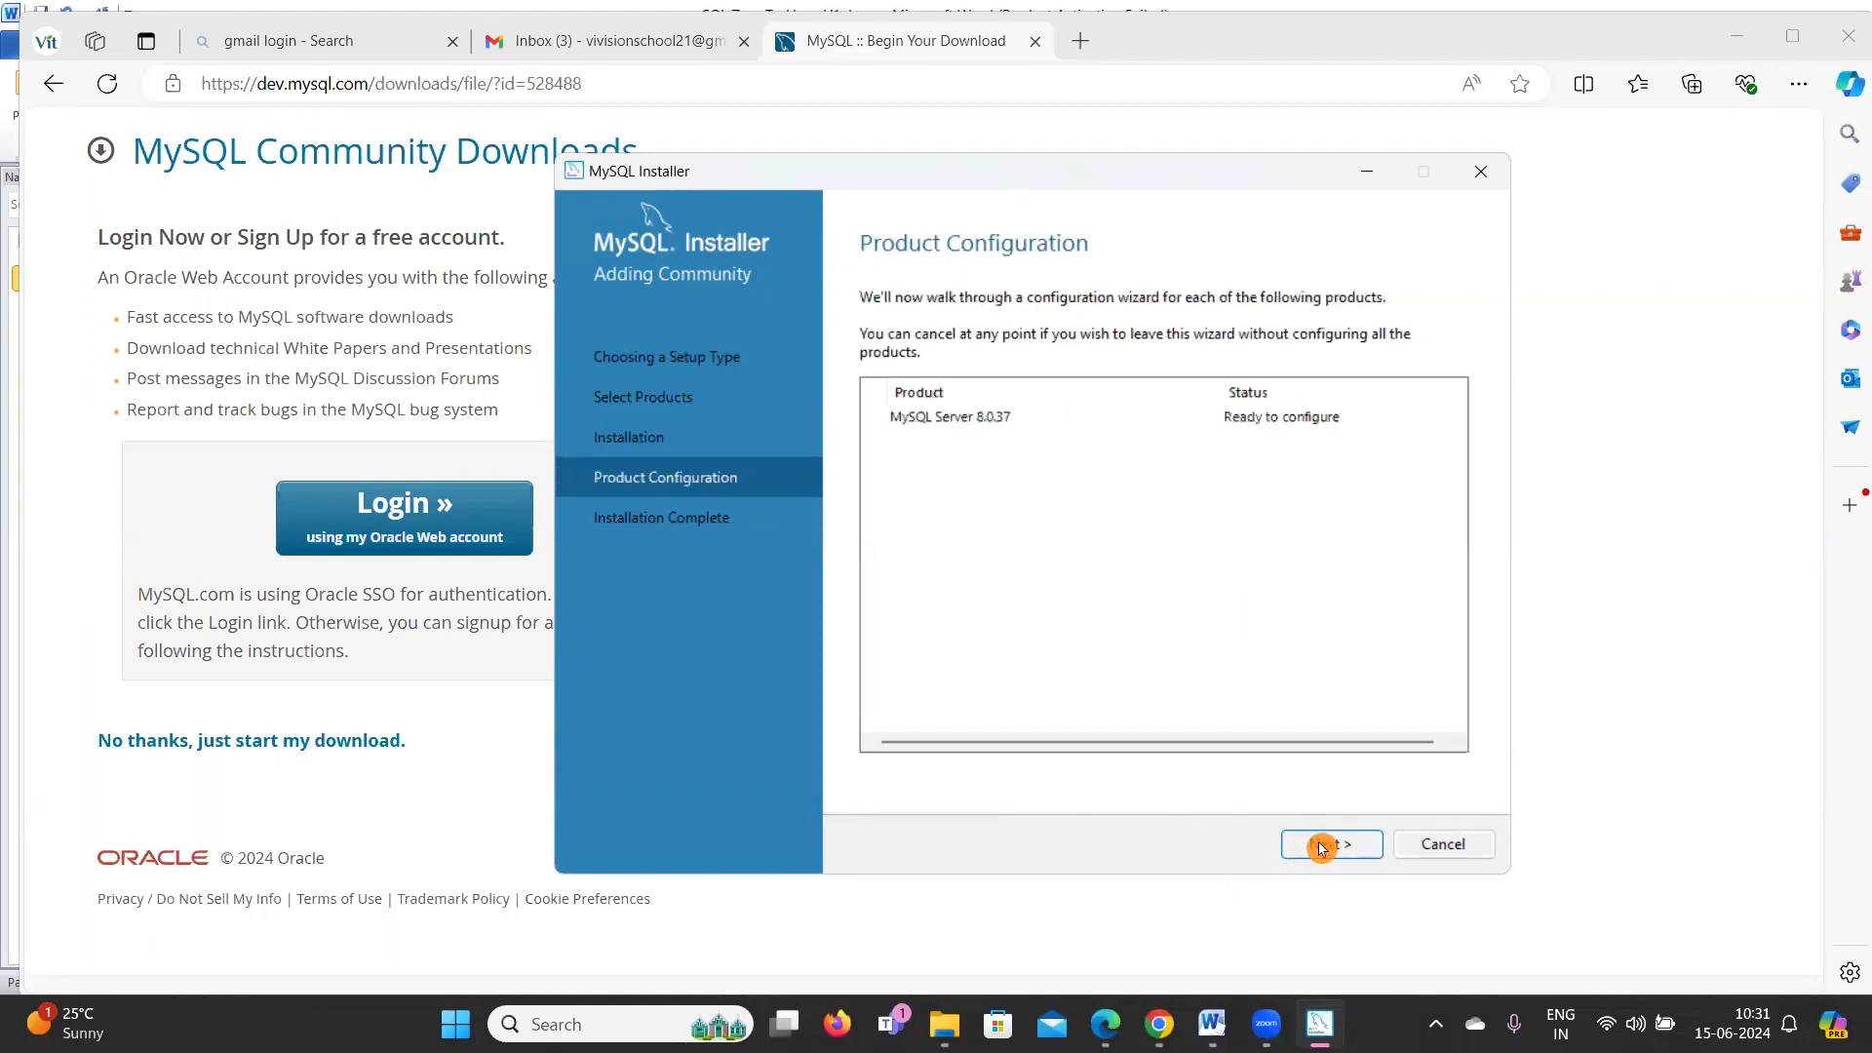
click(1322, 847)
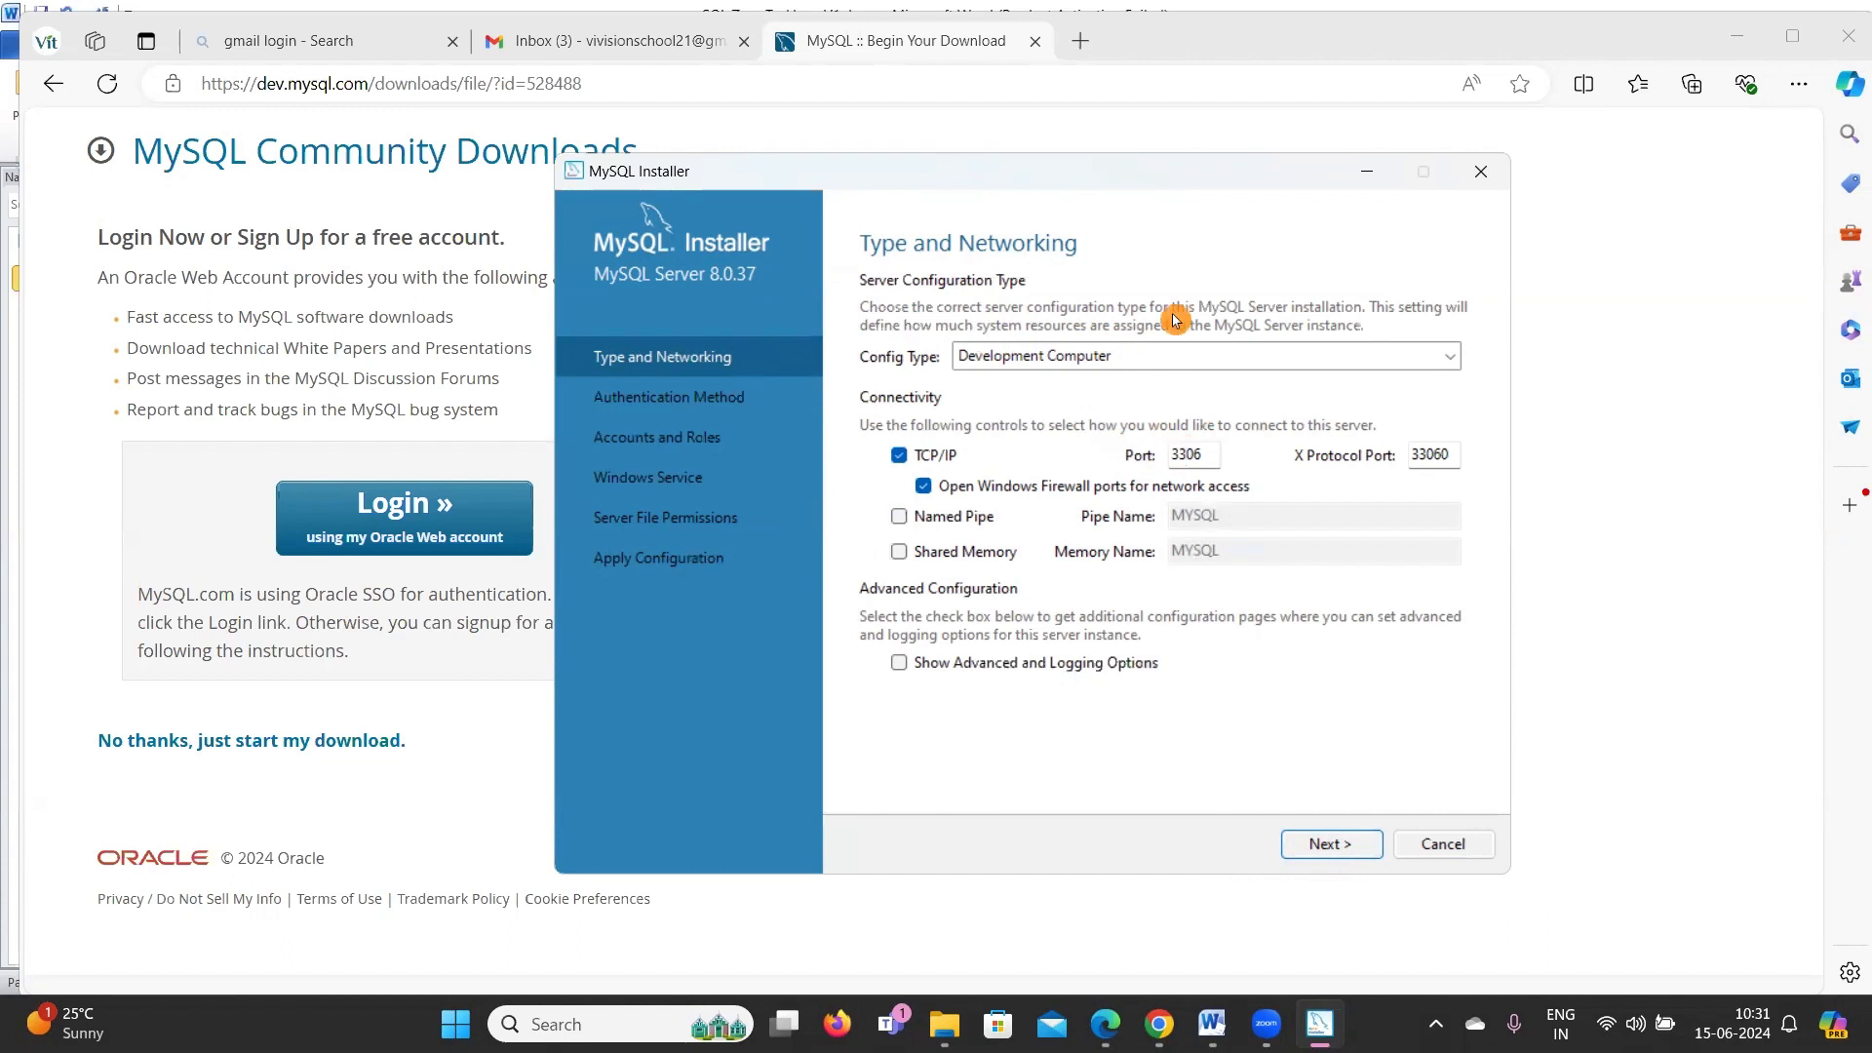
click(1350, 858)
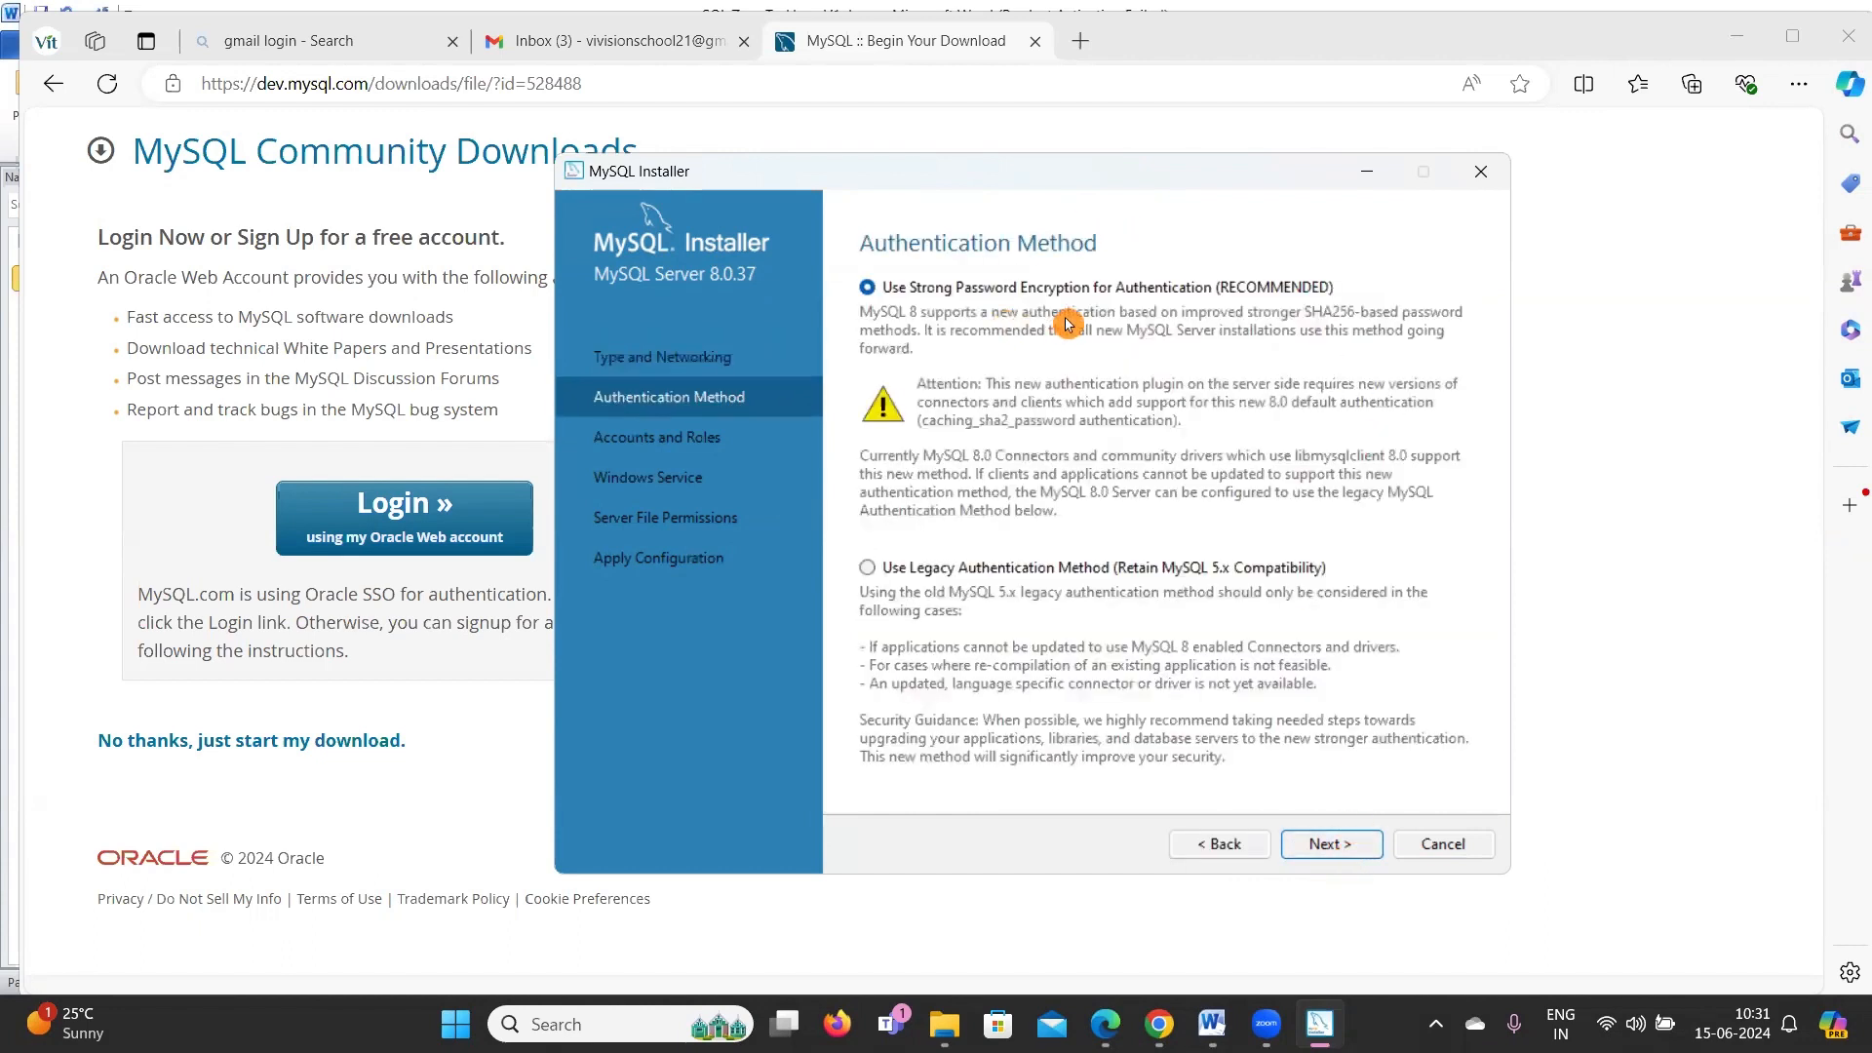
click(1331, 843)
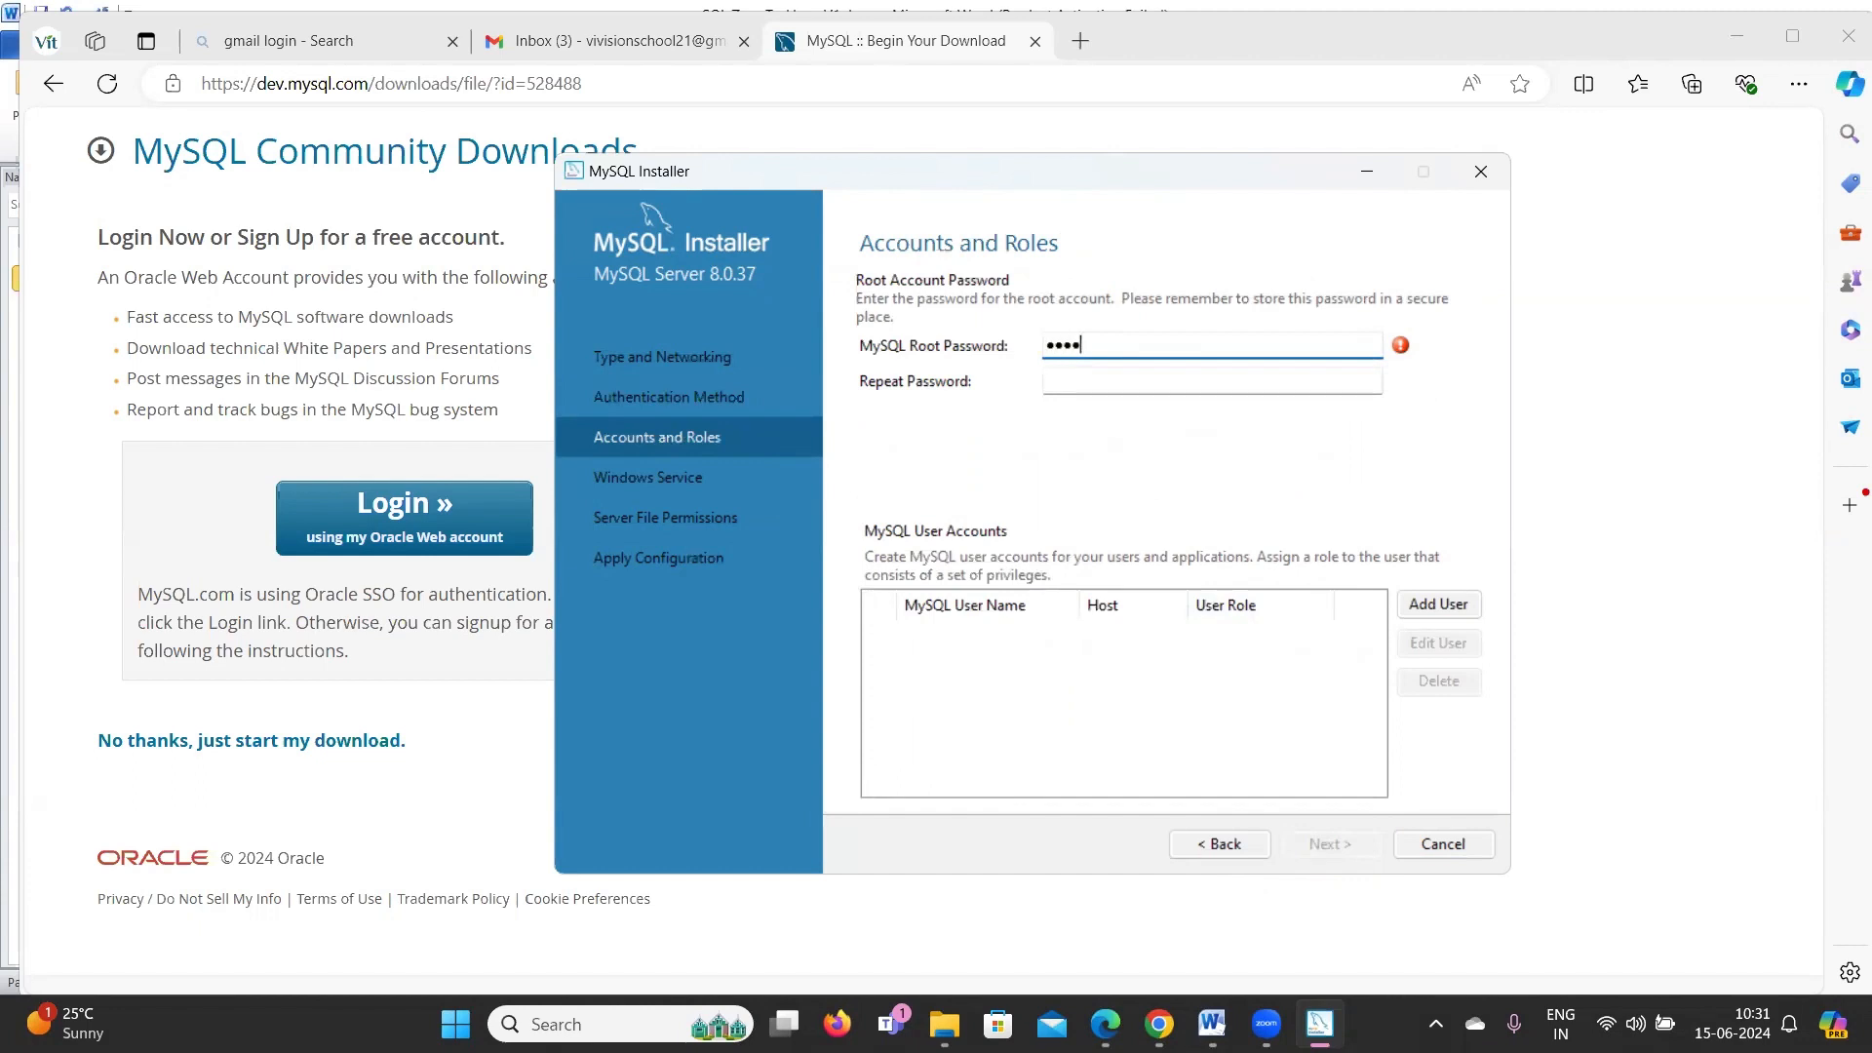
Enter and repeat the MySQL root password and accept the accounts and roles settings
click(1112, 376)
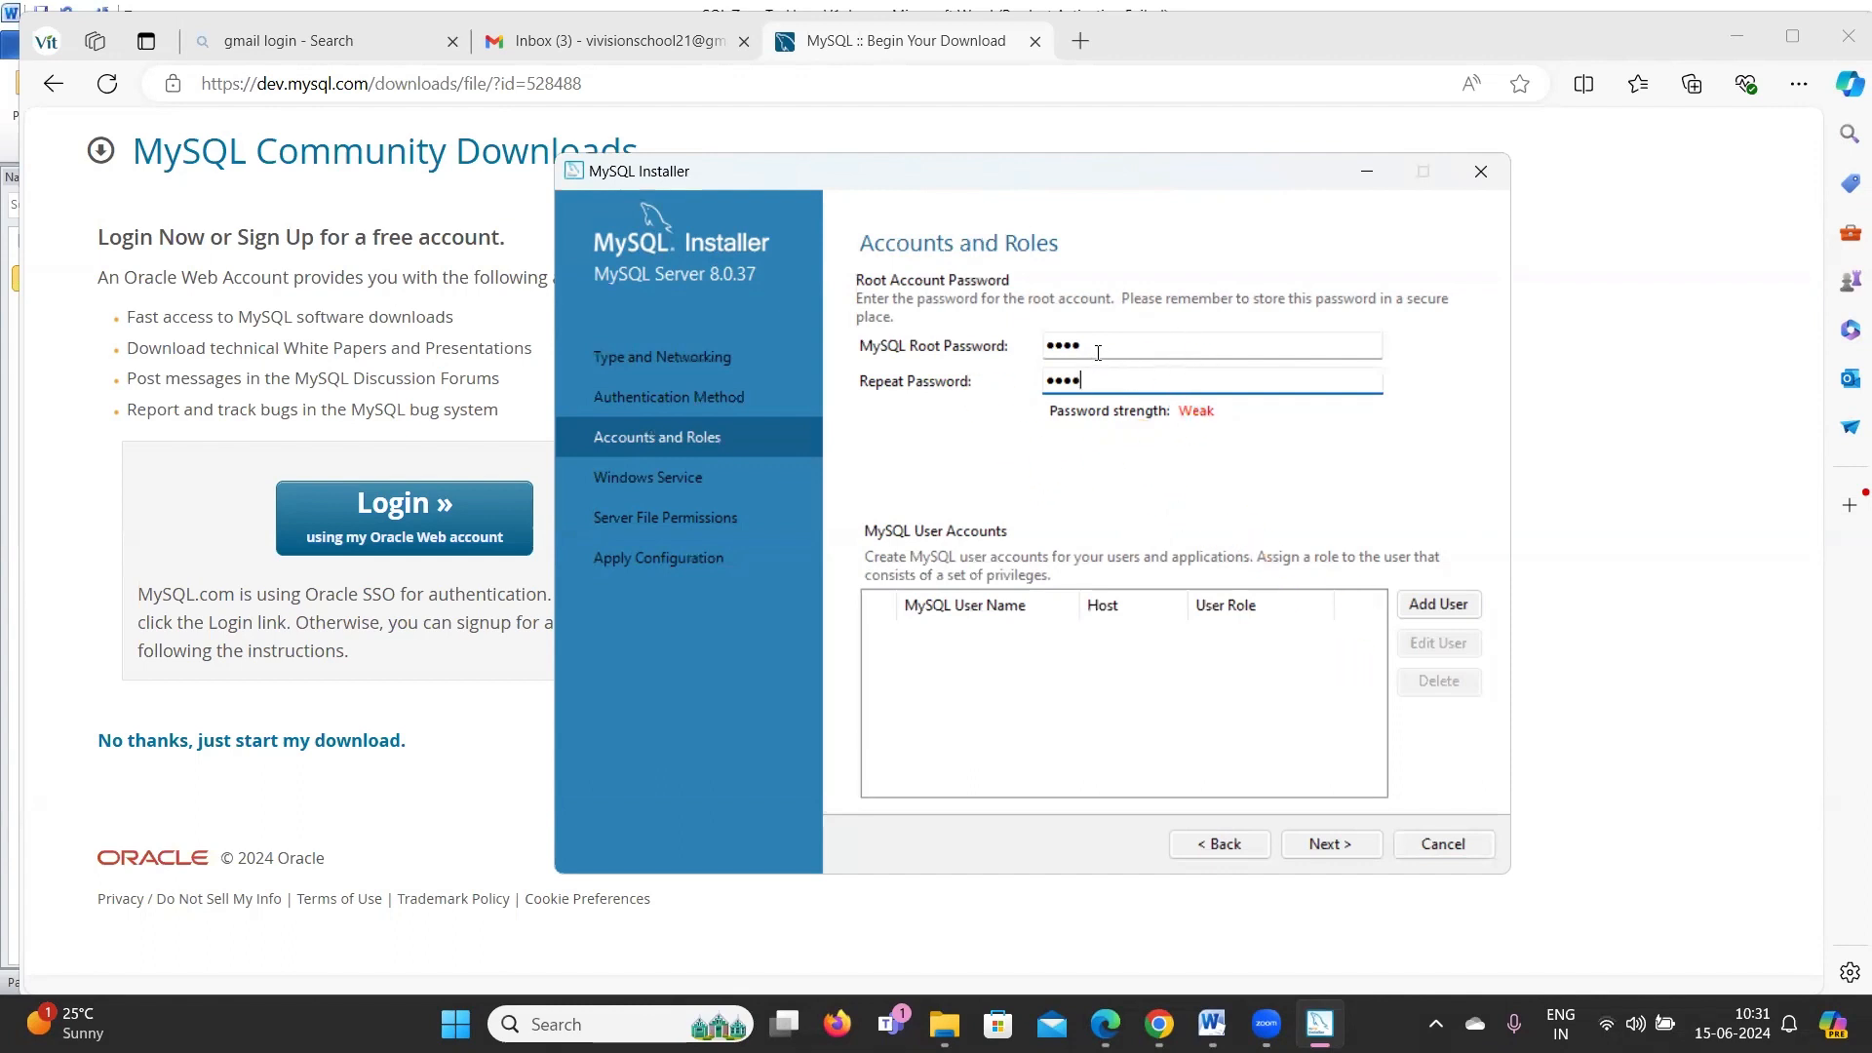
click(1124, 376)
click(1098, 374)
click(1322, 856)
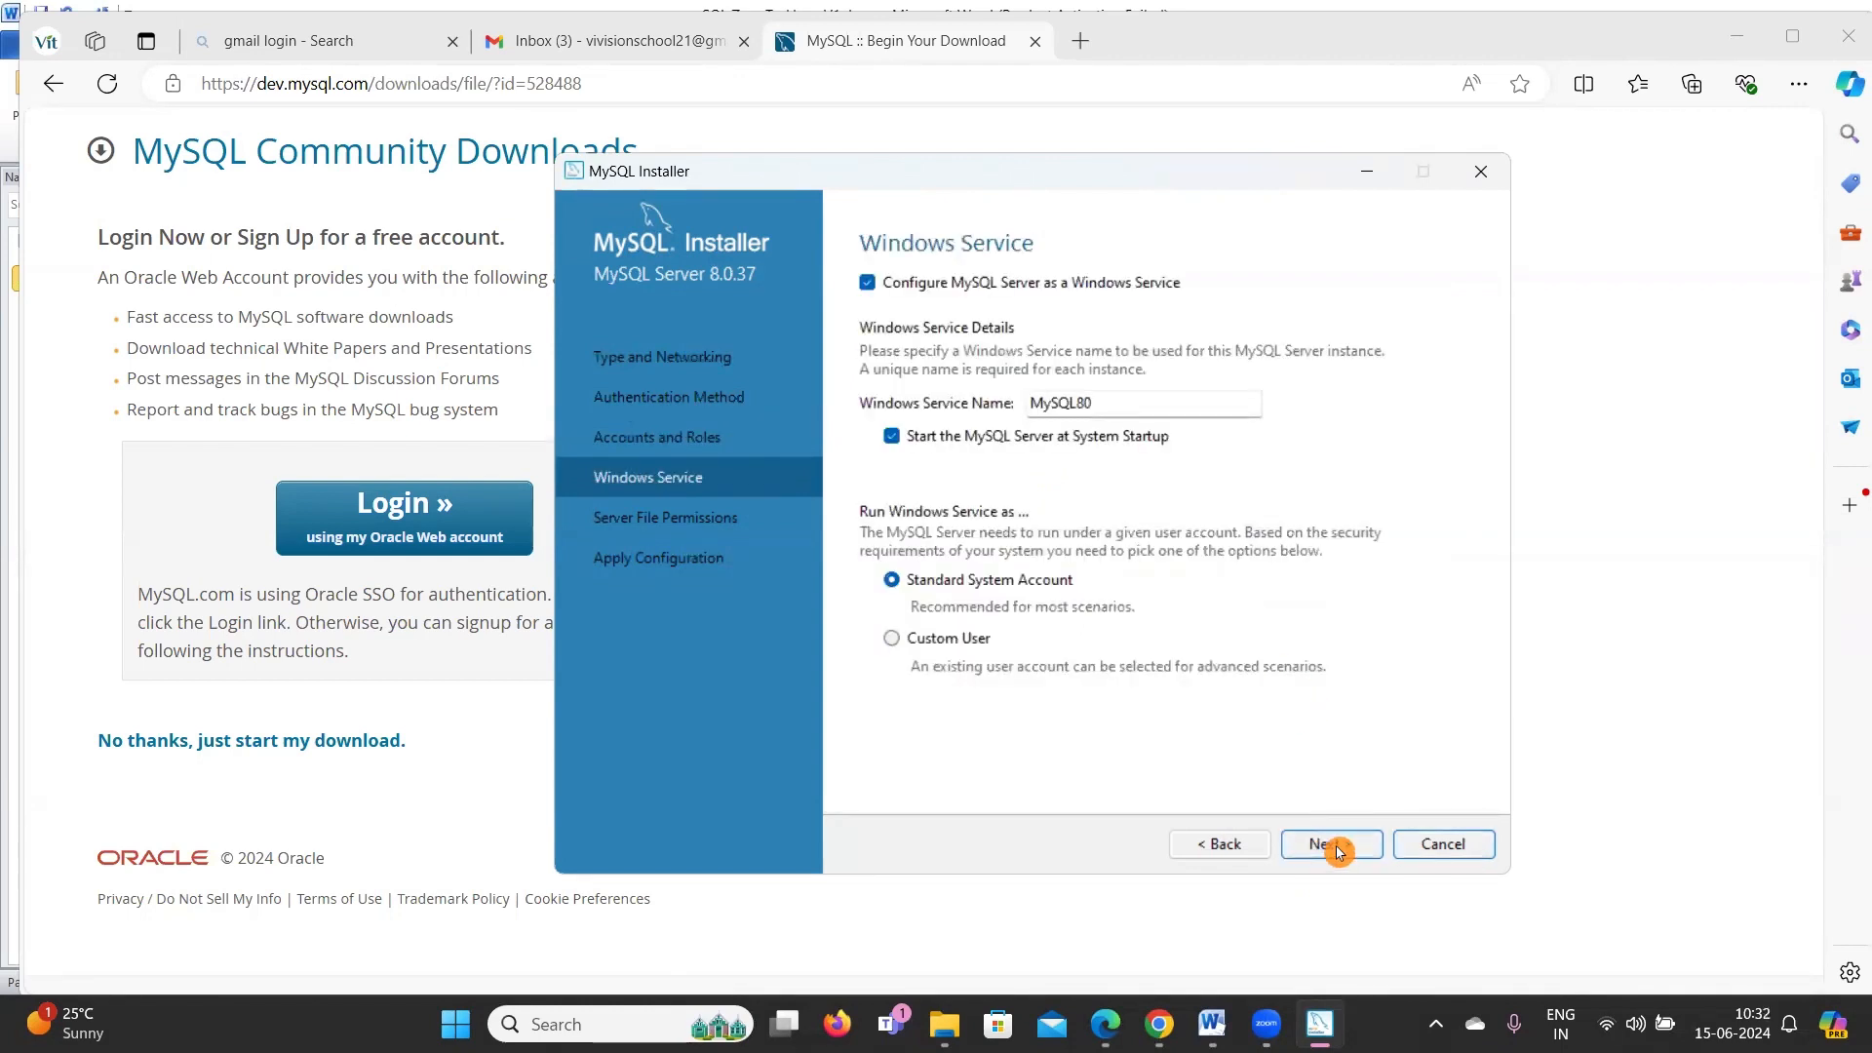
Accept the MySQL80 Windows service and full-access file permission defaults, and apply the server configuration
click(1338, 845)
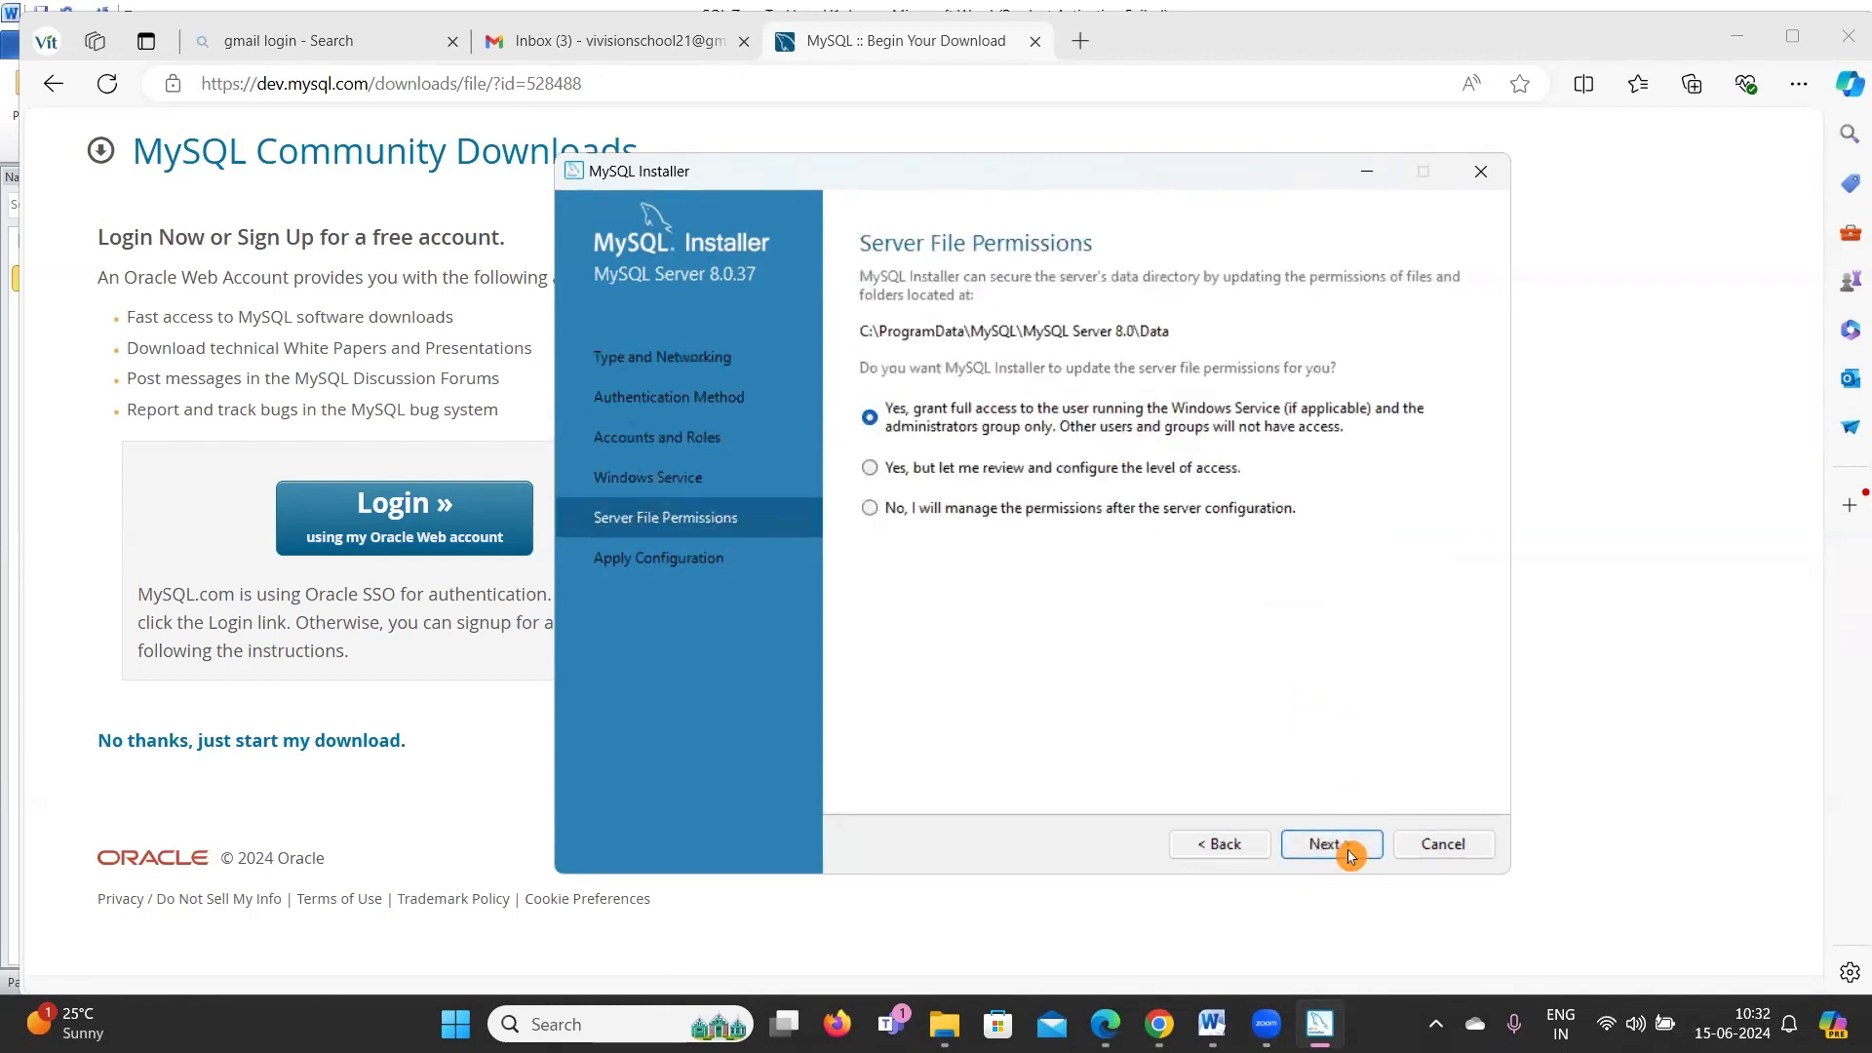
click(1346, 851)
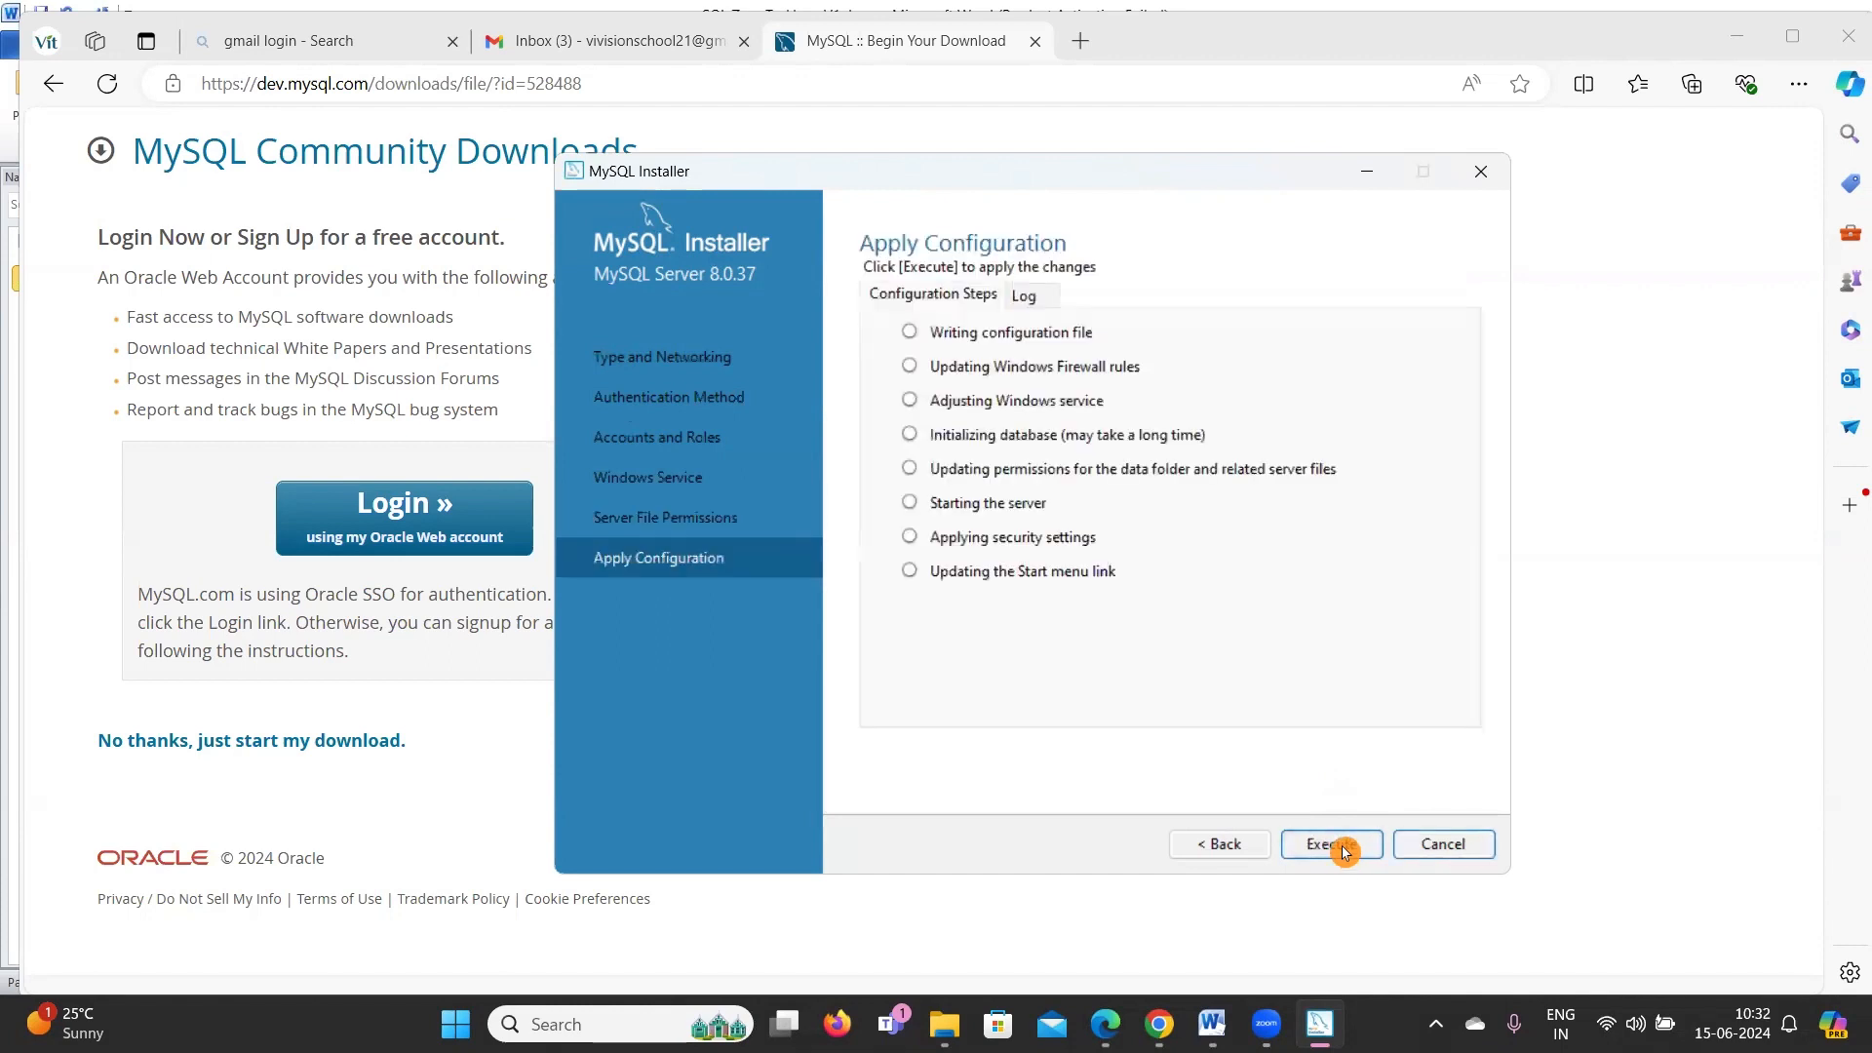
click(1337, 849)
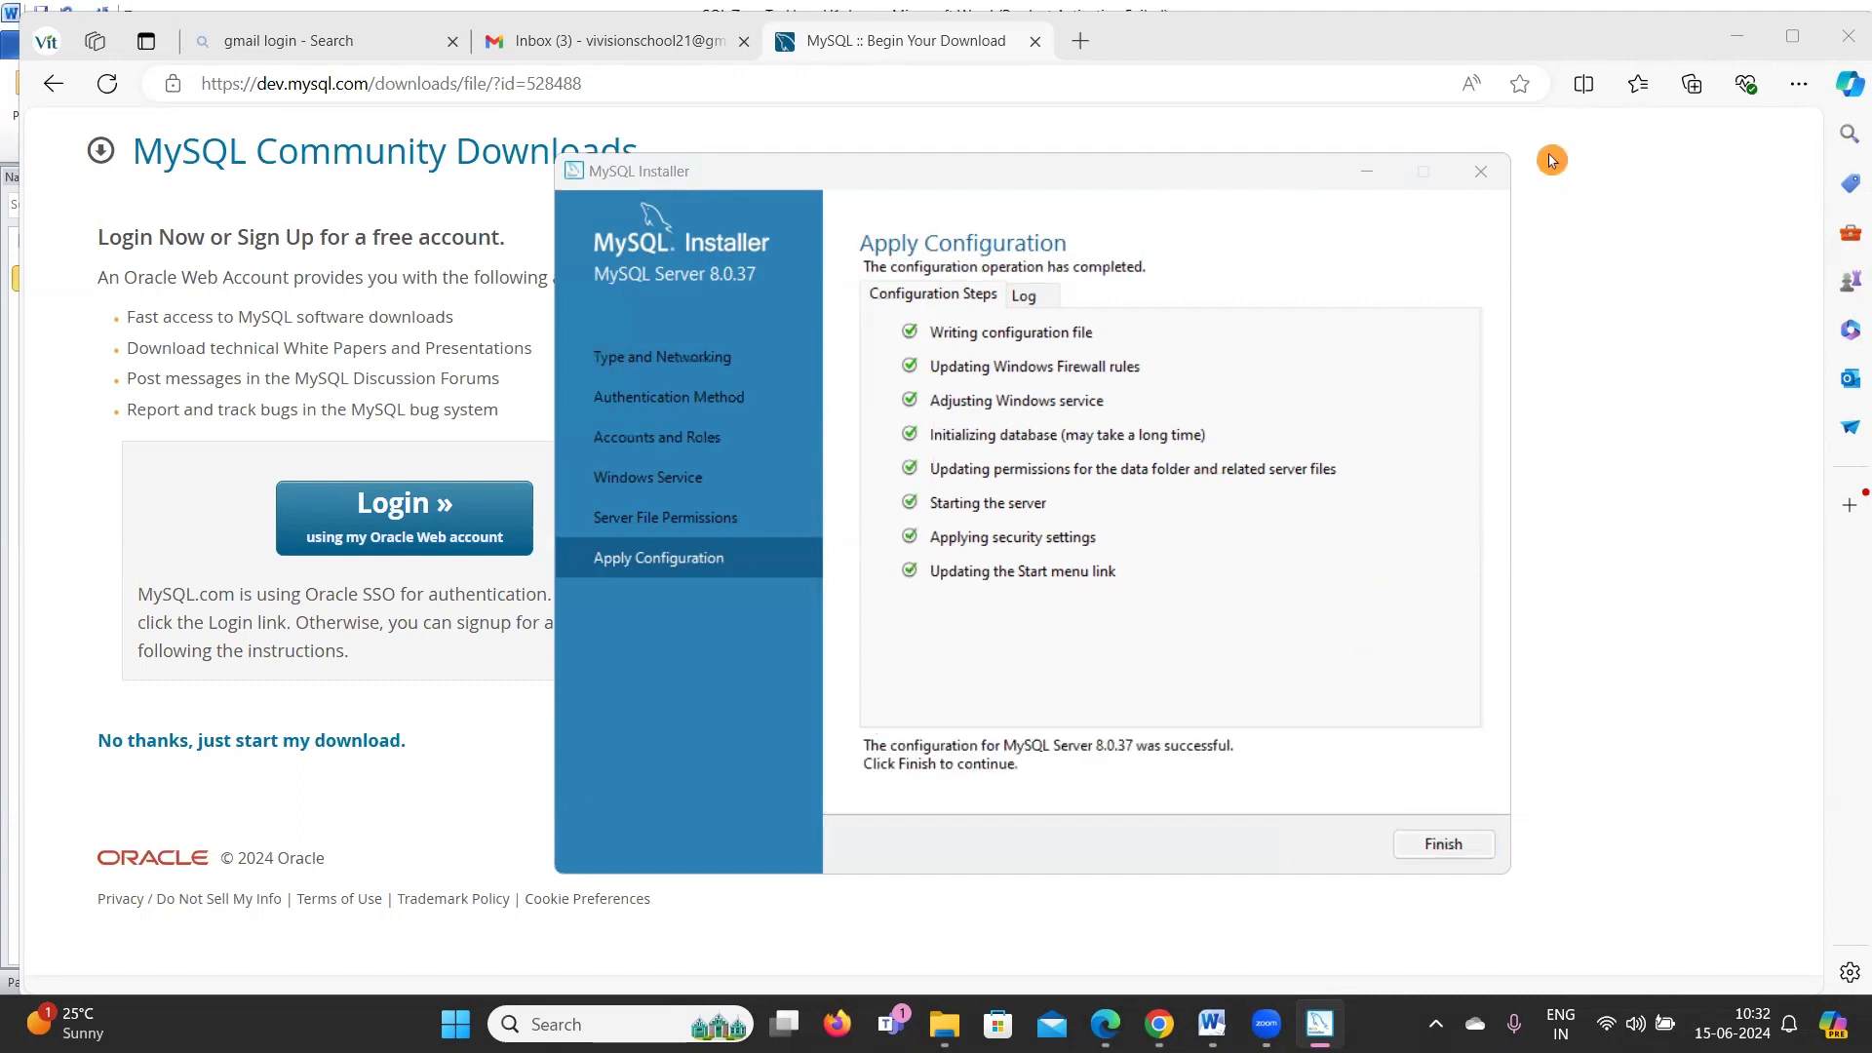
mouse_move(921, 302)
mouse_down()
mouse_move(892, 655)
mouse_move(1231, 285)
mouse_move(819, 335)
mouse_move(912, 296)
mouse_up()
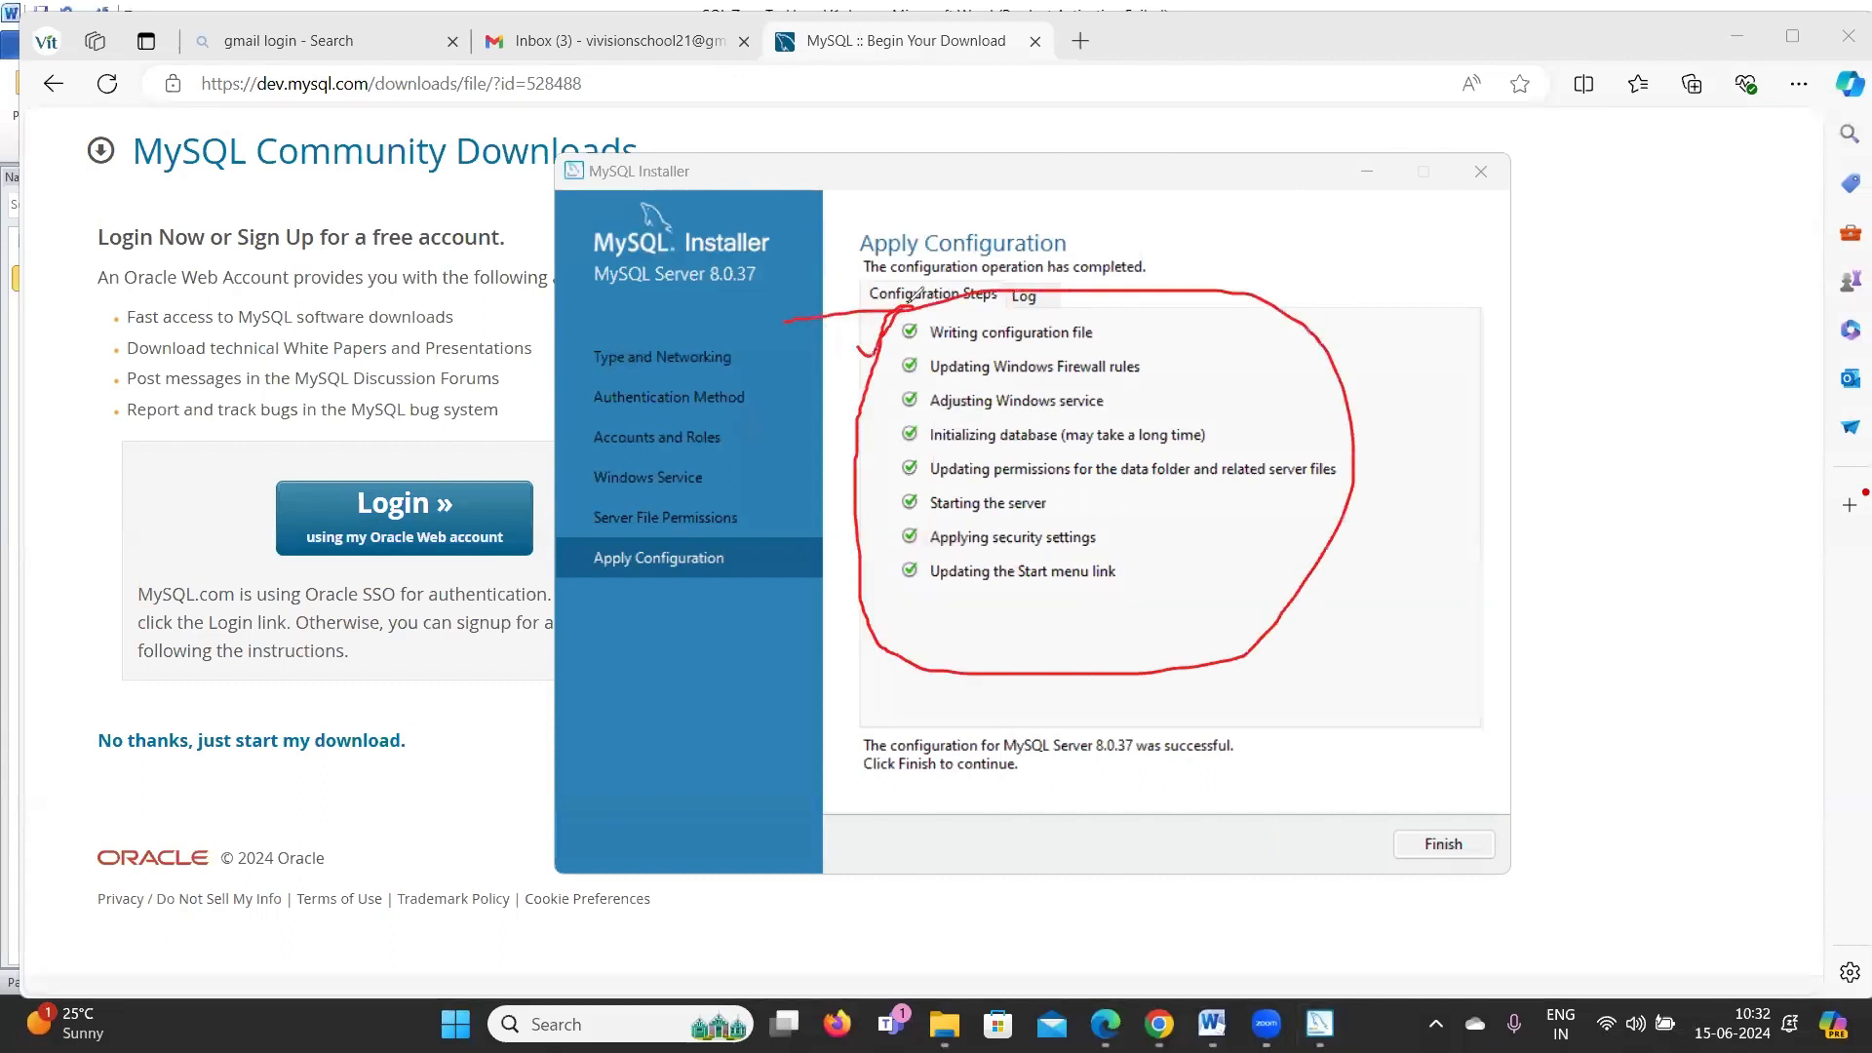
mouse_move(870, 395)
mouse_down()
mouse_move(929, 335)
mouse_move(860, 456)
mouse_move(911, 575)
mouse_move(902, 632)
mouse_up()
mouse_move(1407, 767)
mouse_down()
mouse_move(1340, 858)
mouse_move(1453, 797)
mouse_up()
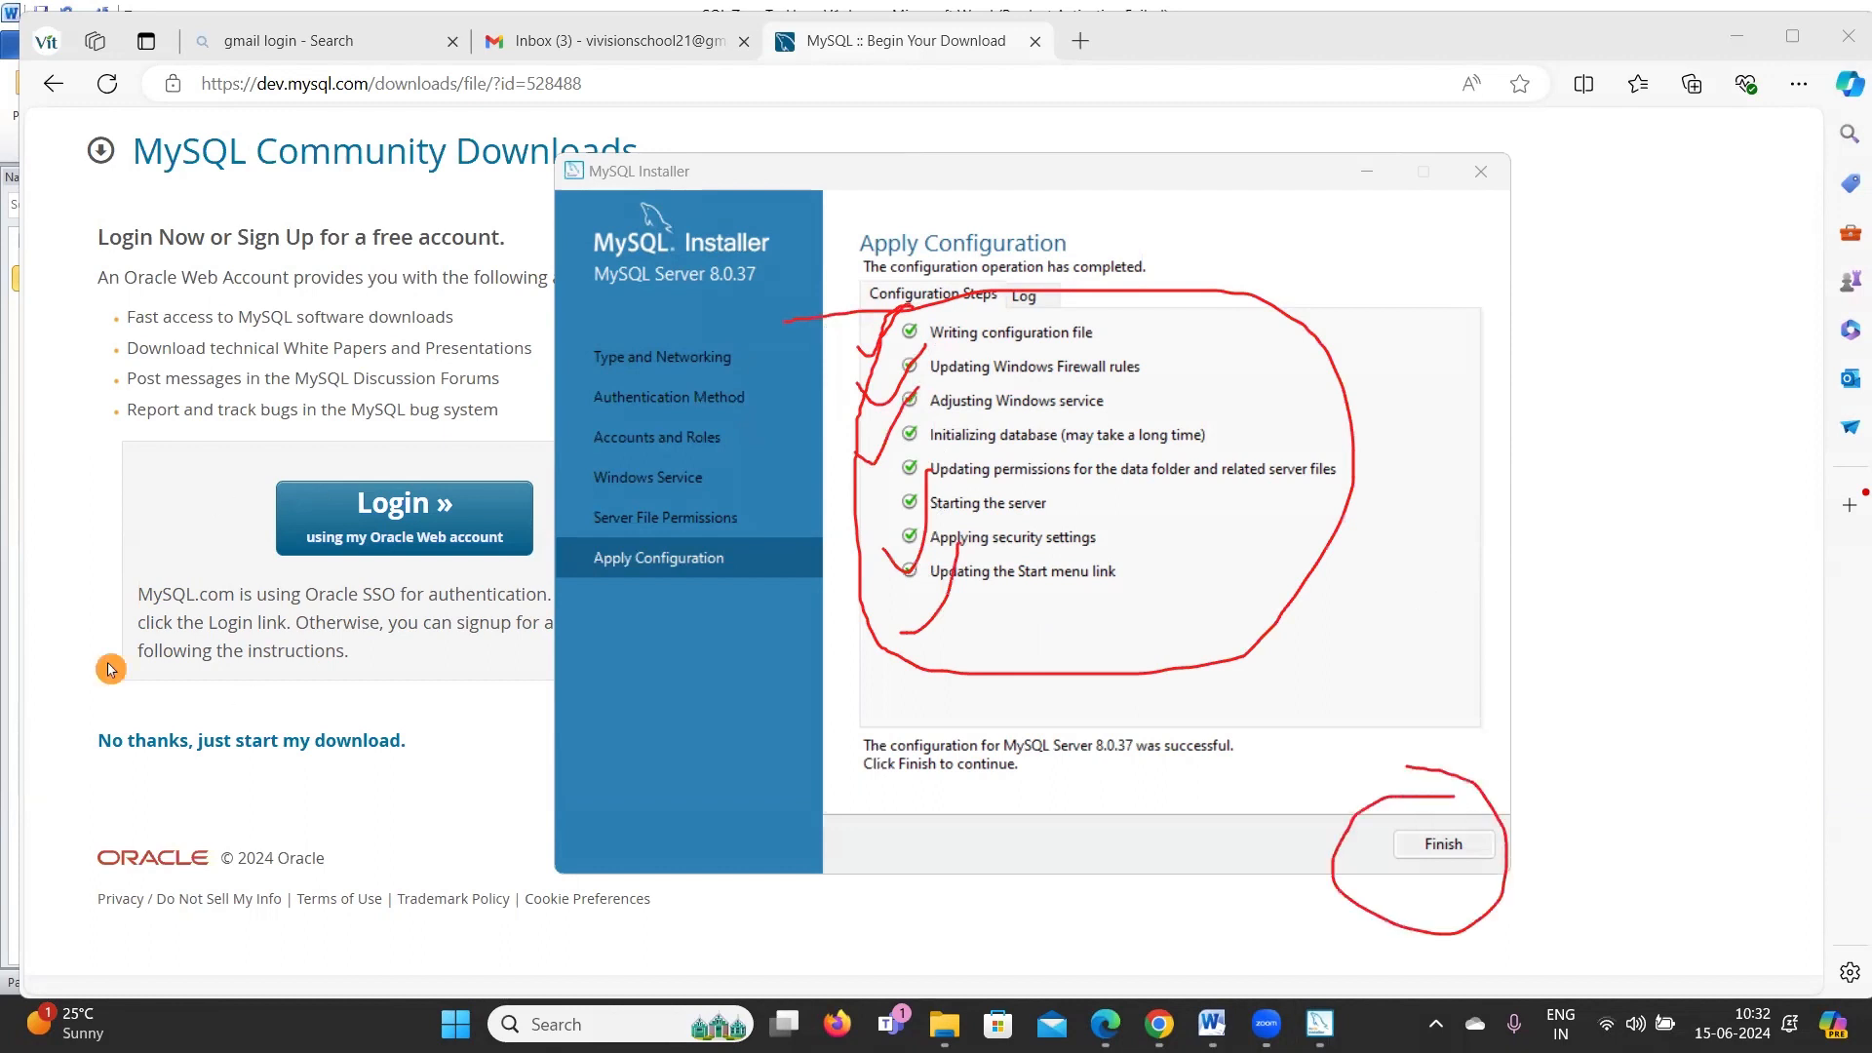
Finish the server configuration and installation with Workbench and Shell set to start after setup, and close the MySQL Shell window
click(1444, 844)
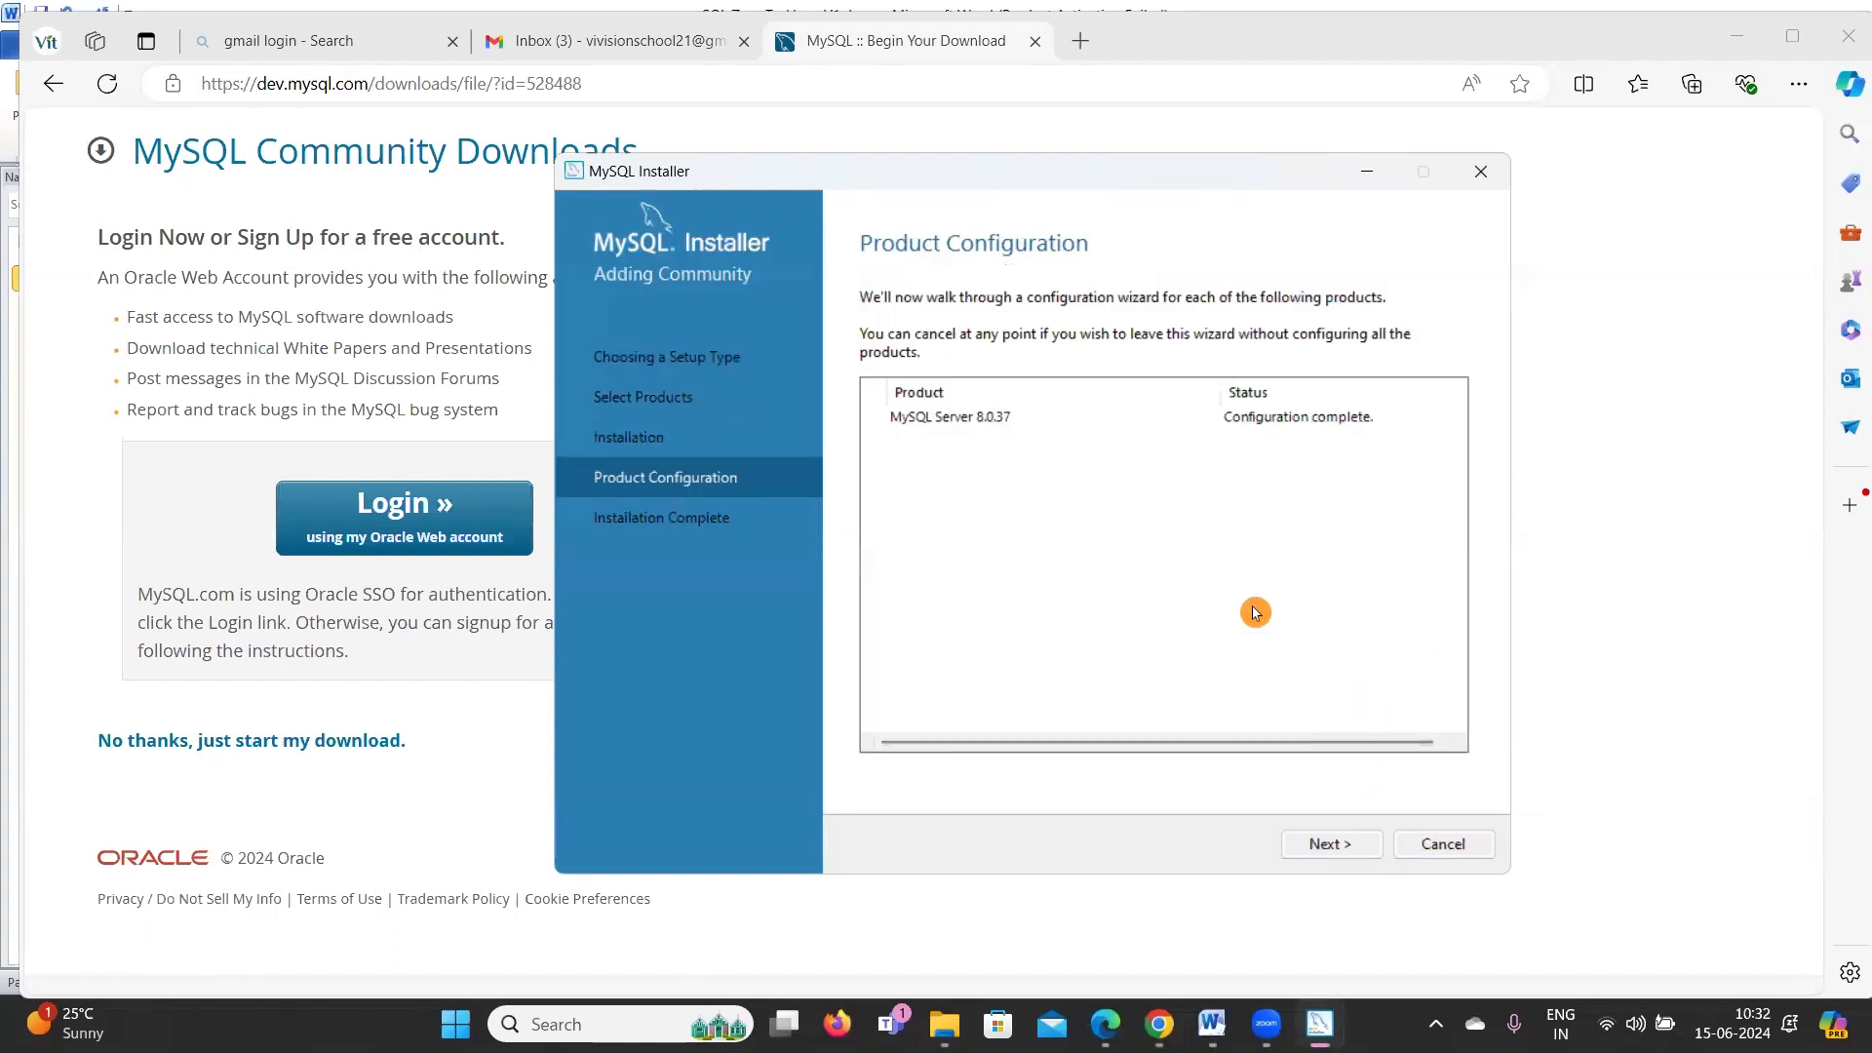
click(1349, 845)
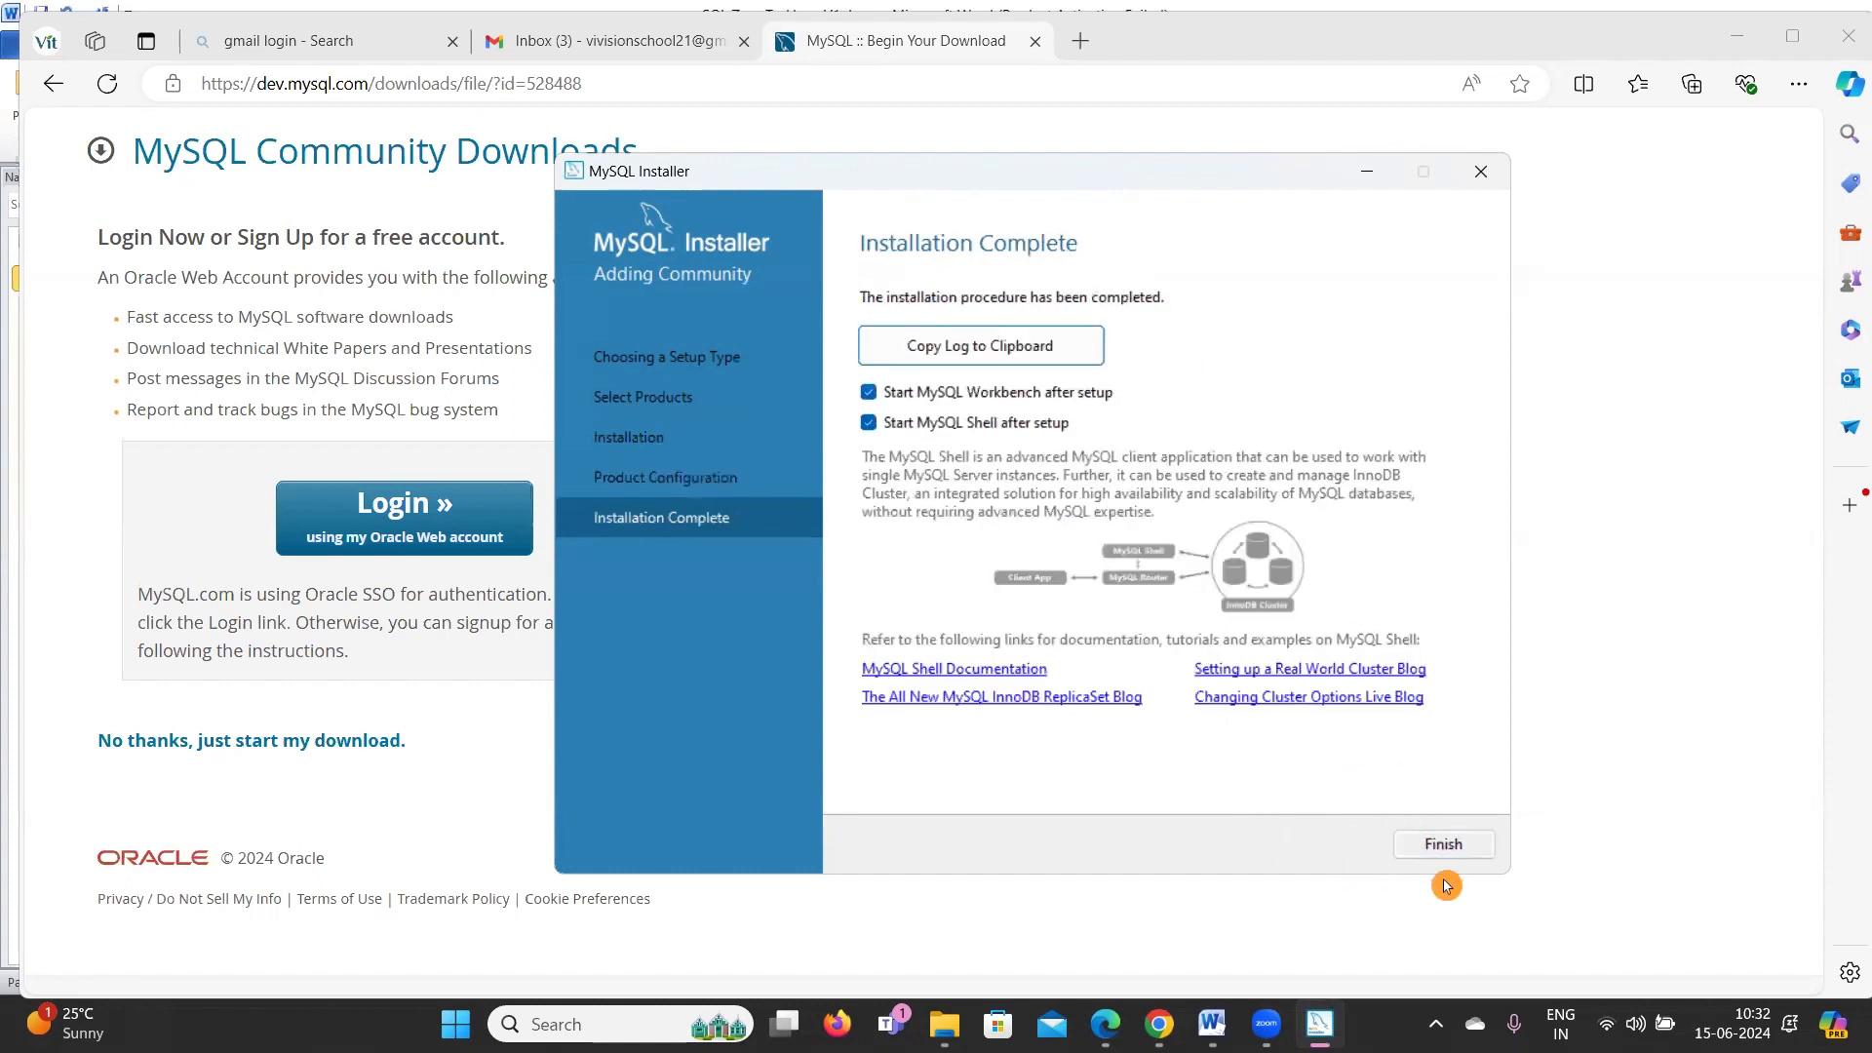
click(1443, 844)
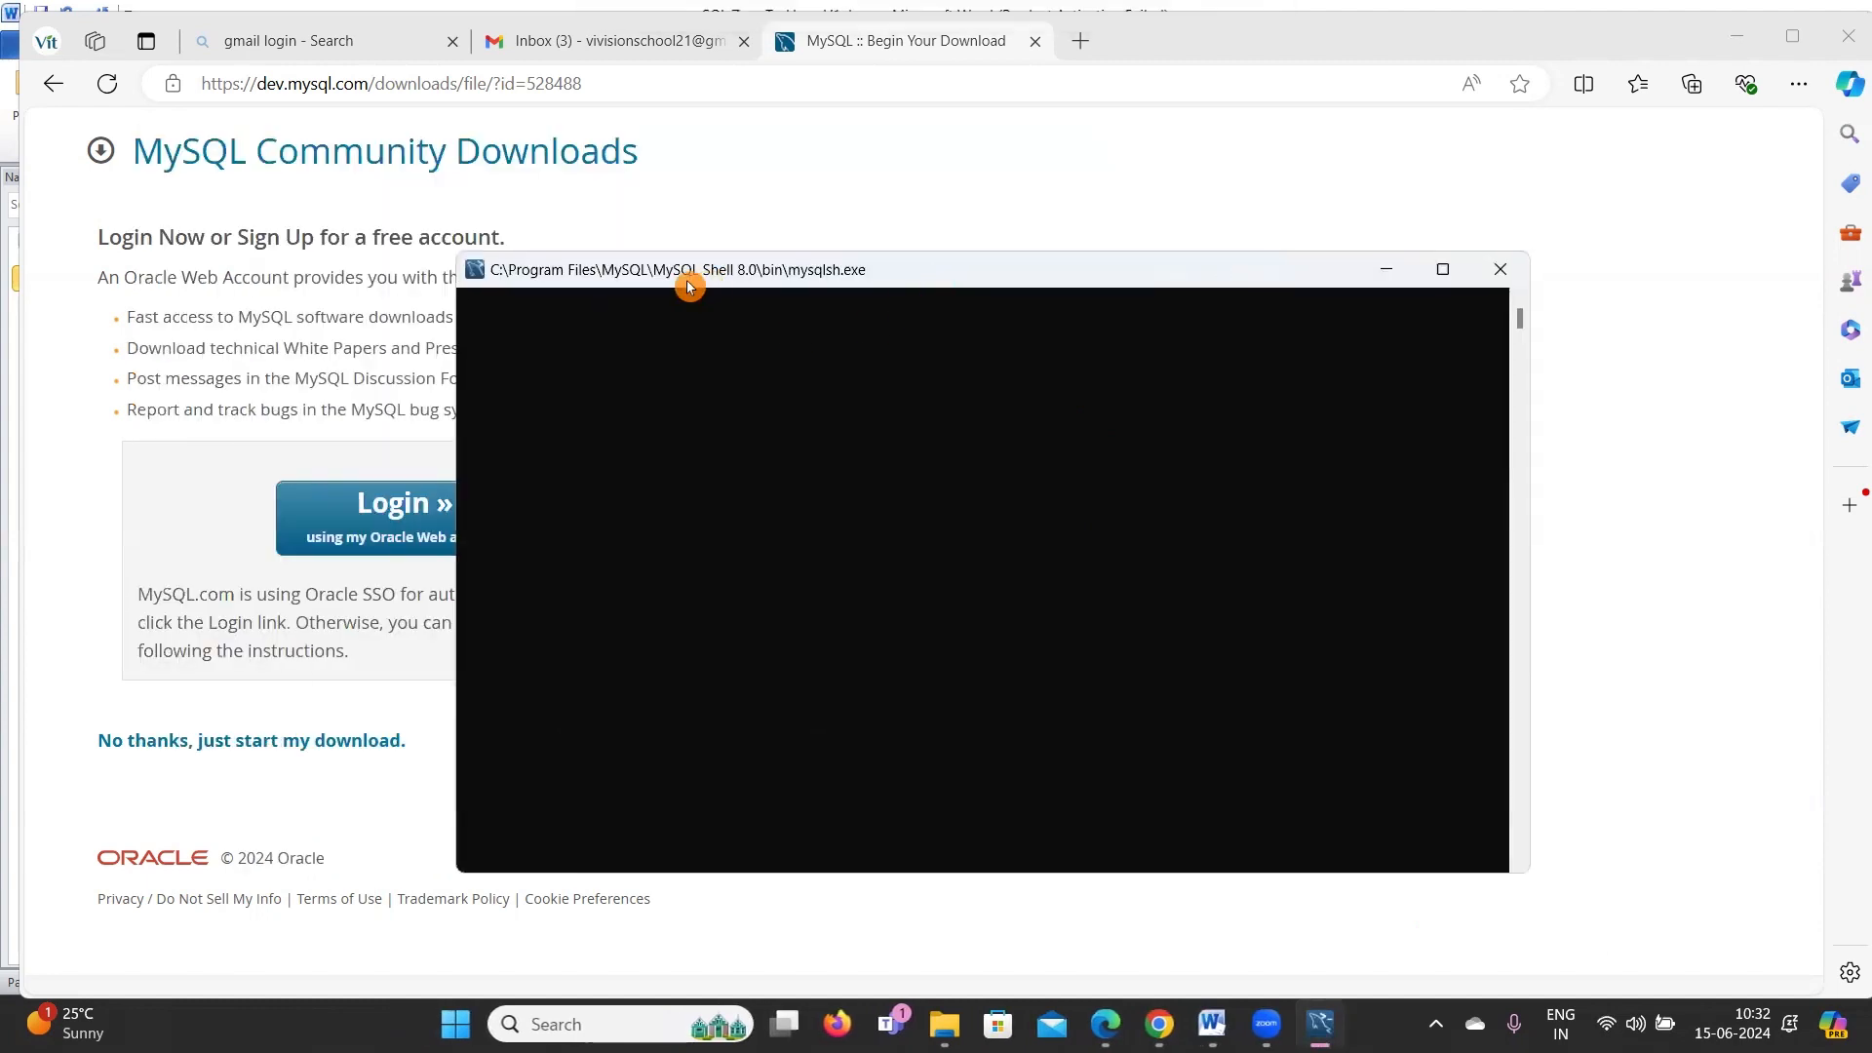
click(1495, 272)
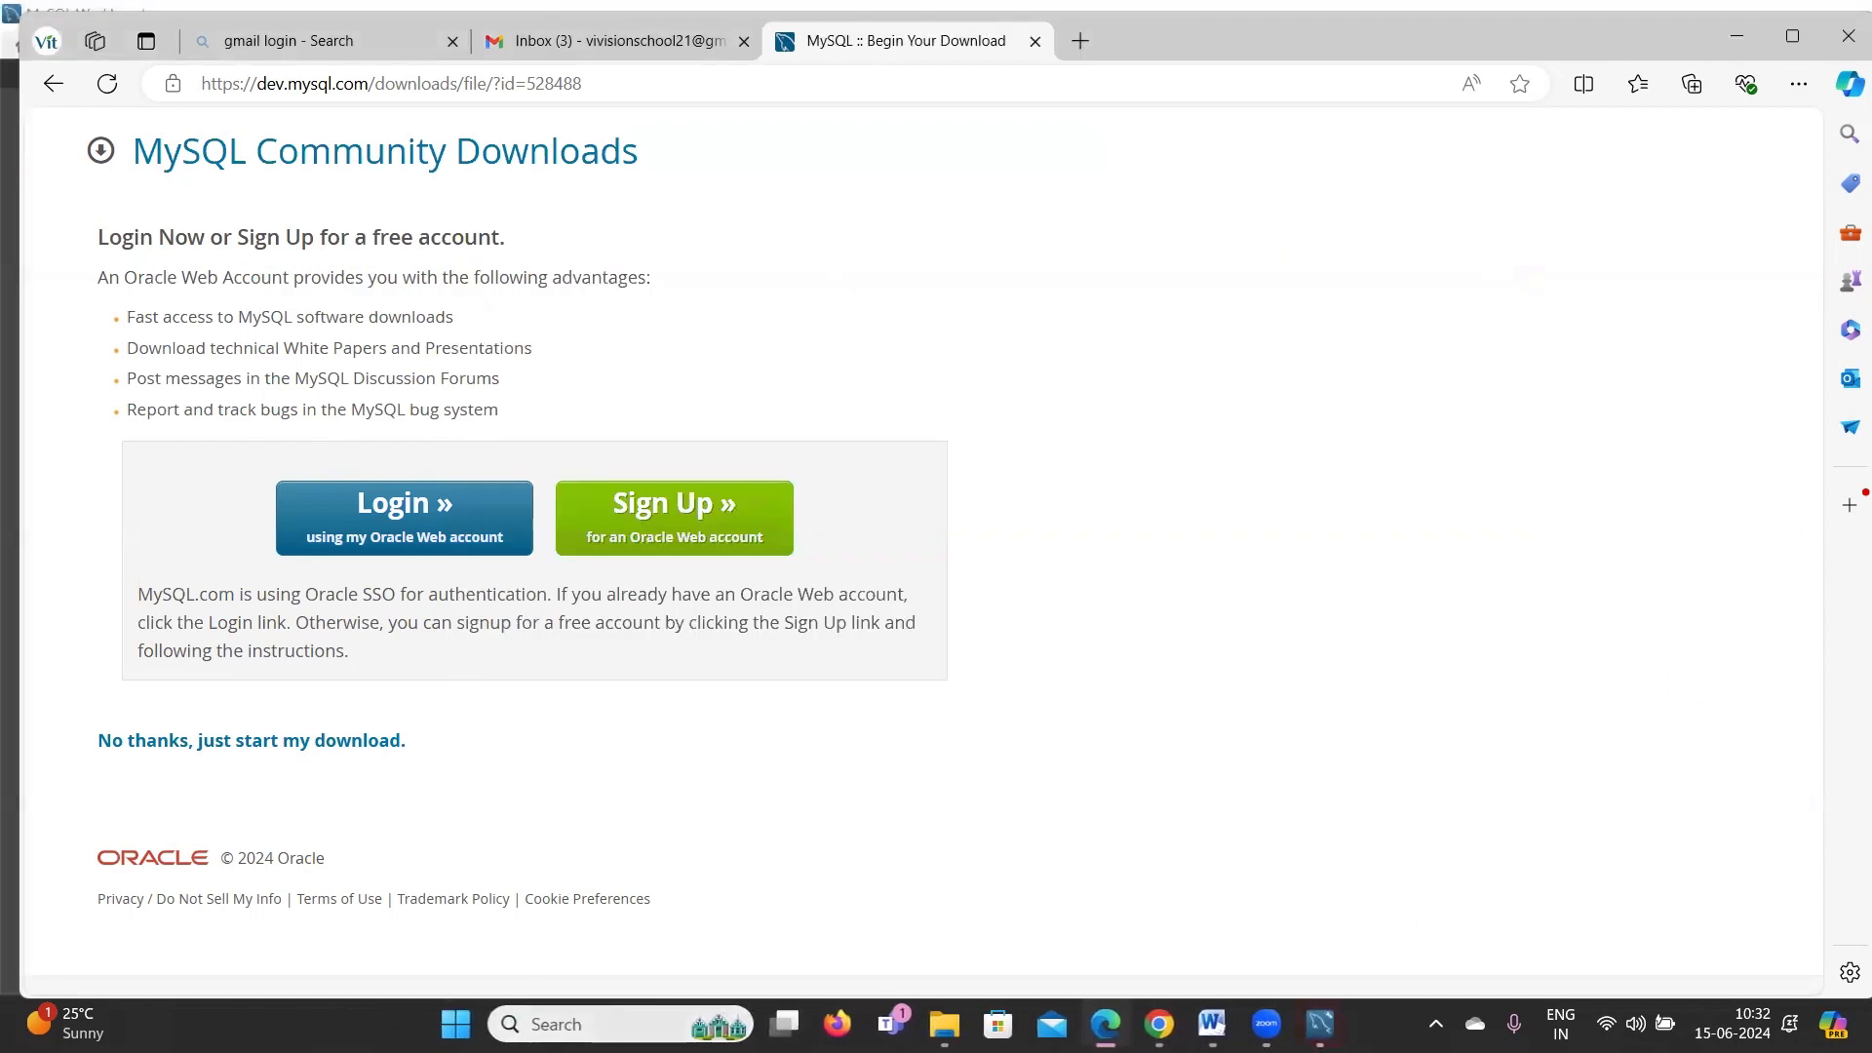
Open MySQL Workbench 8.0 CE and connect to Local instance MySQL80, entering the root account password
click(598, 1024)
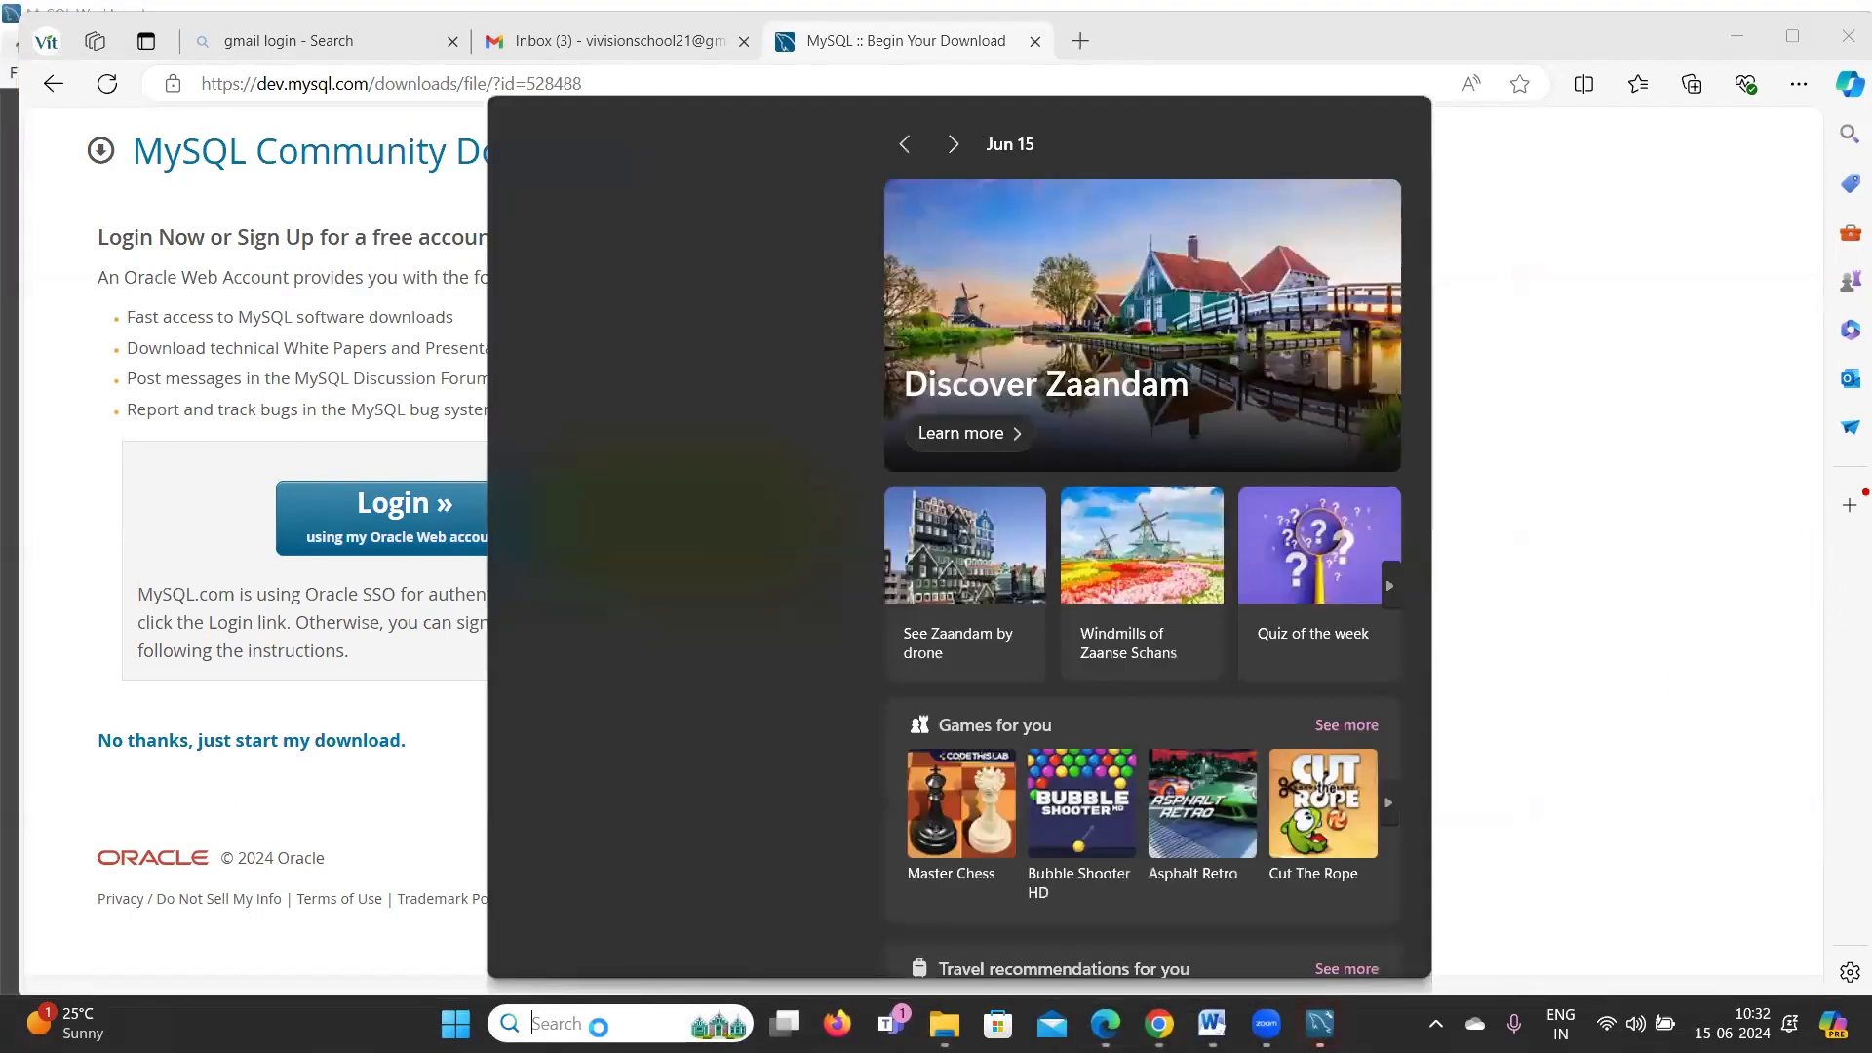
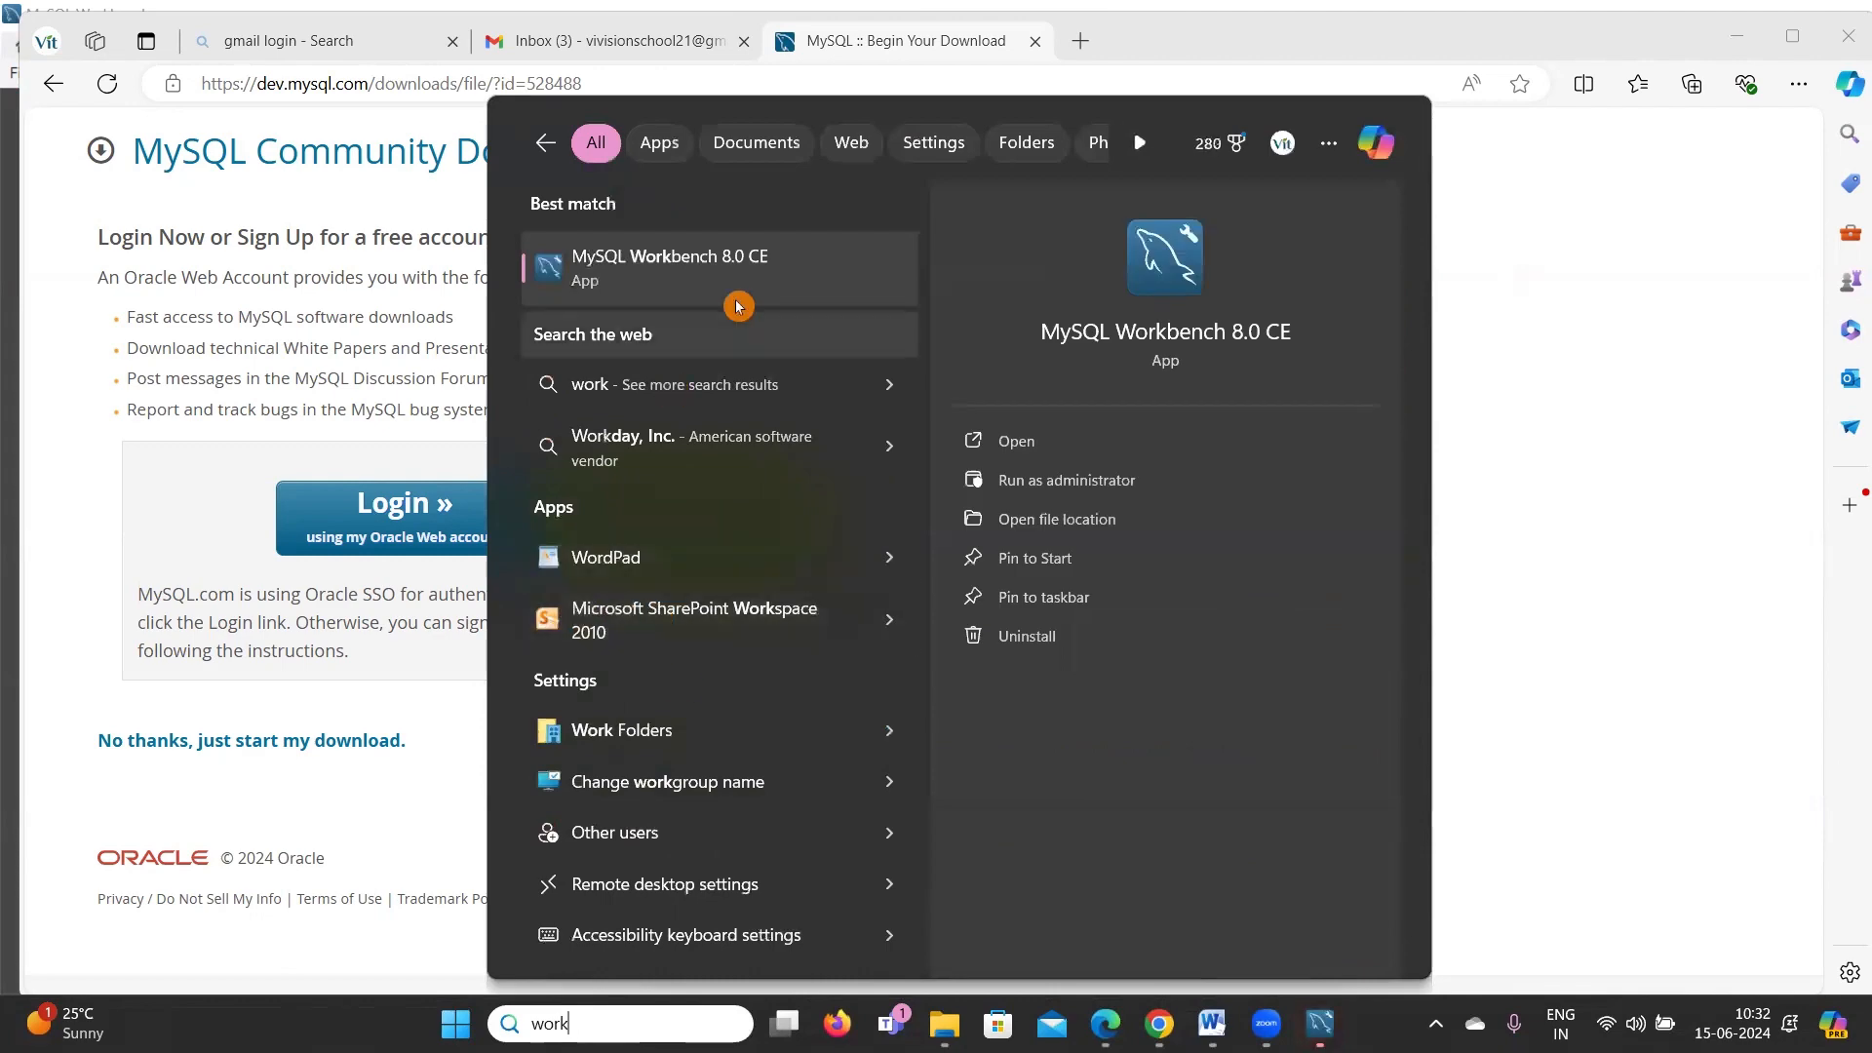
click(687, 273)
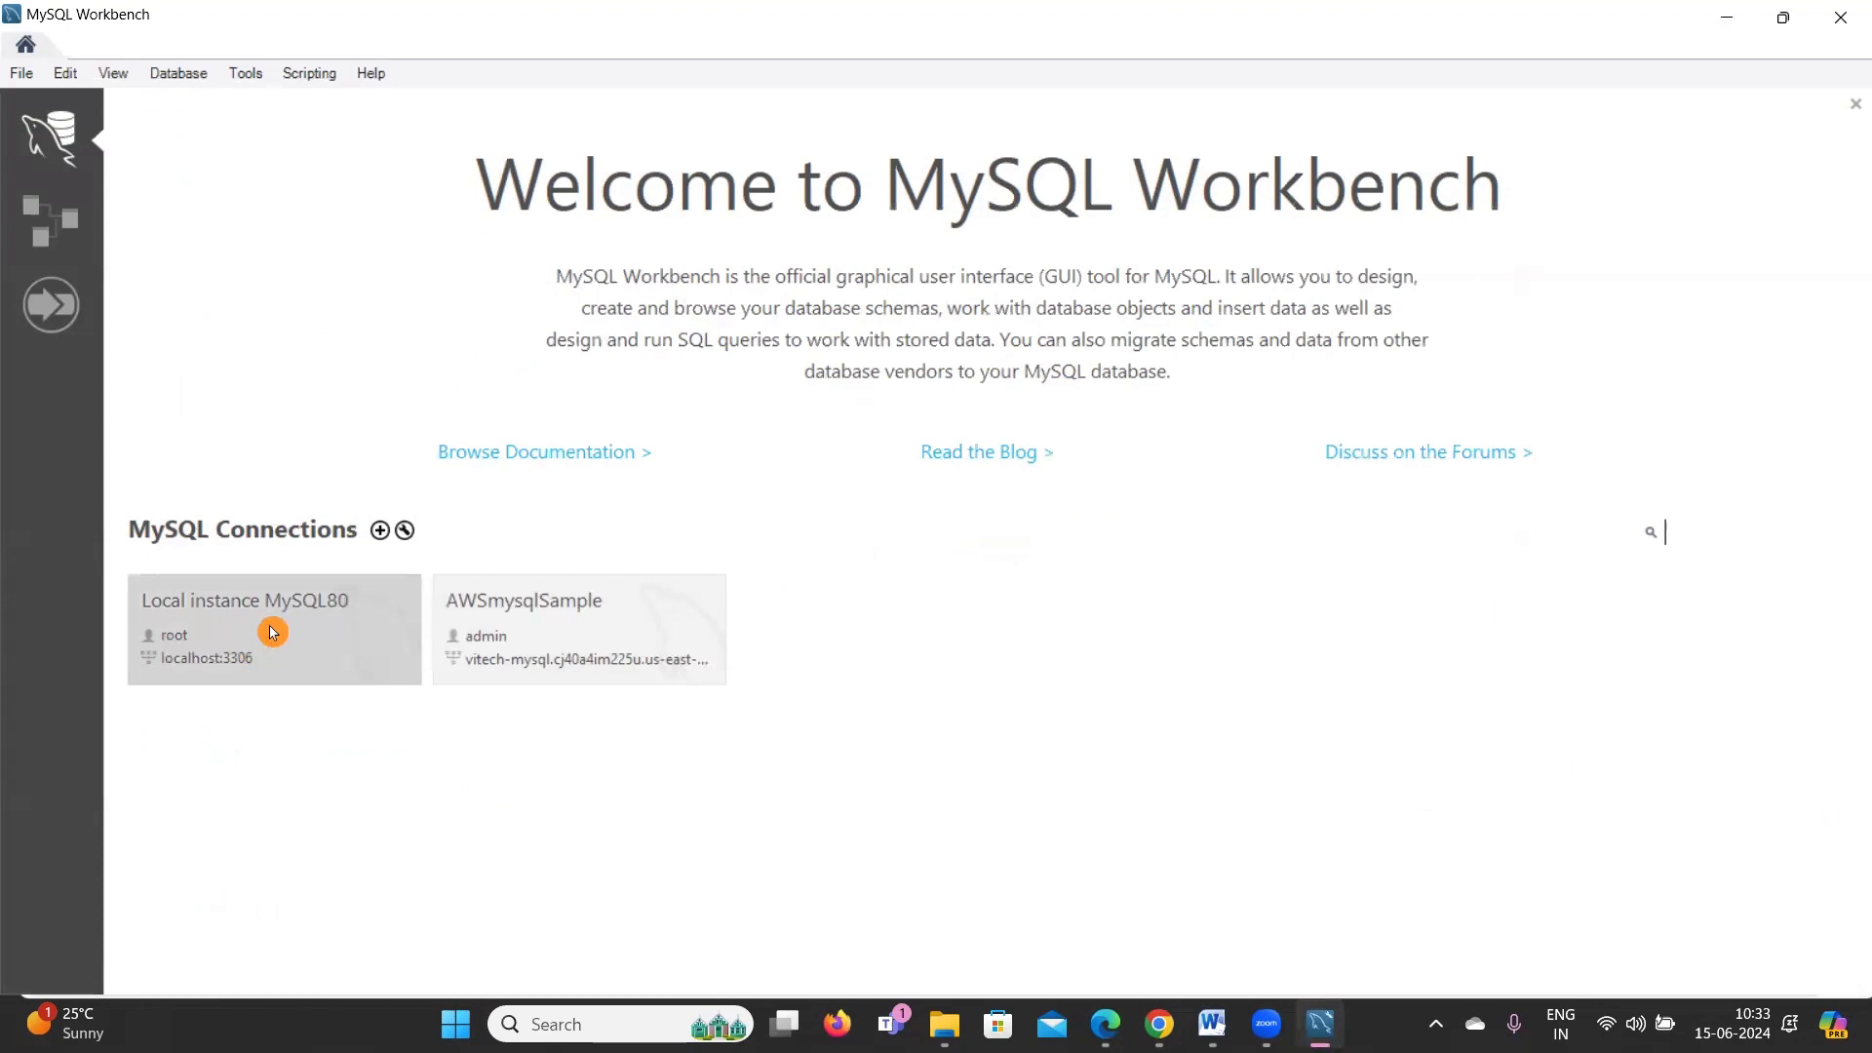
click(272, 632)
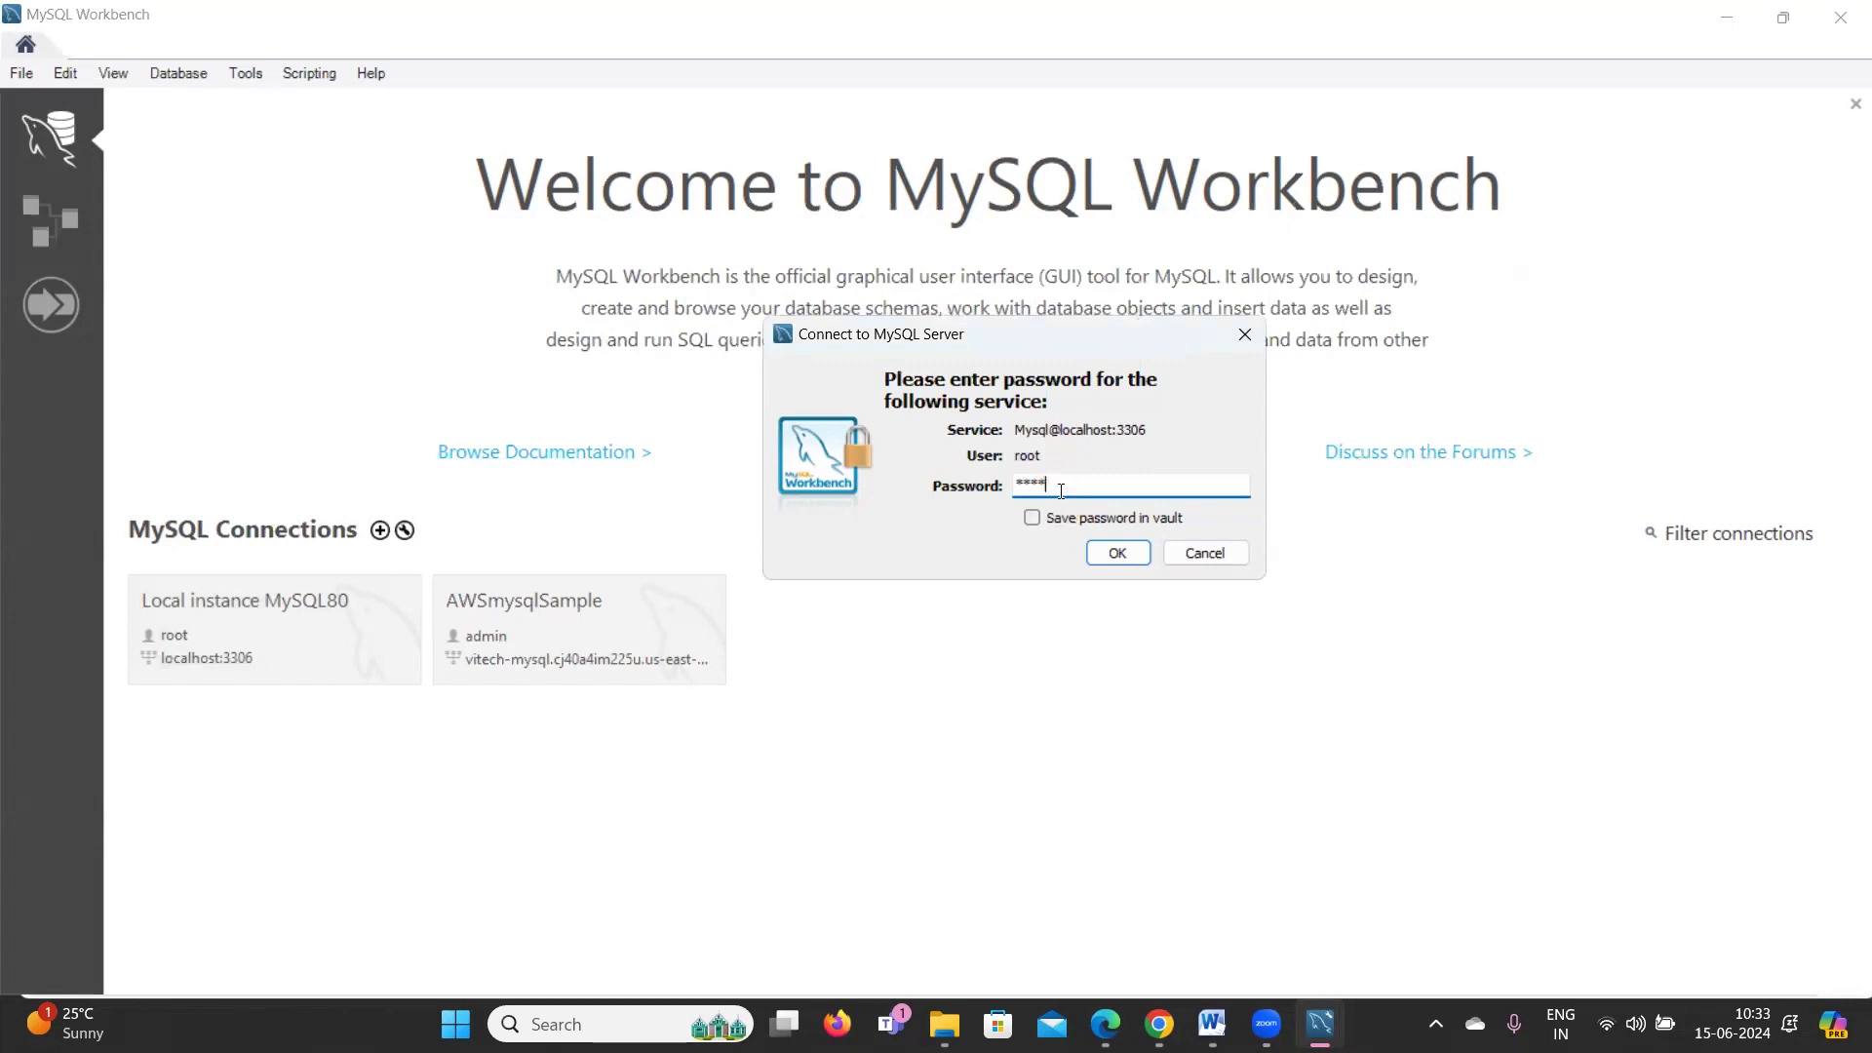
click(1113, 554)
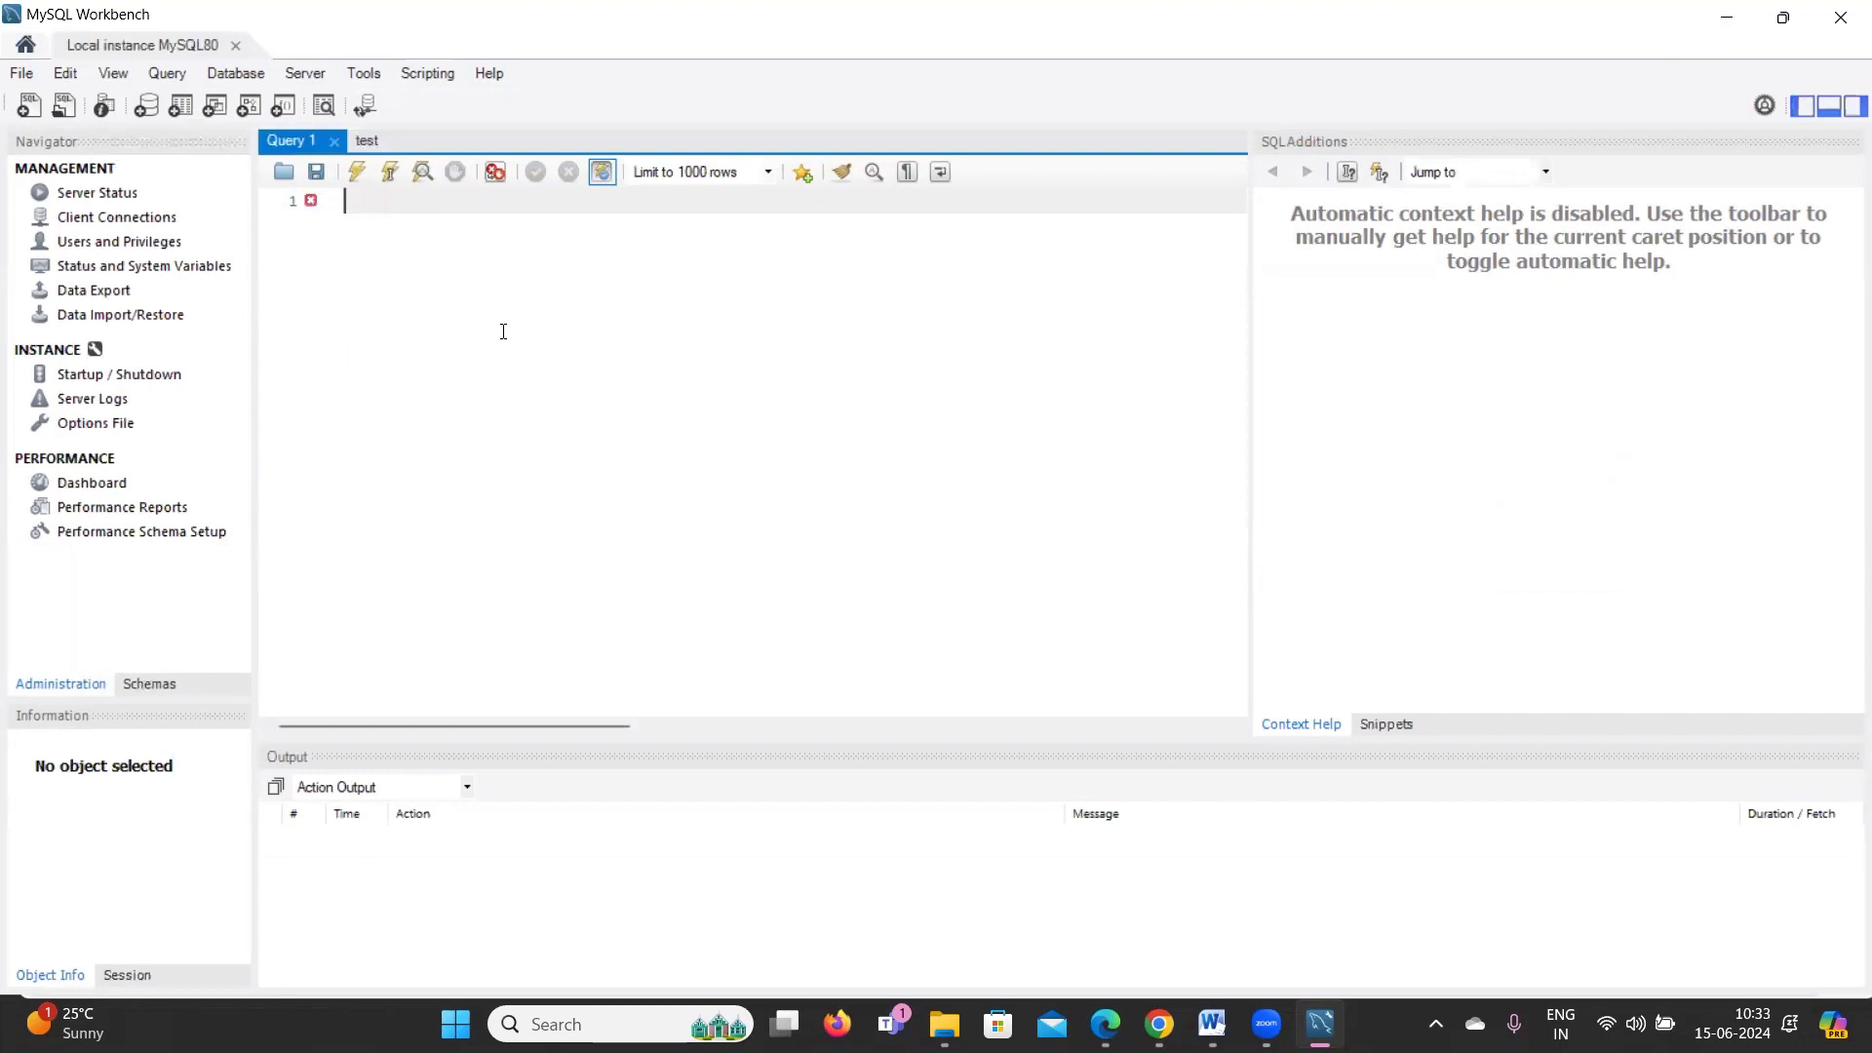
Write the statement "show databases;" in the Query 1 editor and execute it
scroll(556, 343, up, 2)
scroll(556, 343, up, 3)
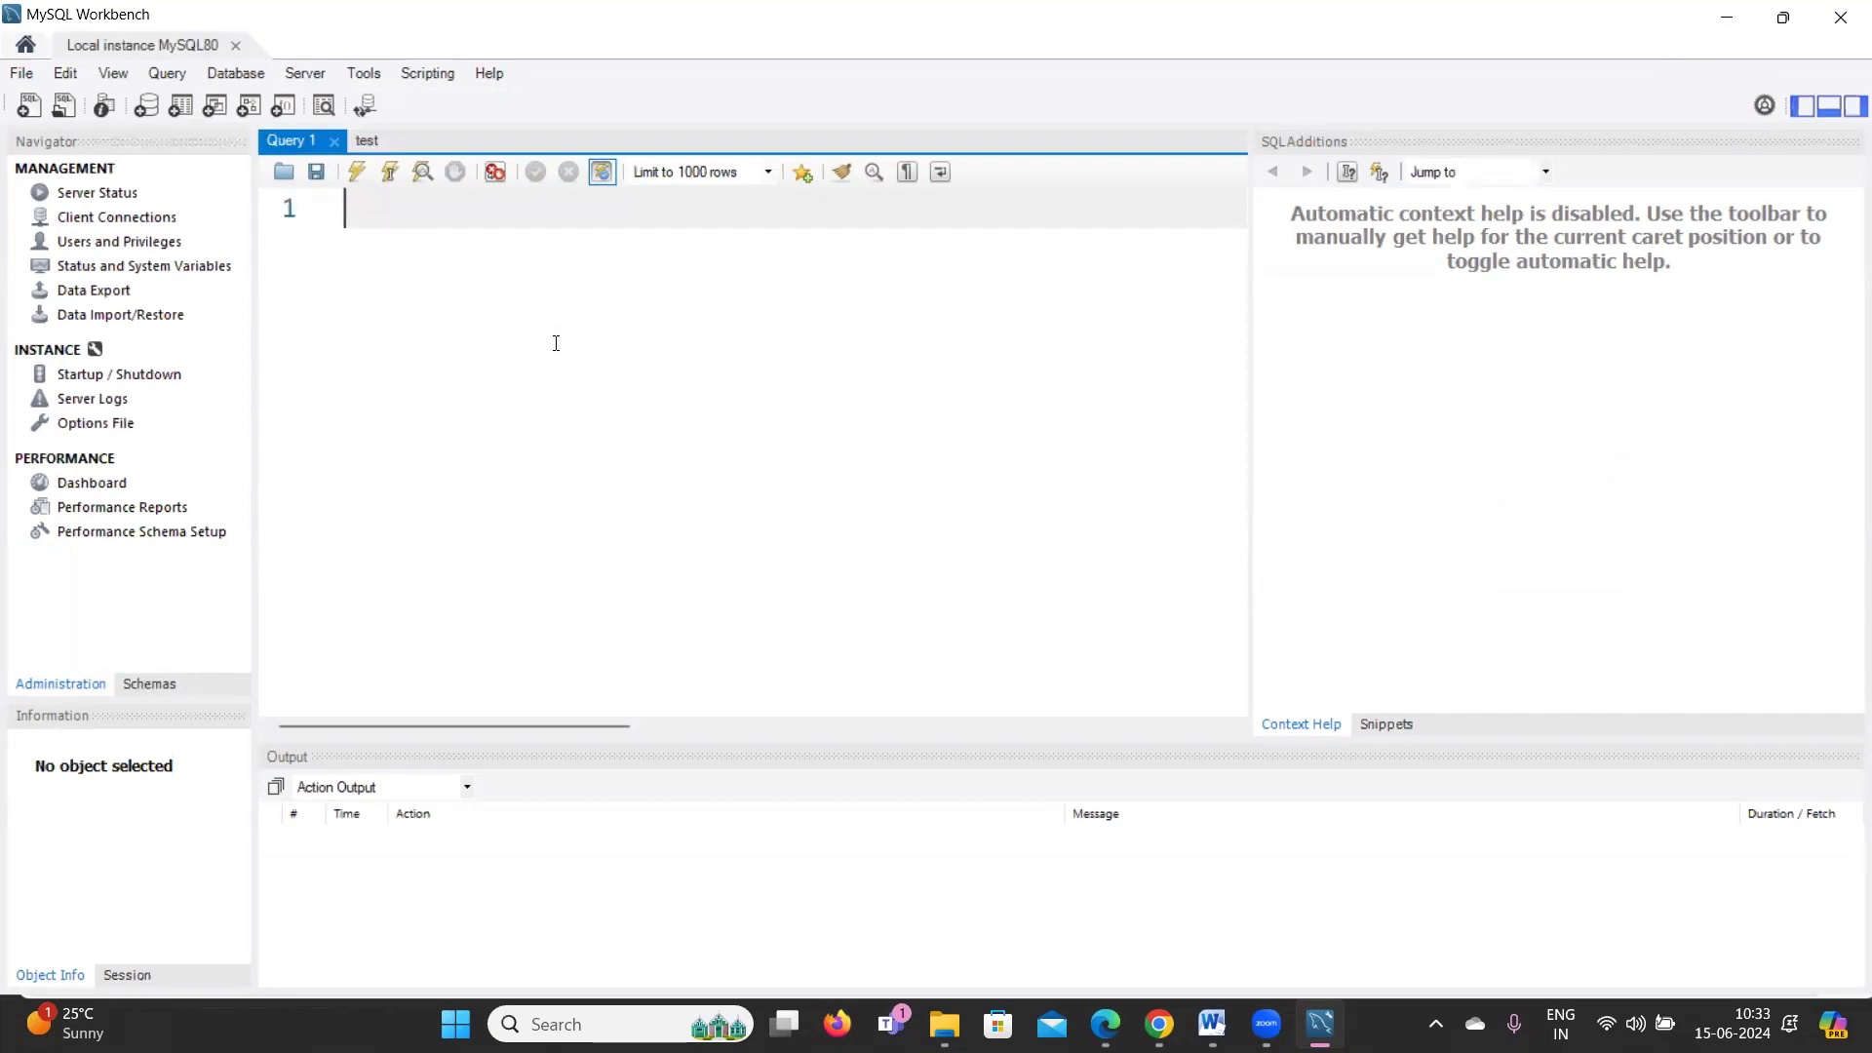
text(s)
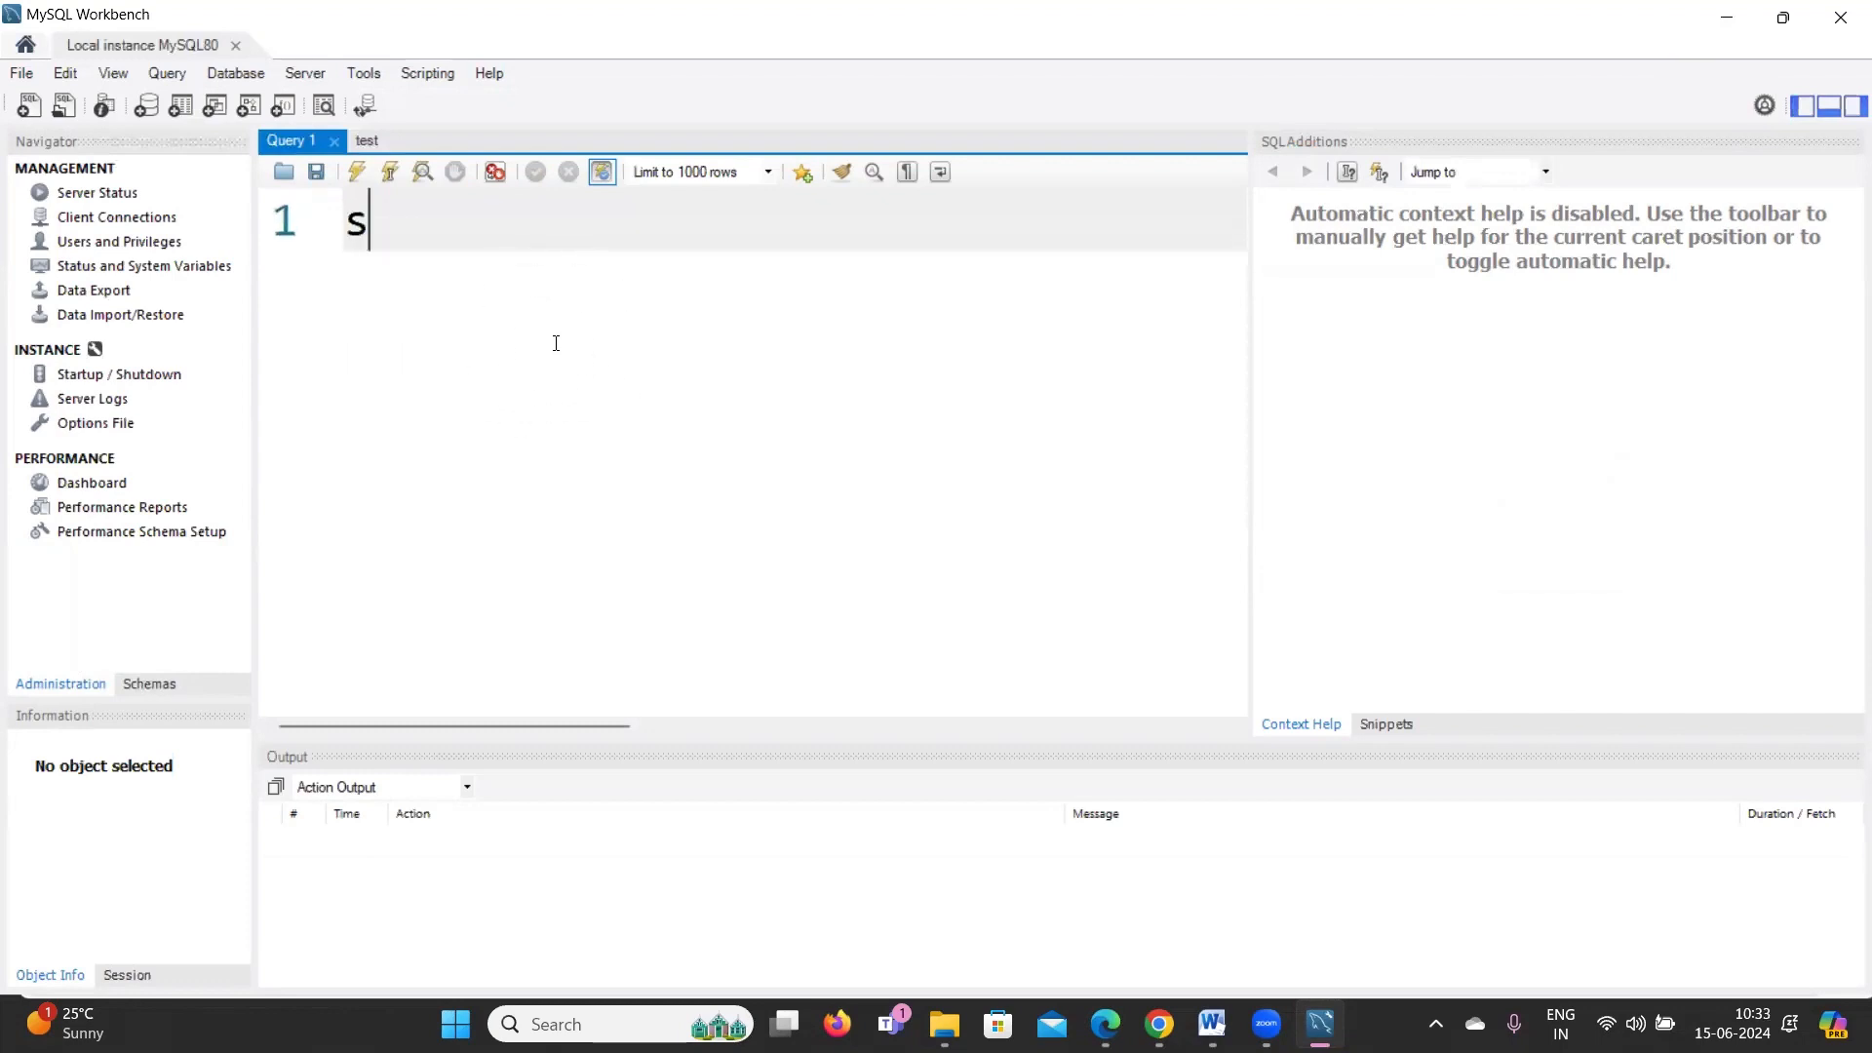
text(how data)
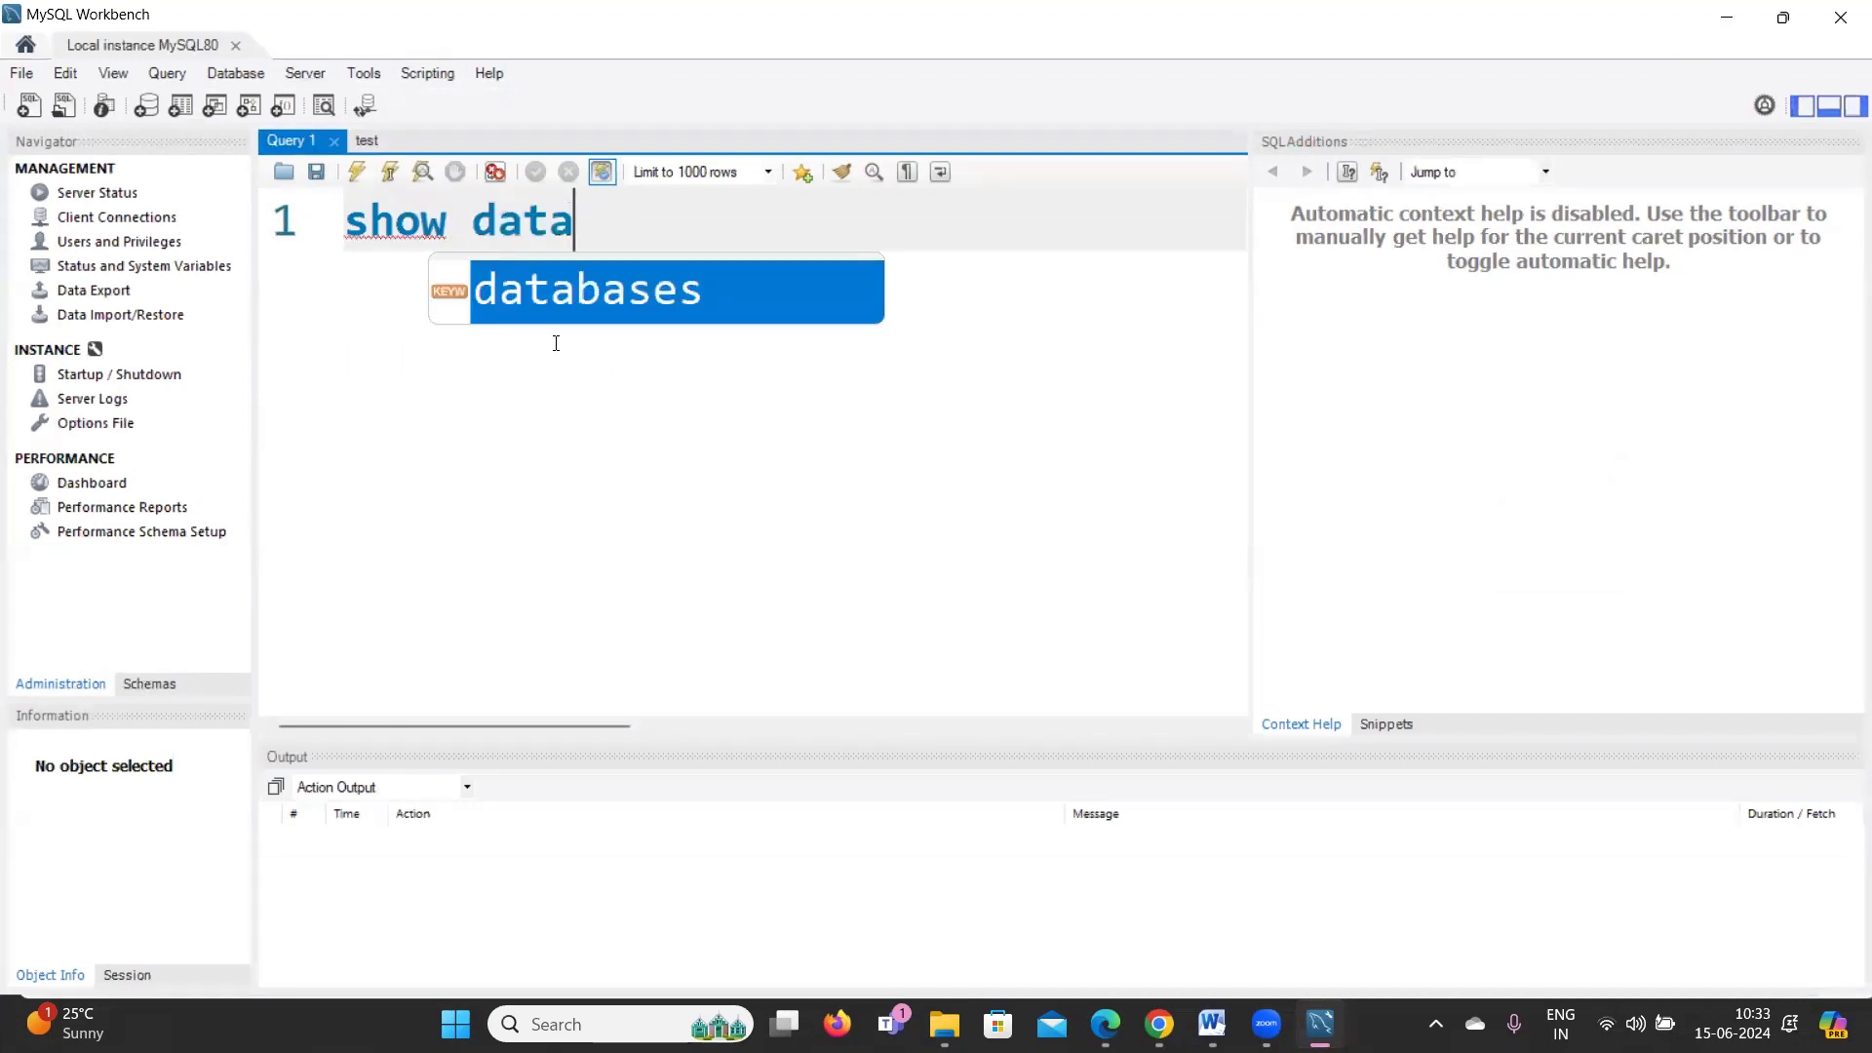
double_click(663, 304)
text(;)
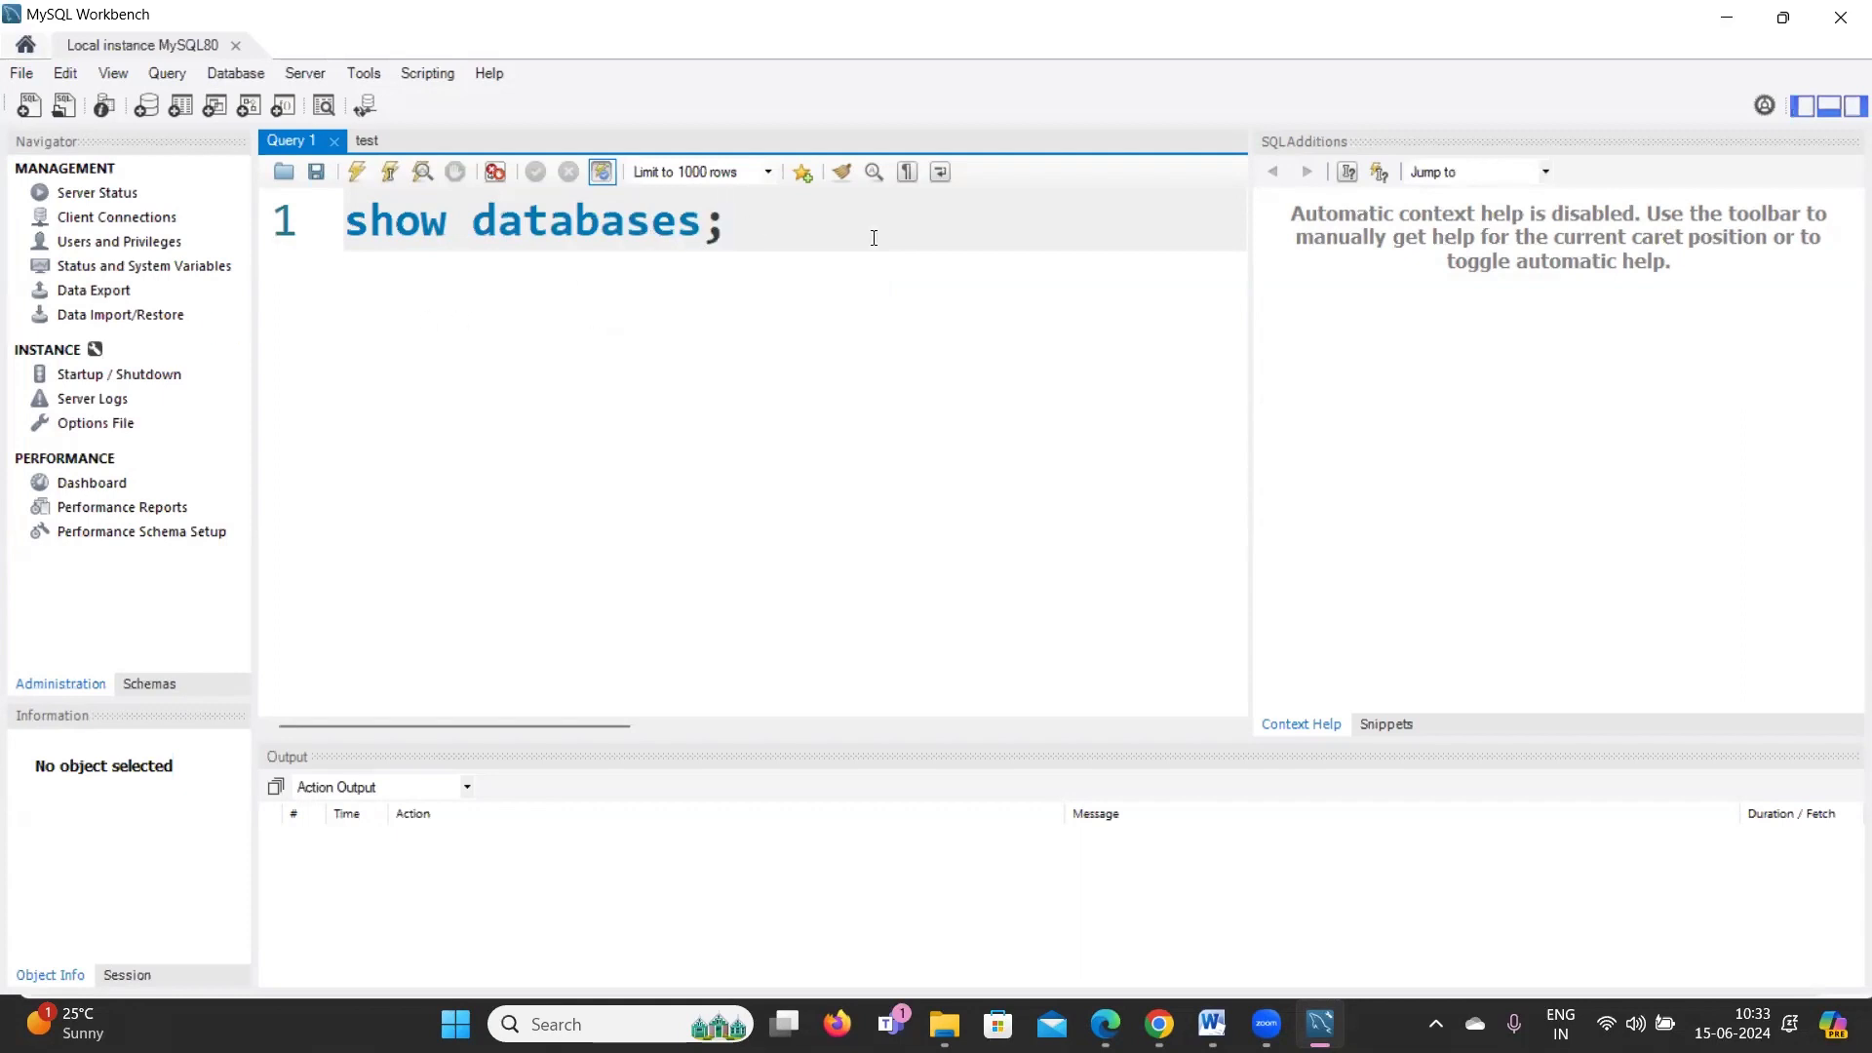
key(ctrl+a)
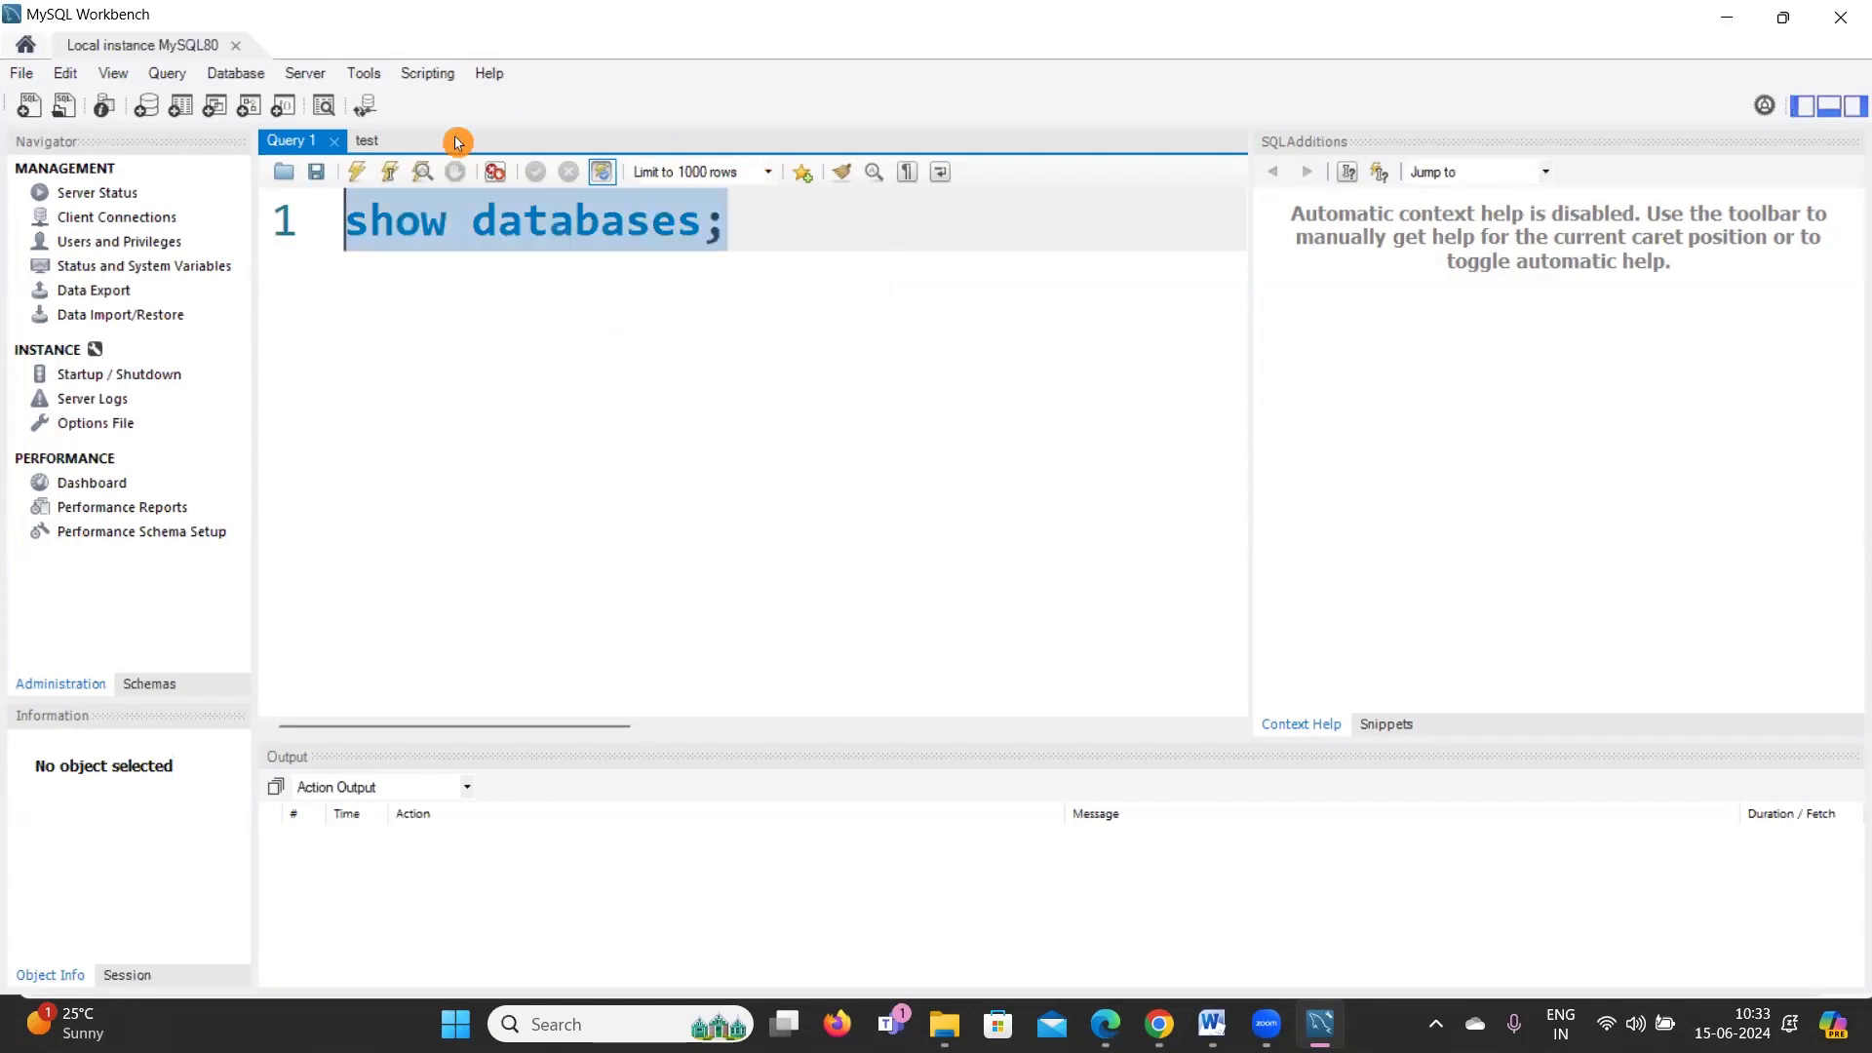
click(357, 174)
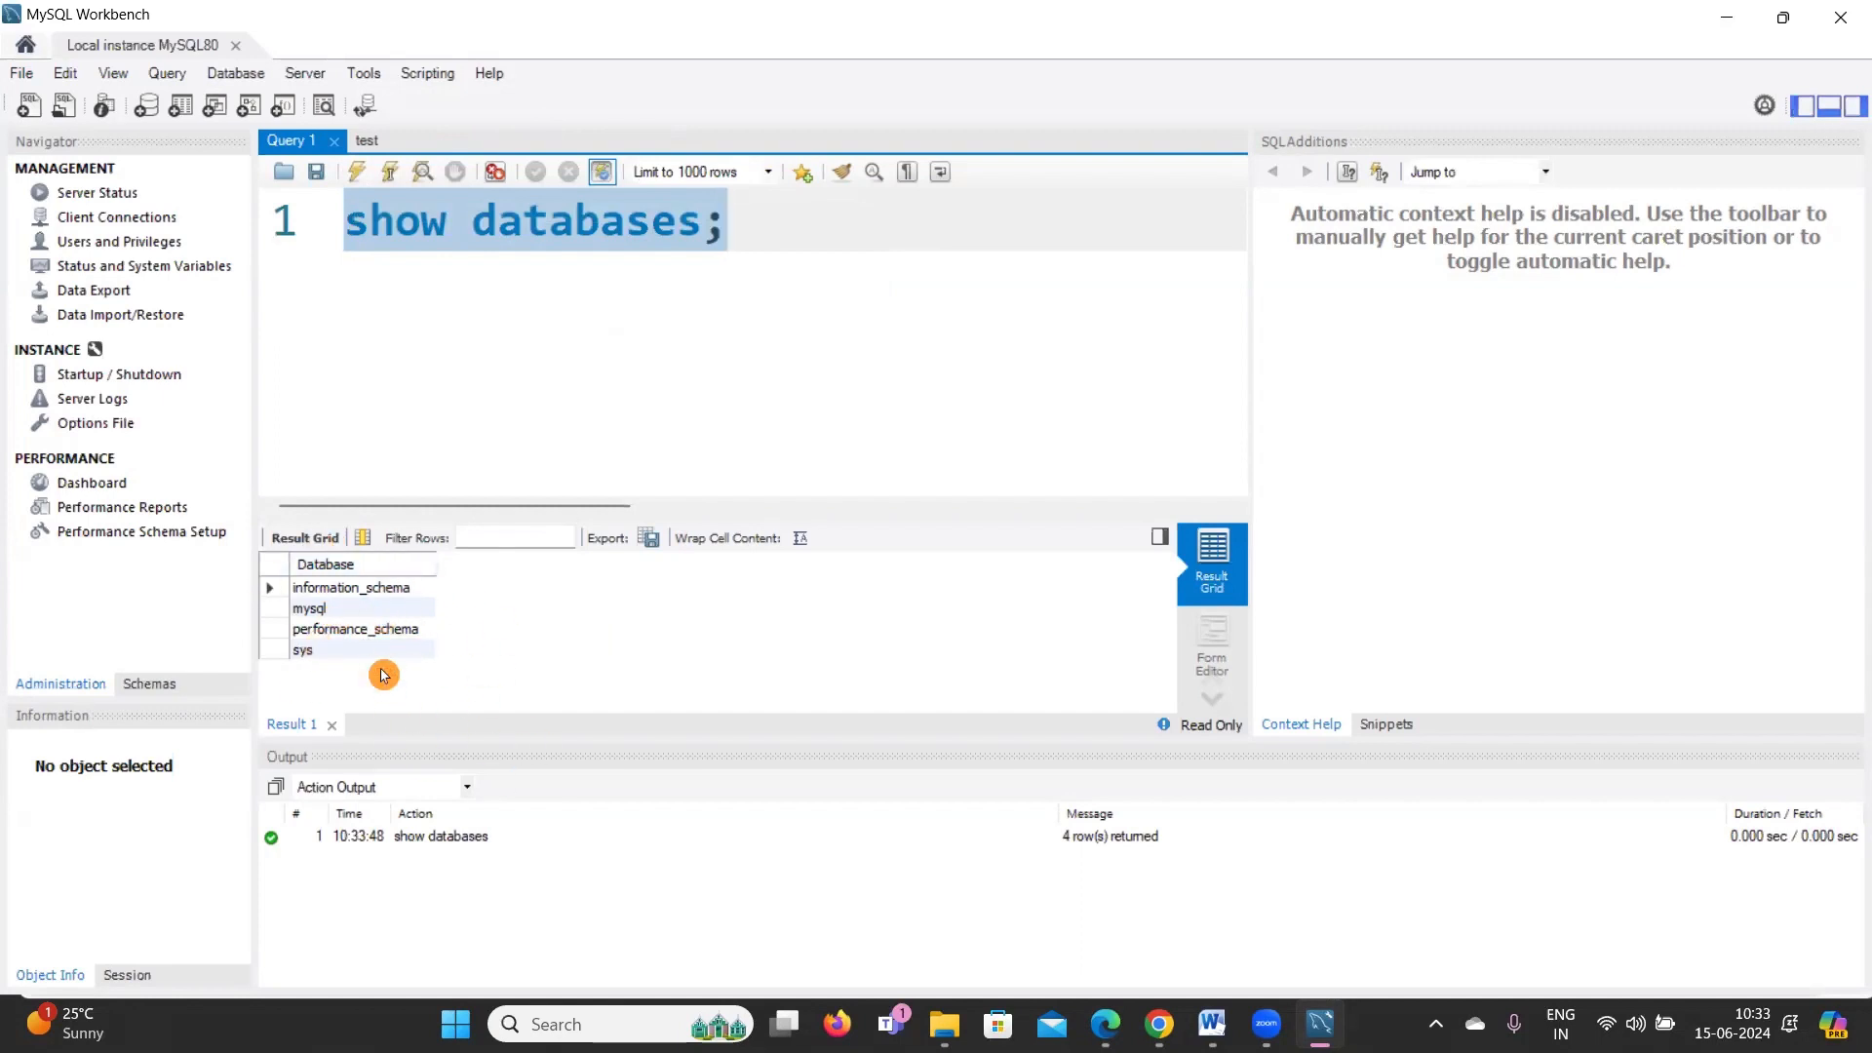
Add the statement "create database vivision;" on line 2 and execute only that statement
click(796, 248)
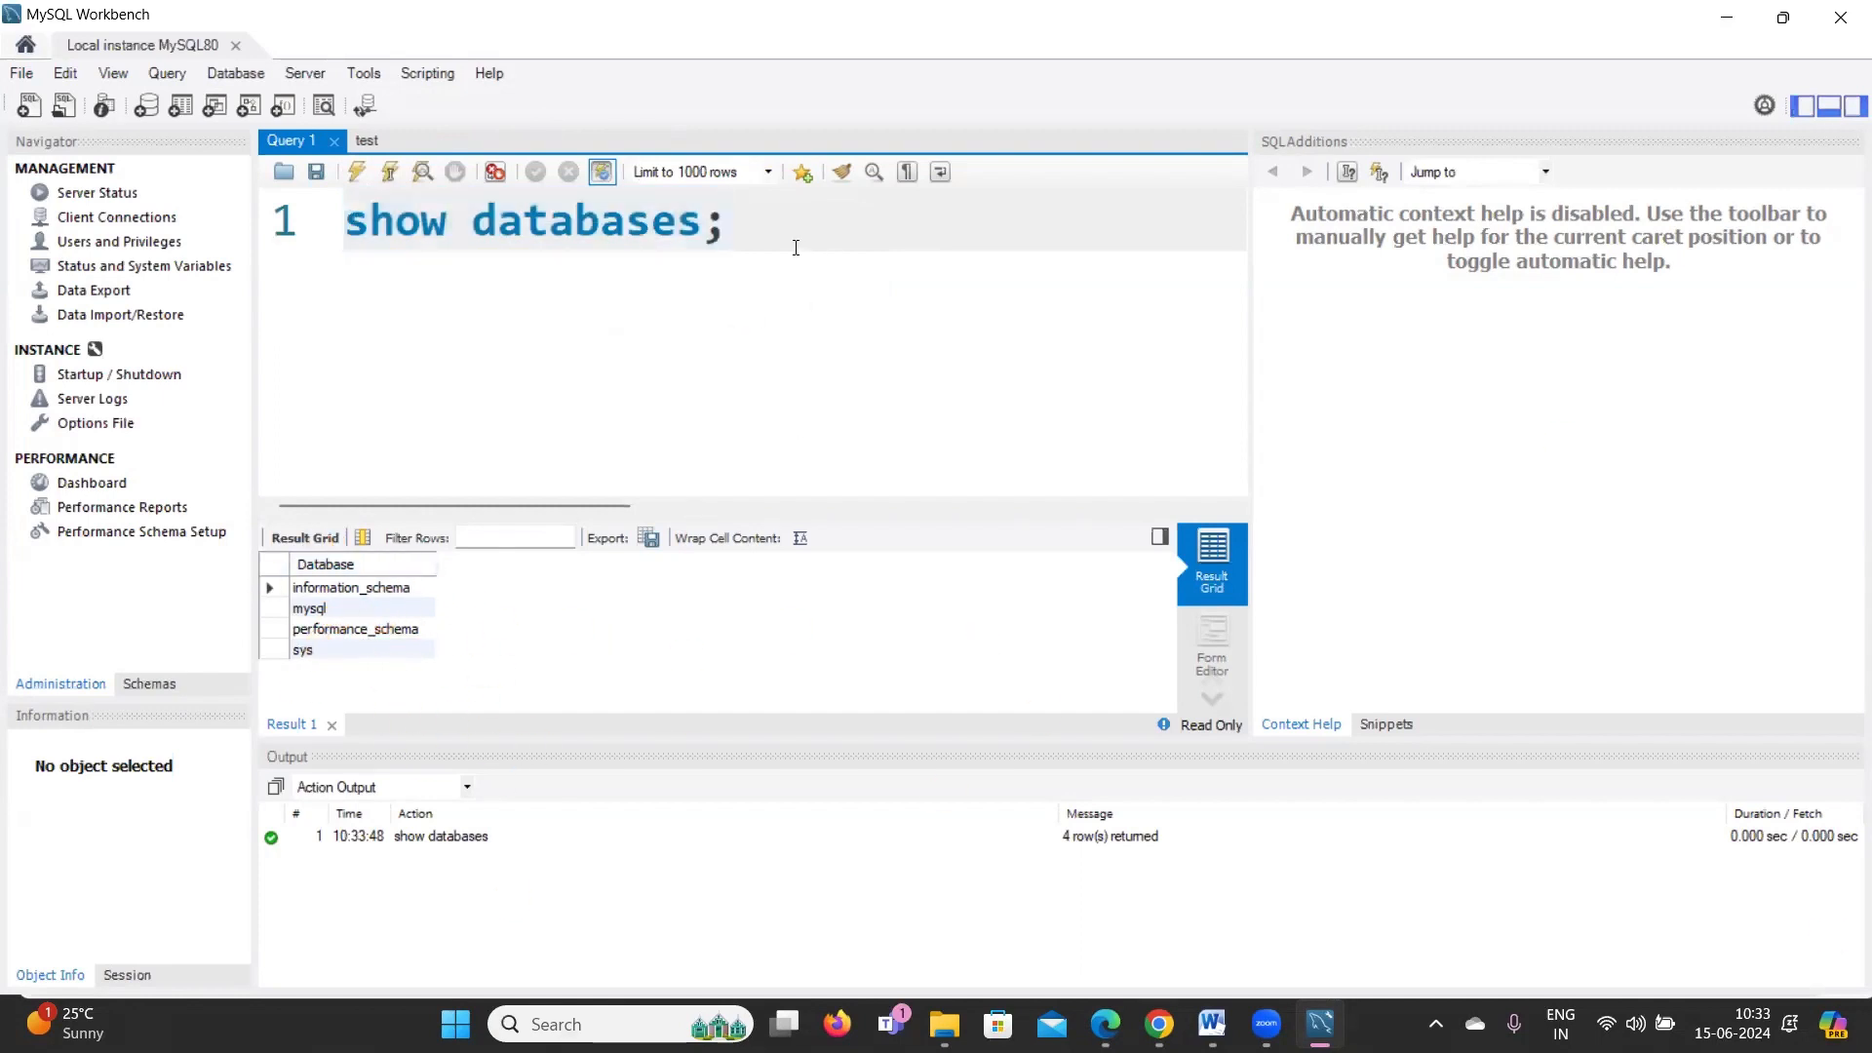
key(Return)
text(cre)
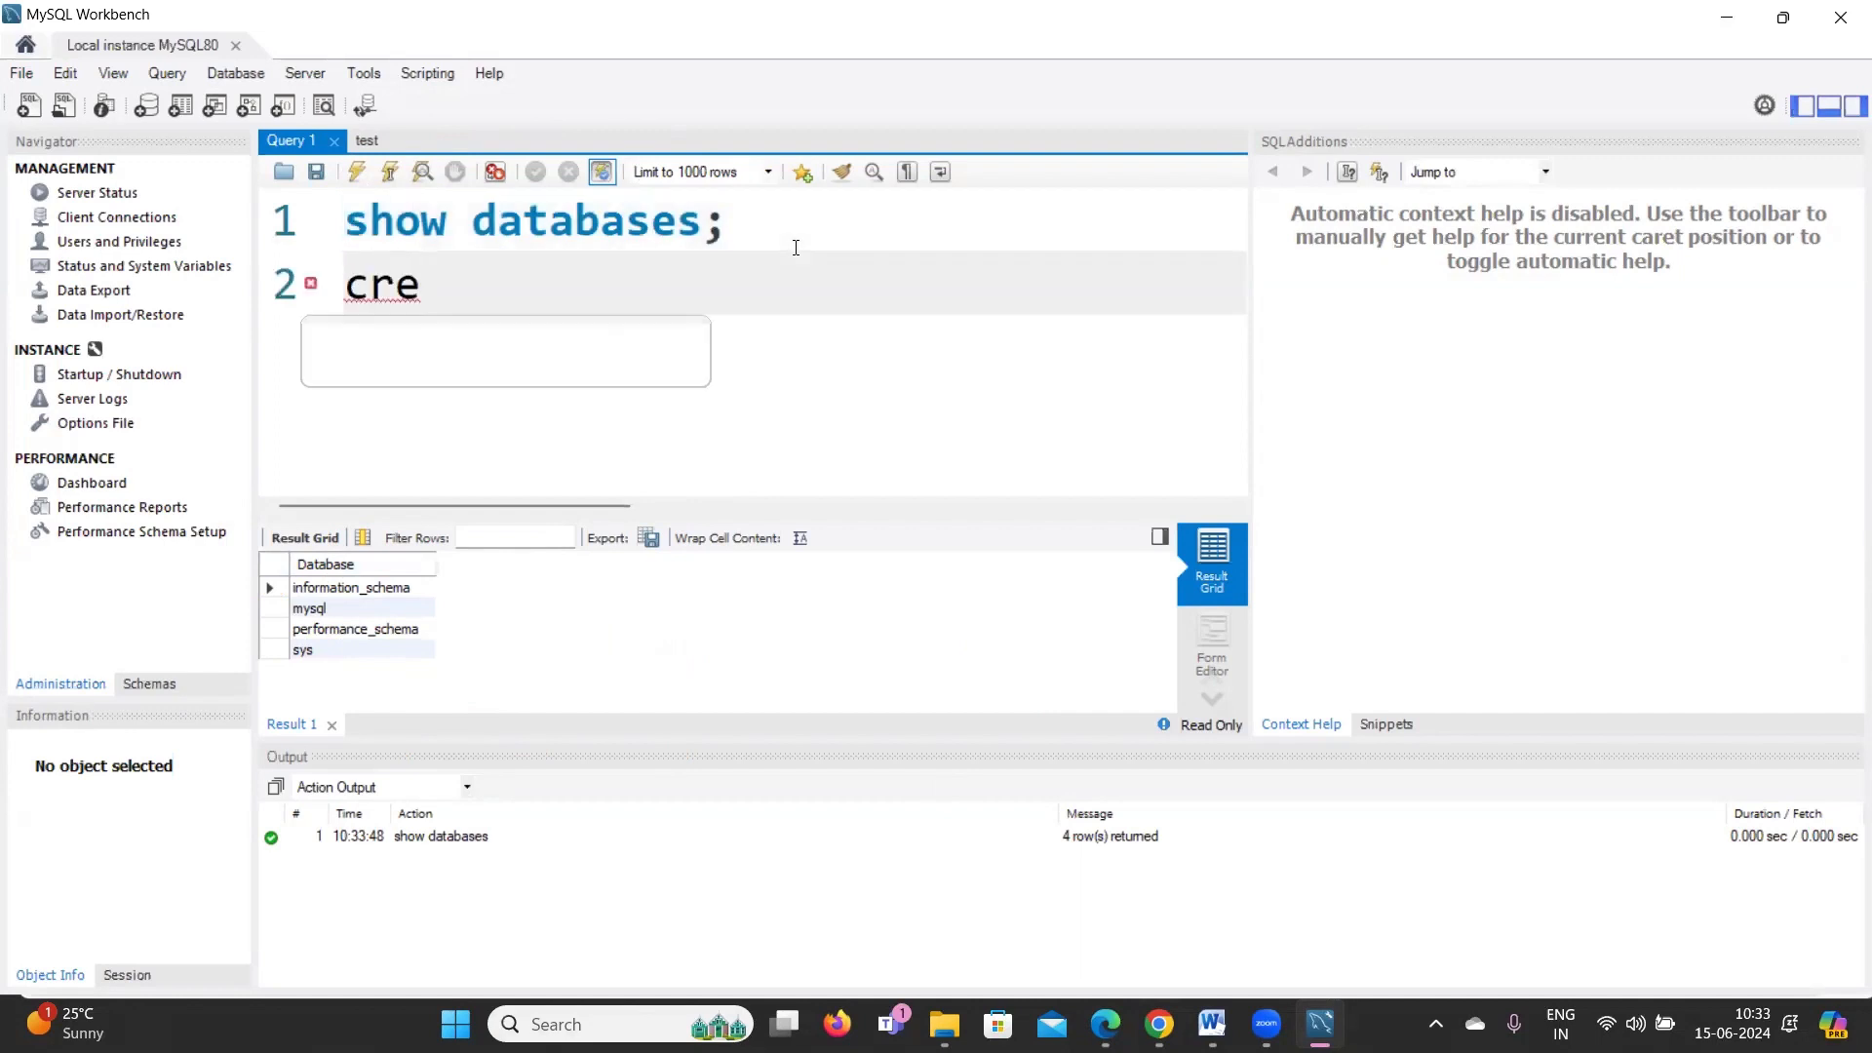
text(ate da)
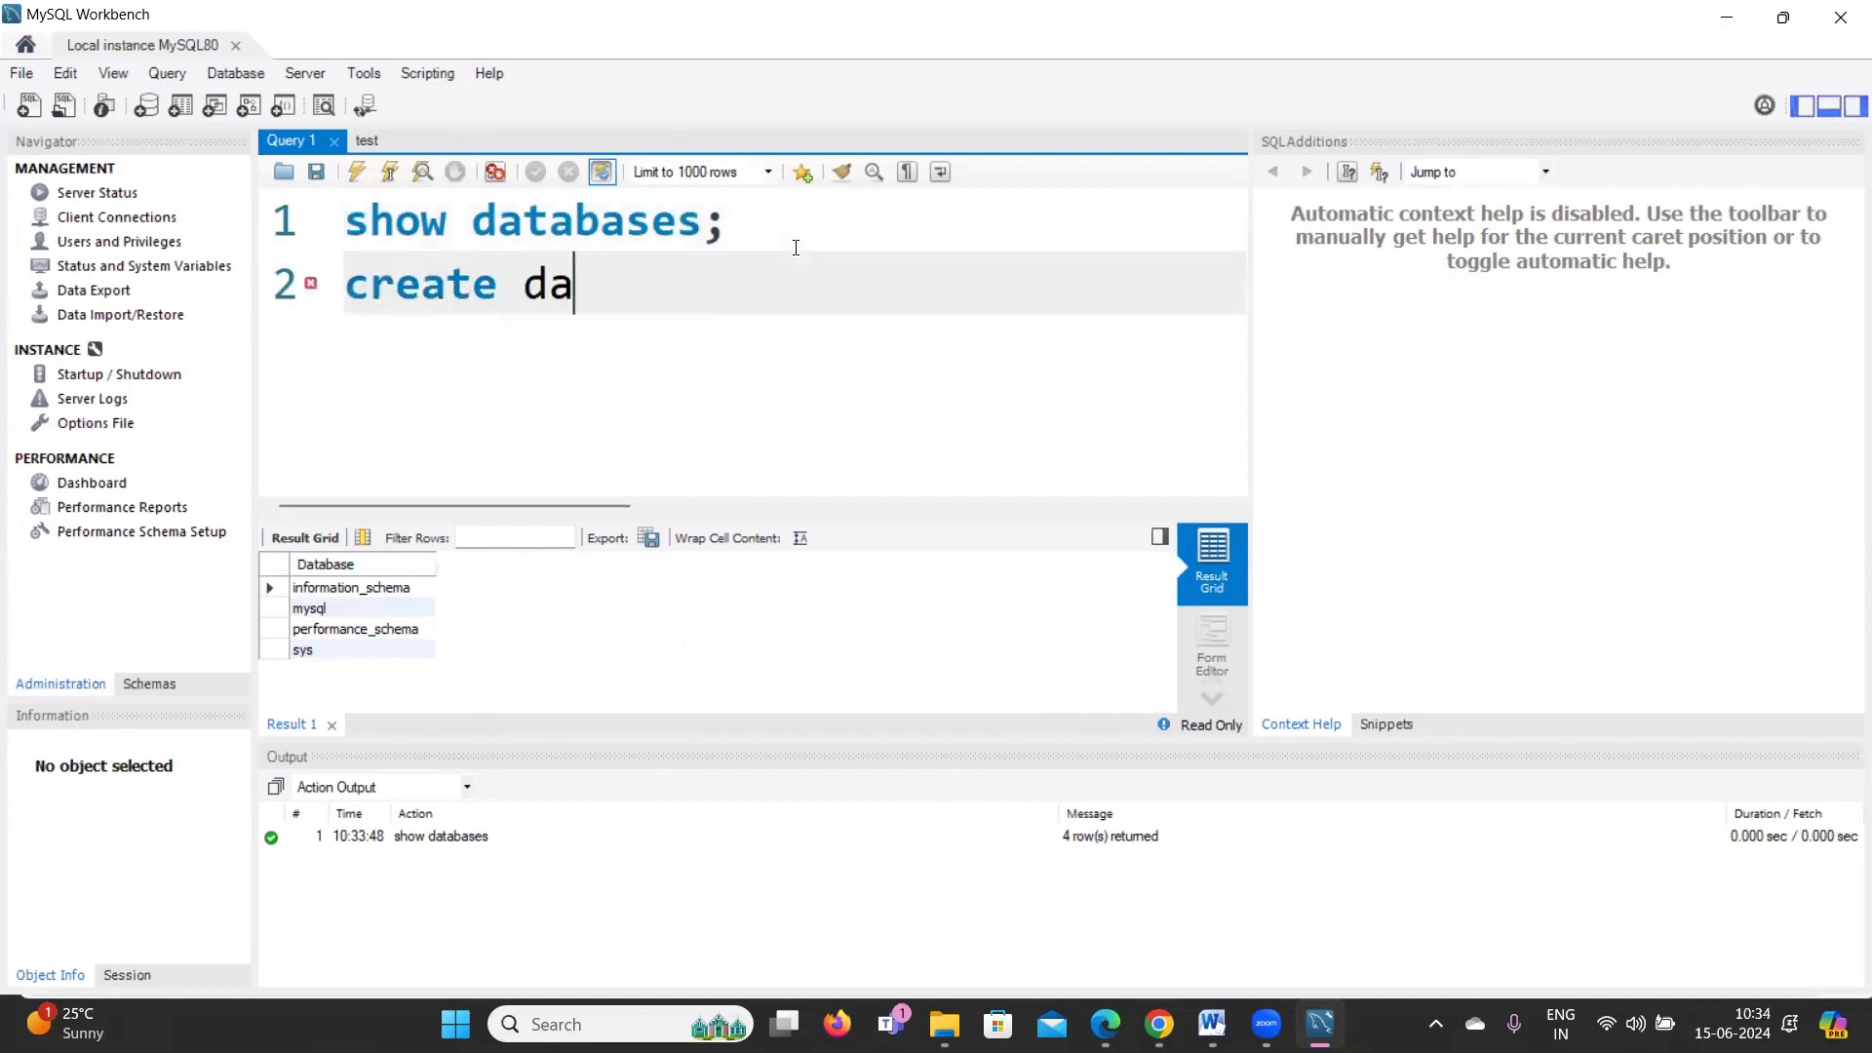
text(tabase)
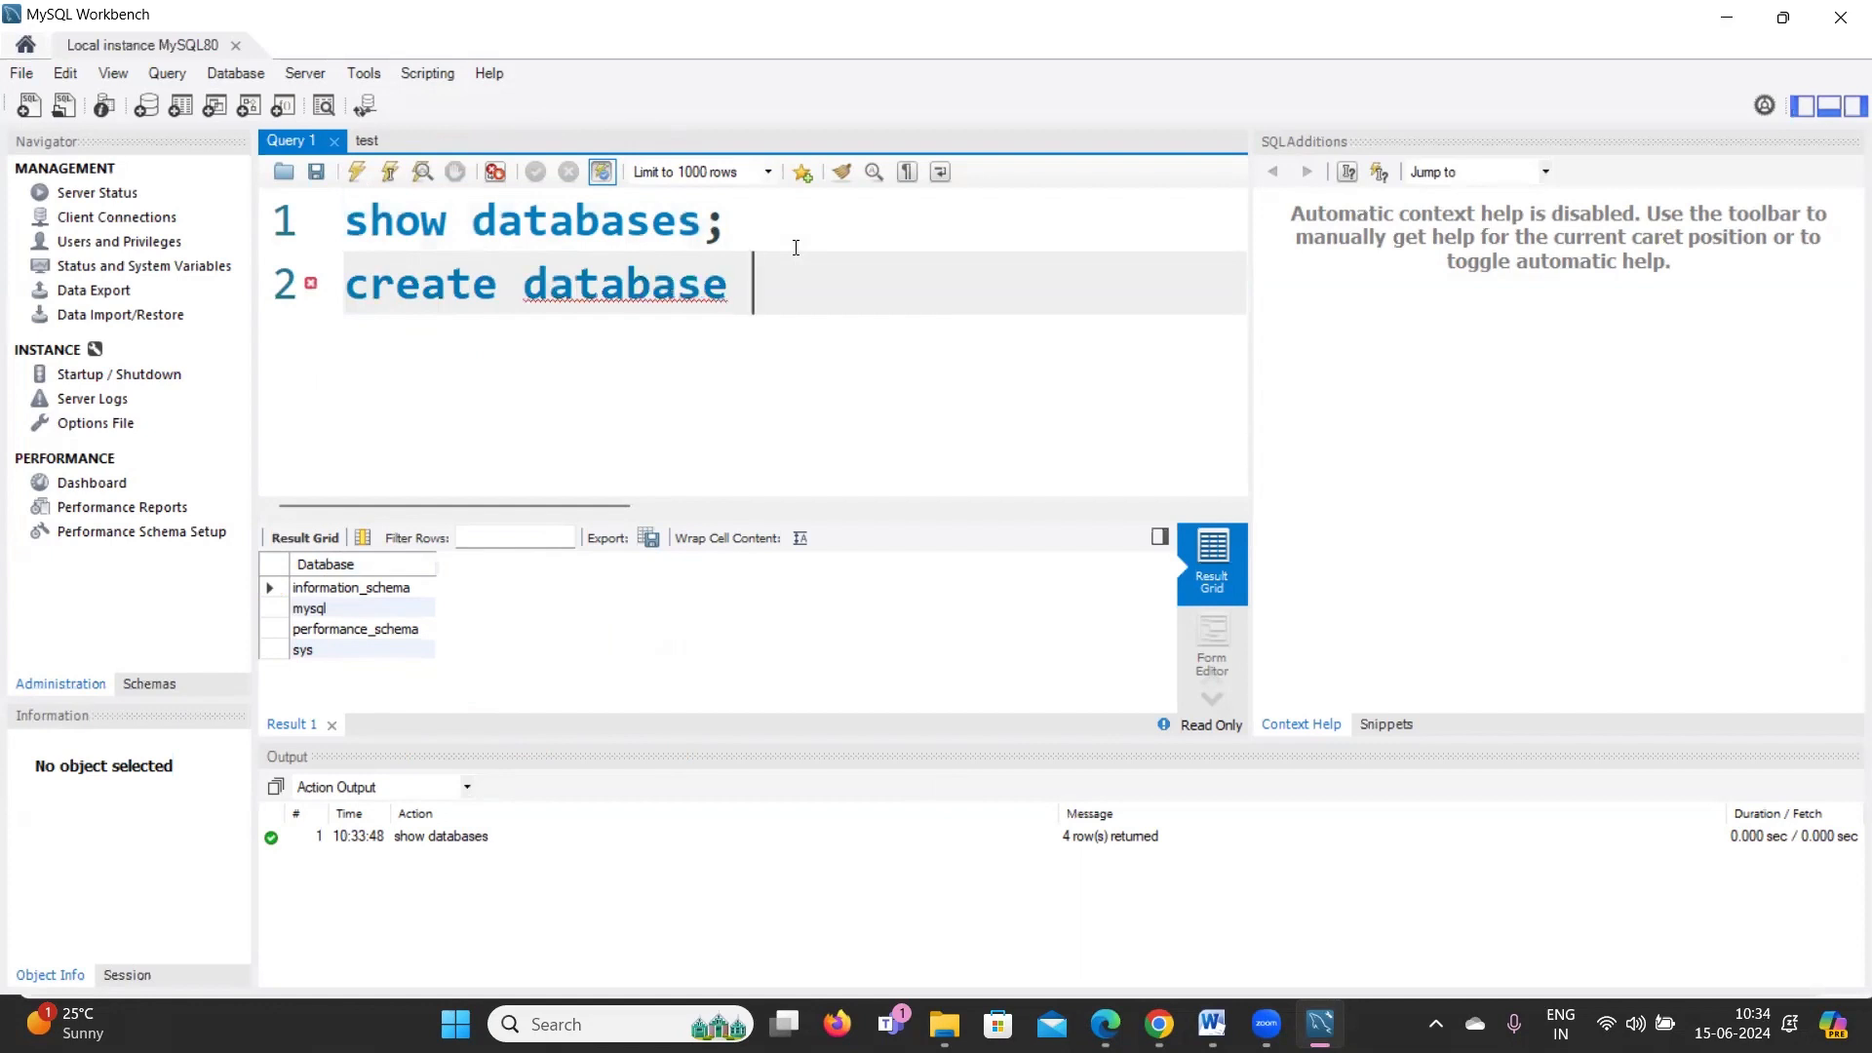
text( vivision;)
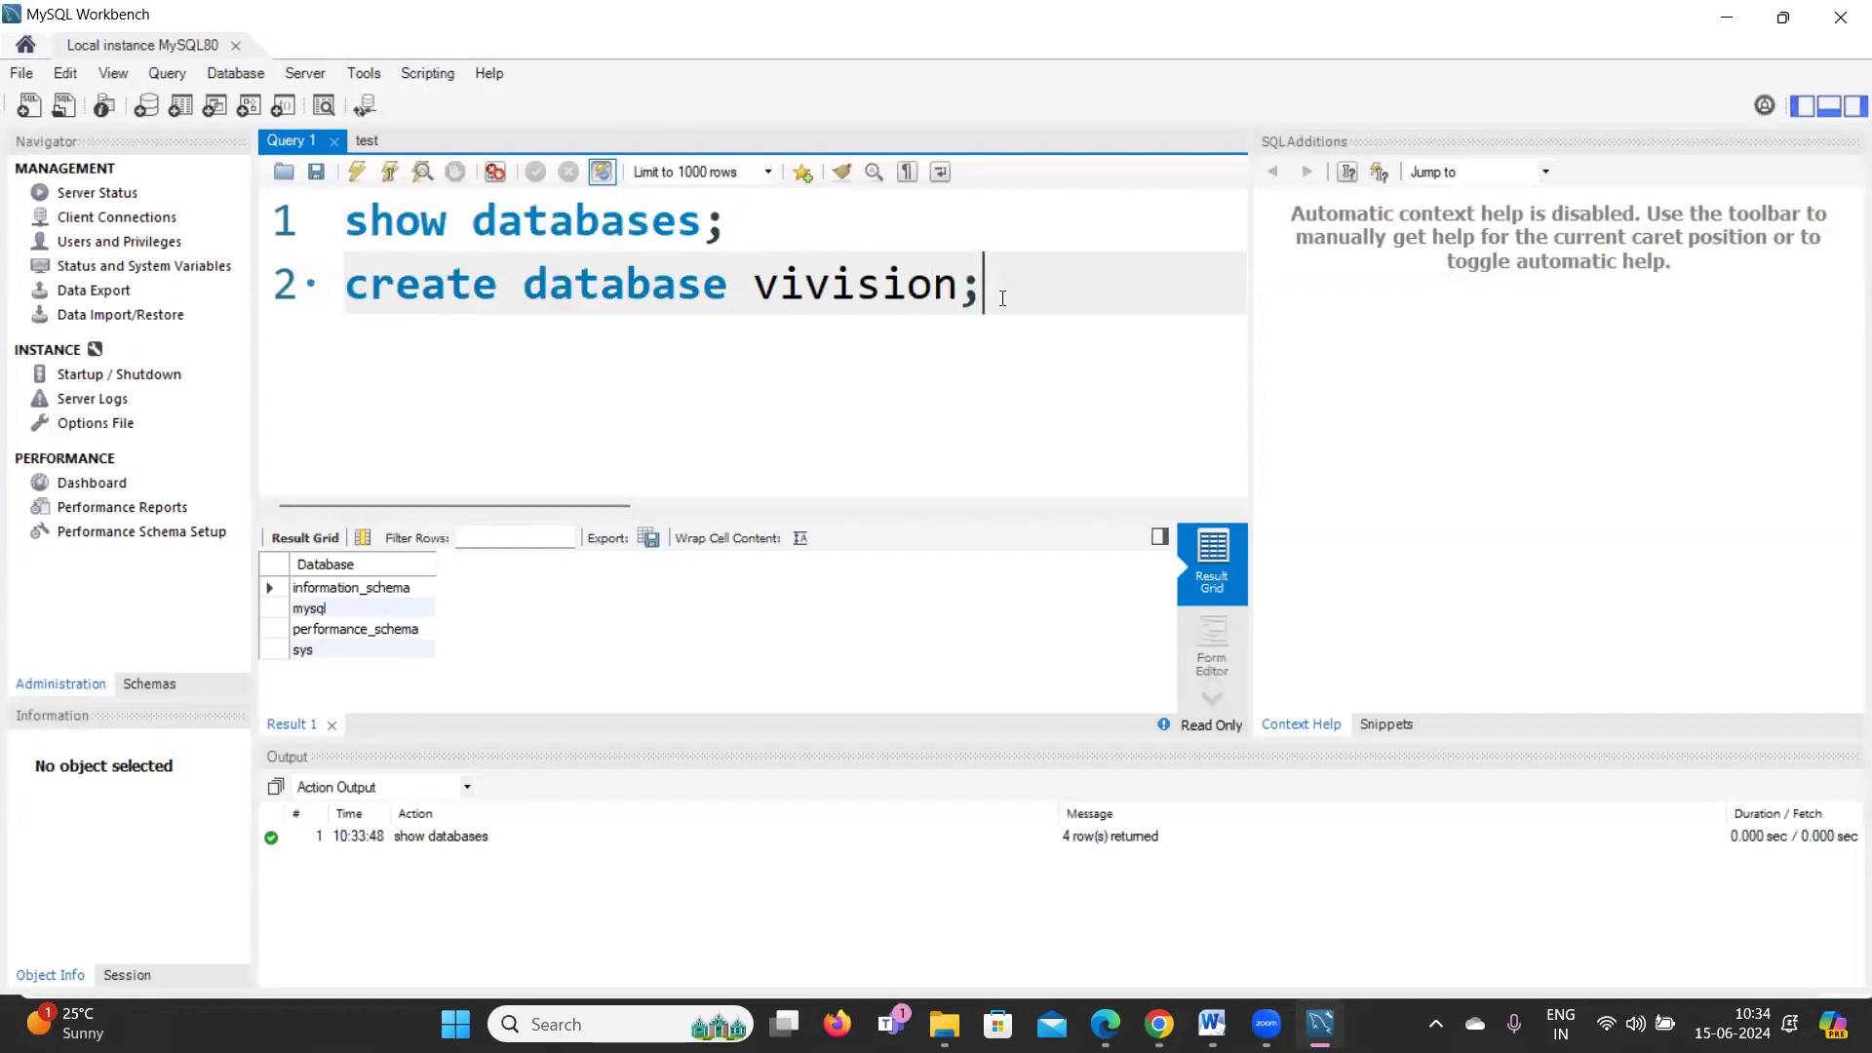
key(shift+Home)
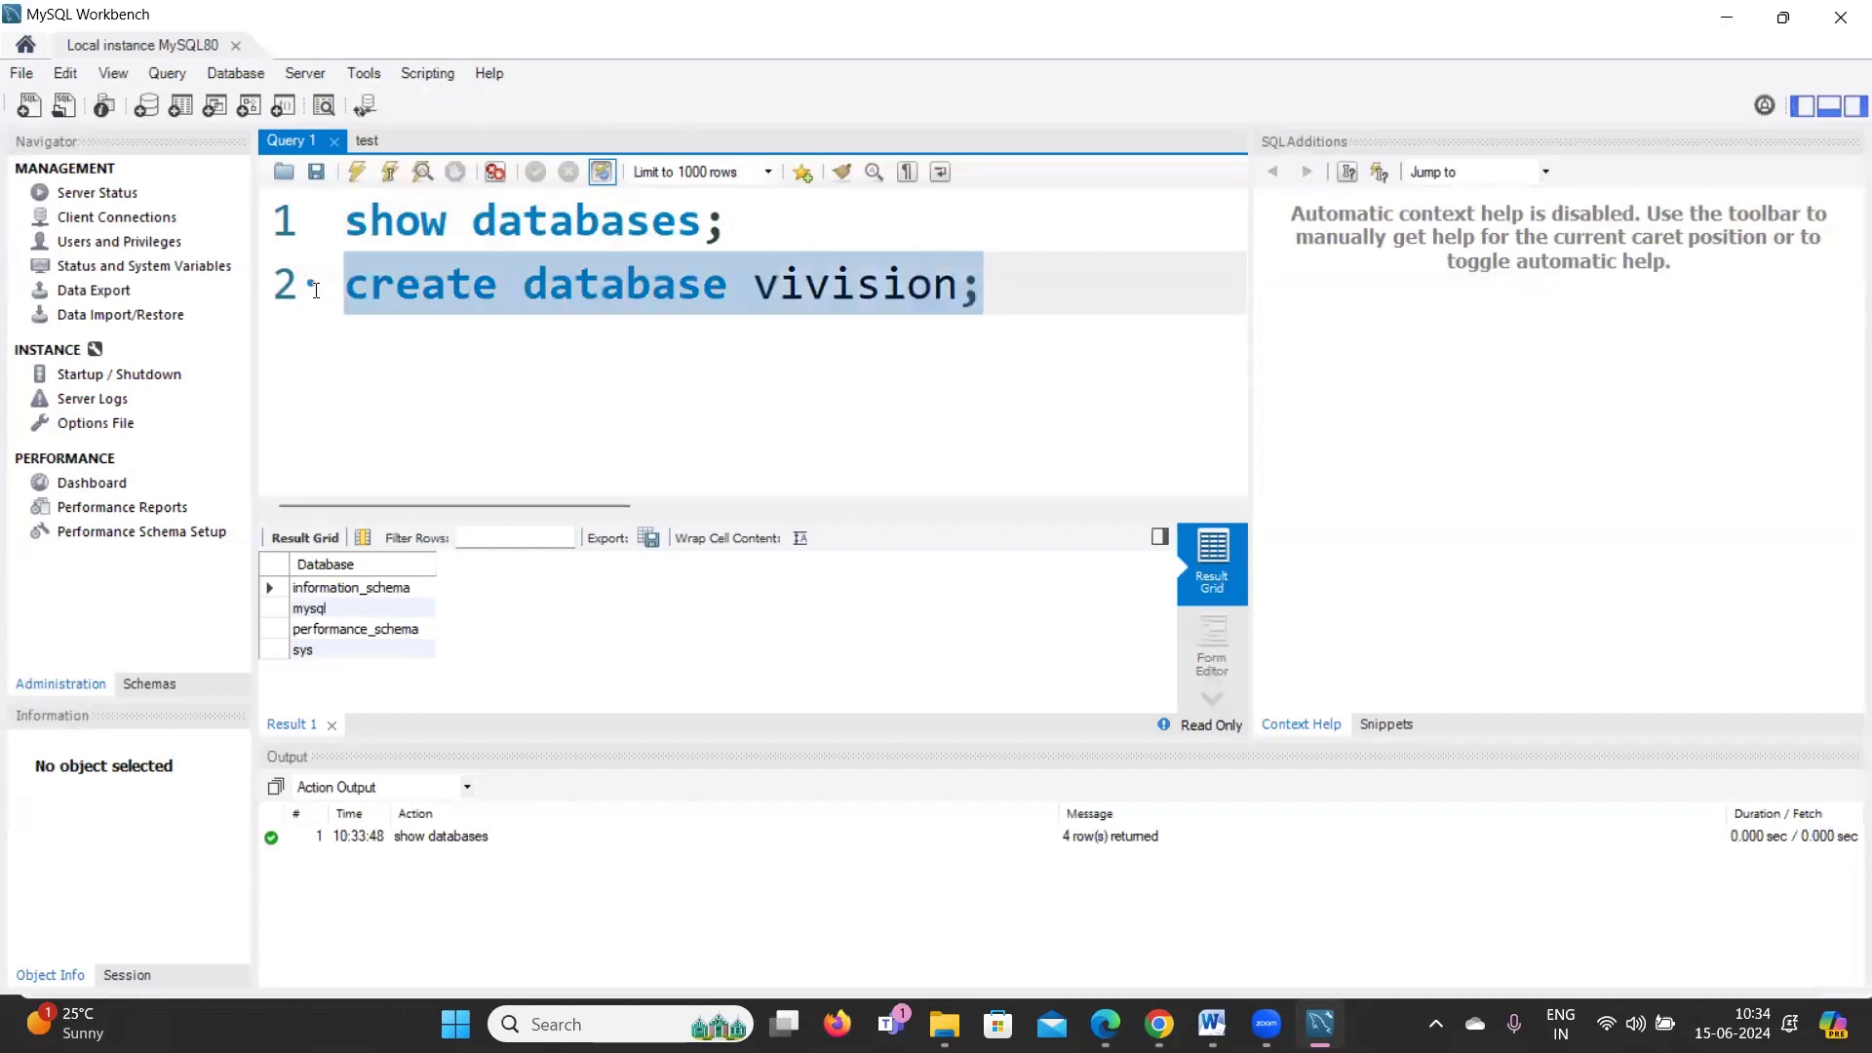
click(363, 176)
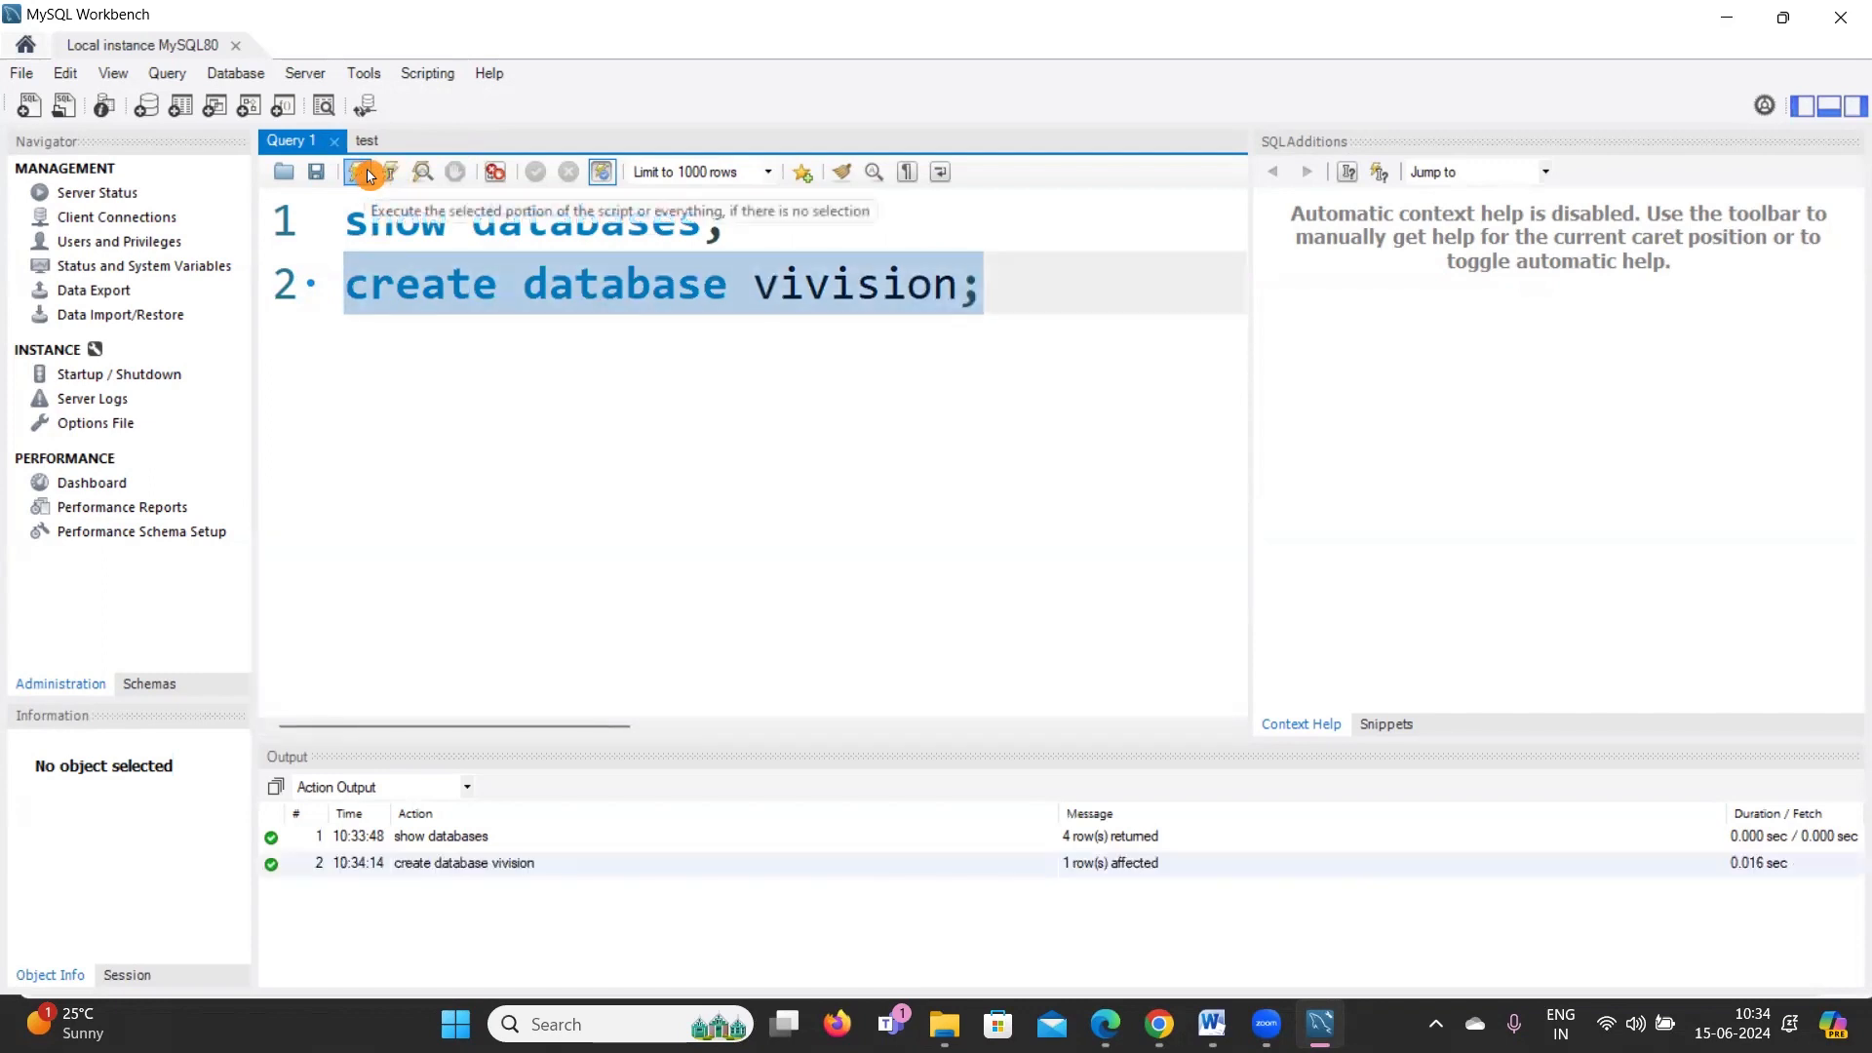
Execute only the "show databases;" statement again and select the vivision row in the result grid
click(958, 254)
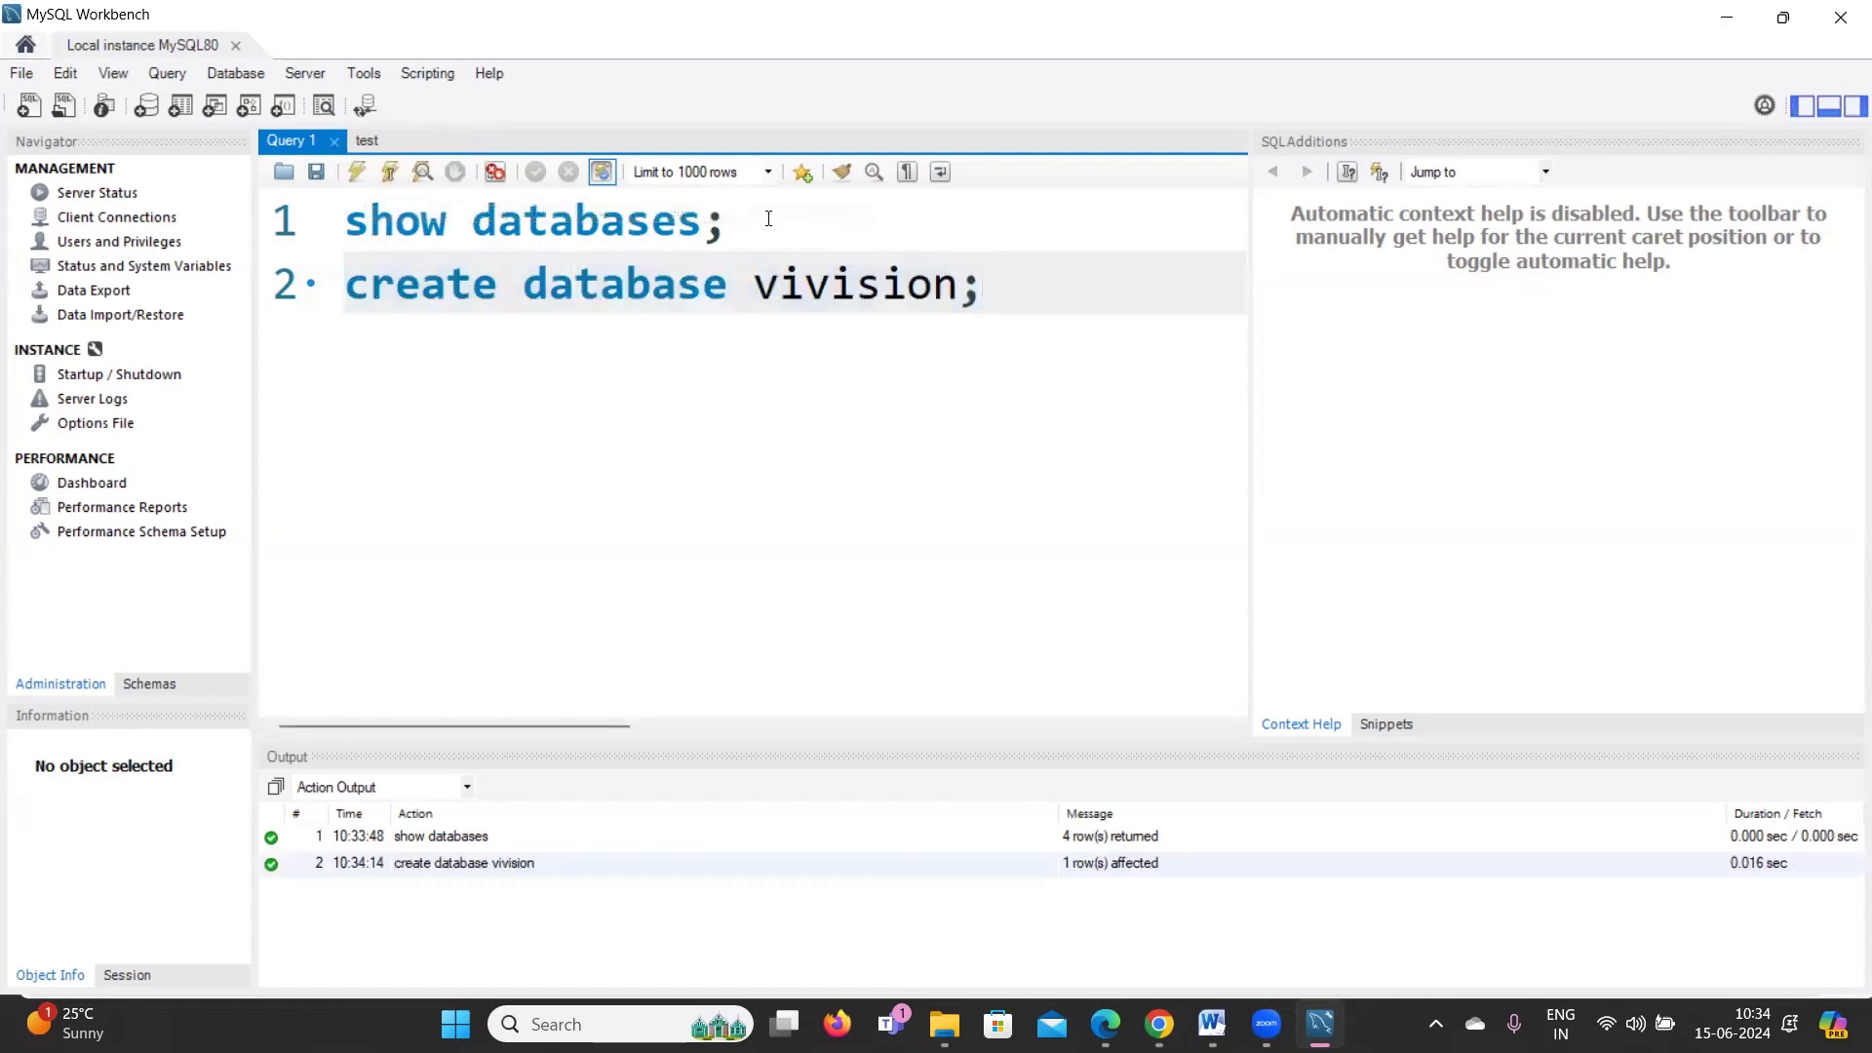
drag(768, 218, 346, 220)
click(358, 175)
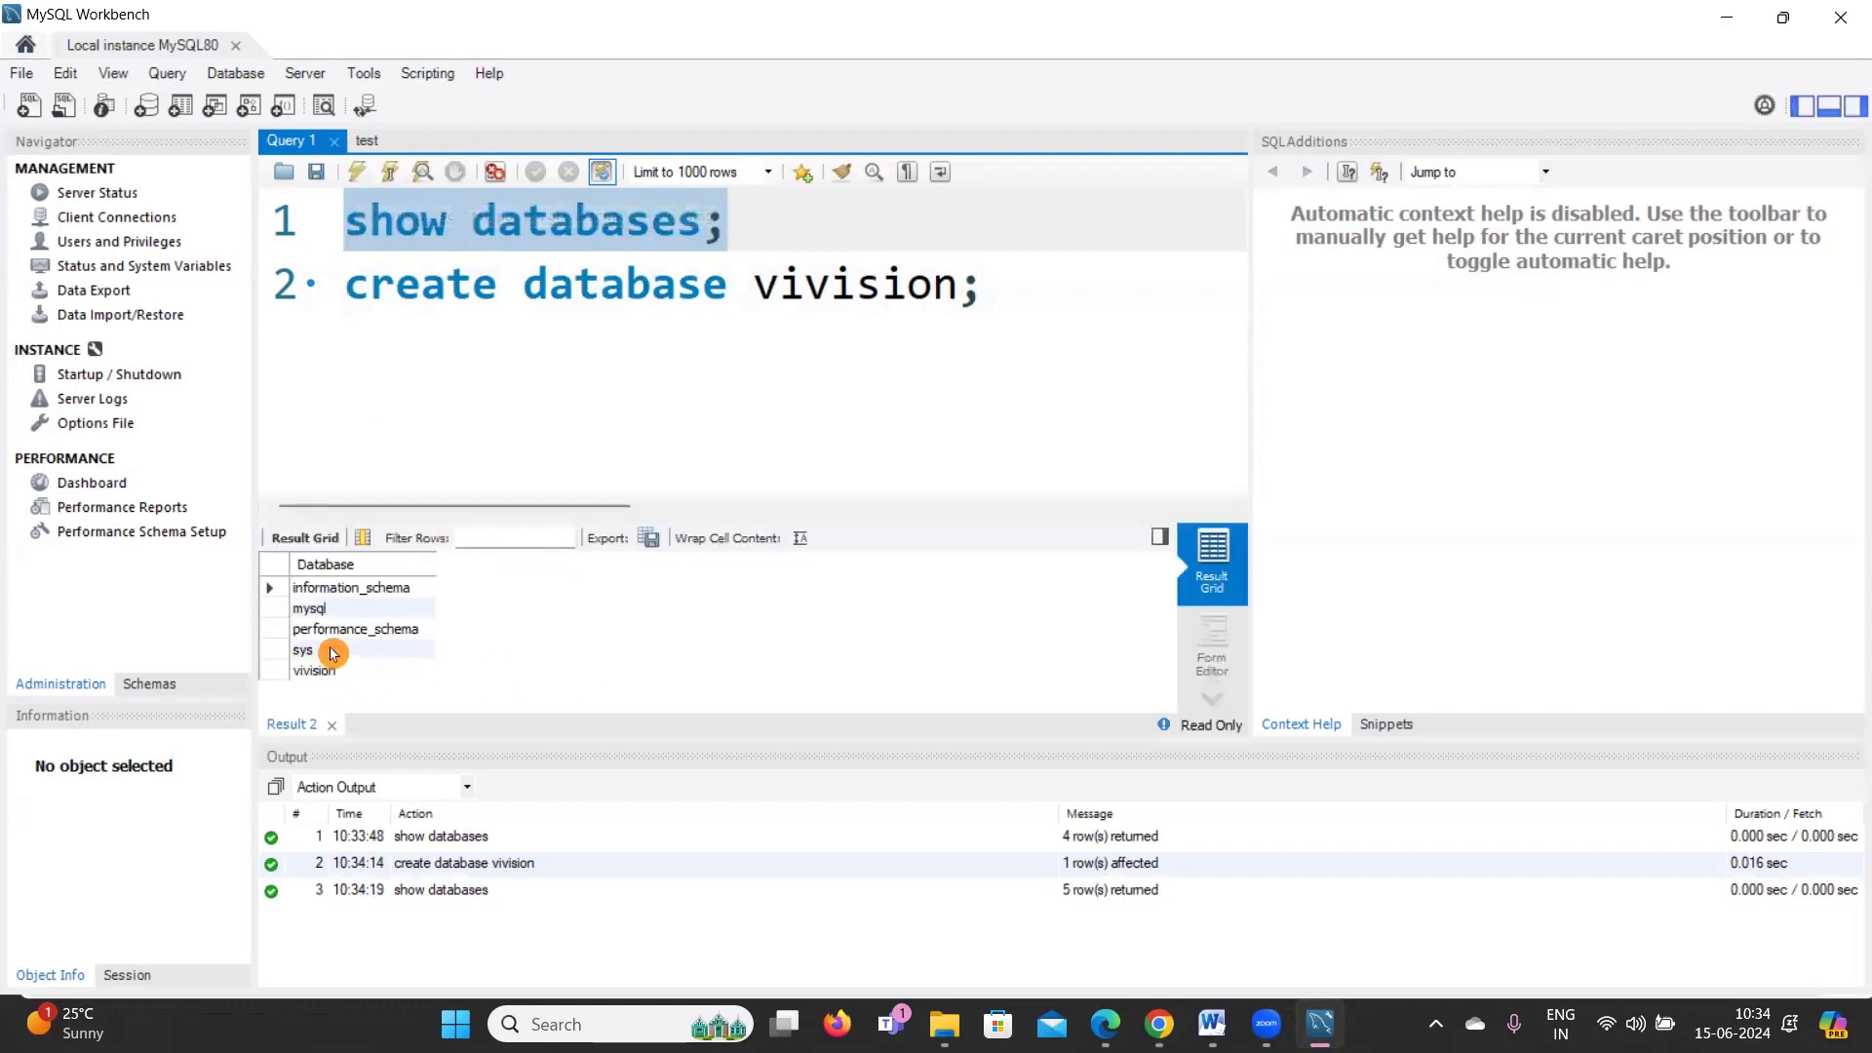
click(320, 670)
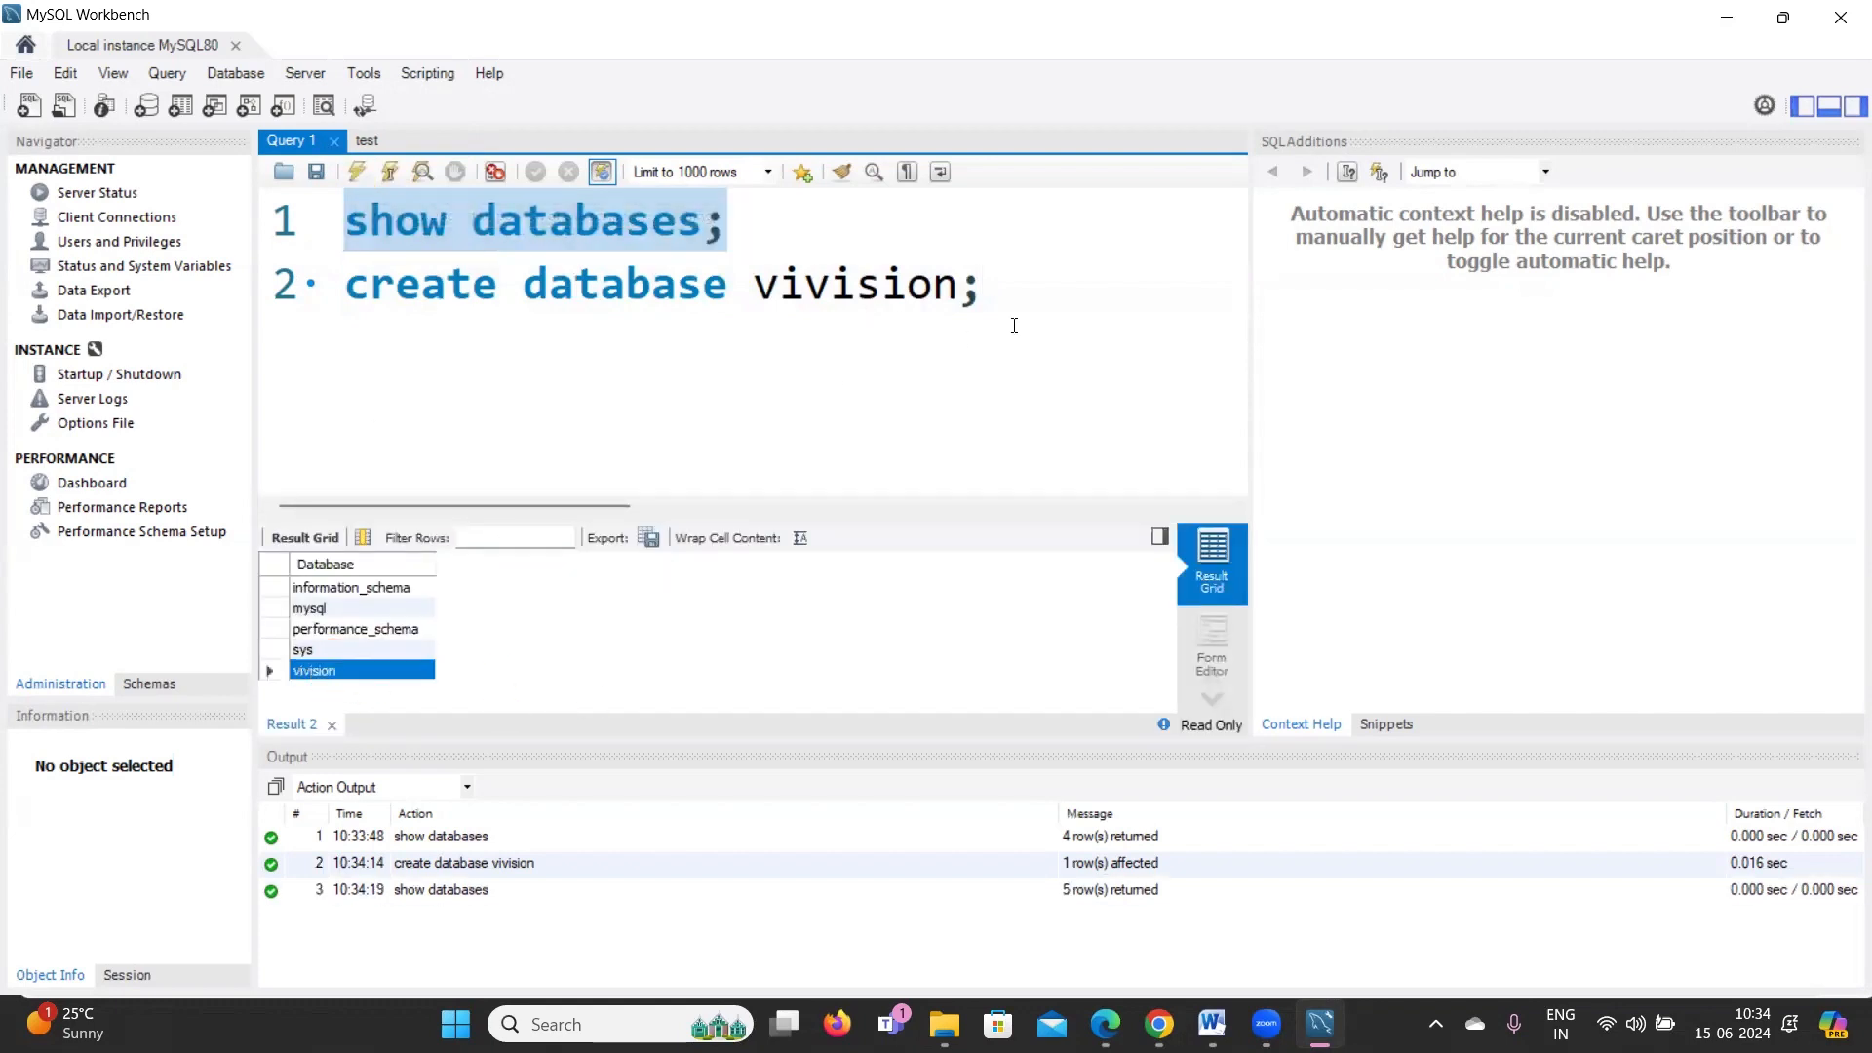
Add the statement "use vivision;" on line 3 and execute only that statement
click(1065, 300)
key(Return)
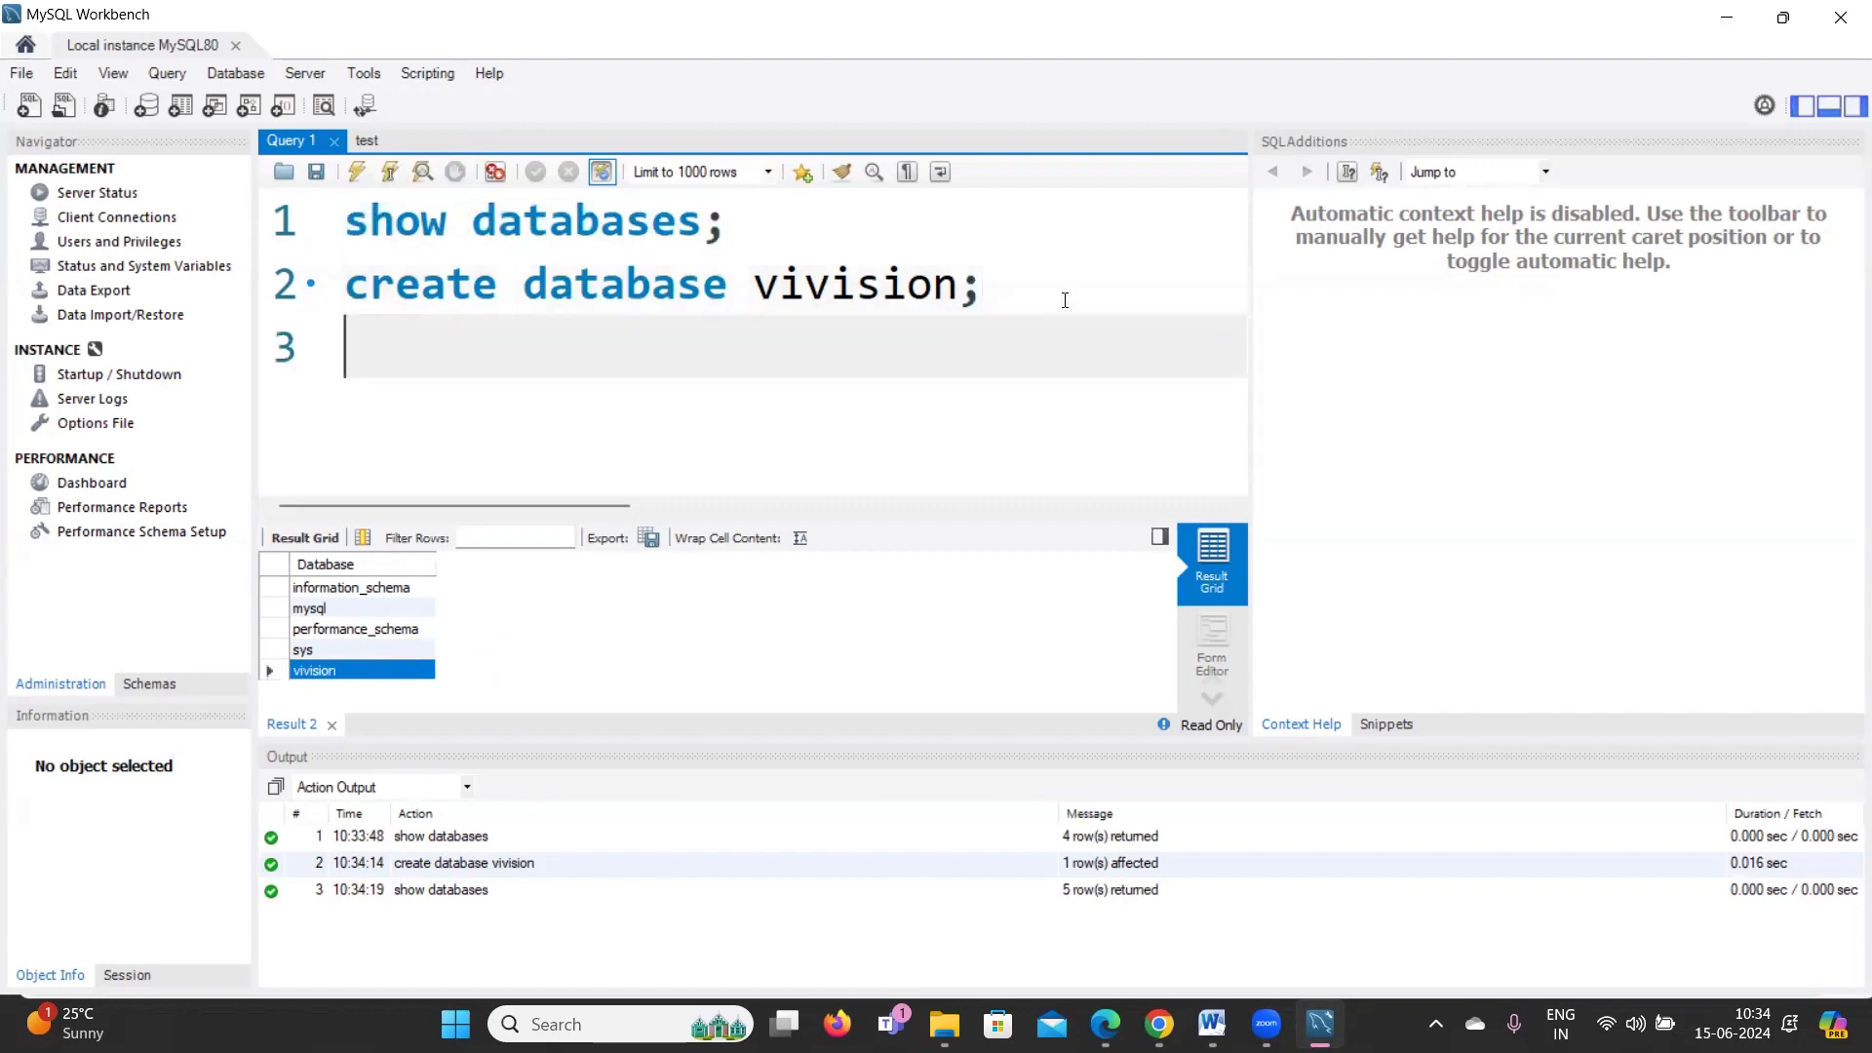
text(use)
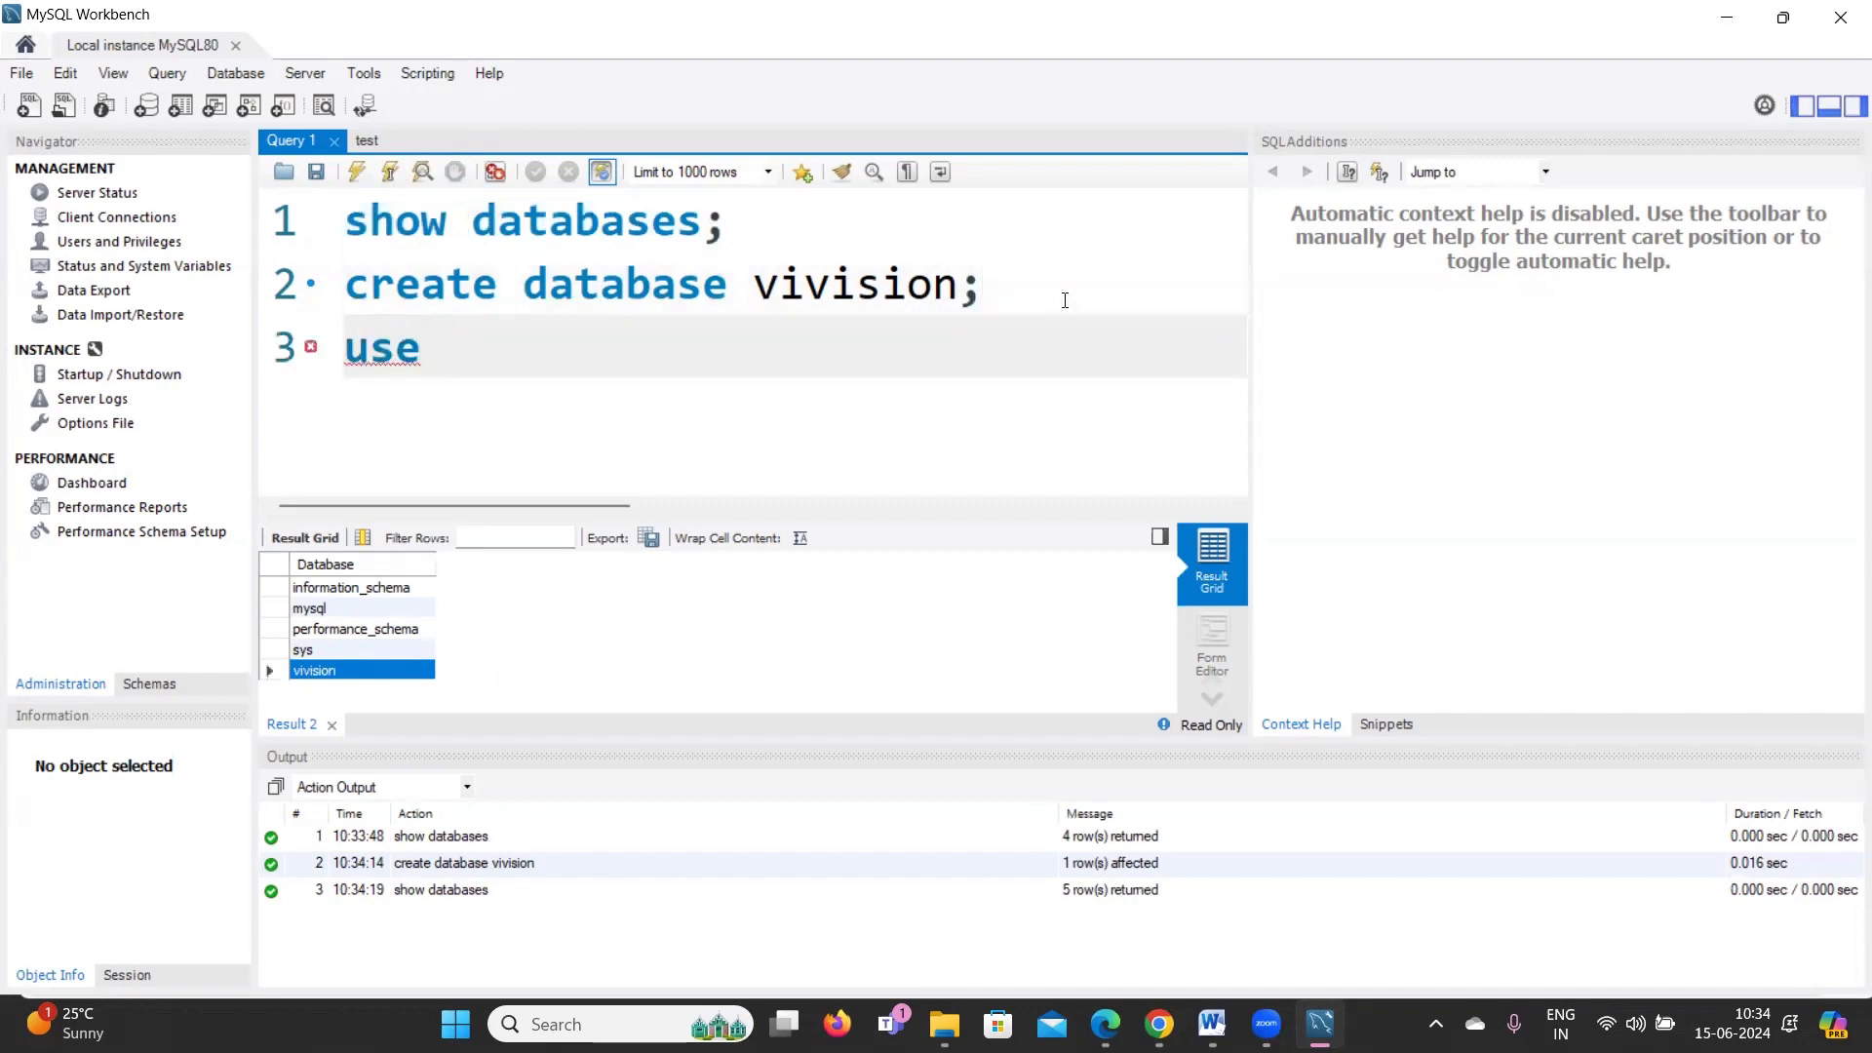
text( data)
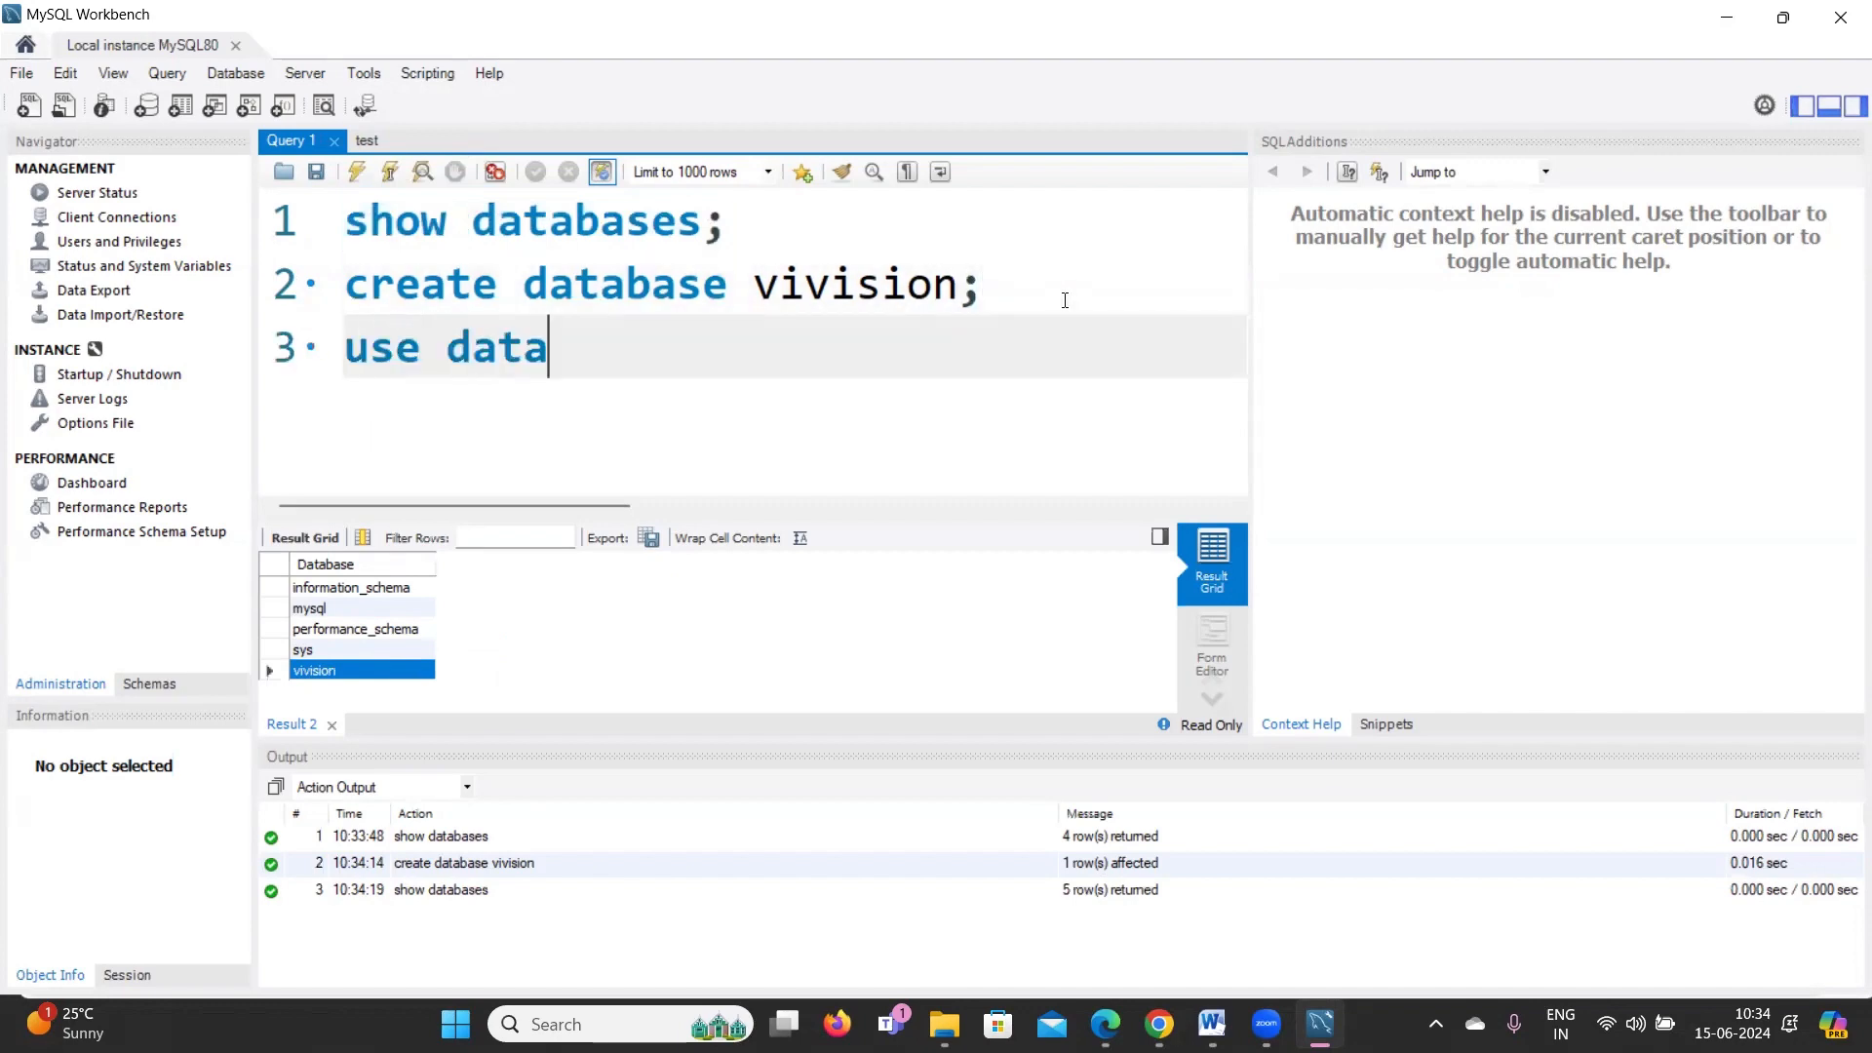
key(BackSpace)
key(BackSpace)
key(BackSpace)
key(BackSpace)
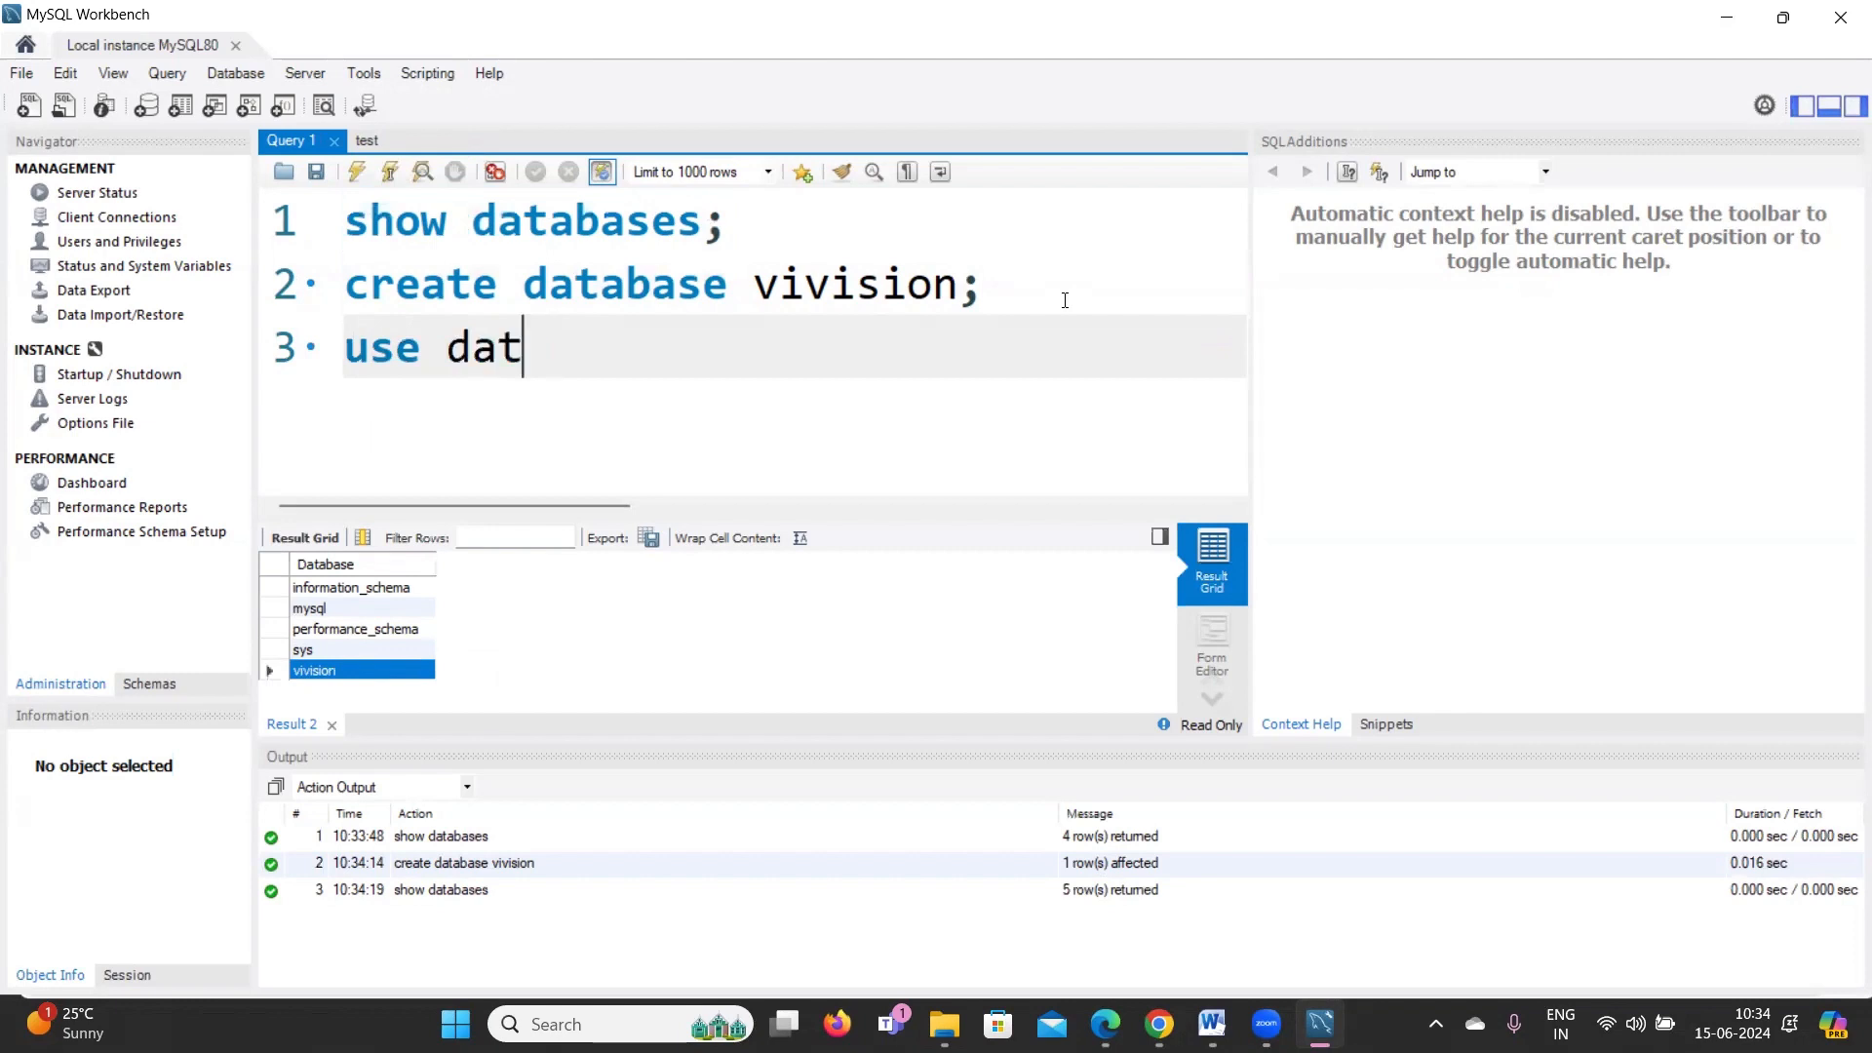
double_click(842, 285)
key(ctrl+c)
click(543, 364)
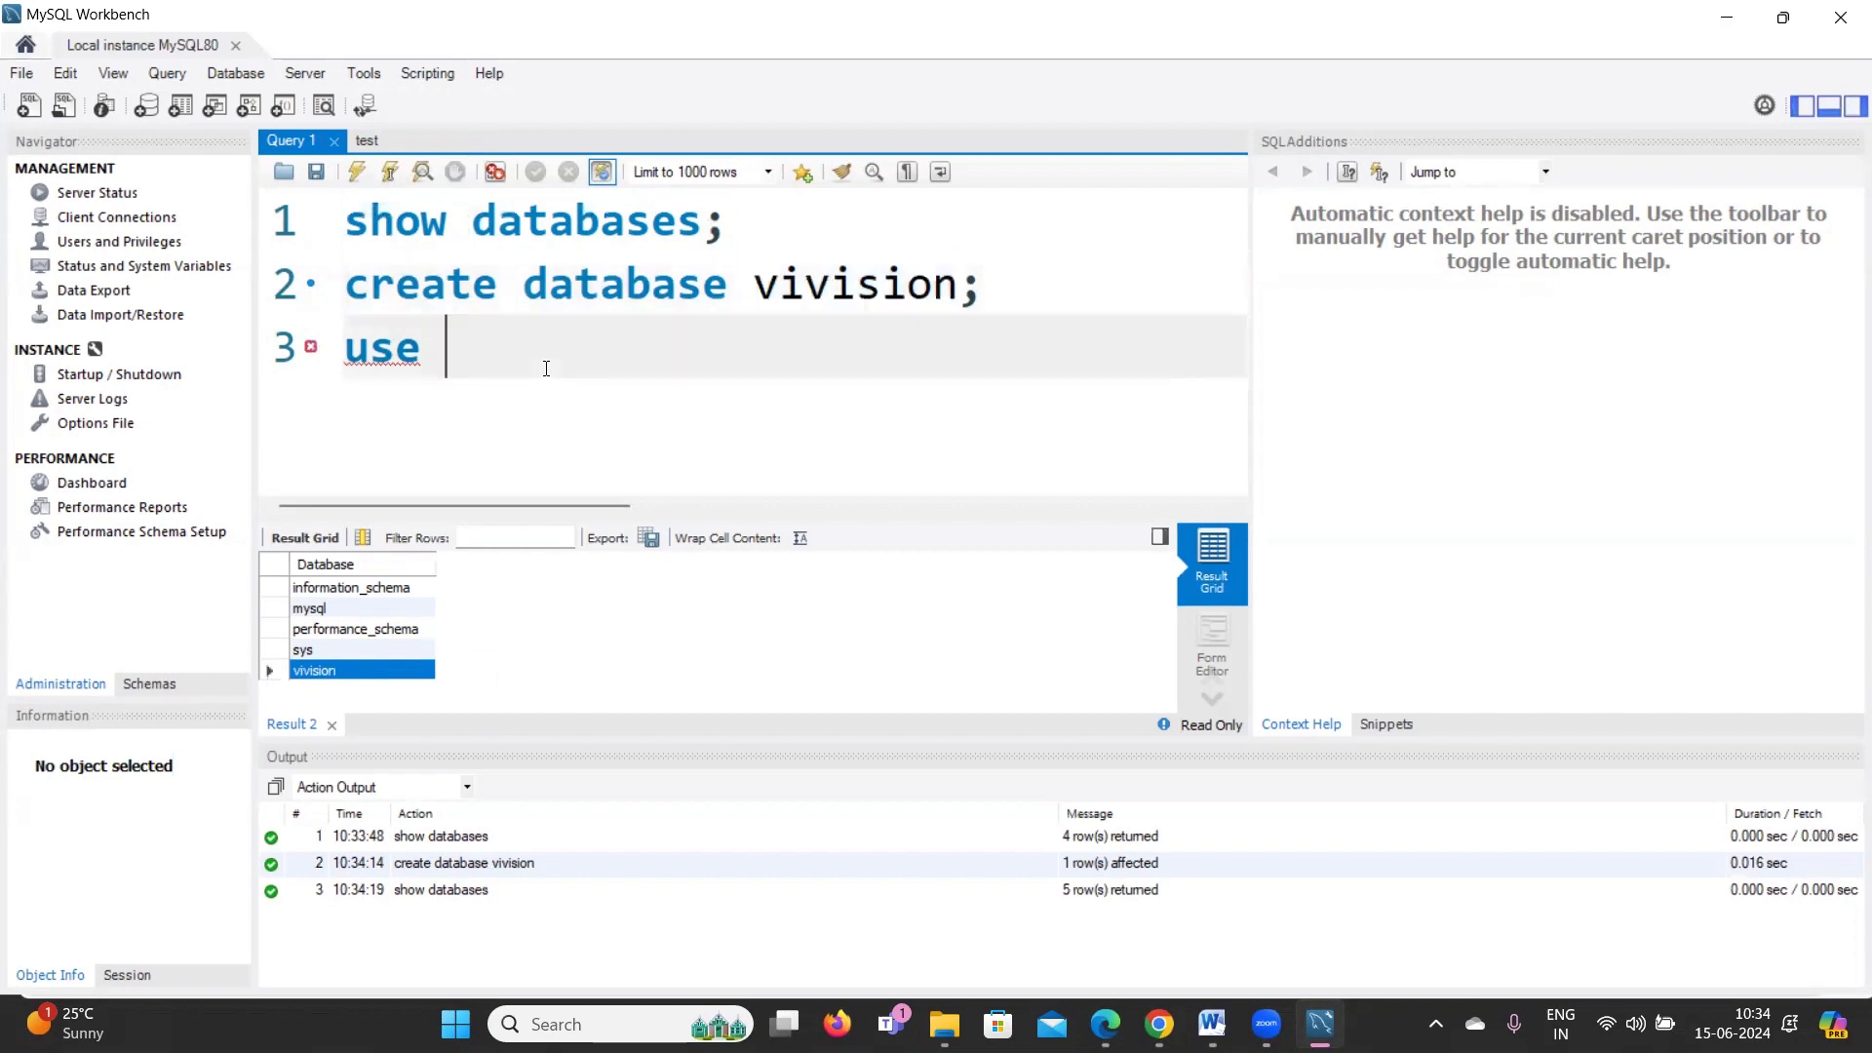
key(ctrl+v)
text(;)
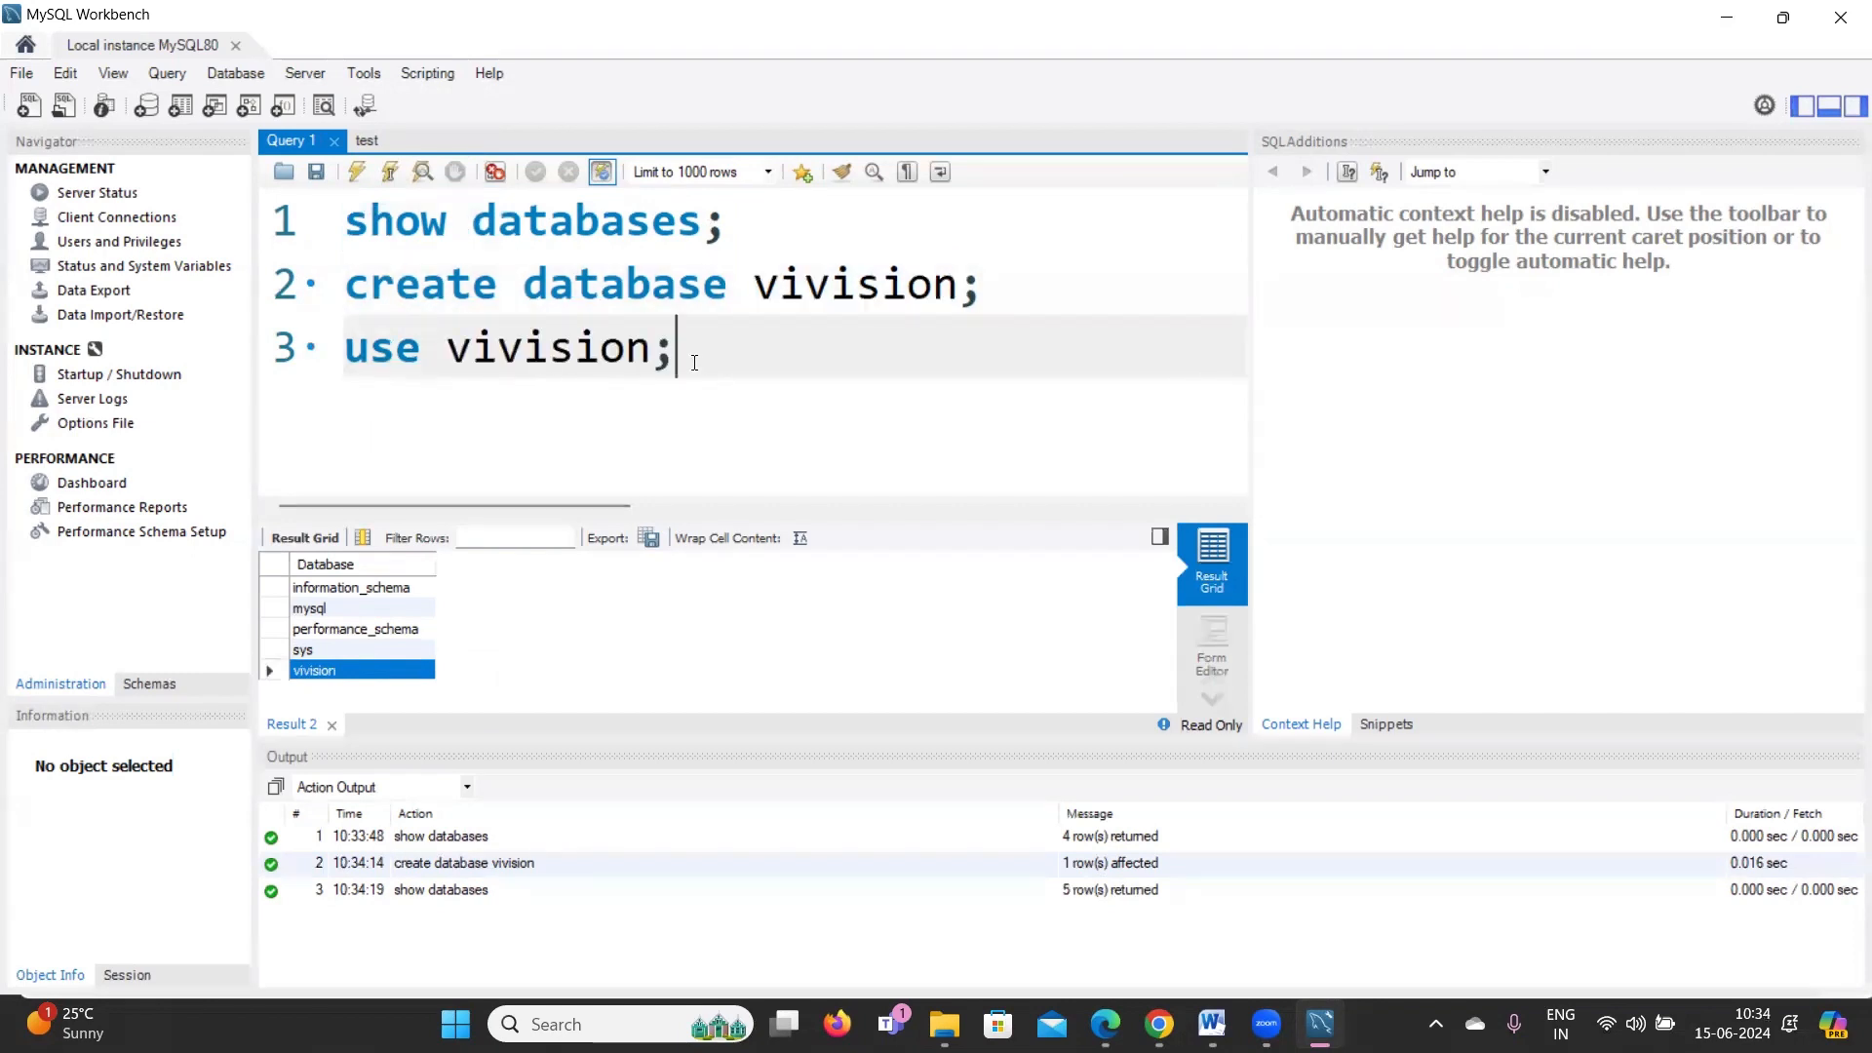
drag(698, 363, 341, 358)
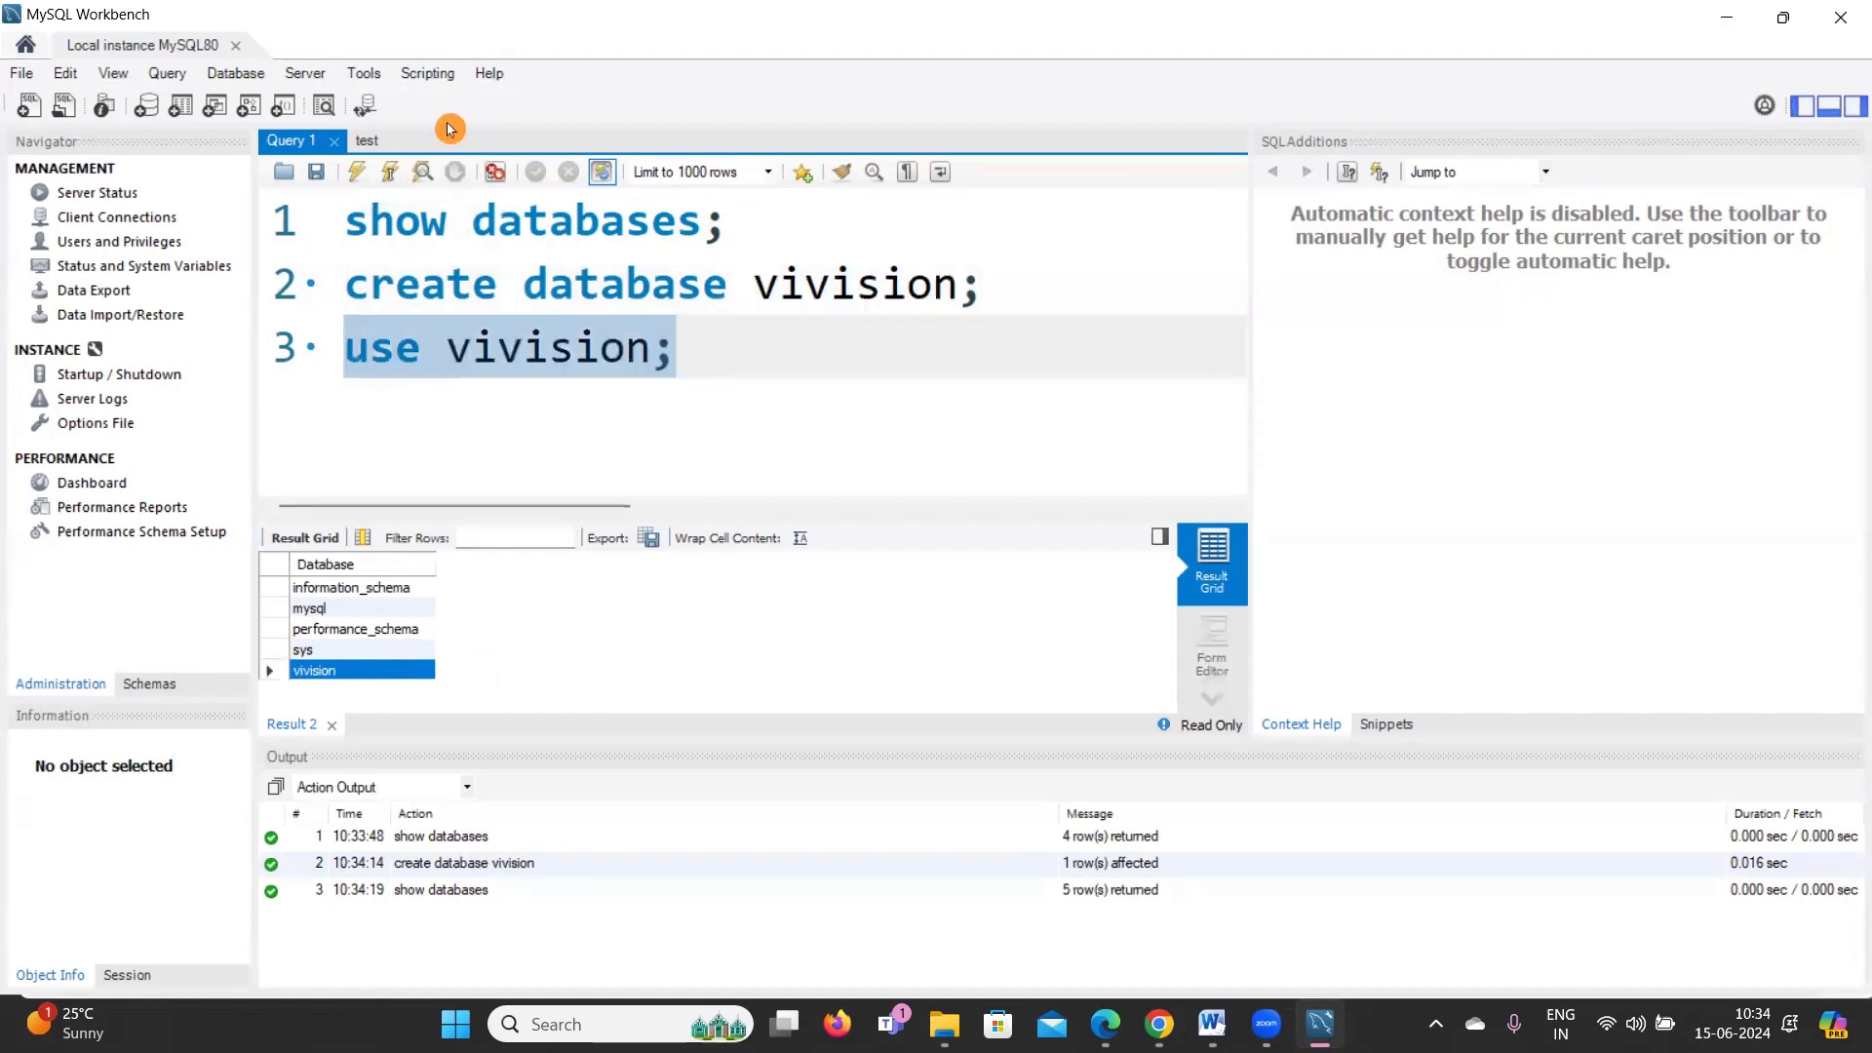
click(356, 172)
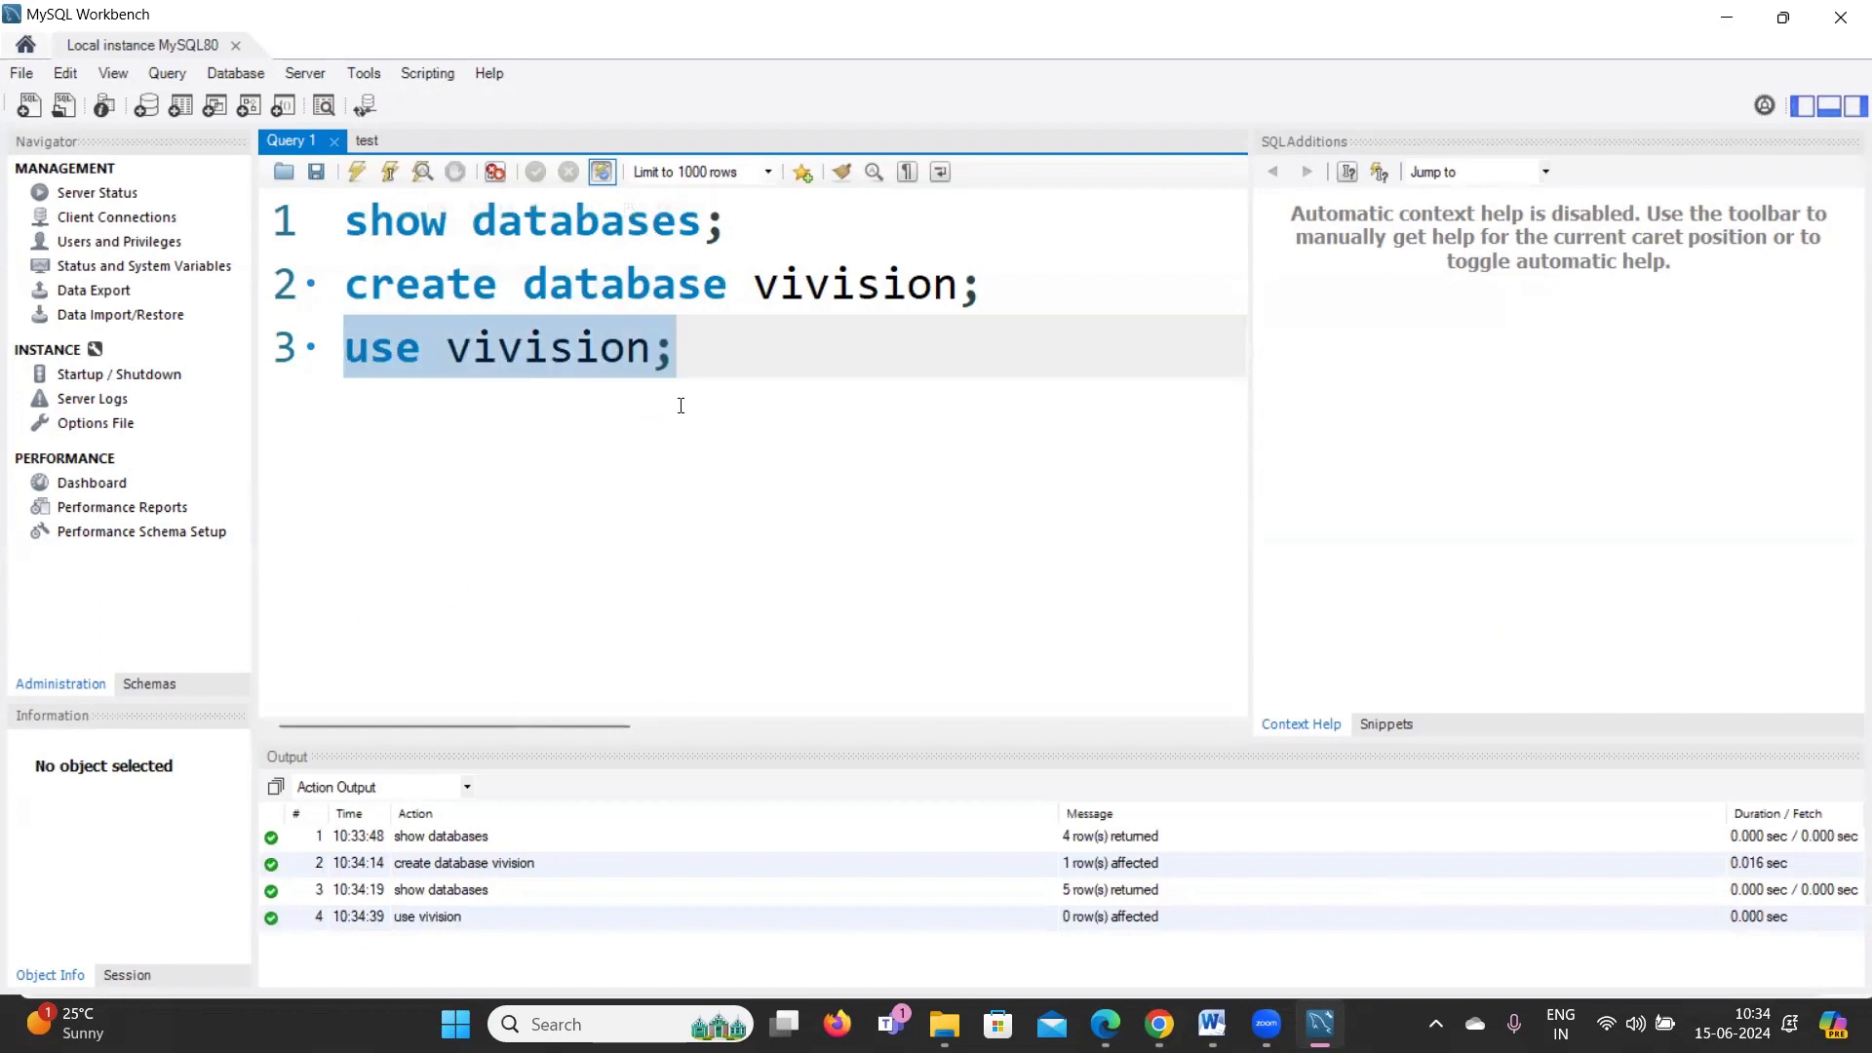
Add the statement "show tables;" on line 5, leaving a blank line above it, and execute only that statement
click(706, 372)
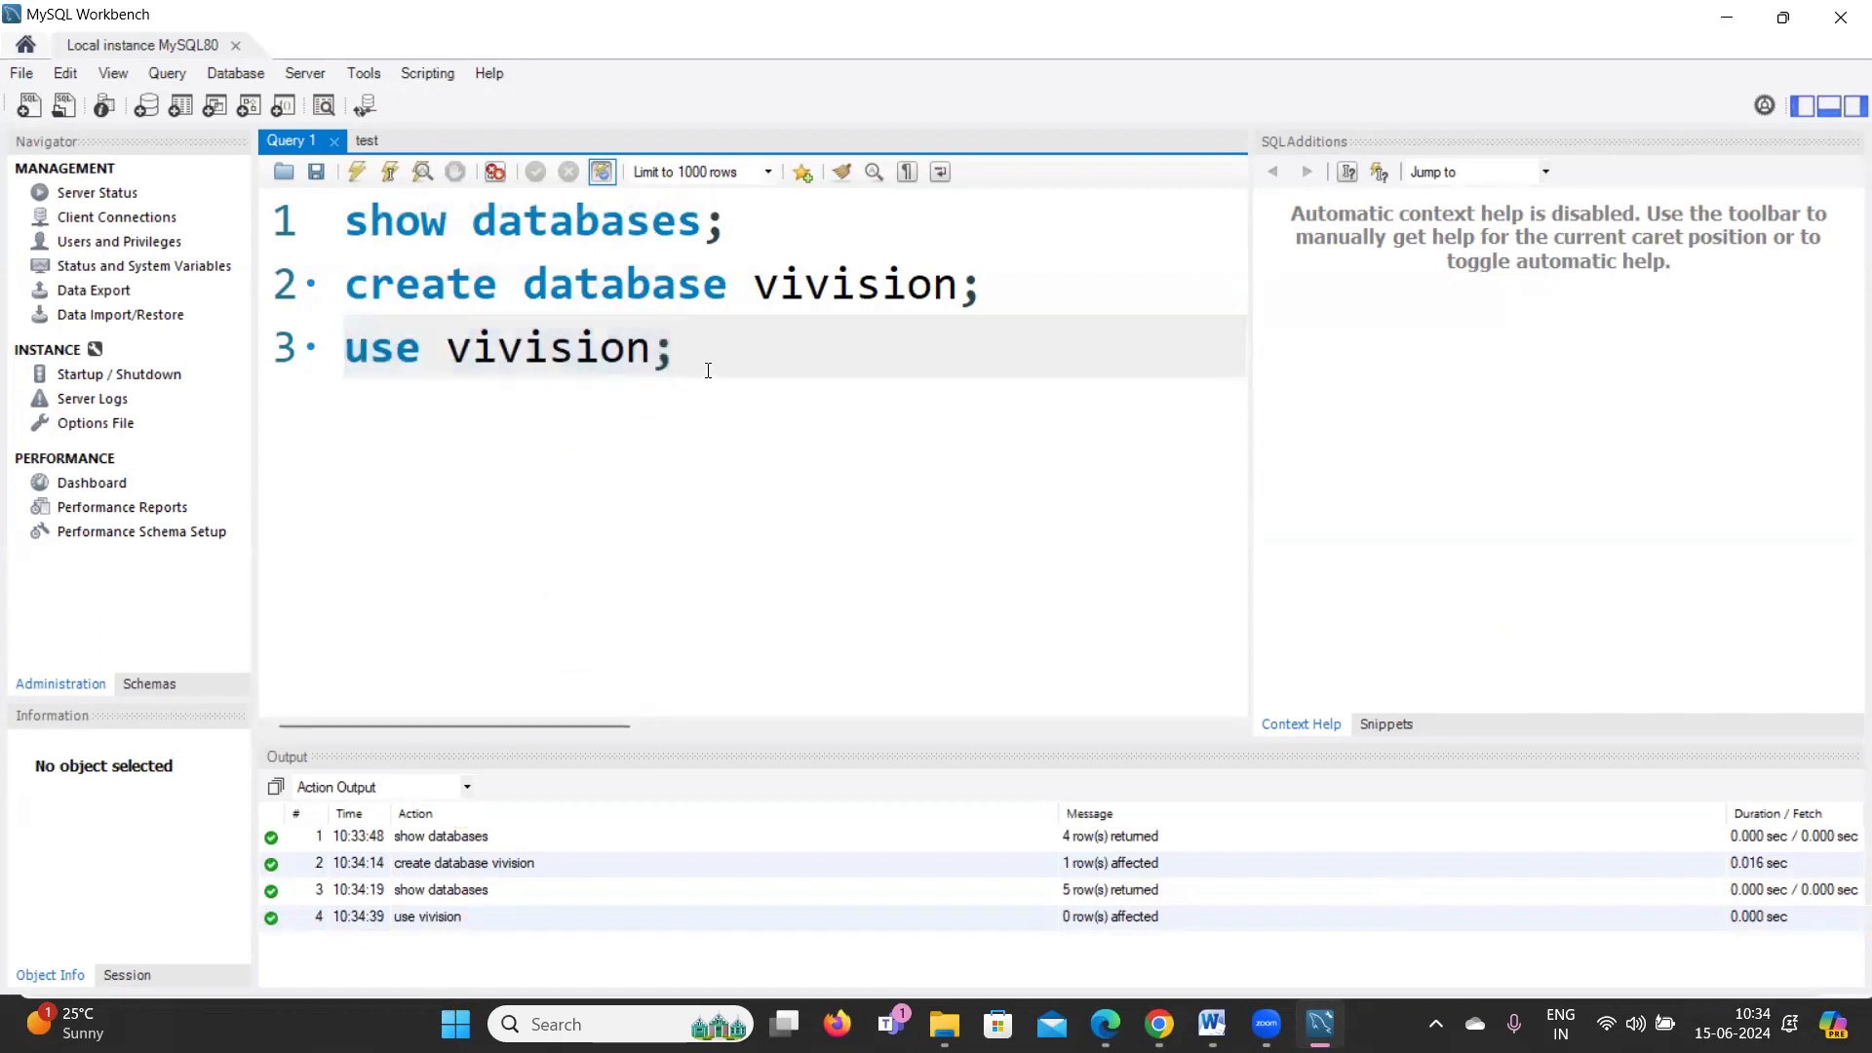
key(Return)
key(Return)
text(show )
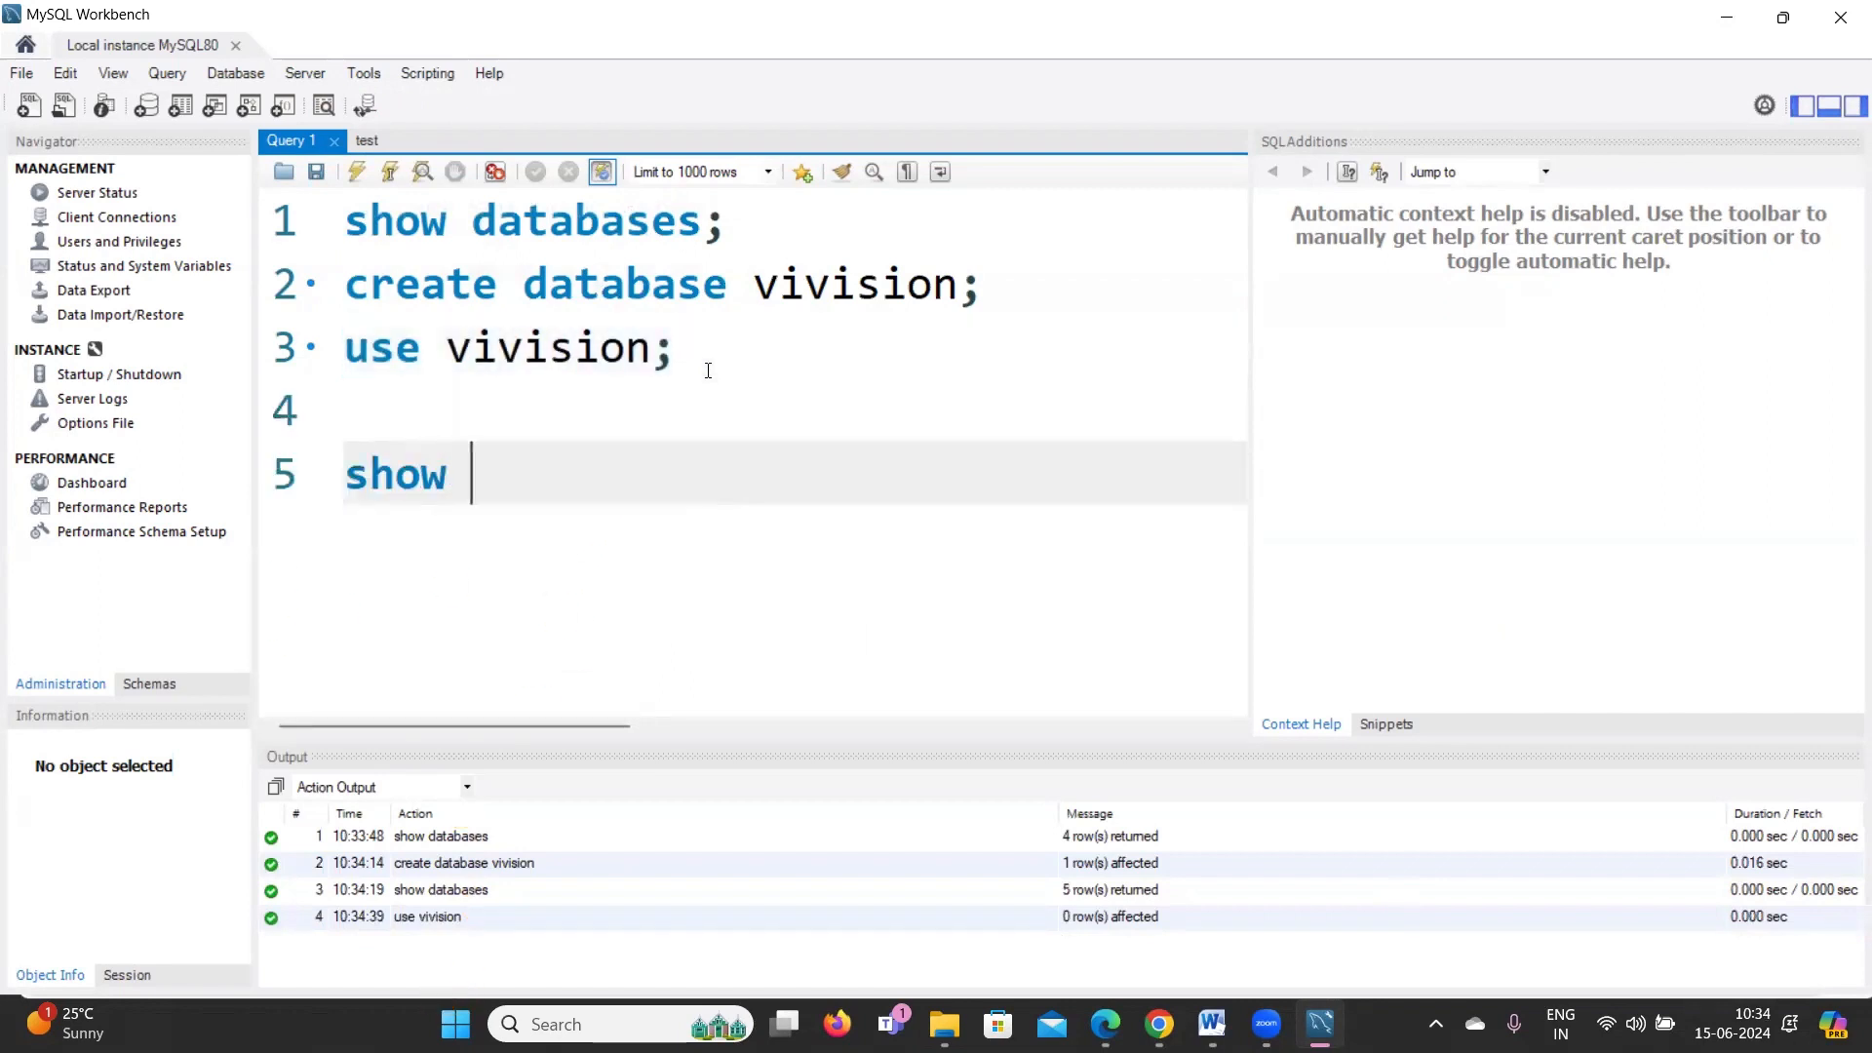
text(tables;)
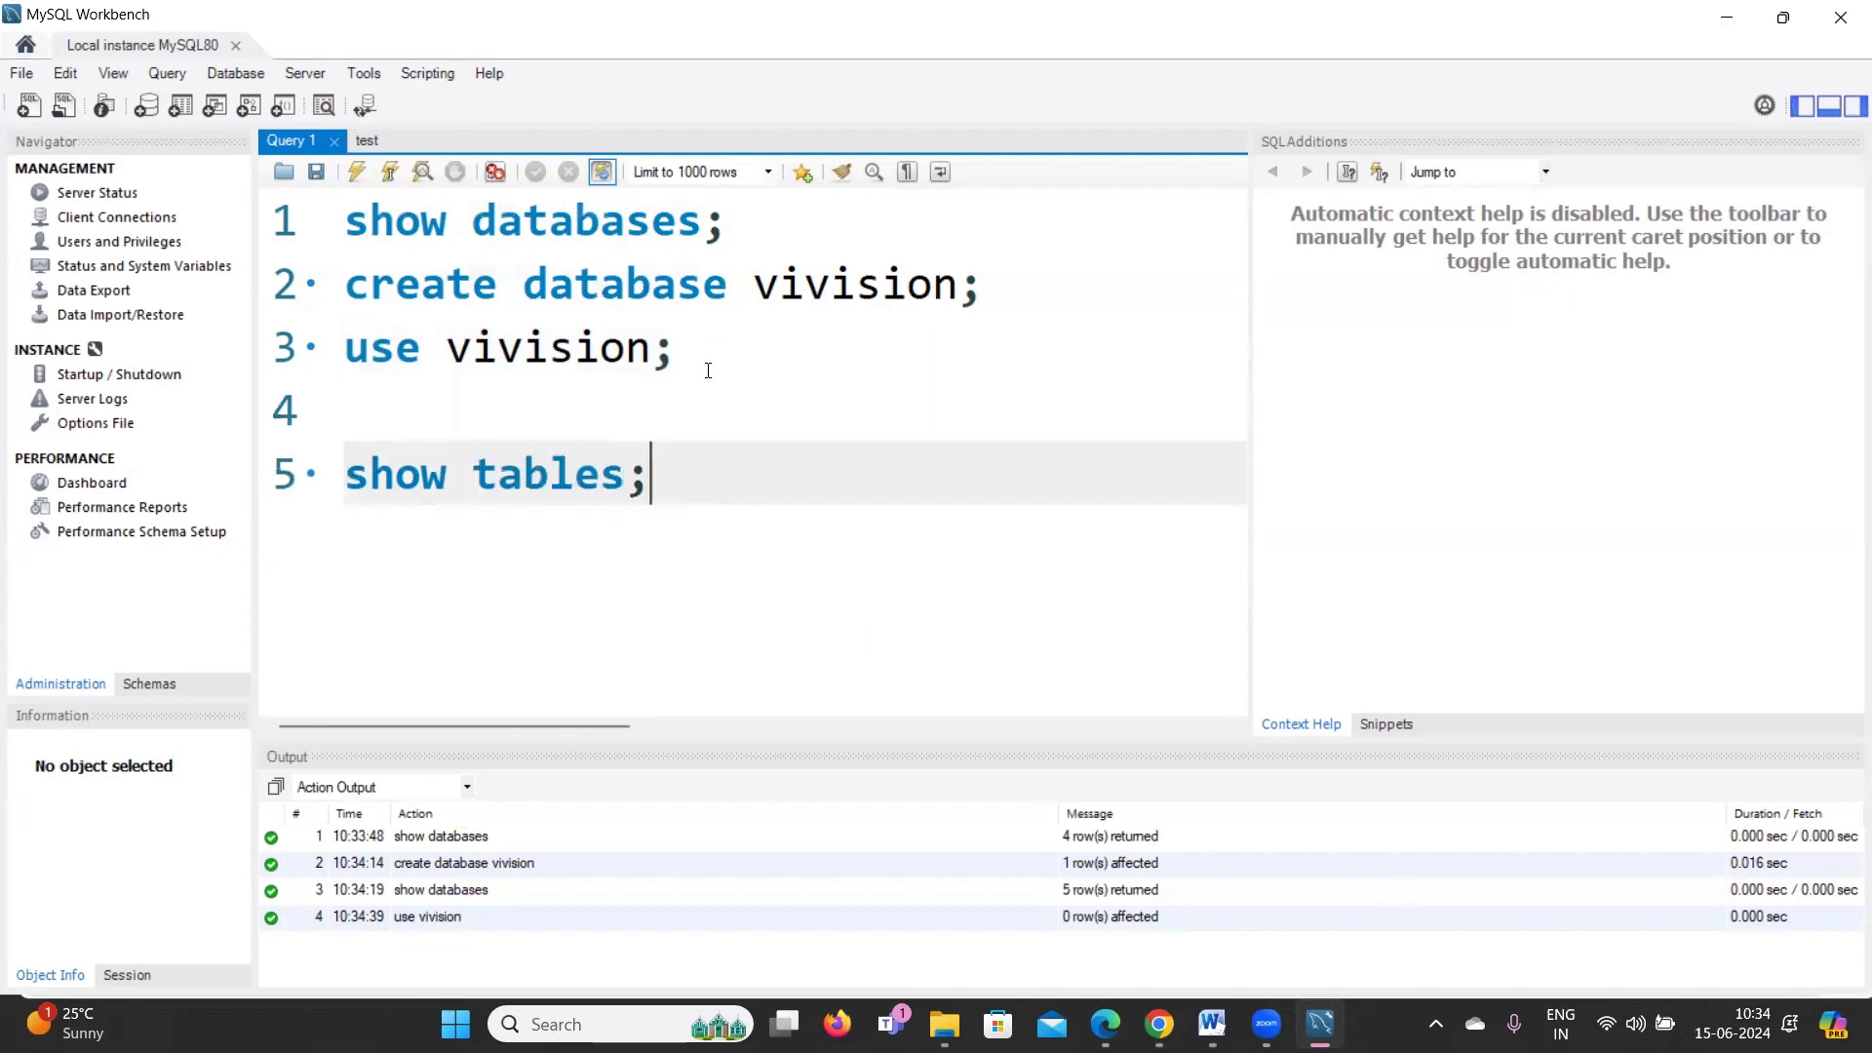
drag(665, 470, 343, 474)
click(358, 178)
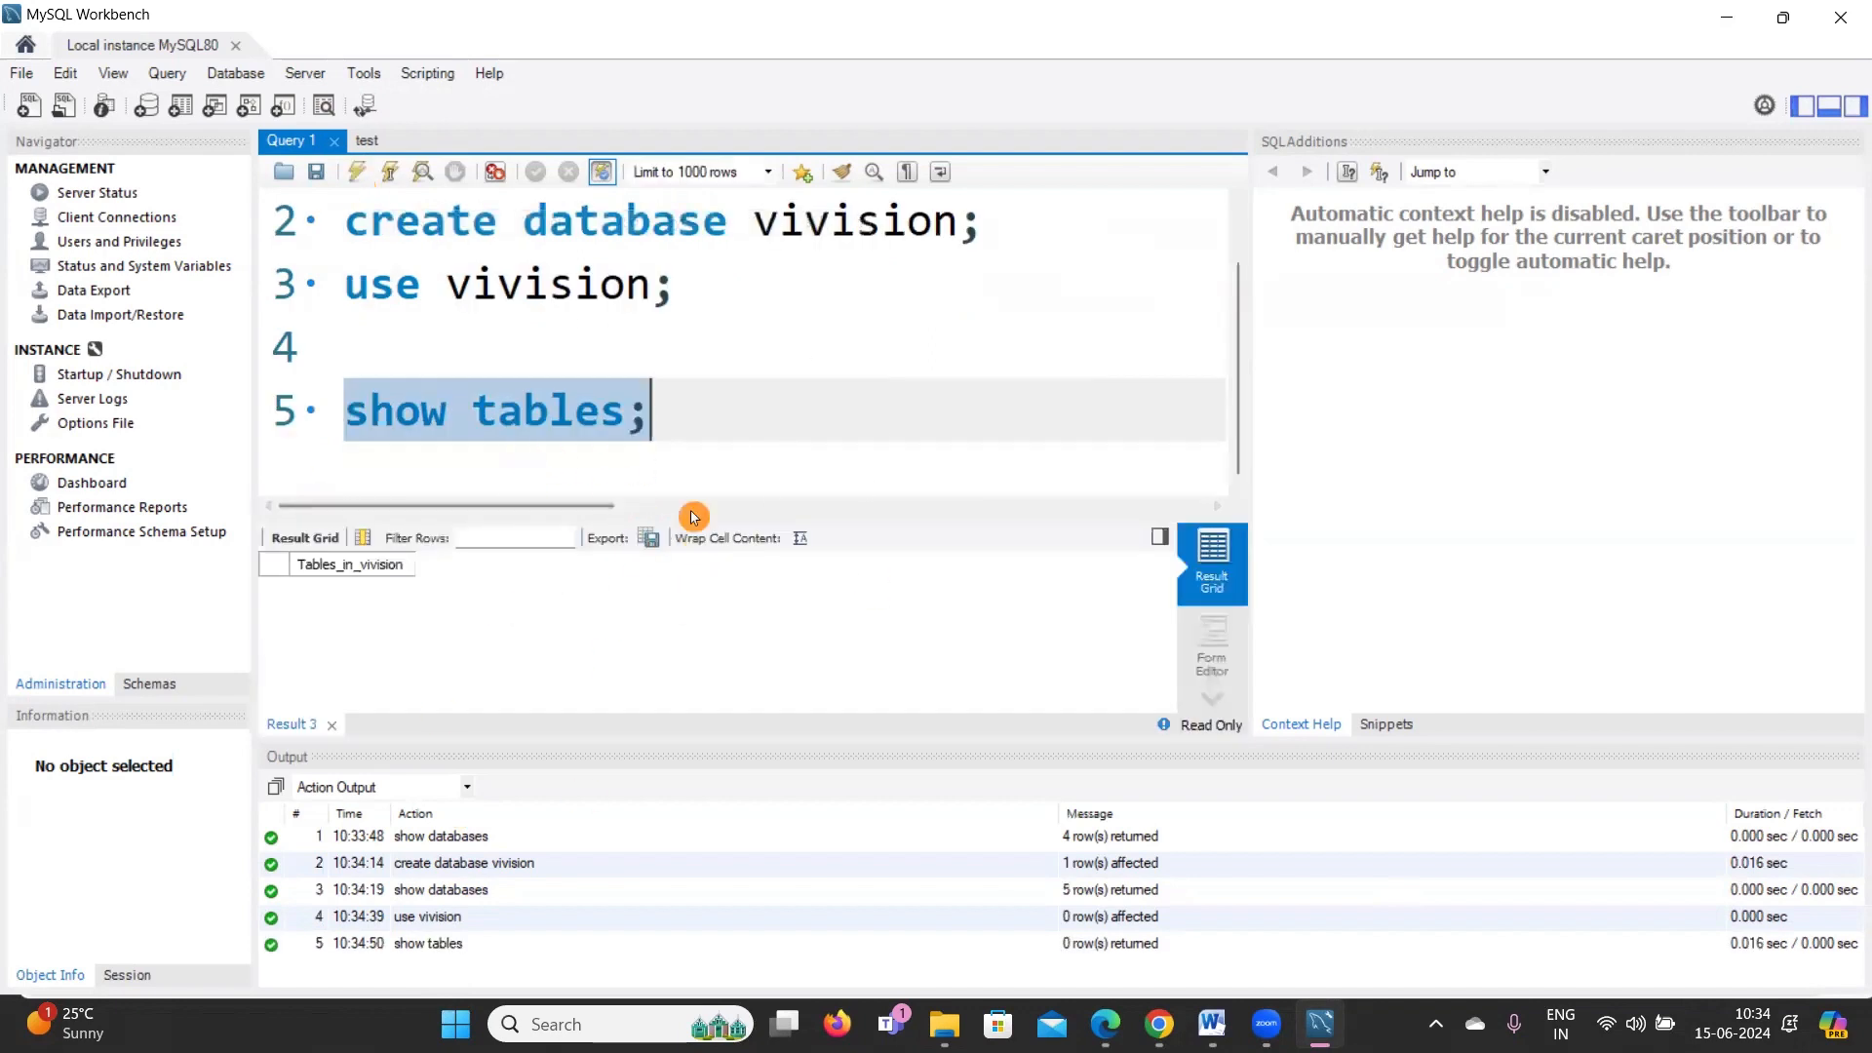
click(684, 419)
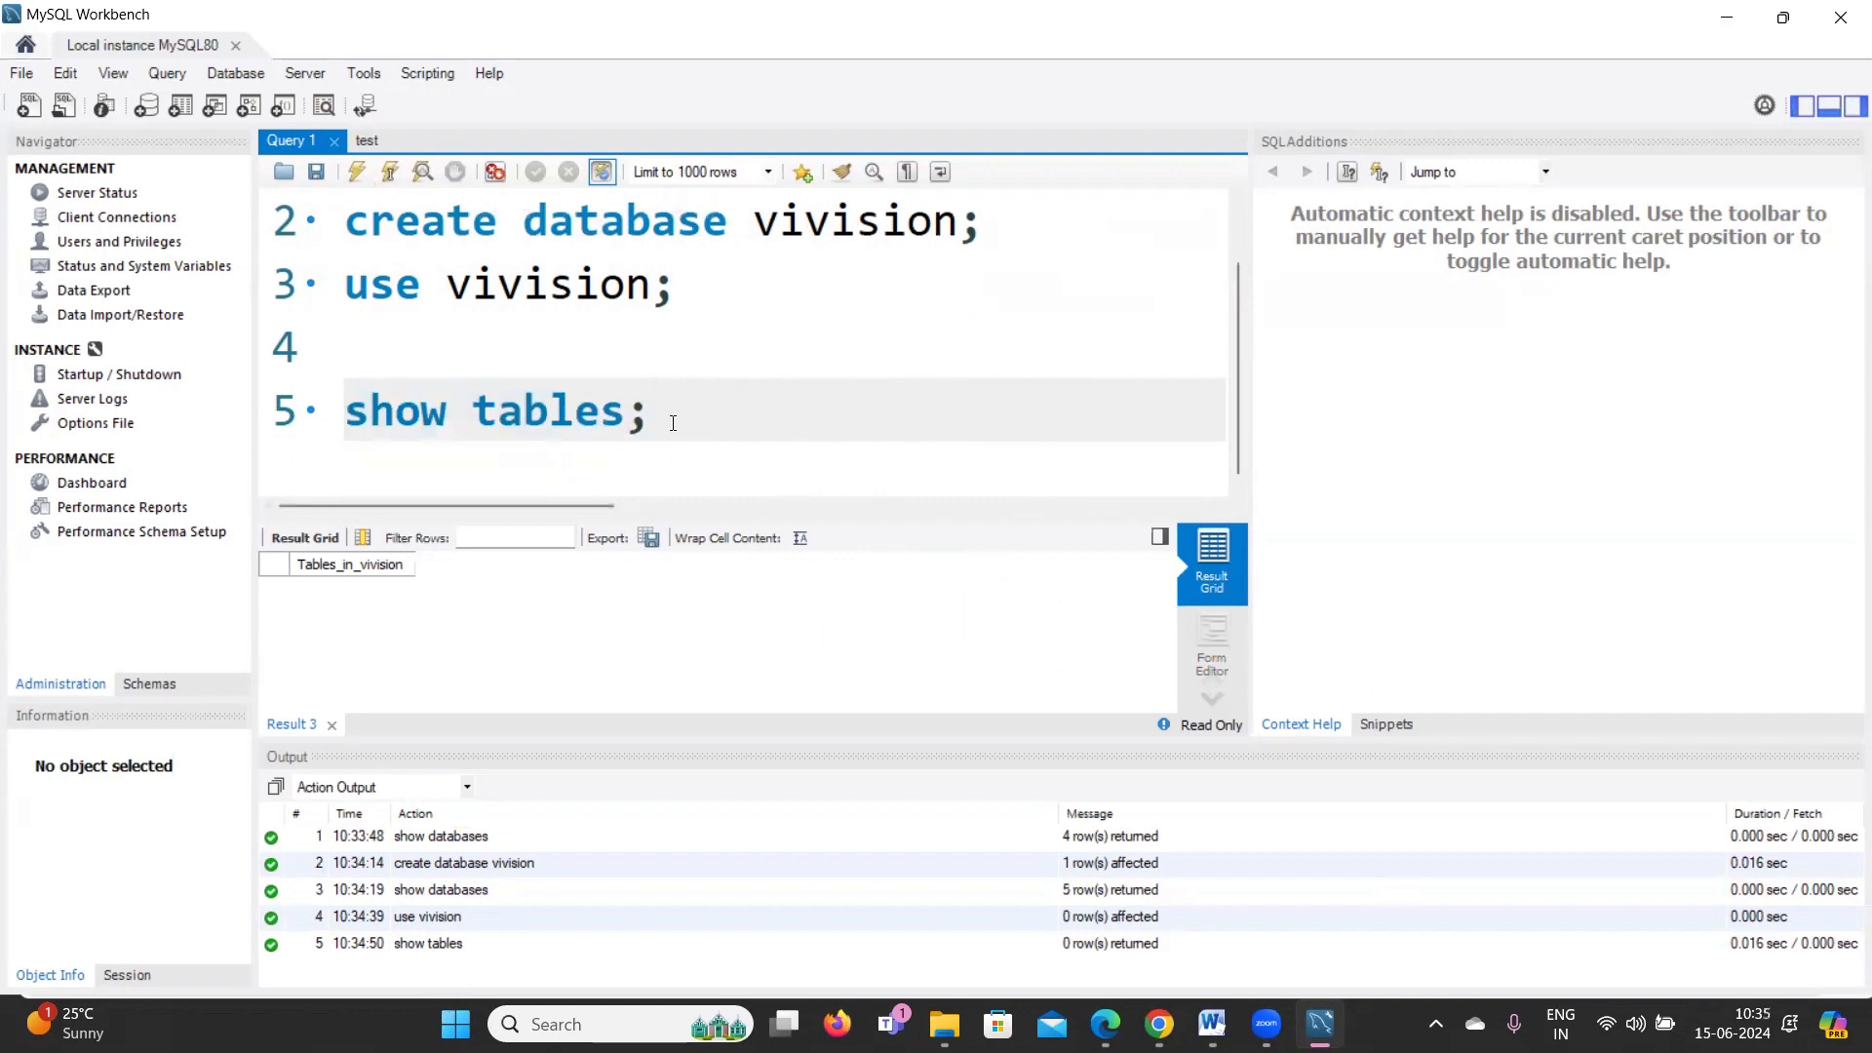
scroll(716, 421, up, 1)
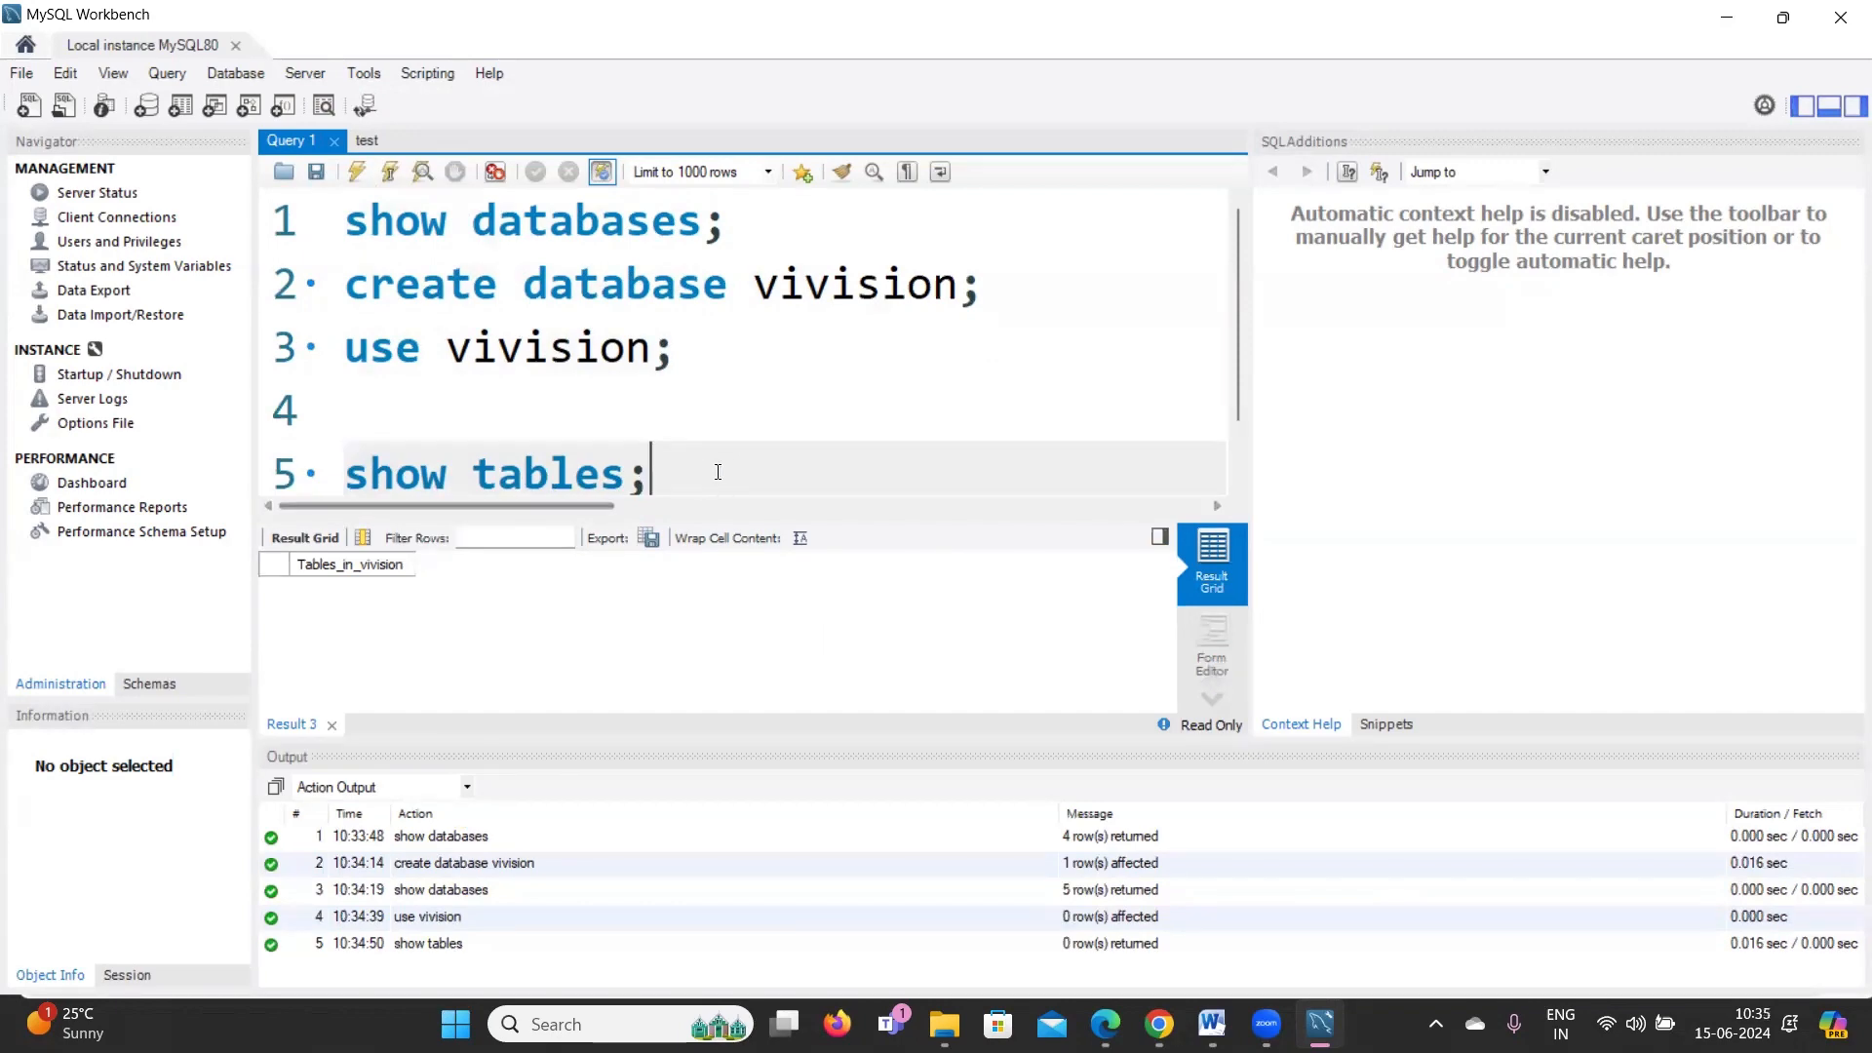
Add the statement "create table test (id int);" on line 7, leaving line 6 blank, and execute only that statement
scroll(708, 474, down, 1)
scroll(644, 443, up, 1)
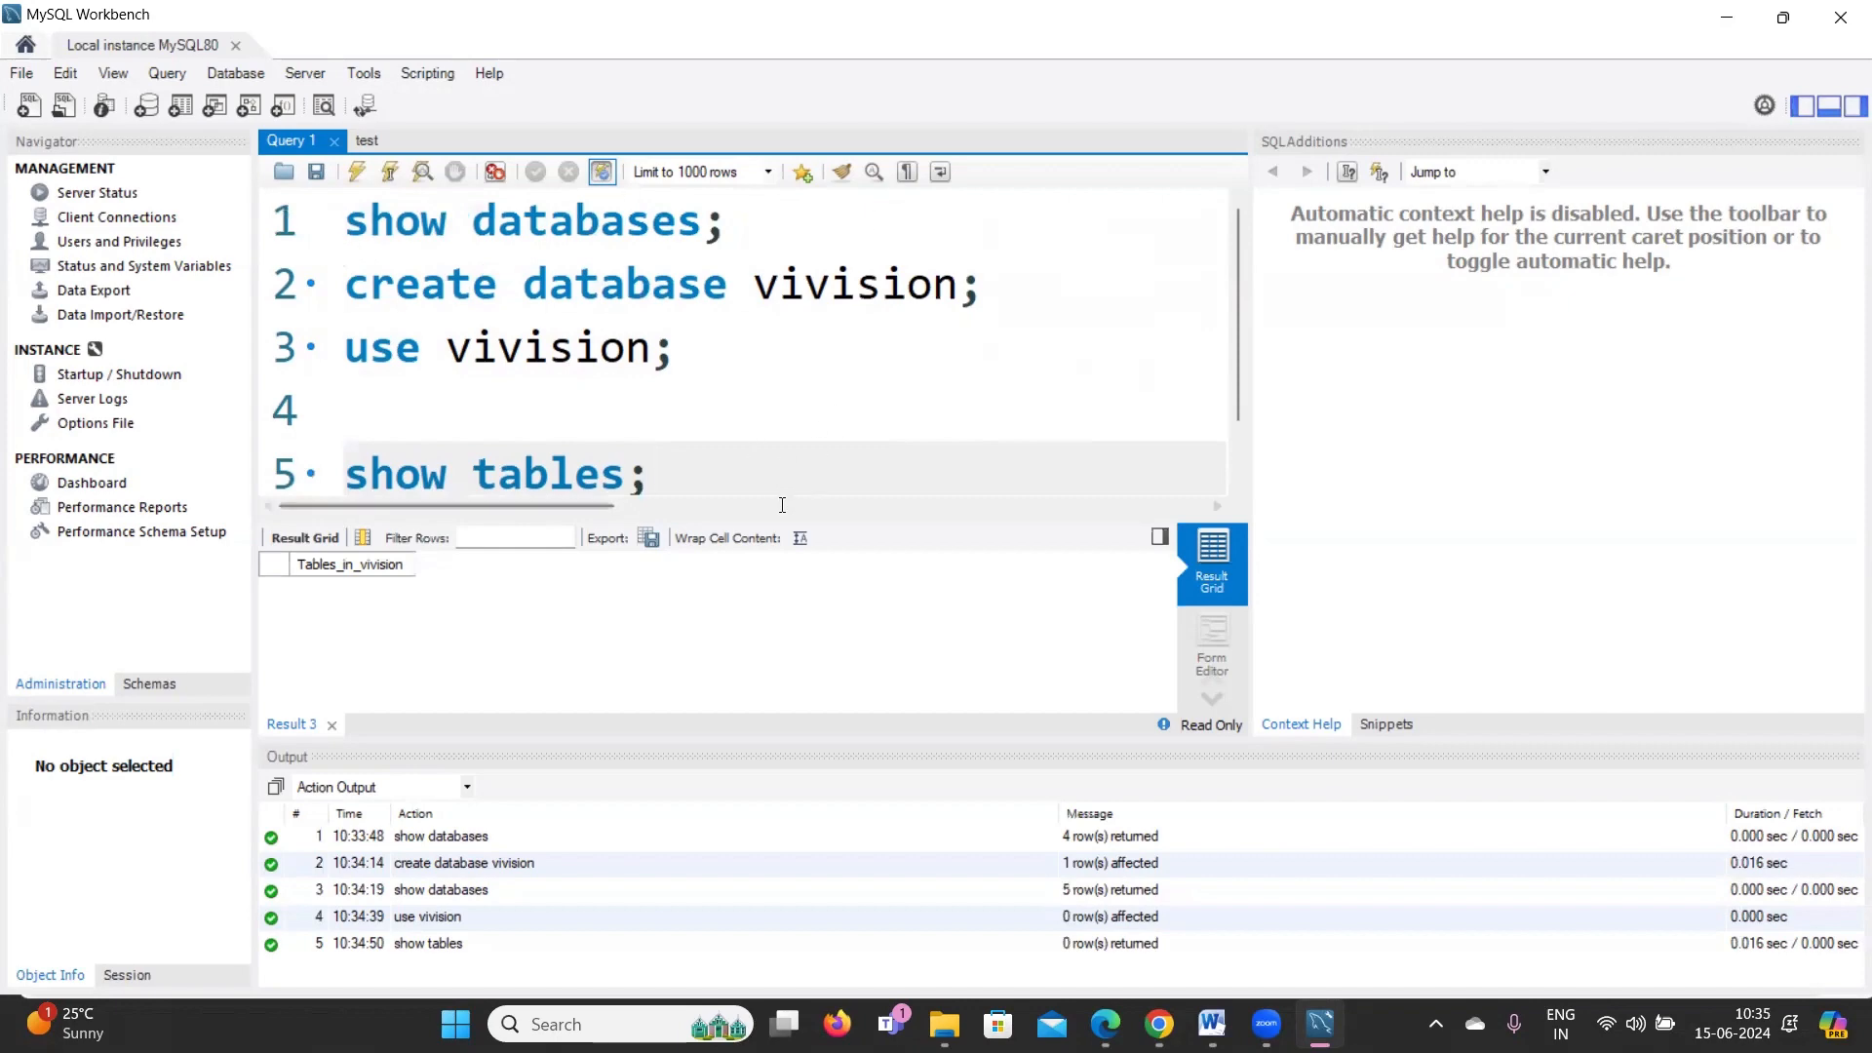
scroll(751, 443, down, 1)
key(Return)
key(Return)
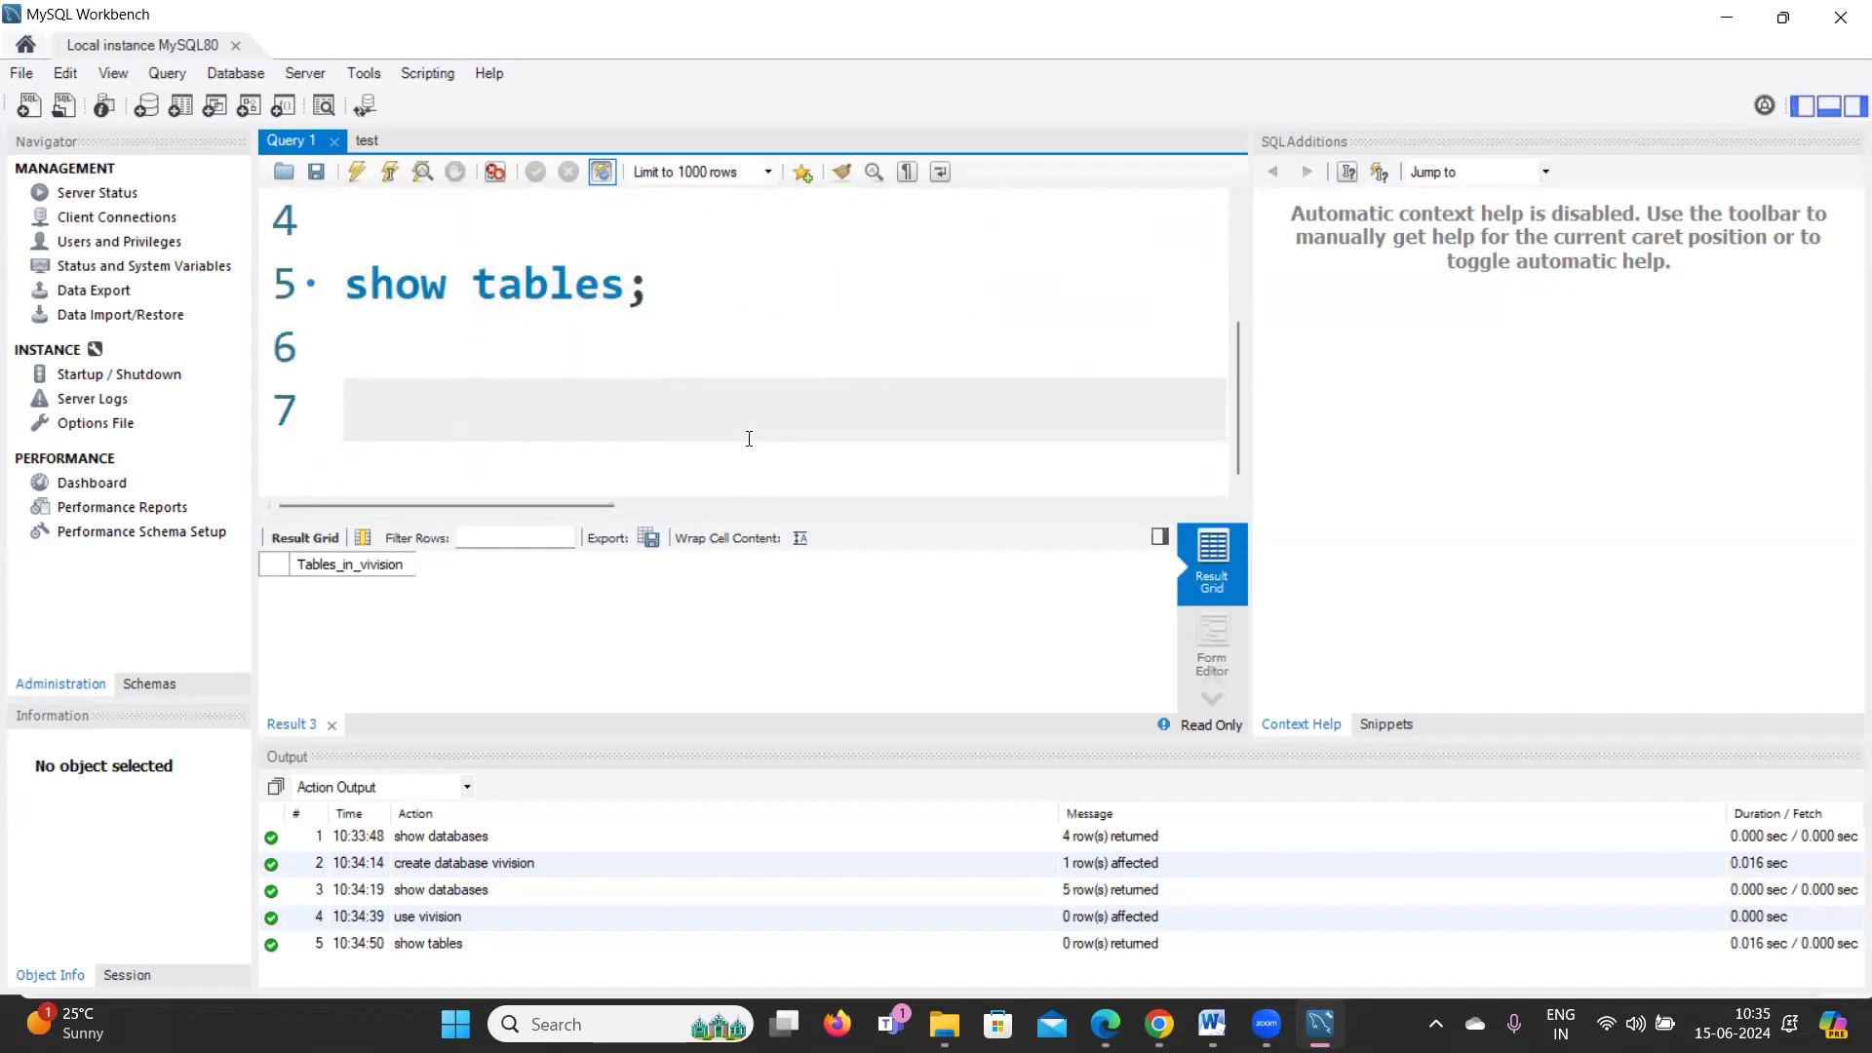
text(cret)
key(BackSpace)
text(a)
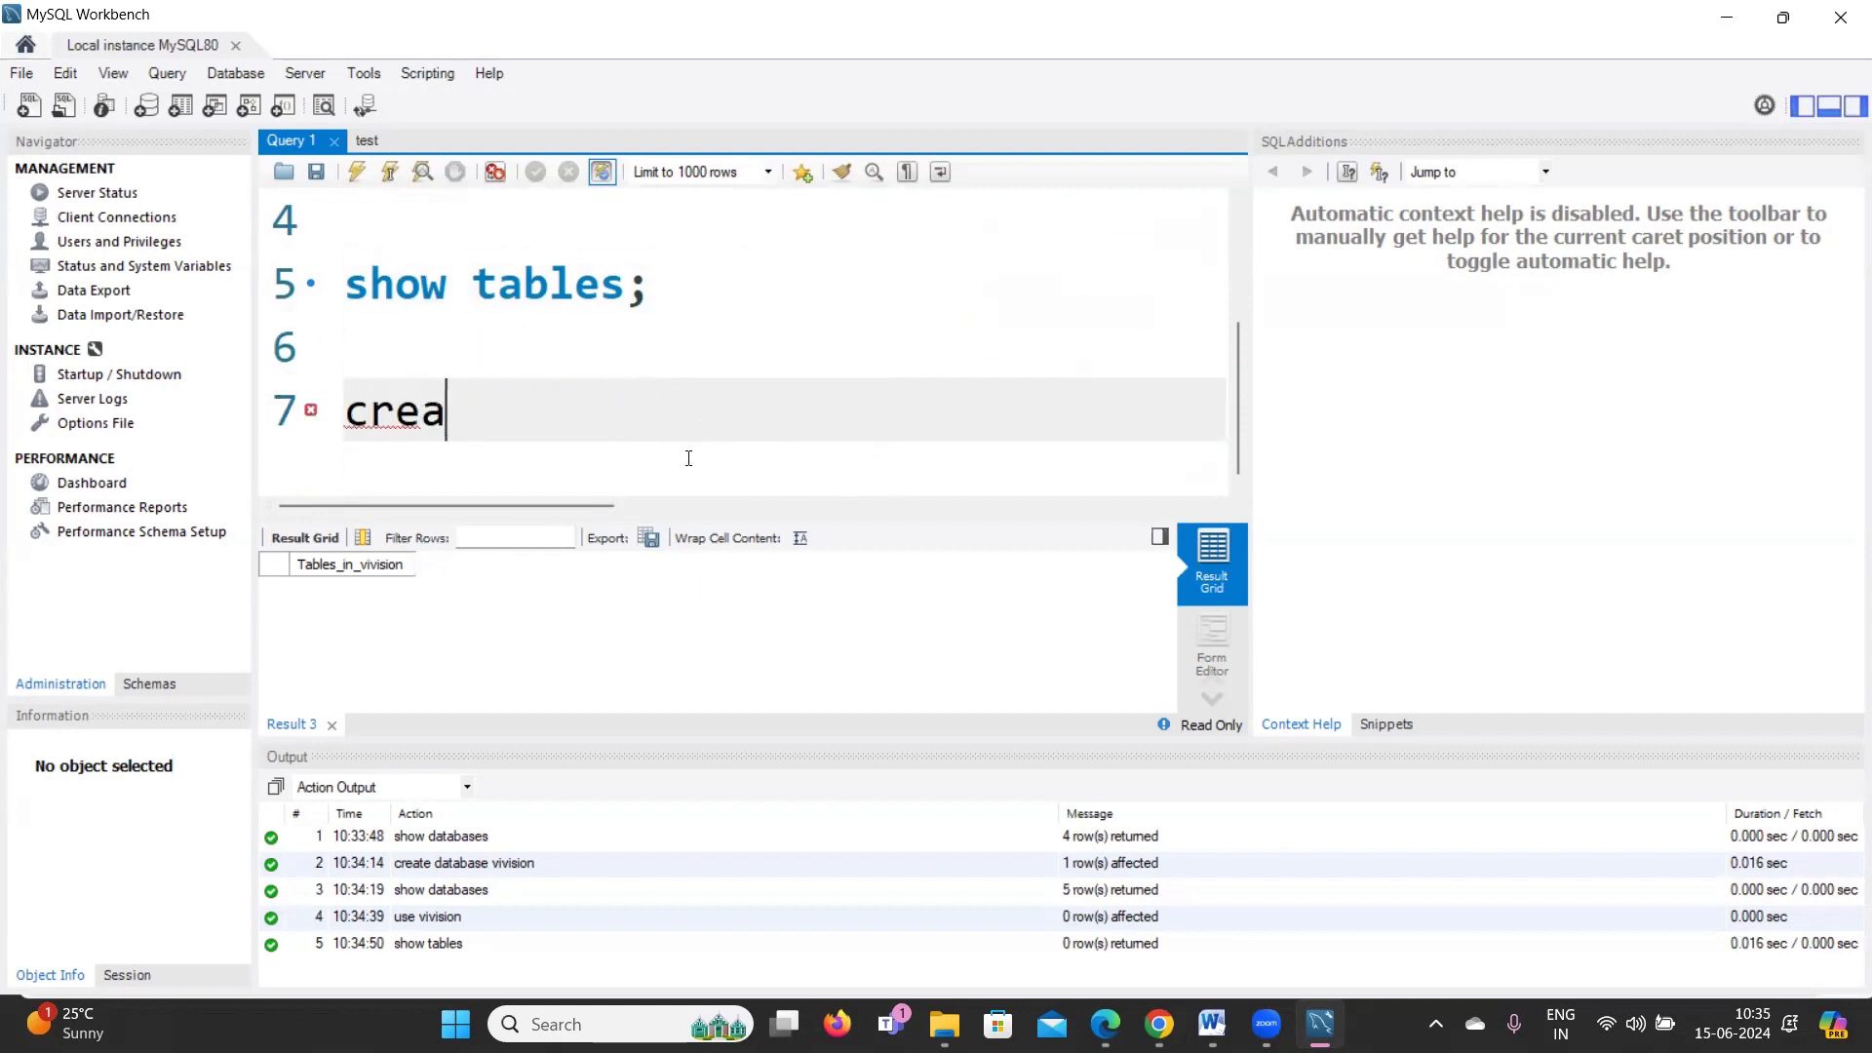
text(te table)
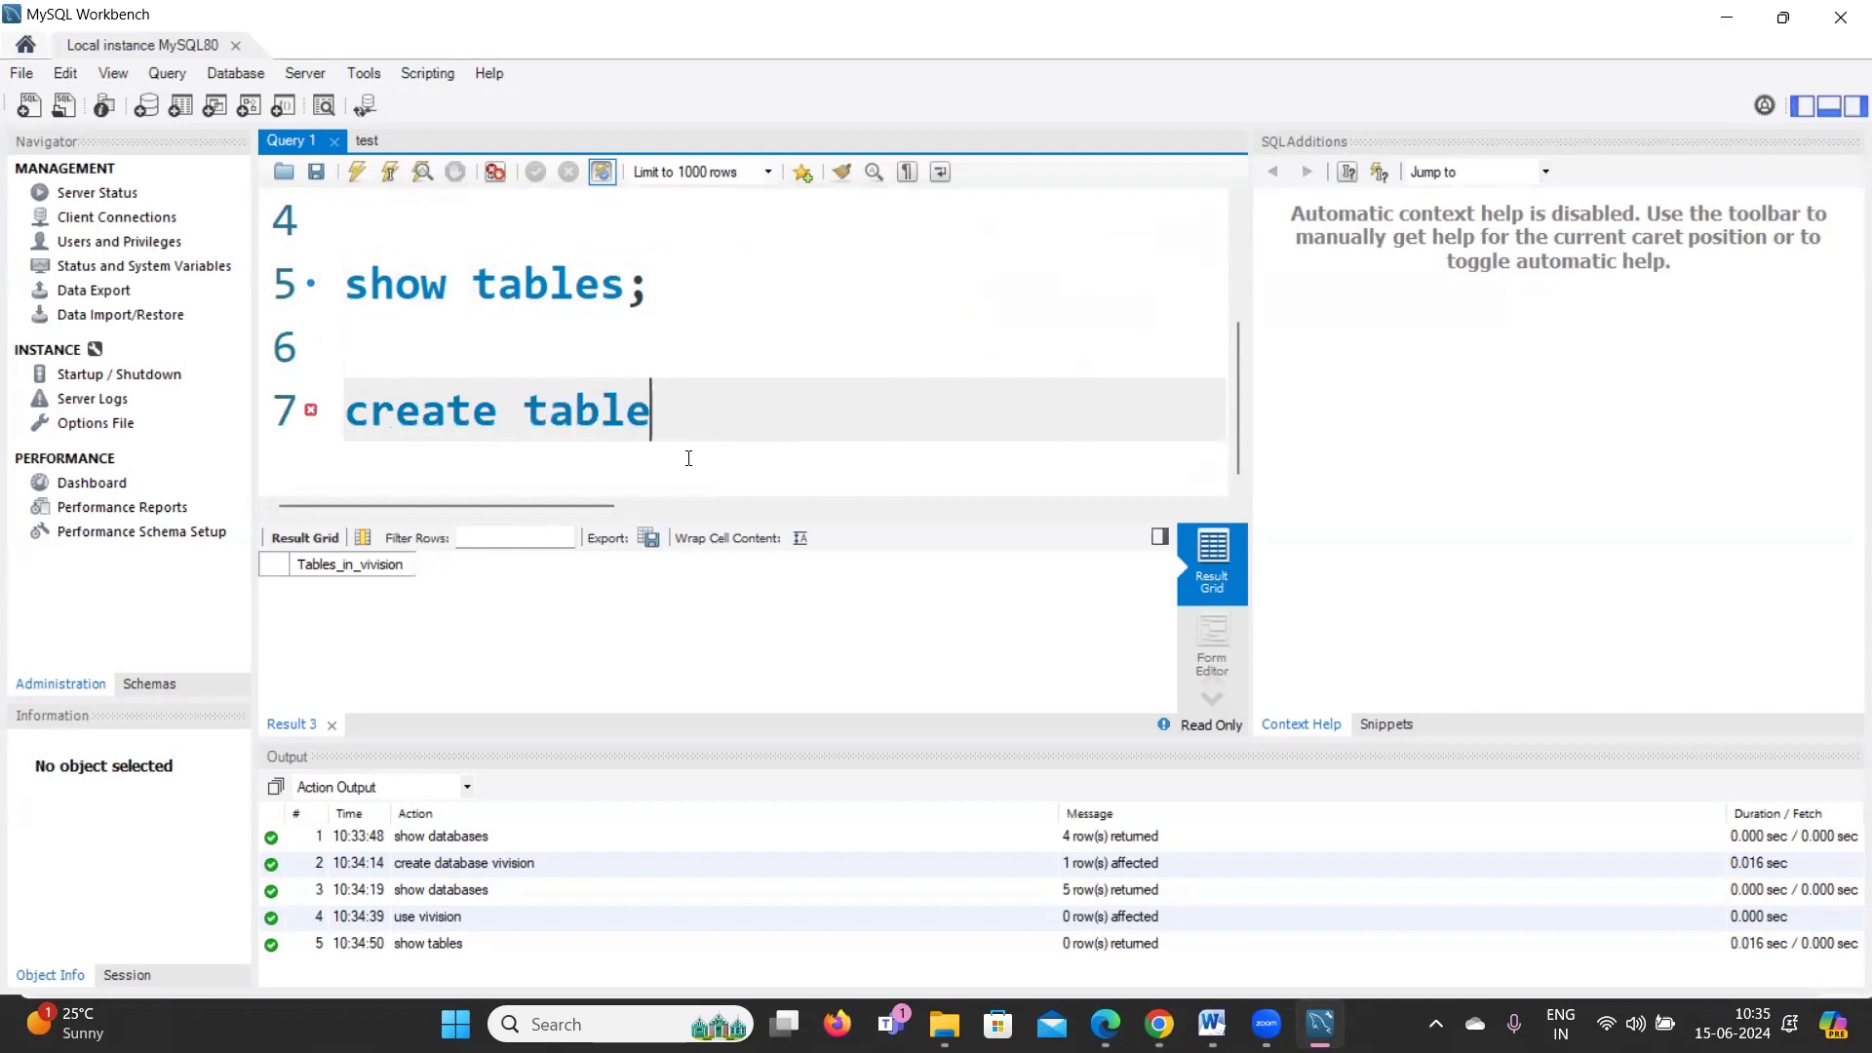
text( test )
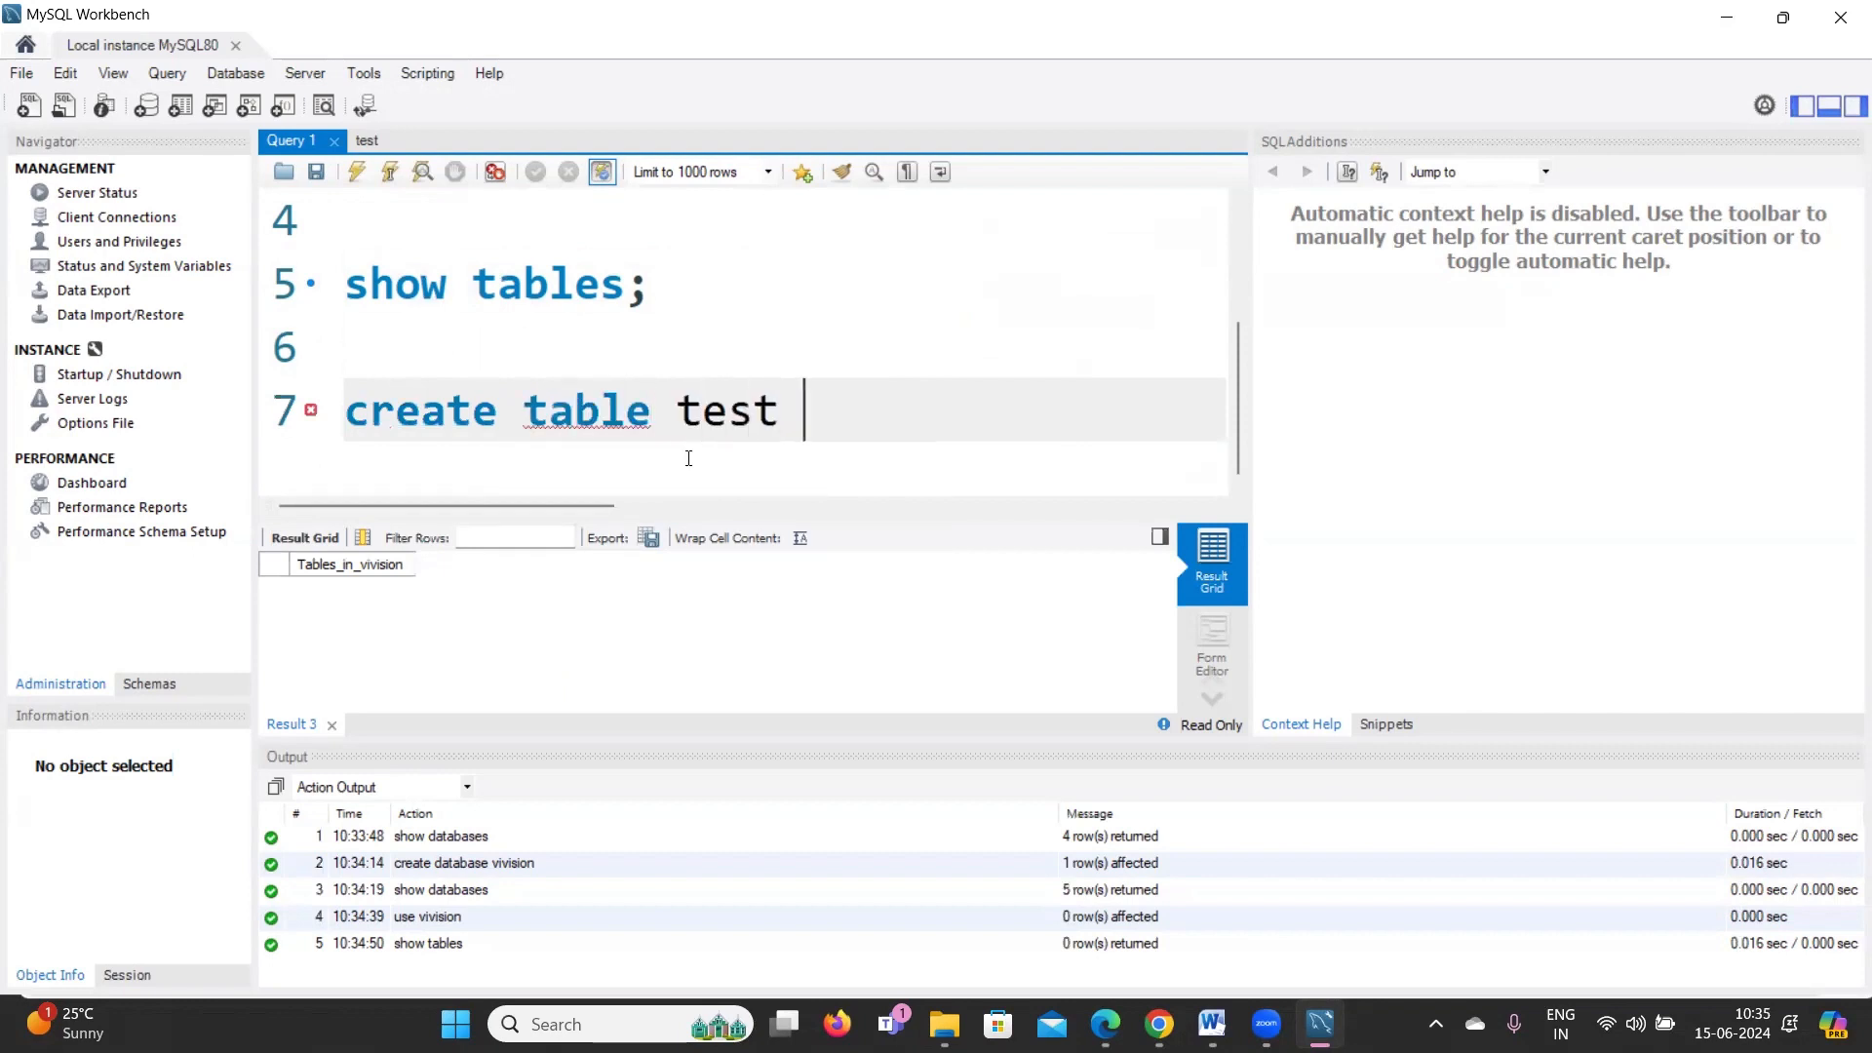
text(()
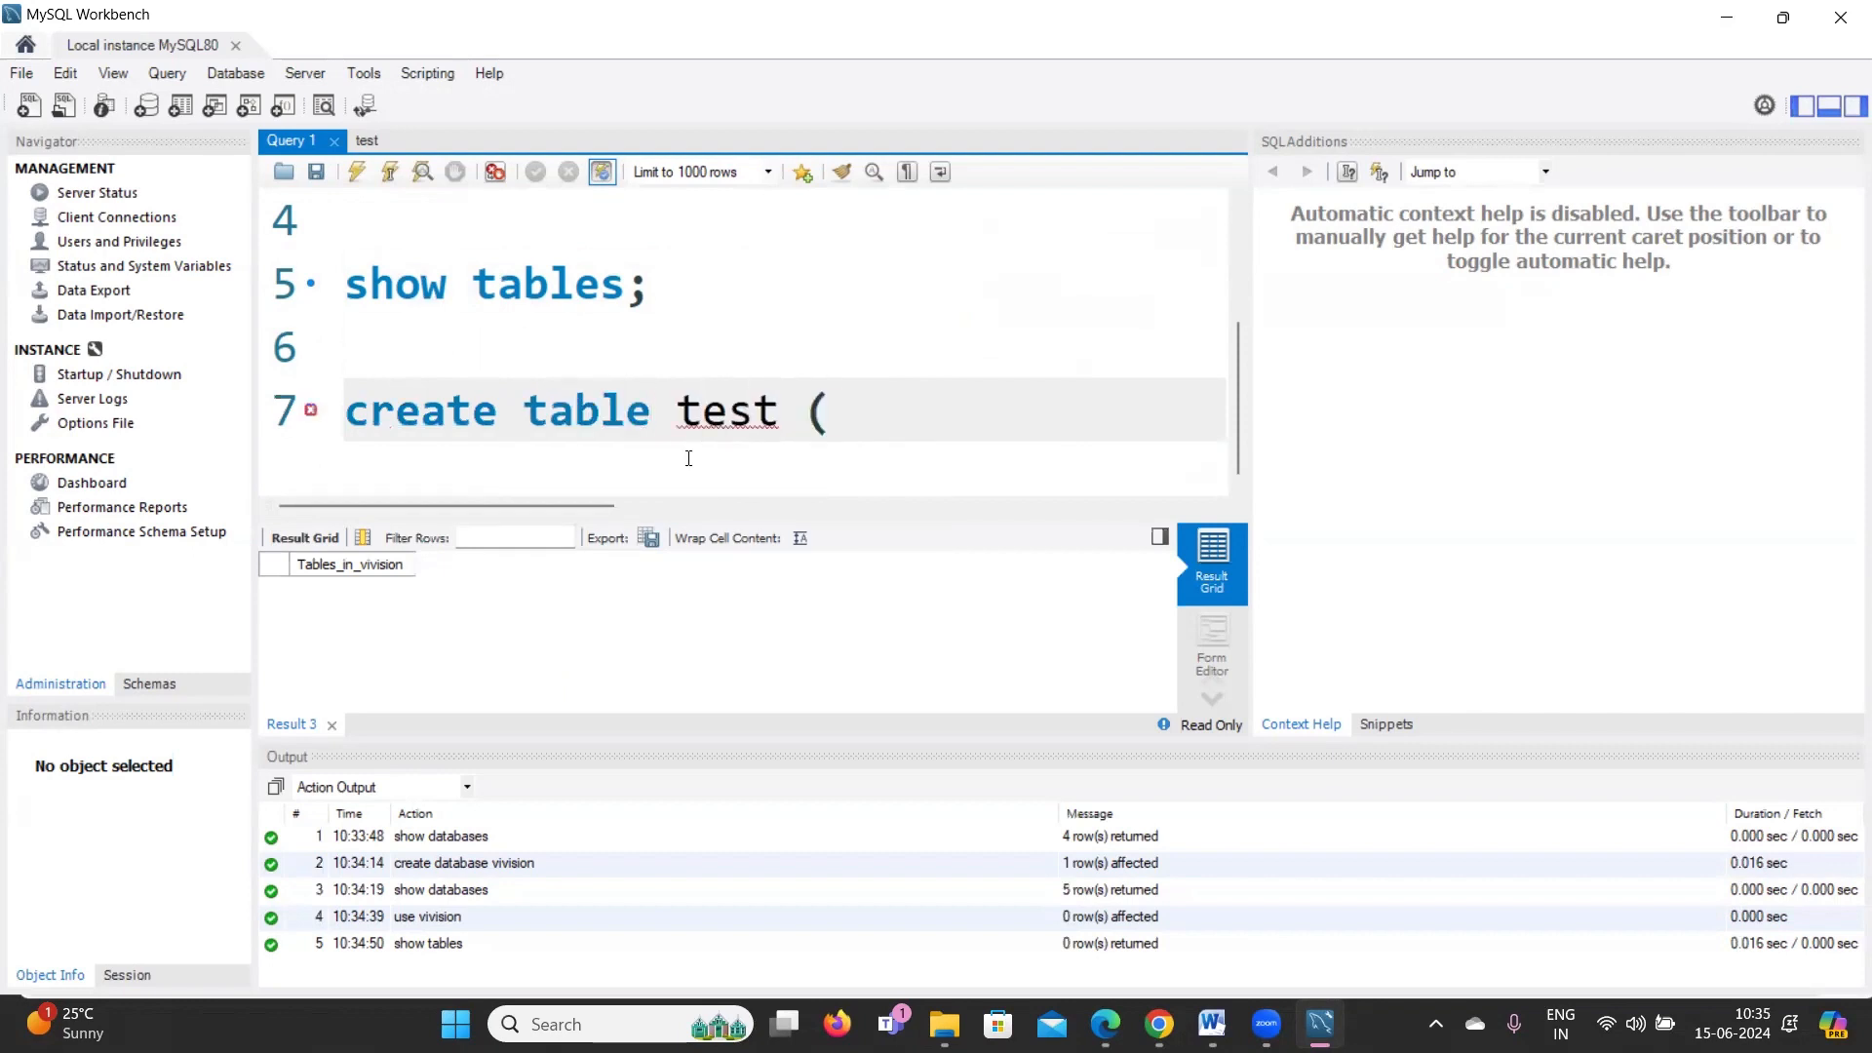
text(id int)
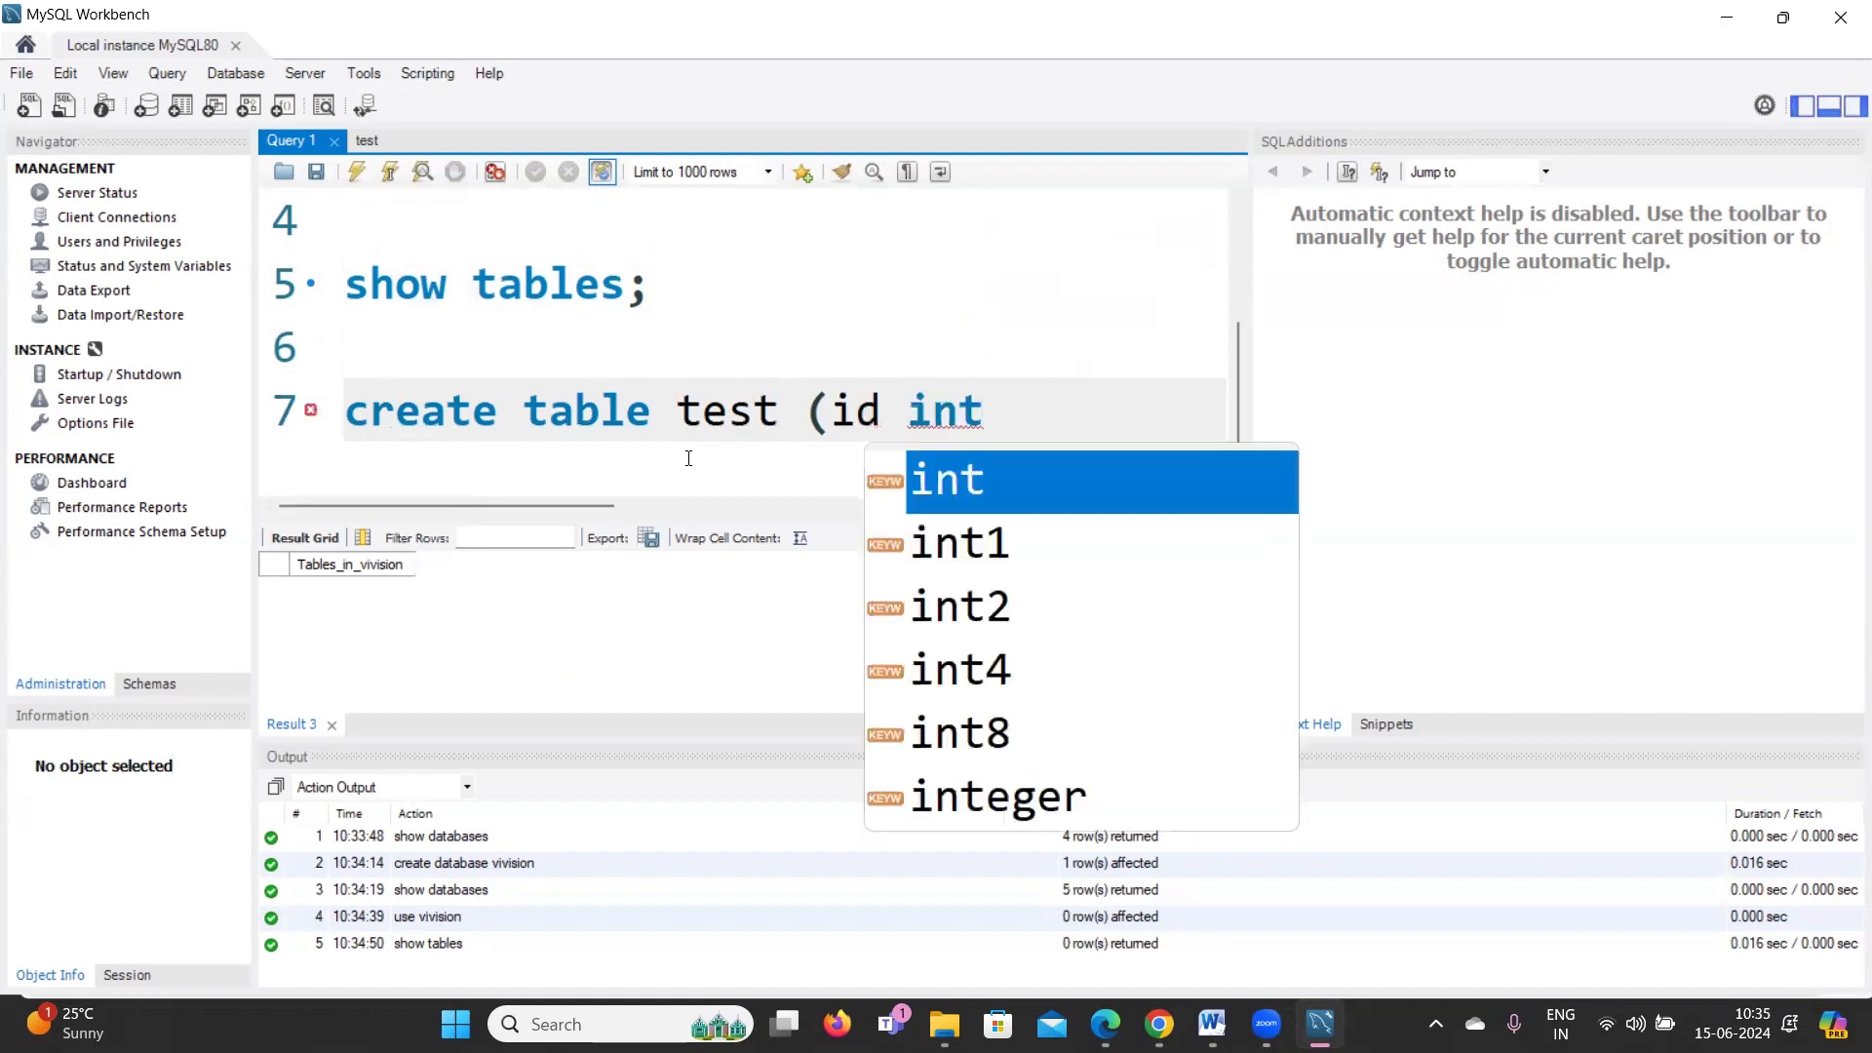
text();)
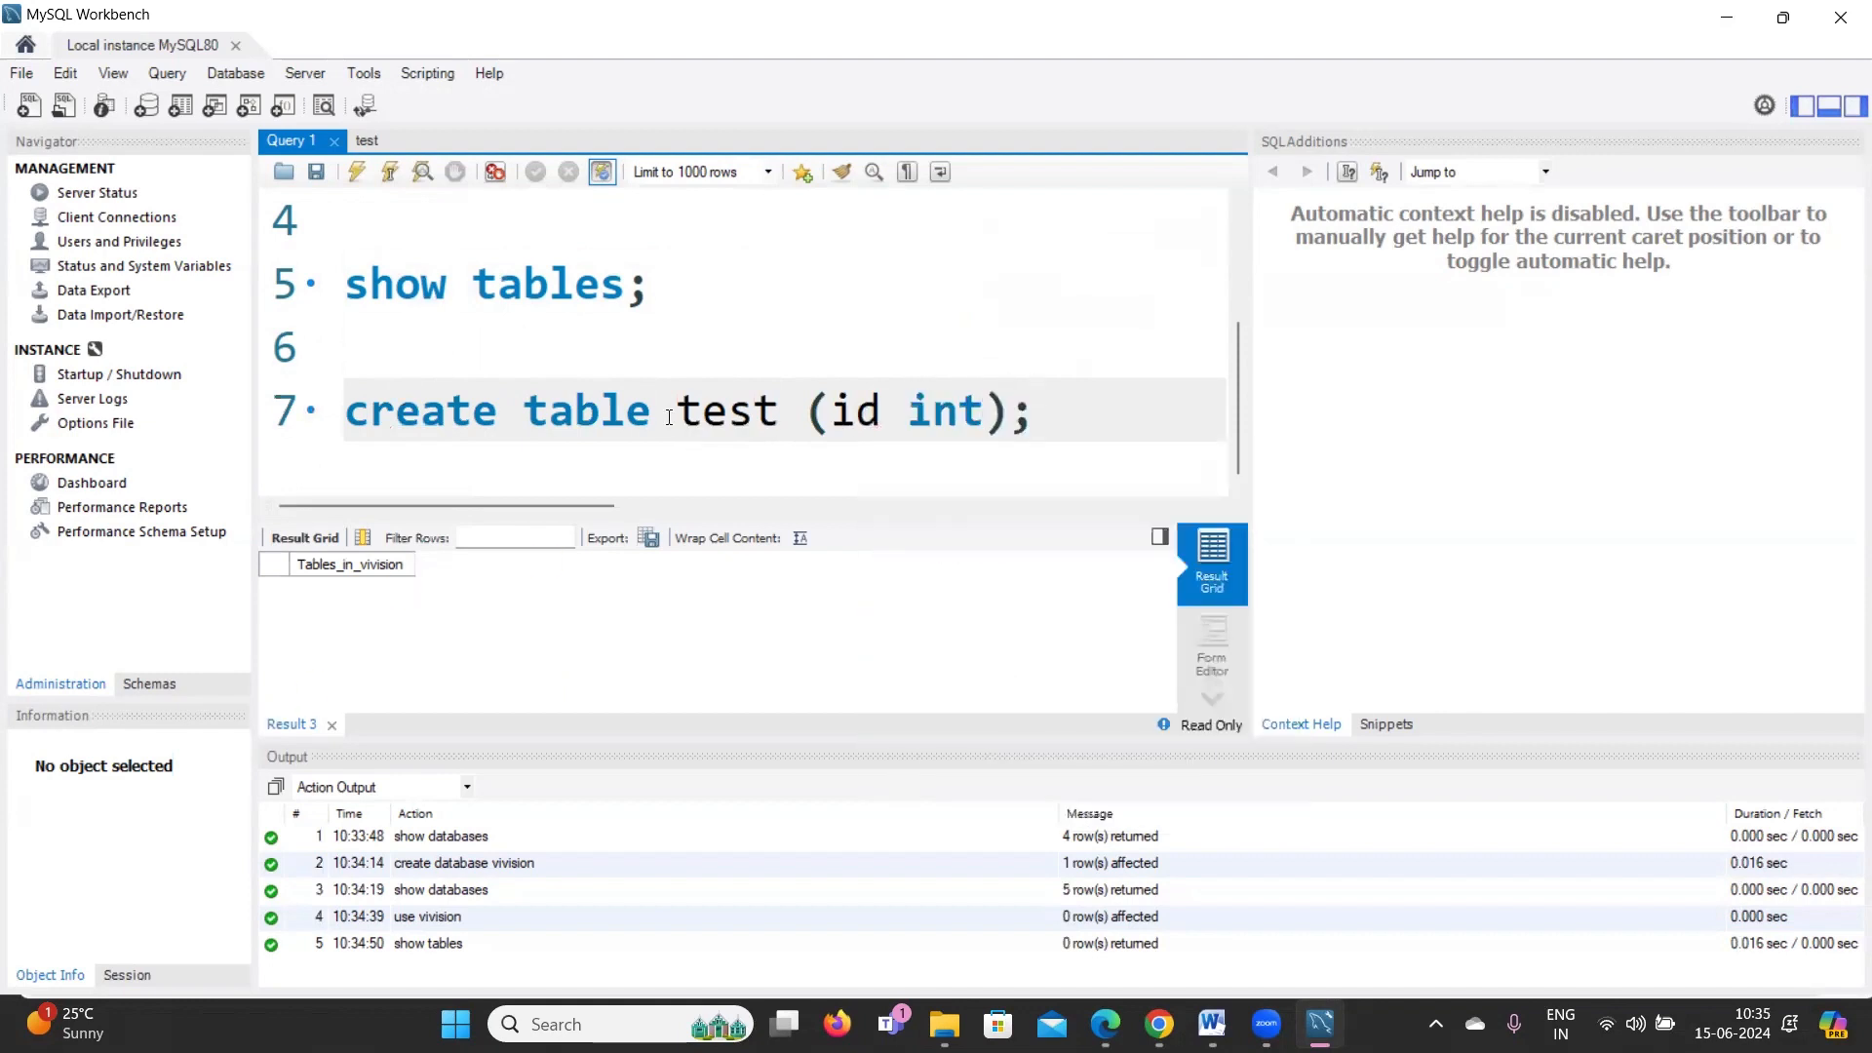
drag(1031, 434, 344, 415)
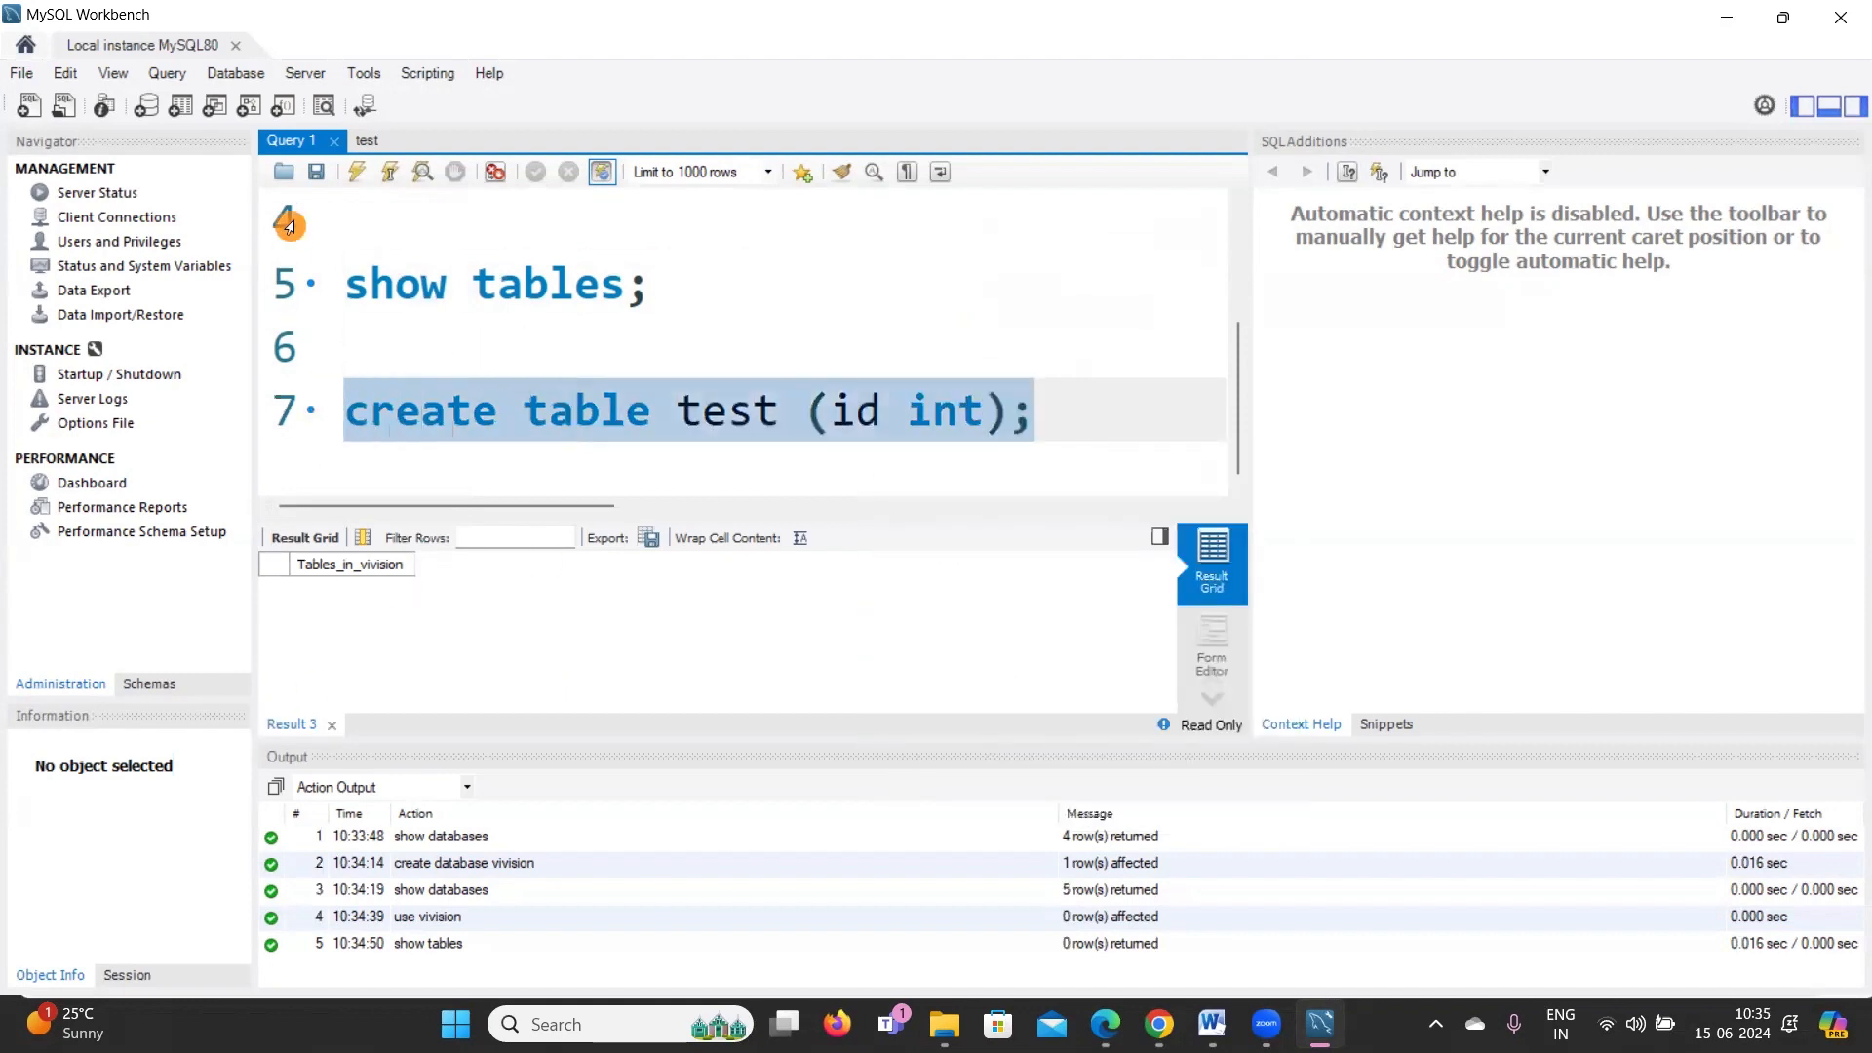
click(357, 176)
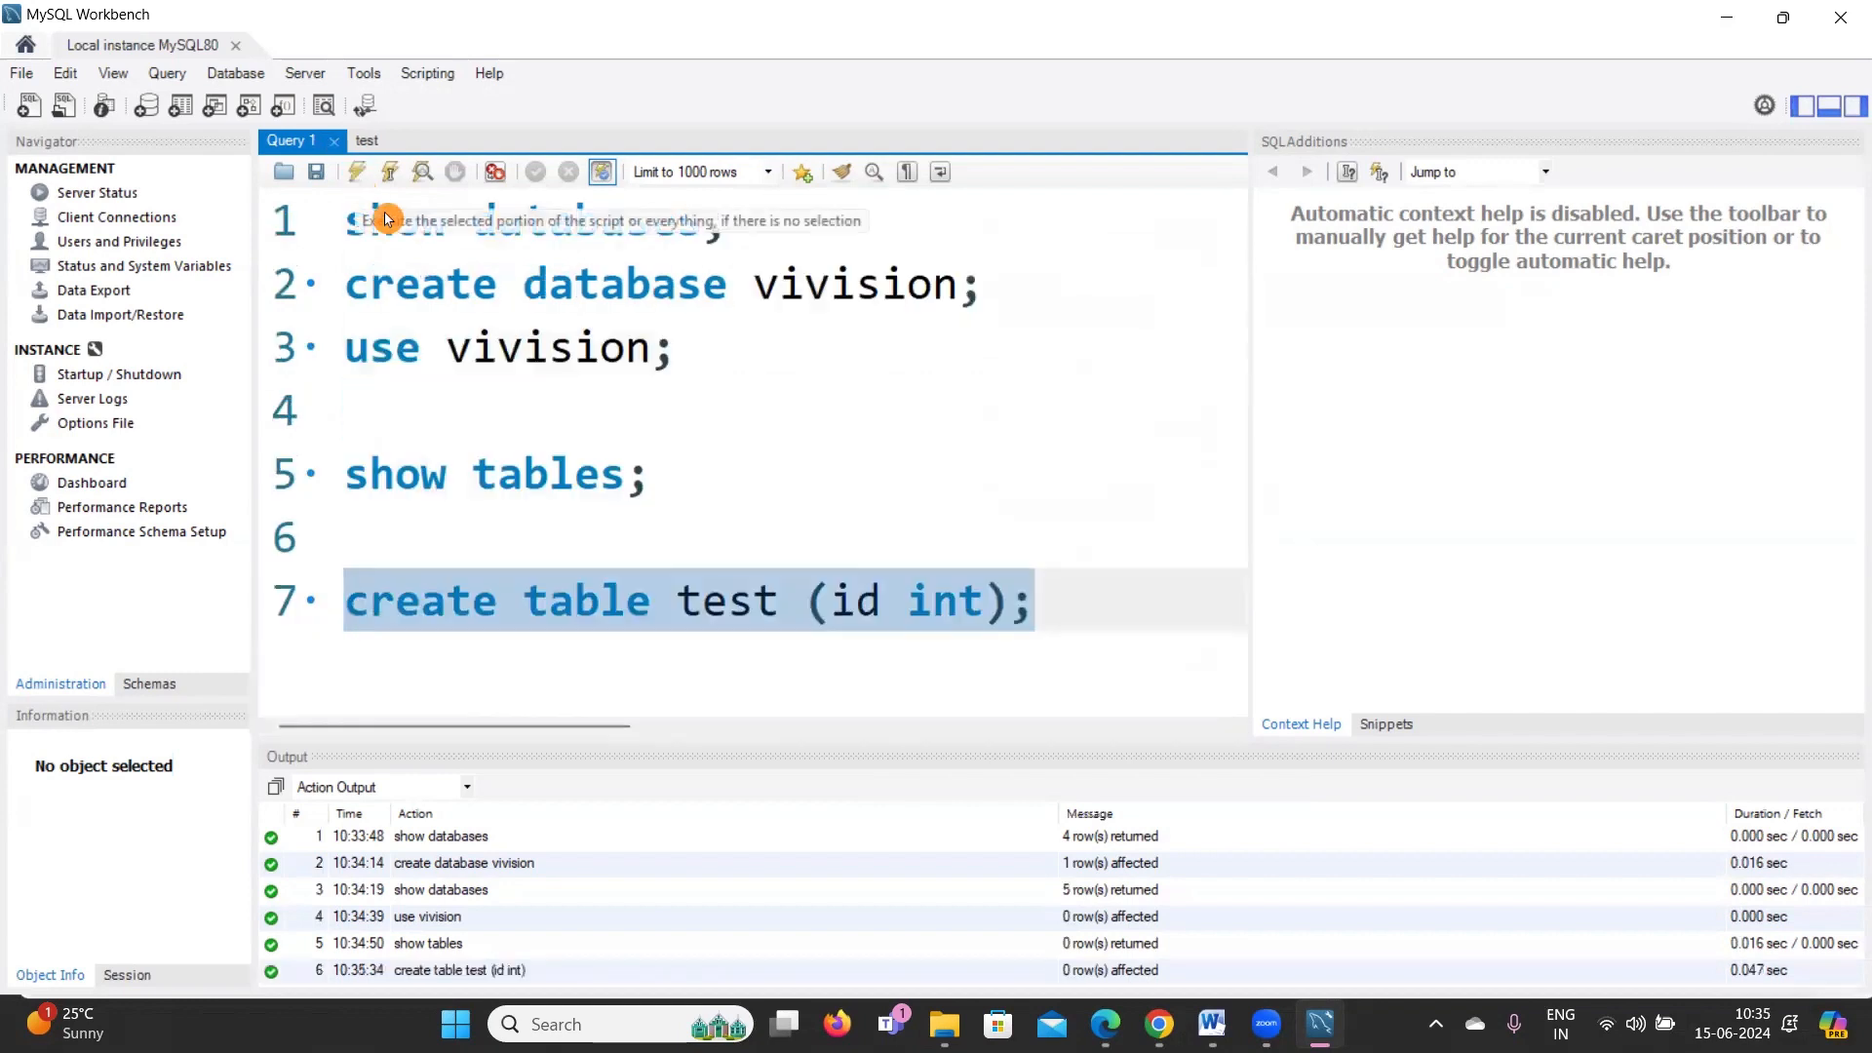
Execute only the "show tables;" statement again to list the tables in the vivision database
drag(697, 475, 345, 475)
click(357, 172)
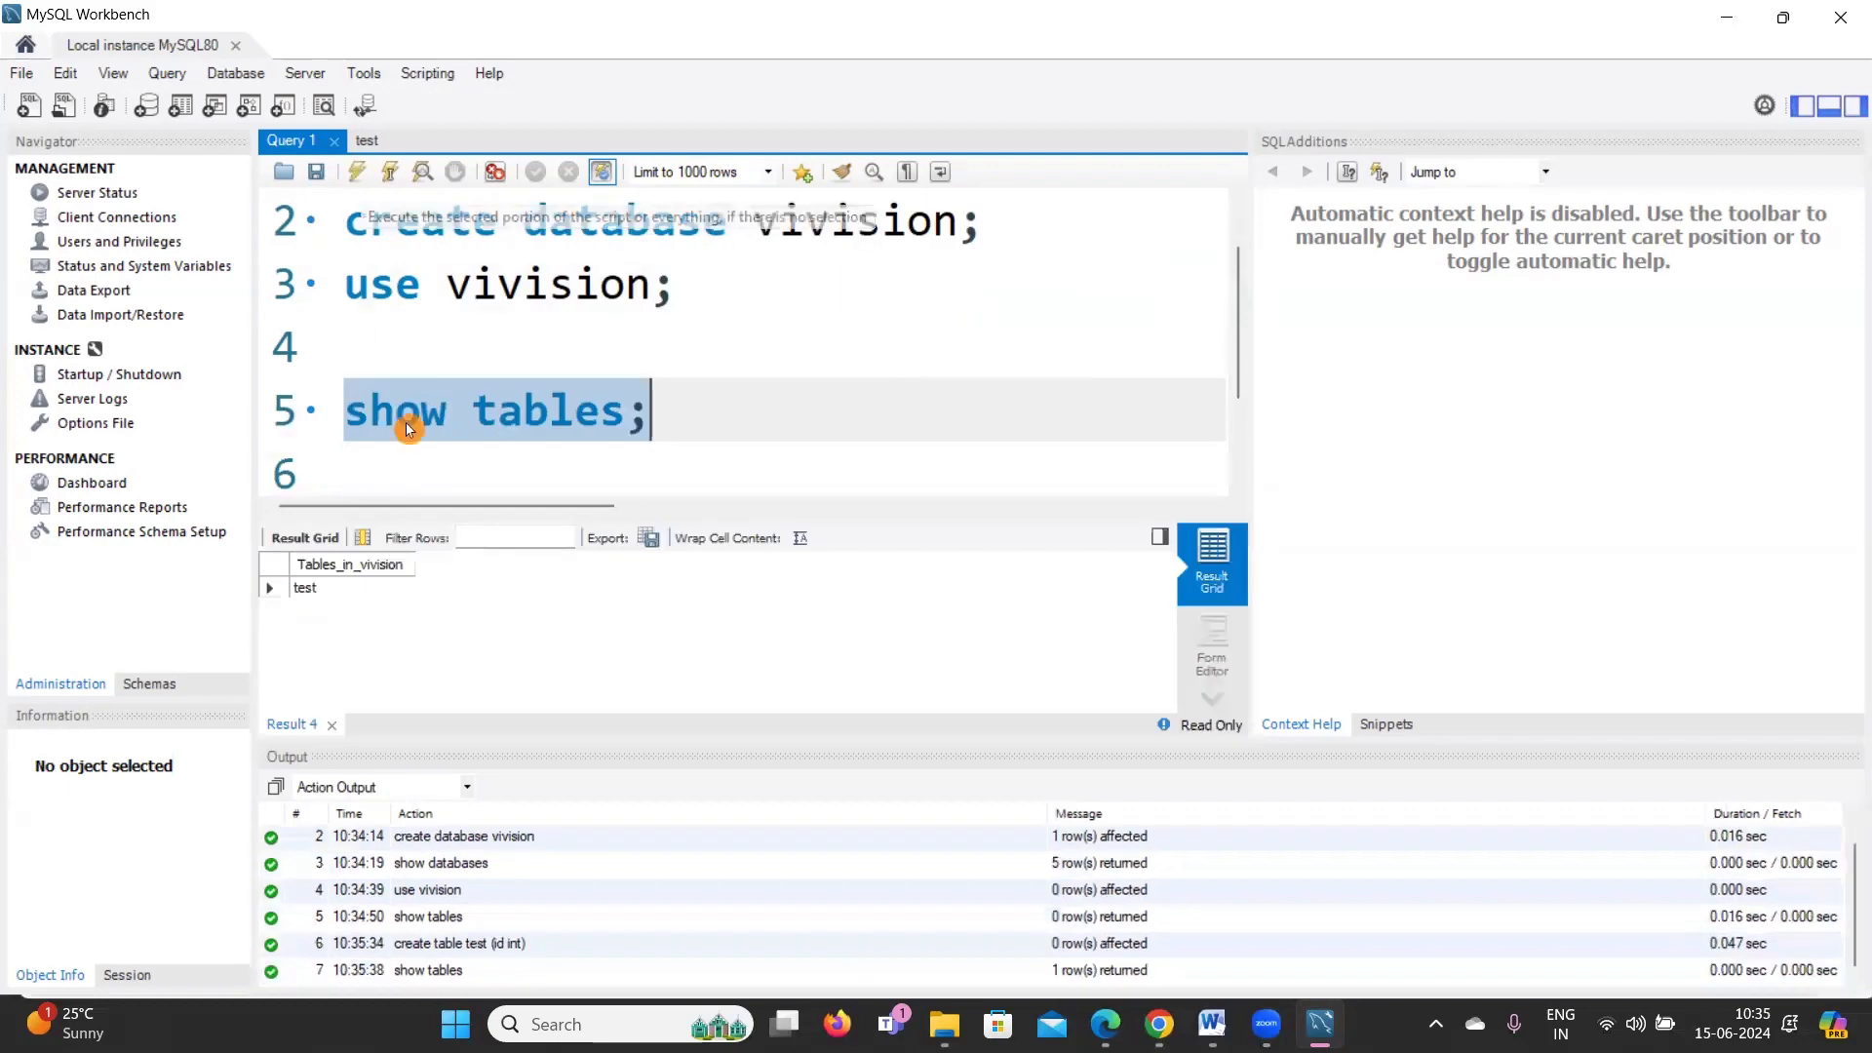
click(712, 419)
Write "insert into test (1,(2),(3)(4)" on line 9, leaving line 8 blank
scroll(712, 419, down, 1)
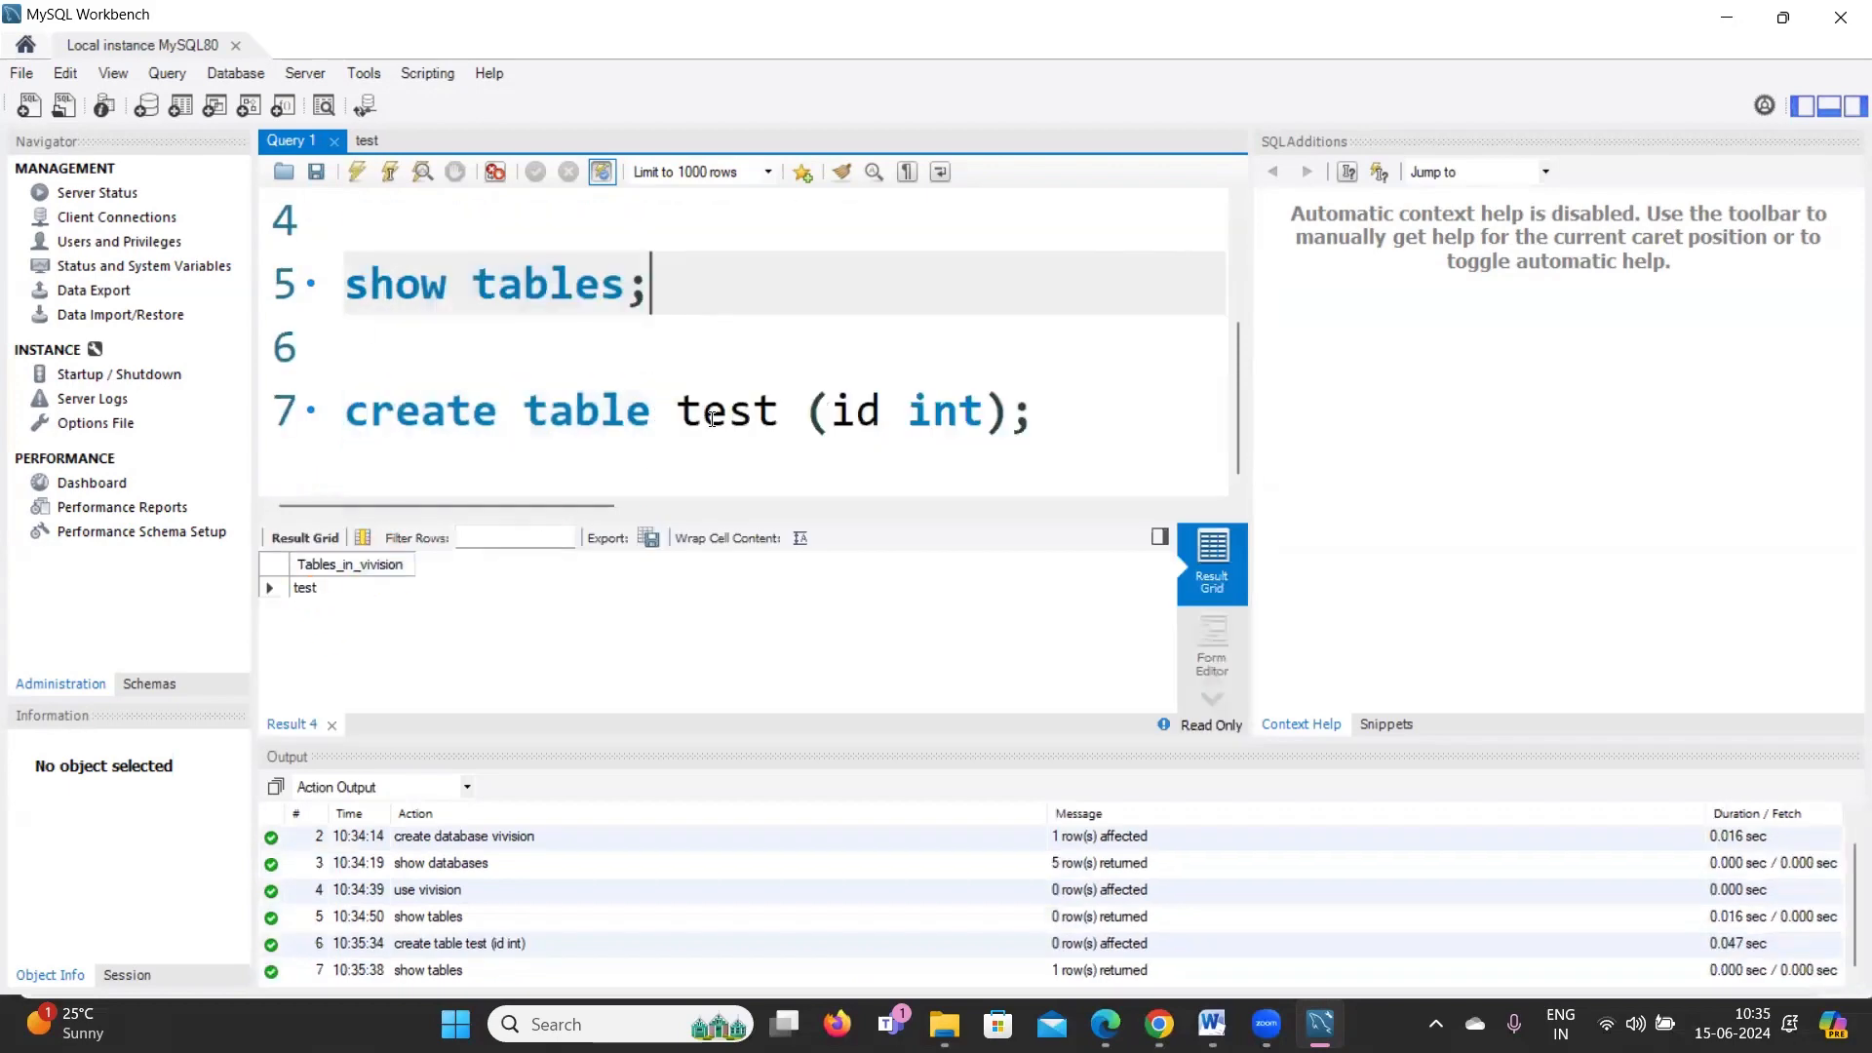
click(1129, 427)
key(Return)
key(Return)
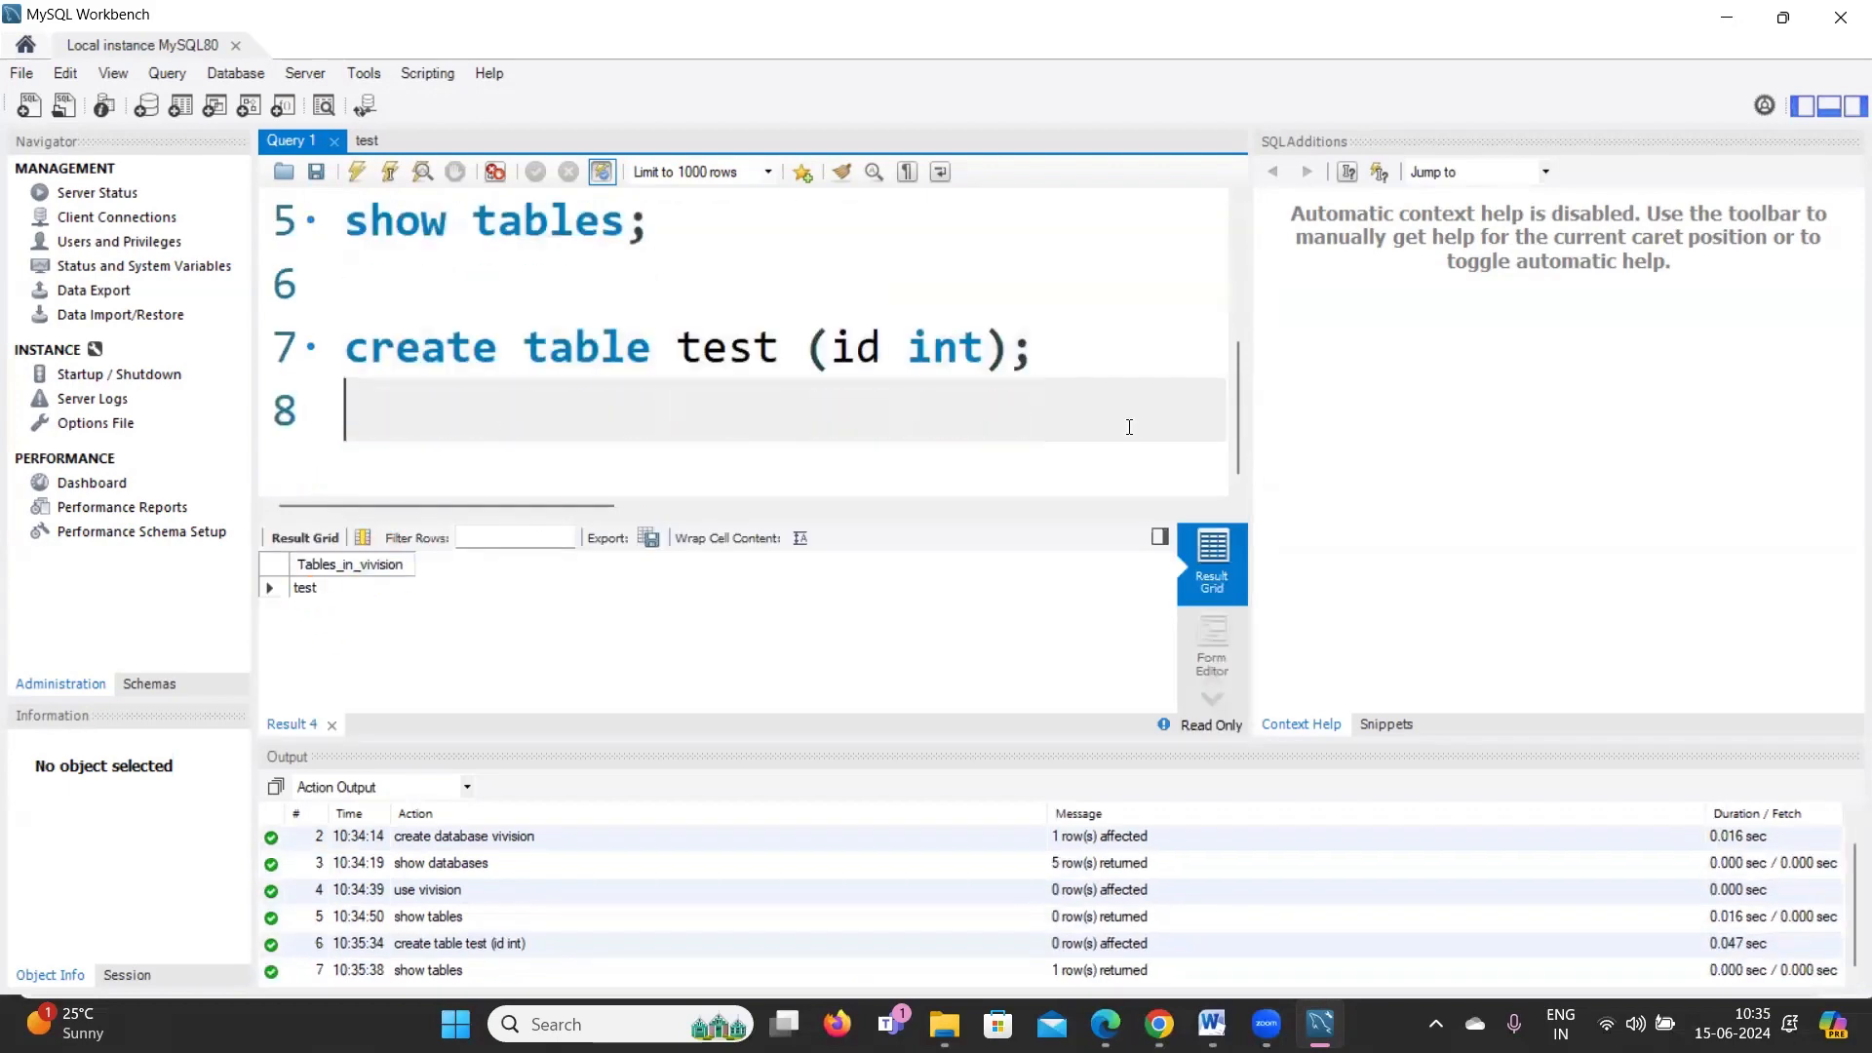
text(insert )
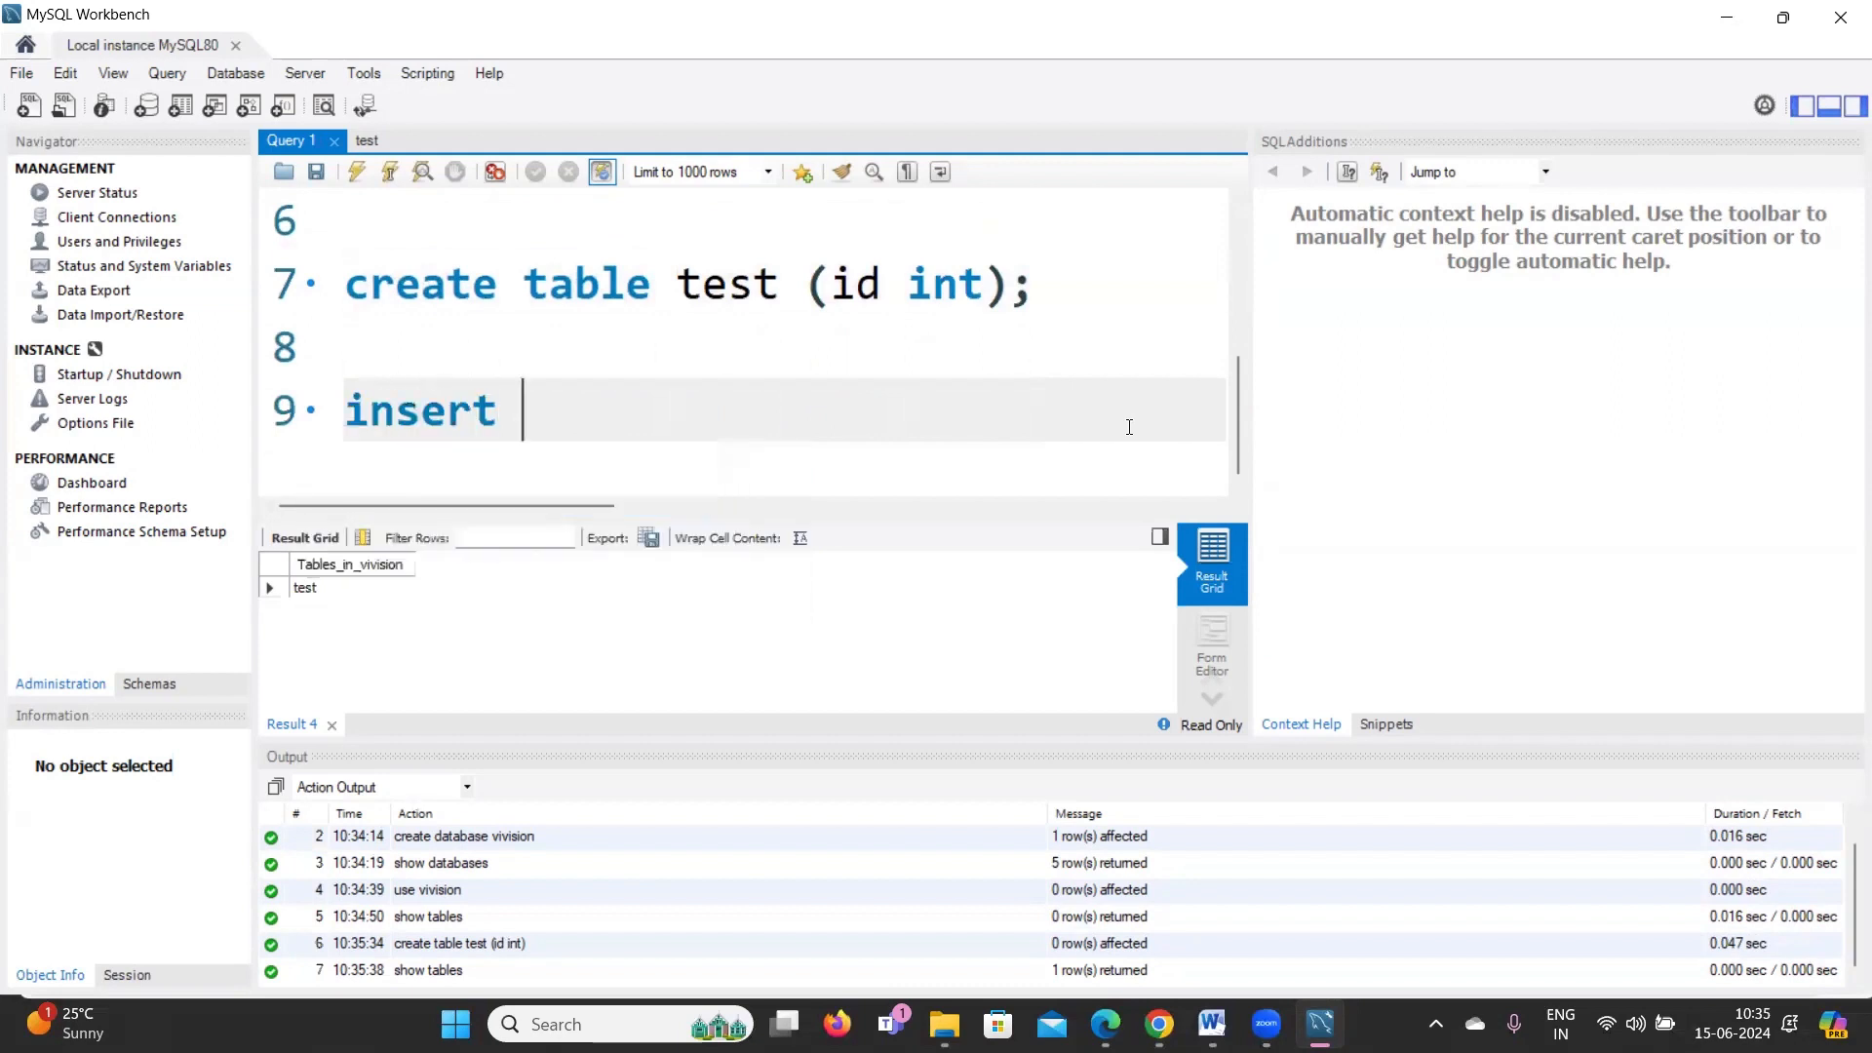
text(into te)
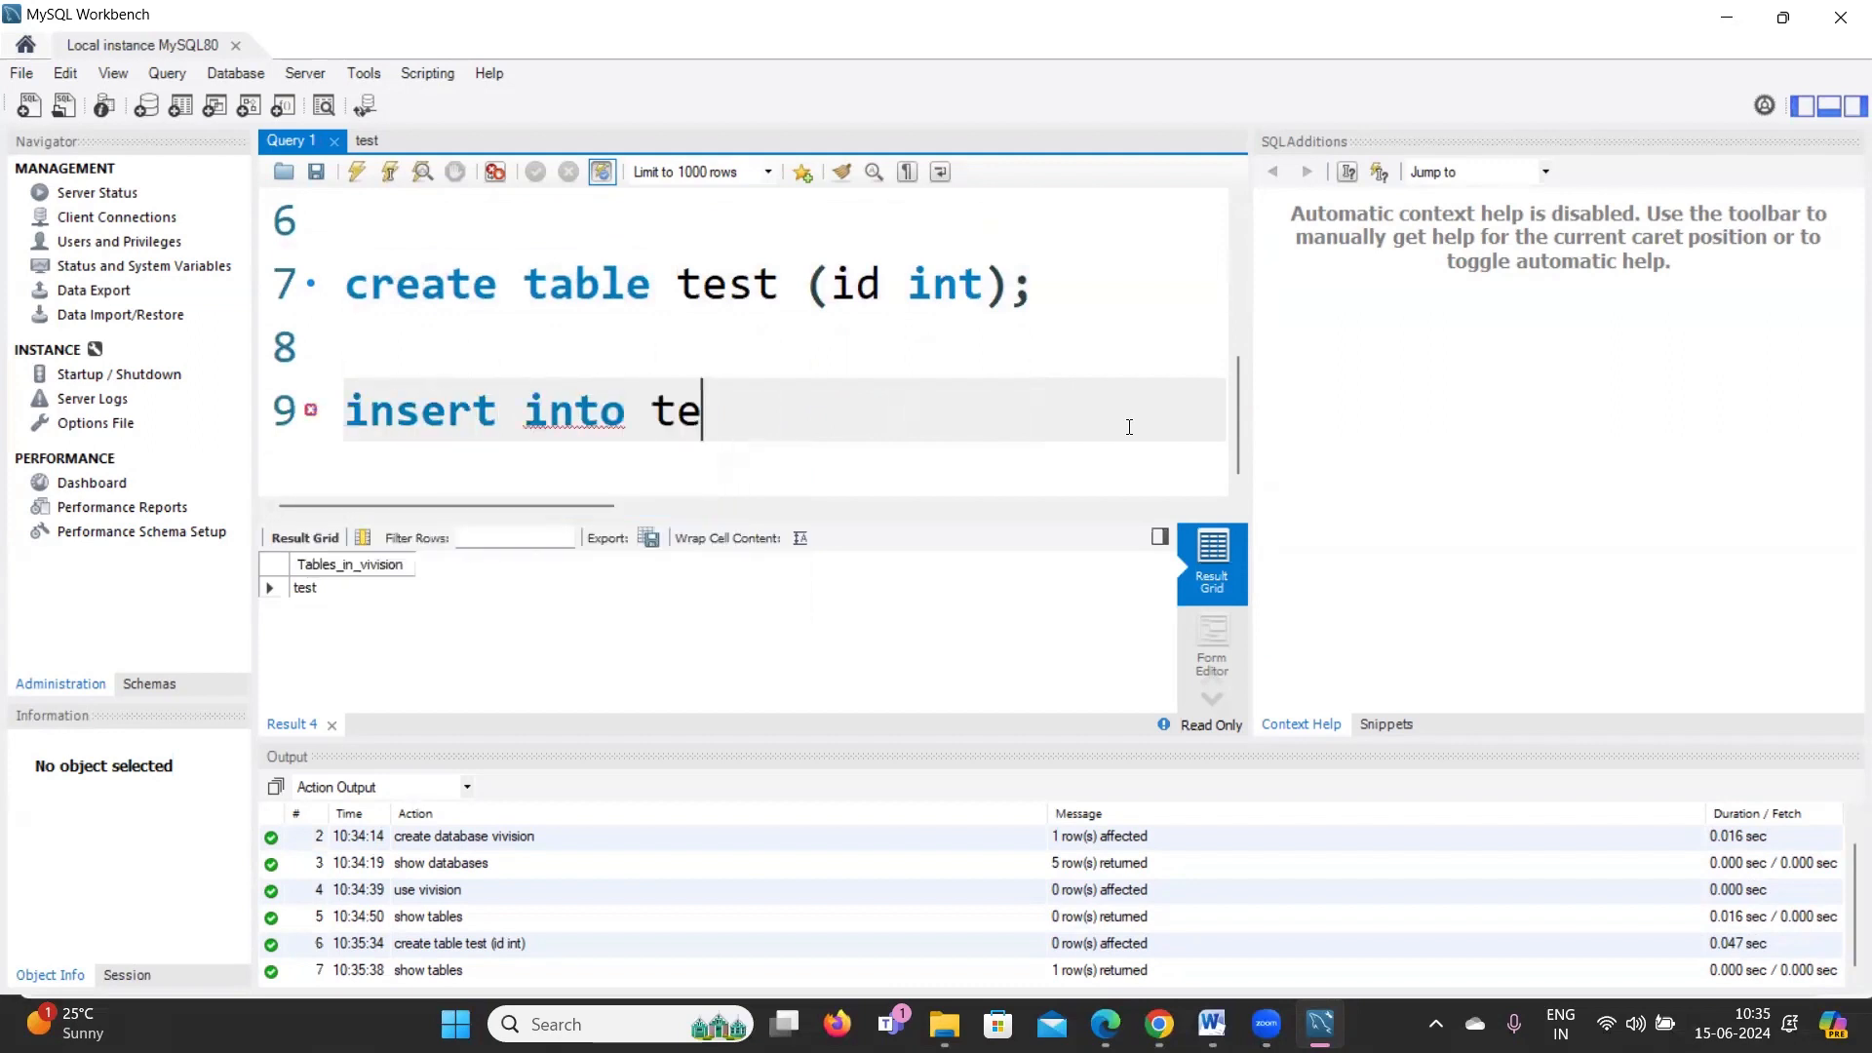
text(st ()
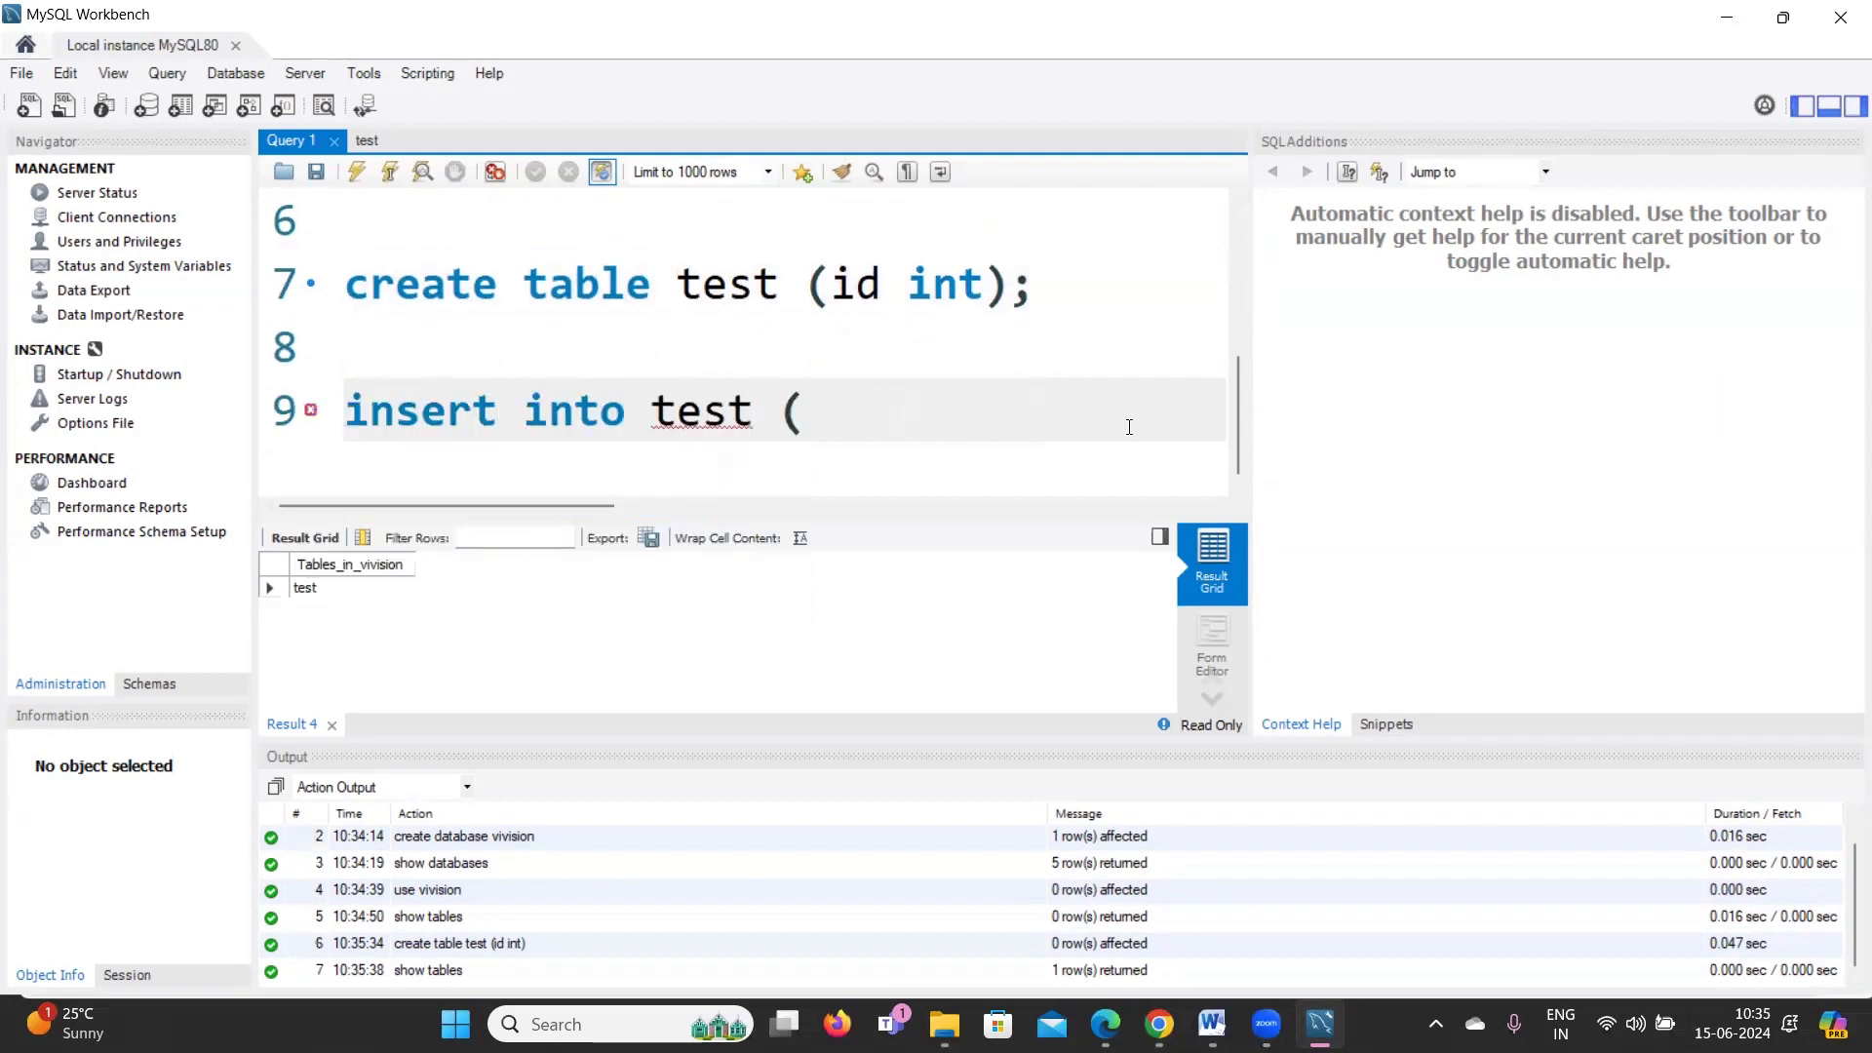
text(1))
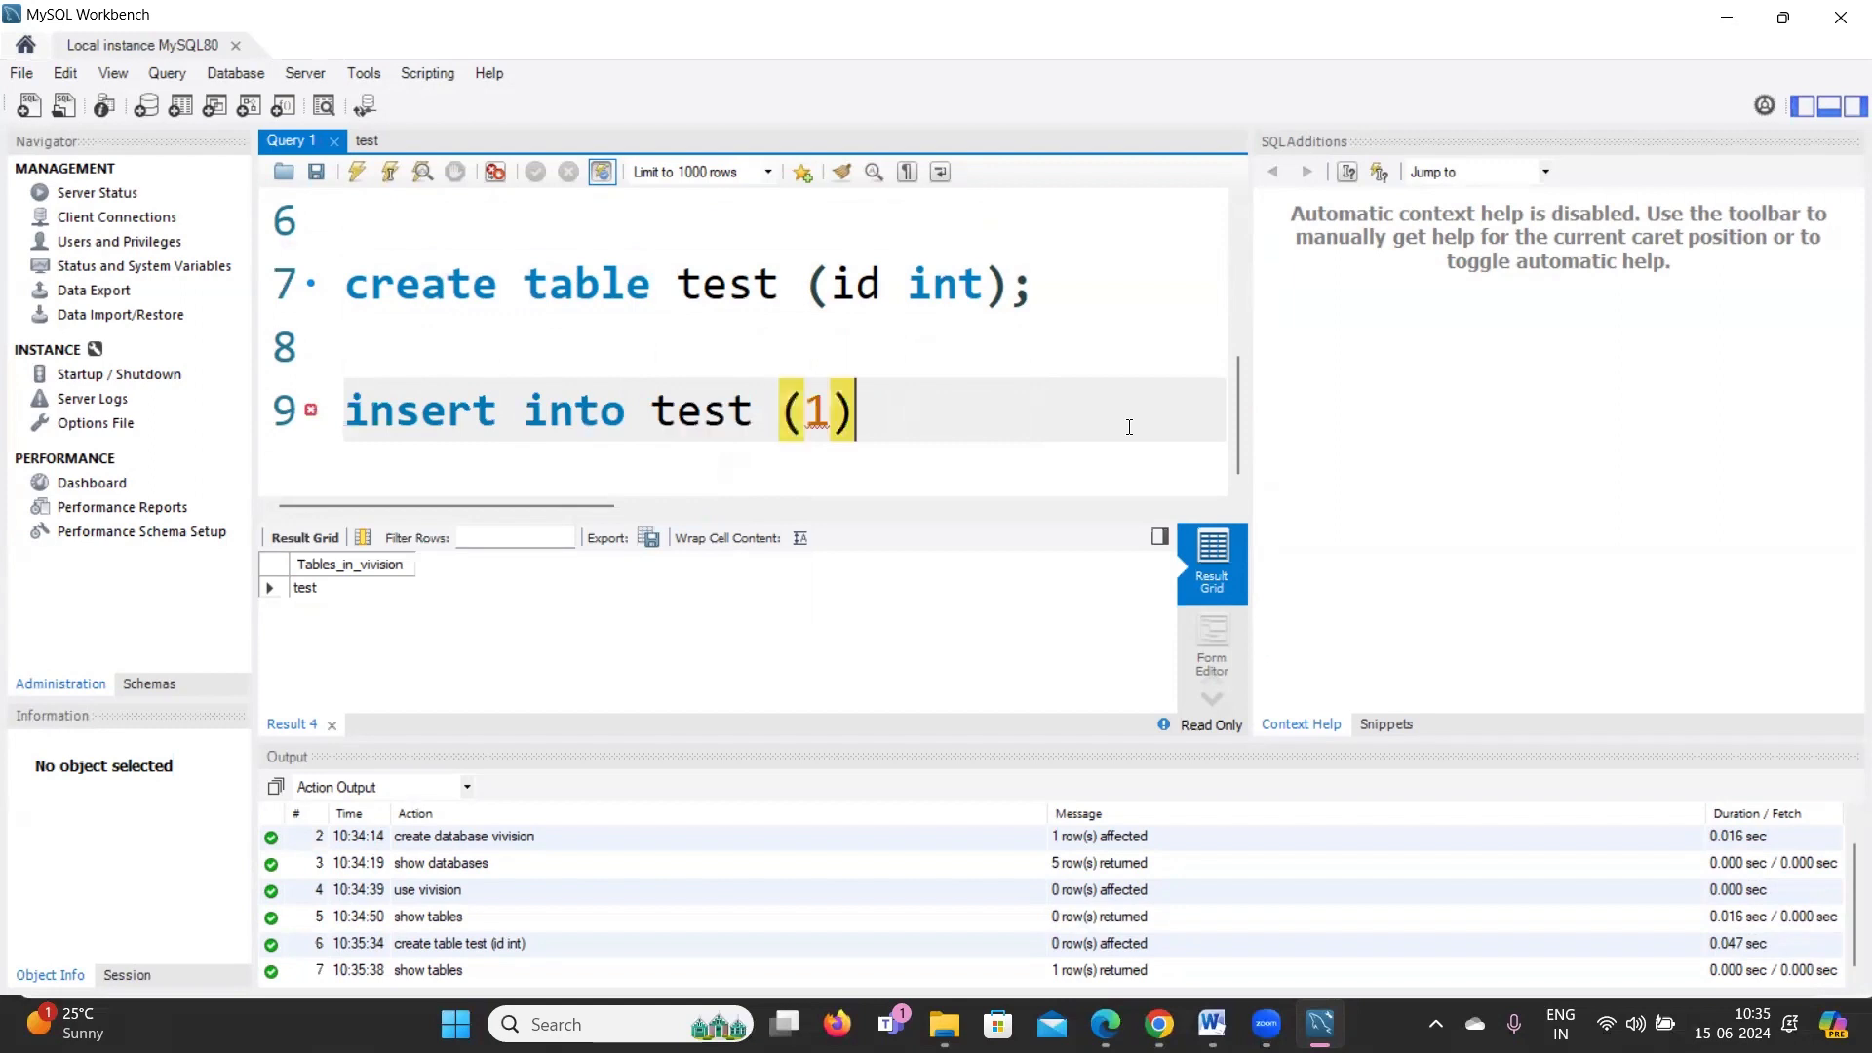
key(BackSpace)
text(,(2),(3)
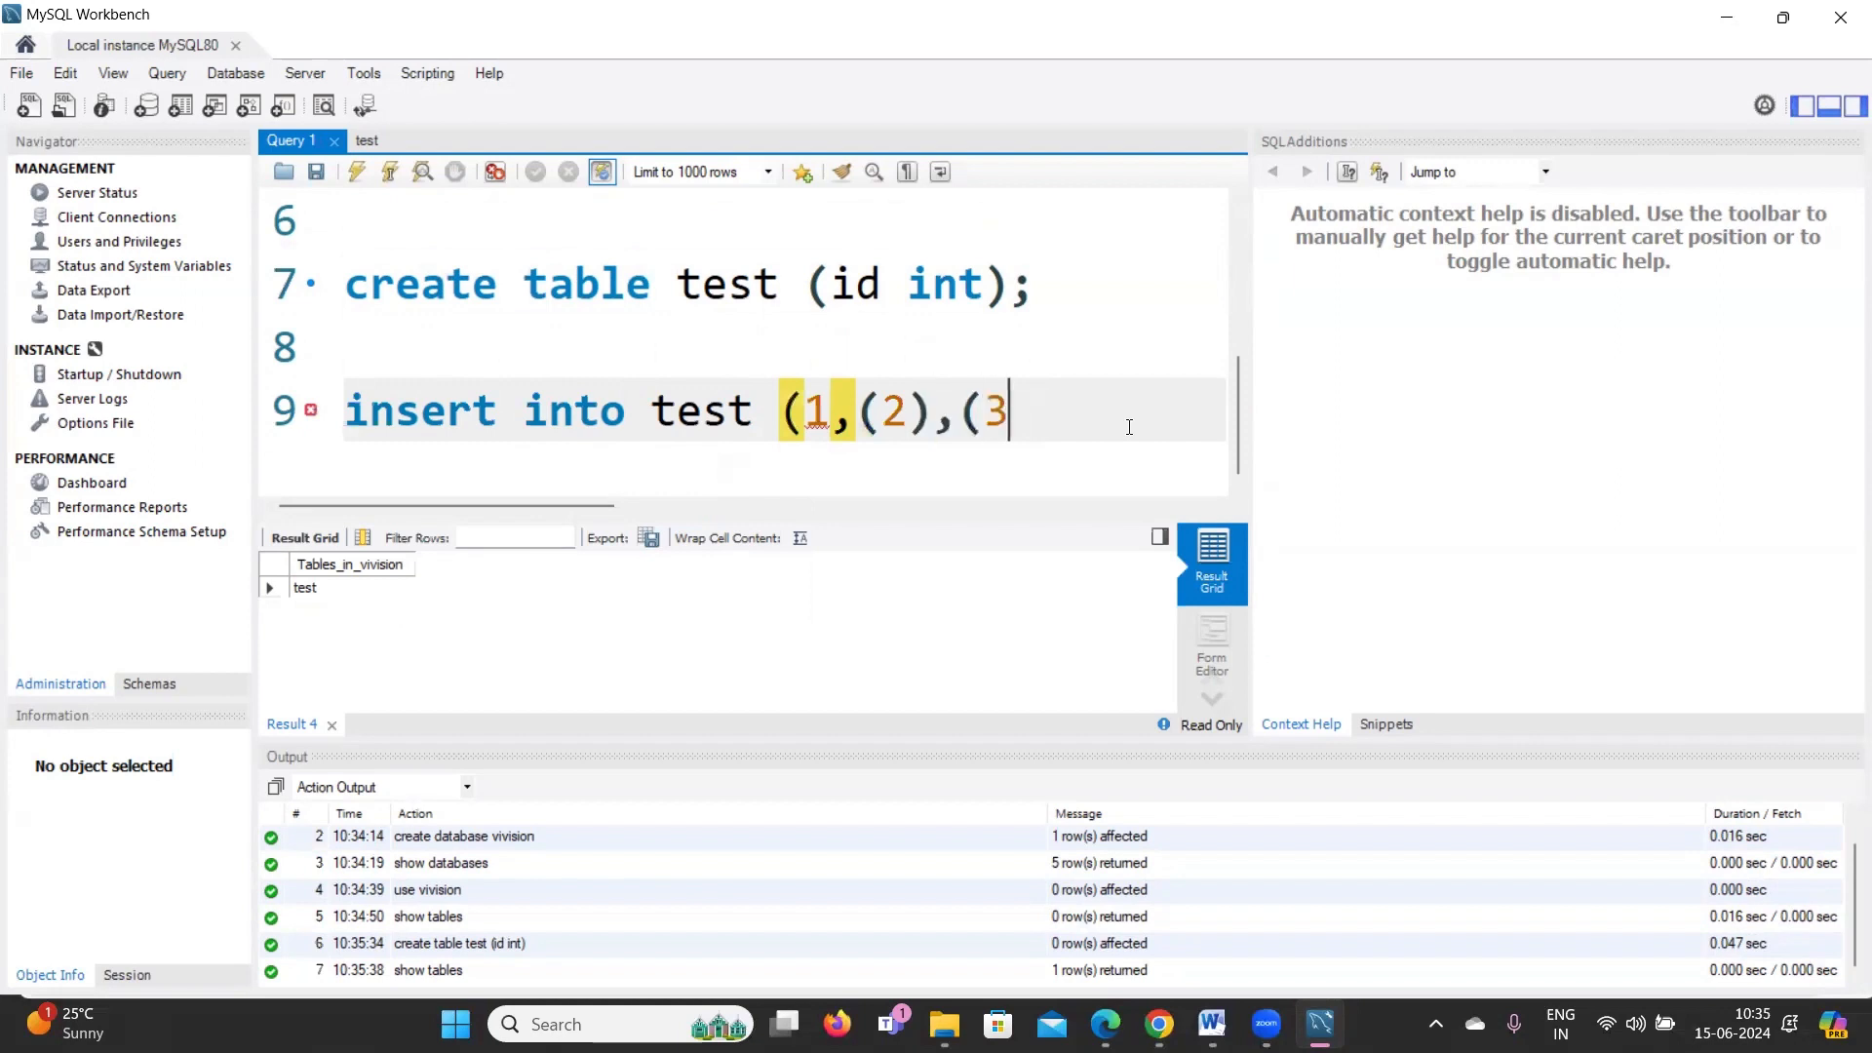
text()(4))
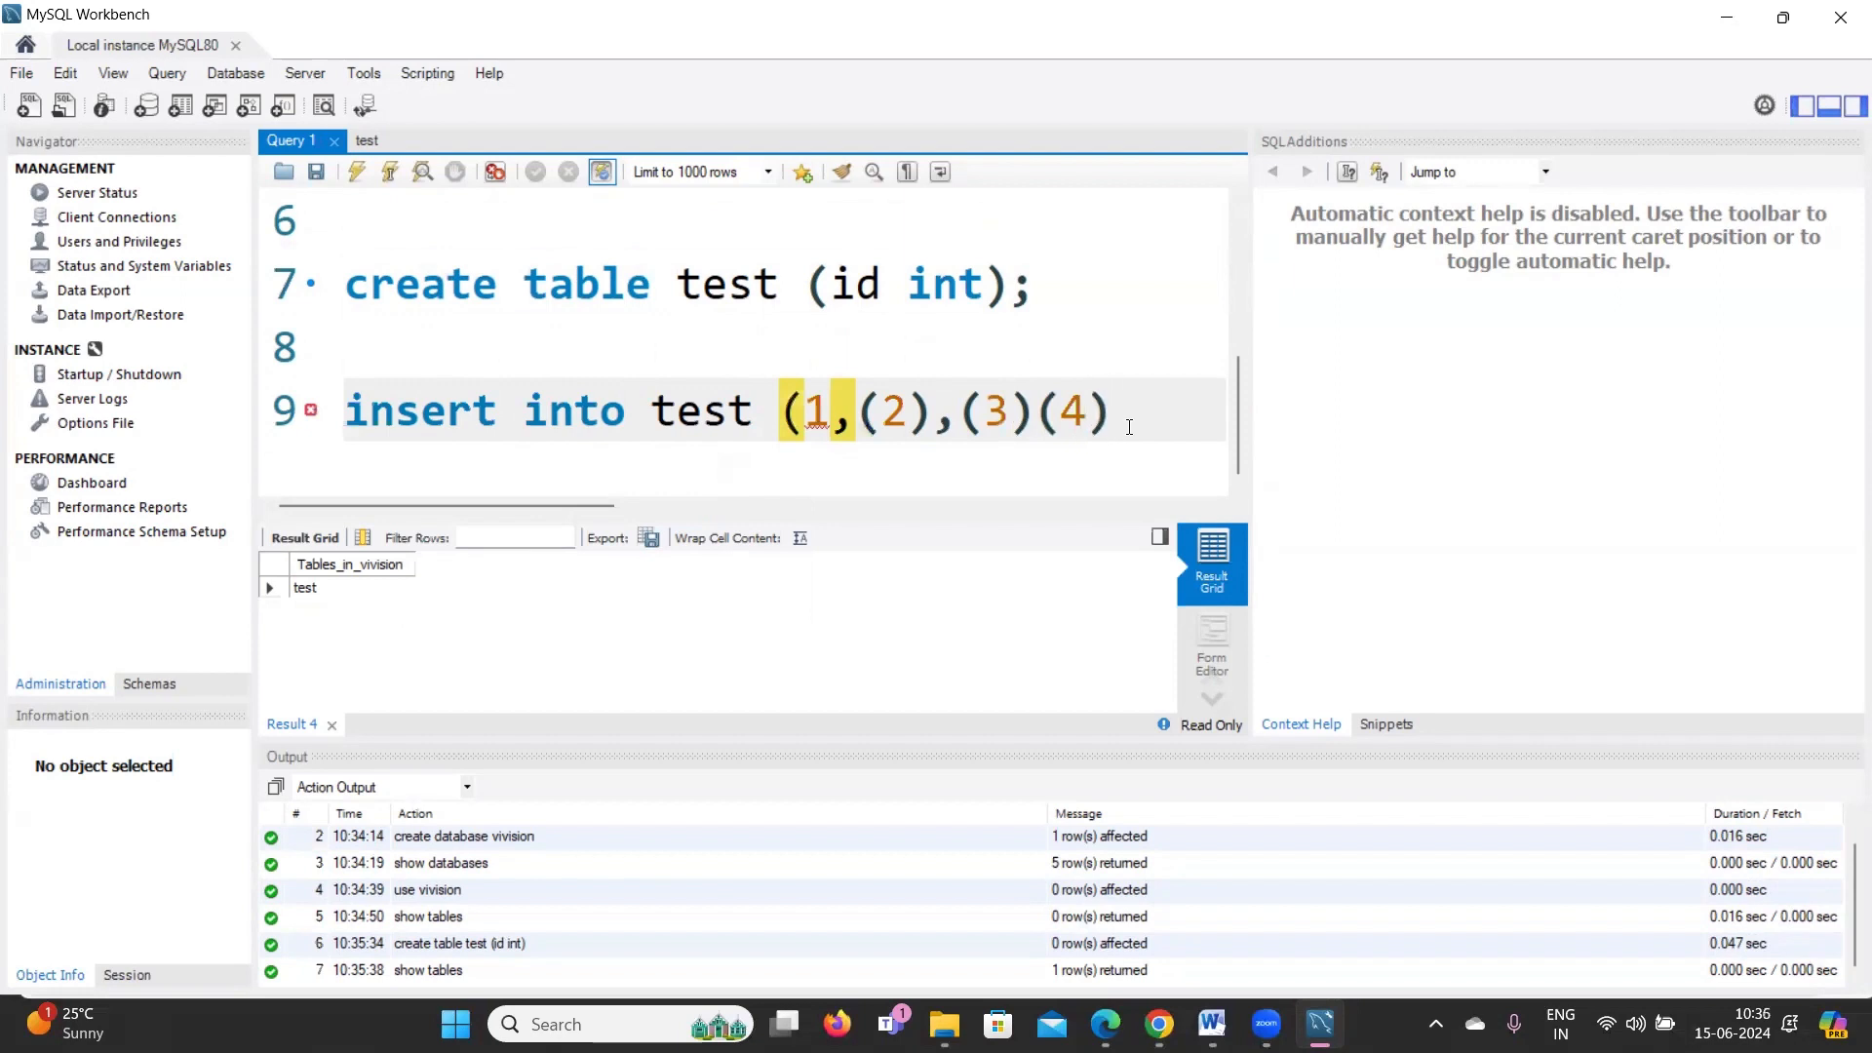
Correct the value list on line 9 to "(1),(2),(3),(4)" and end the statement with a semicolon
key(Left)
key(Left)
key(Left)
text(,)
key(Left)
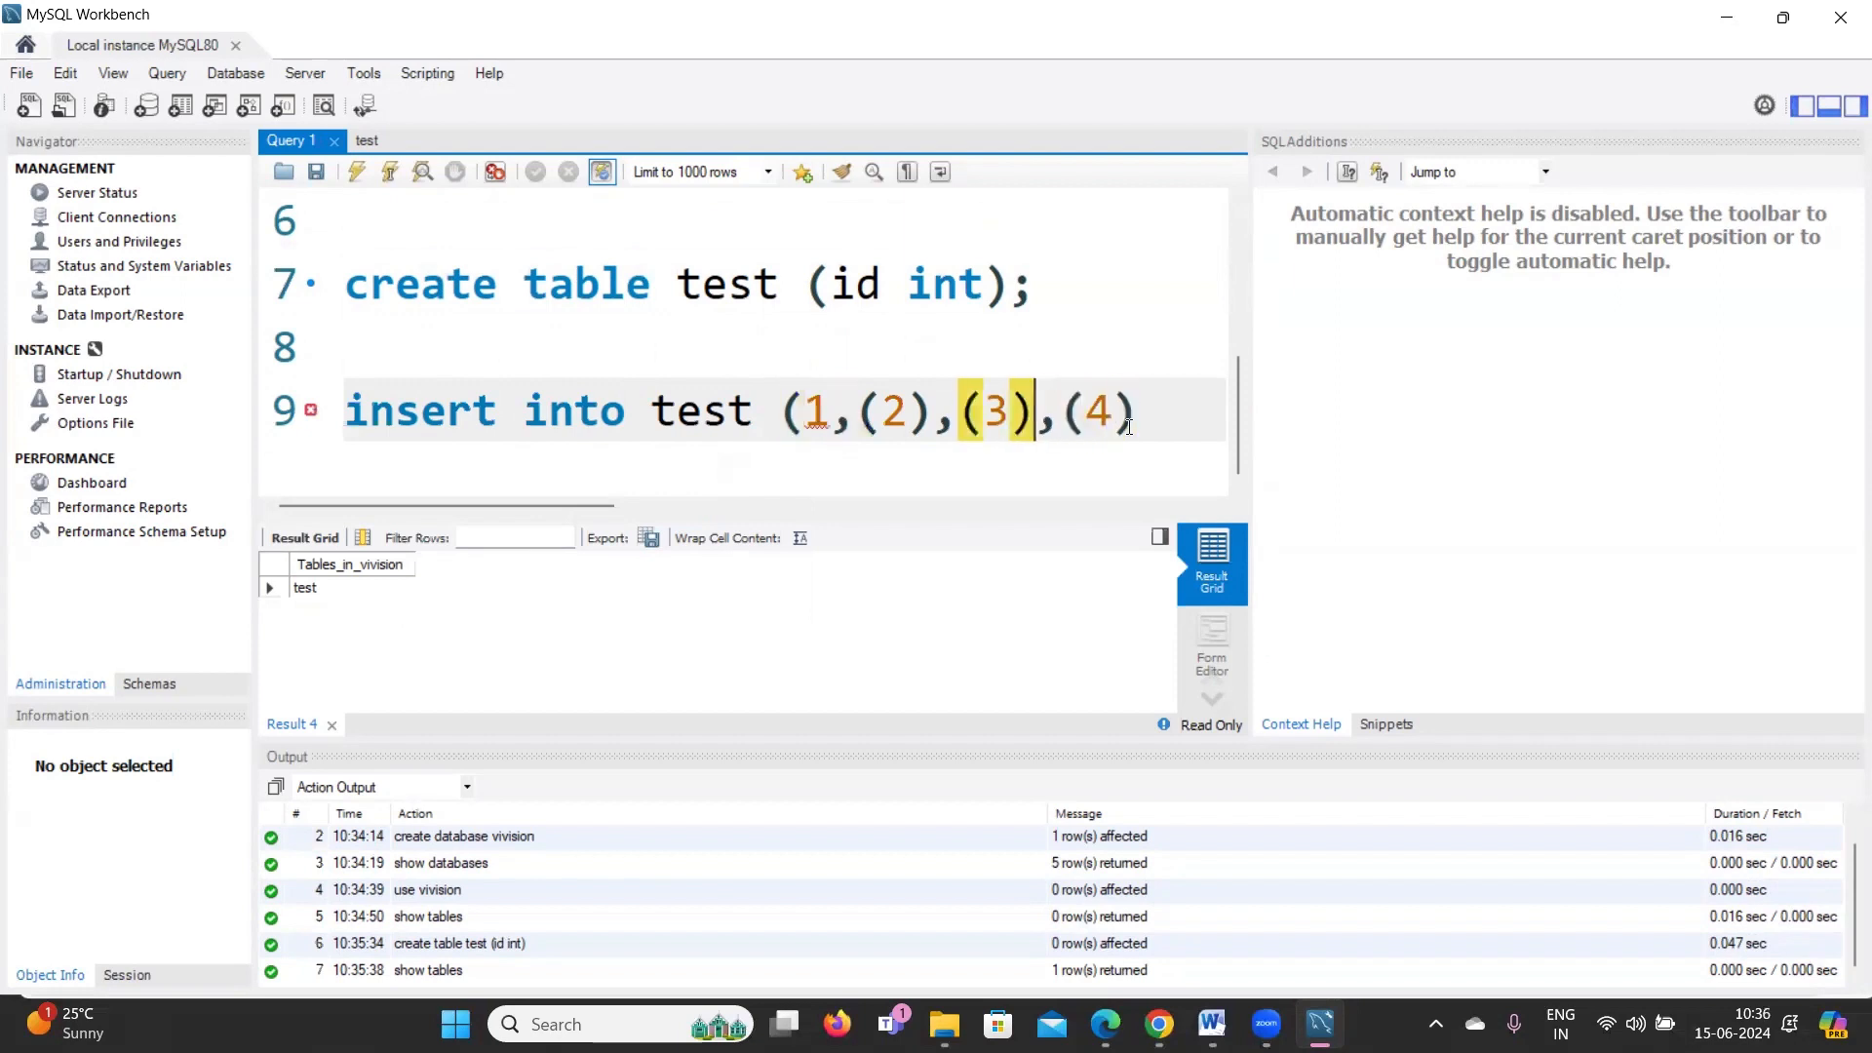
key(Left)
key(Left)
key(Left)
key(Left)
key(Left)
key(Left)
key(Left)
key(Left)
text())
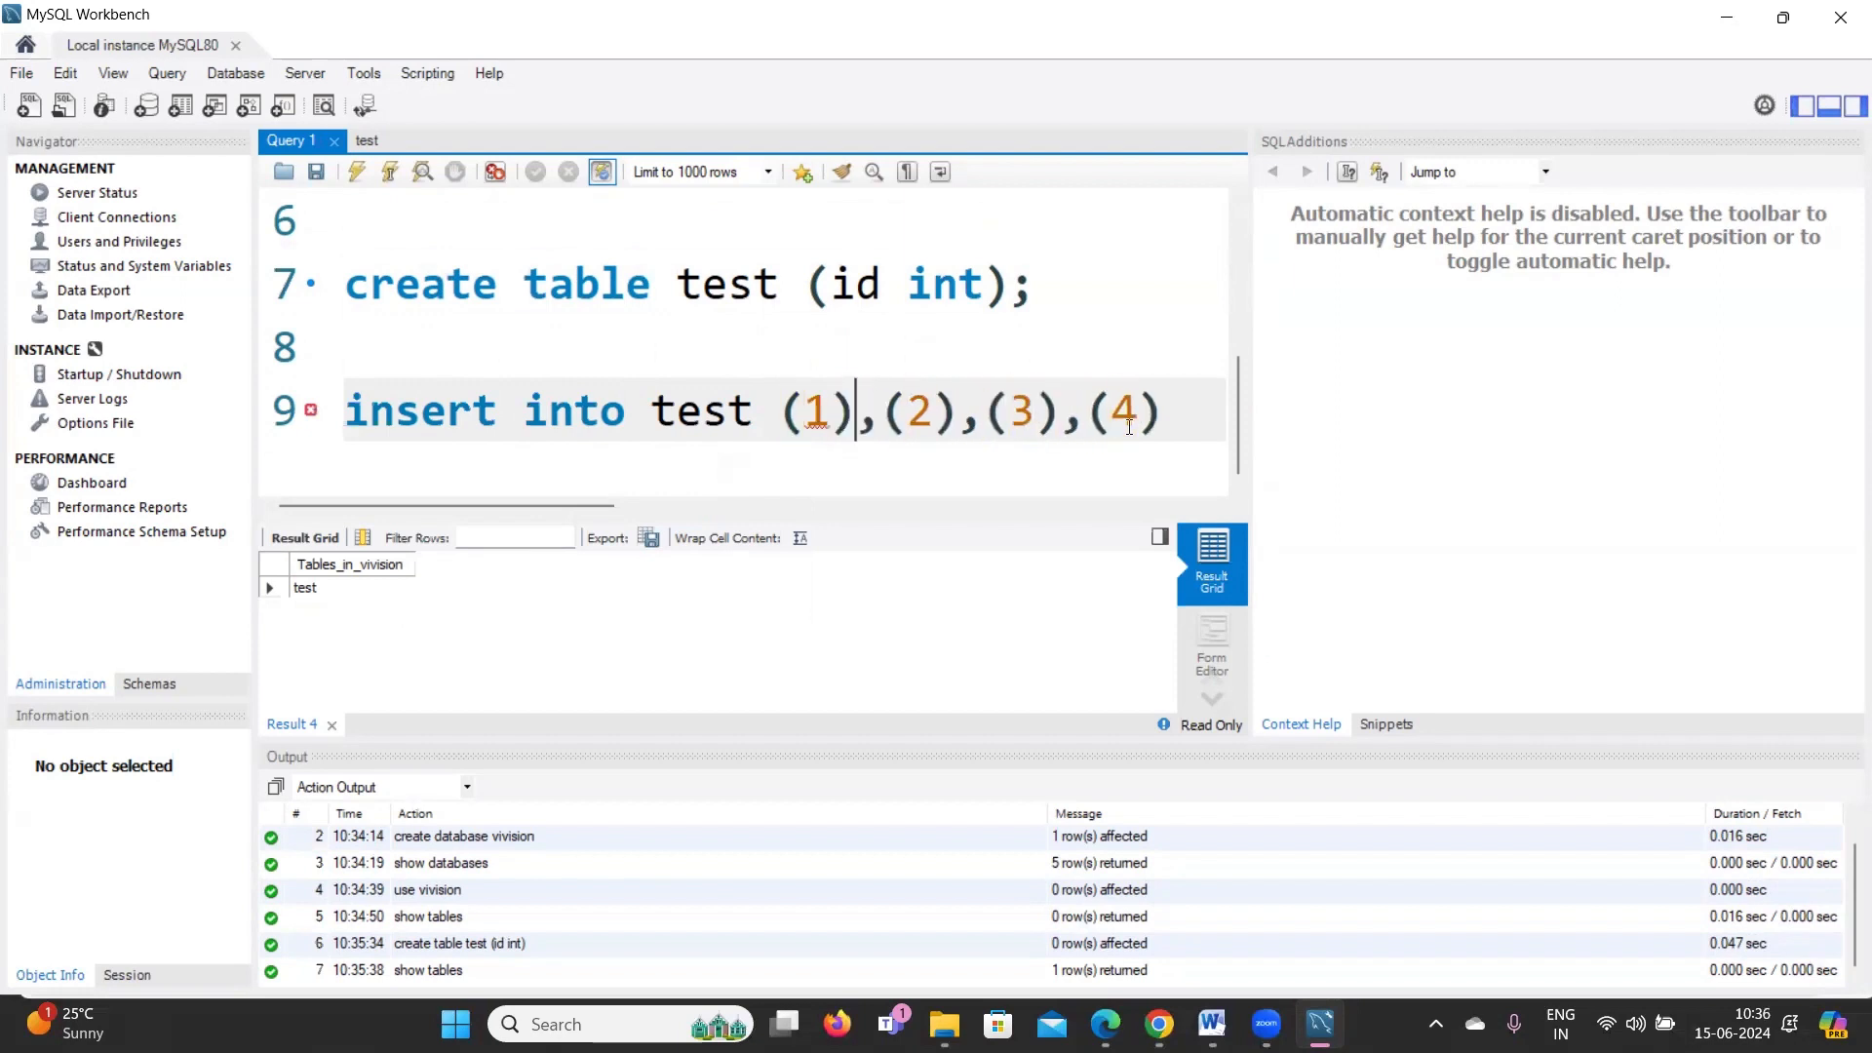
click(1171, 412)
text(;)
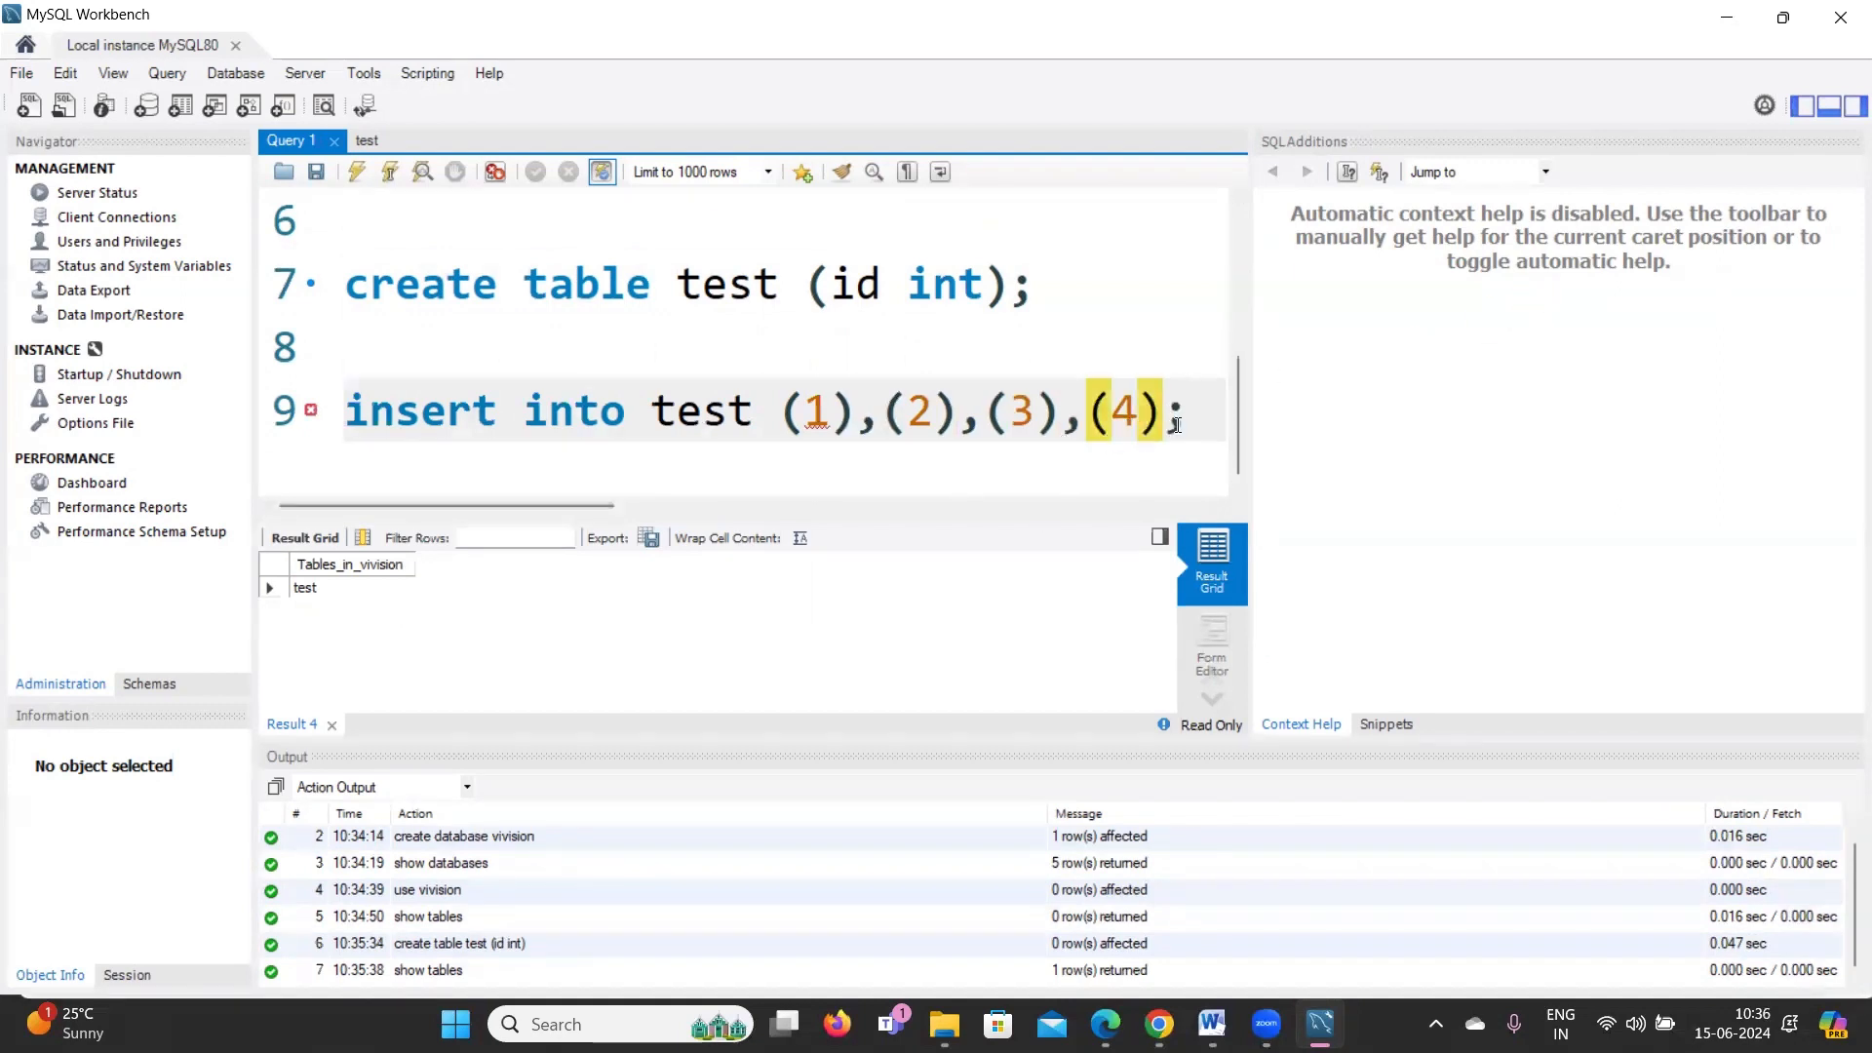
Insert the keyword "values" before the value list on line 9 and execute only the insert statement
drag(1175, 419, 331, 387)
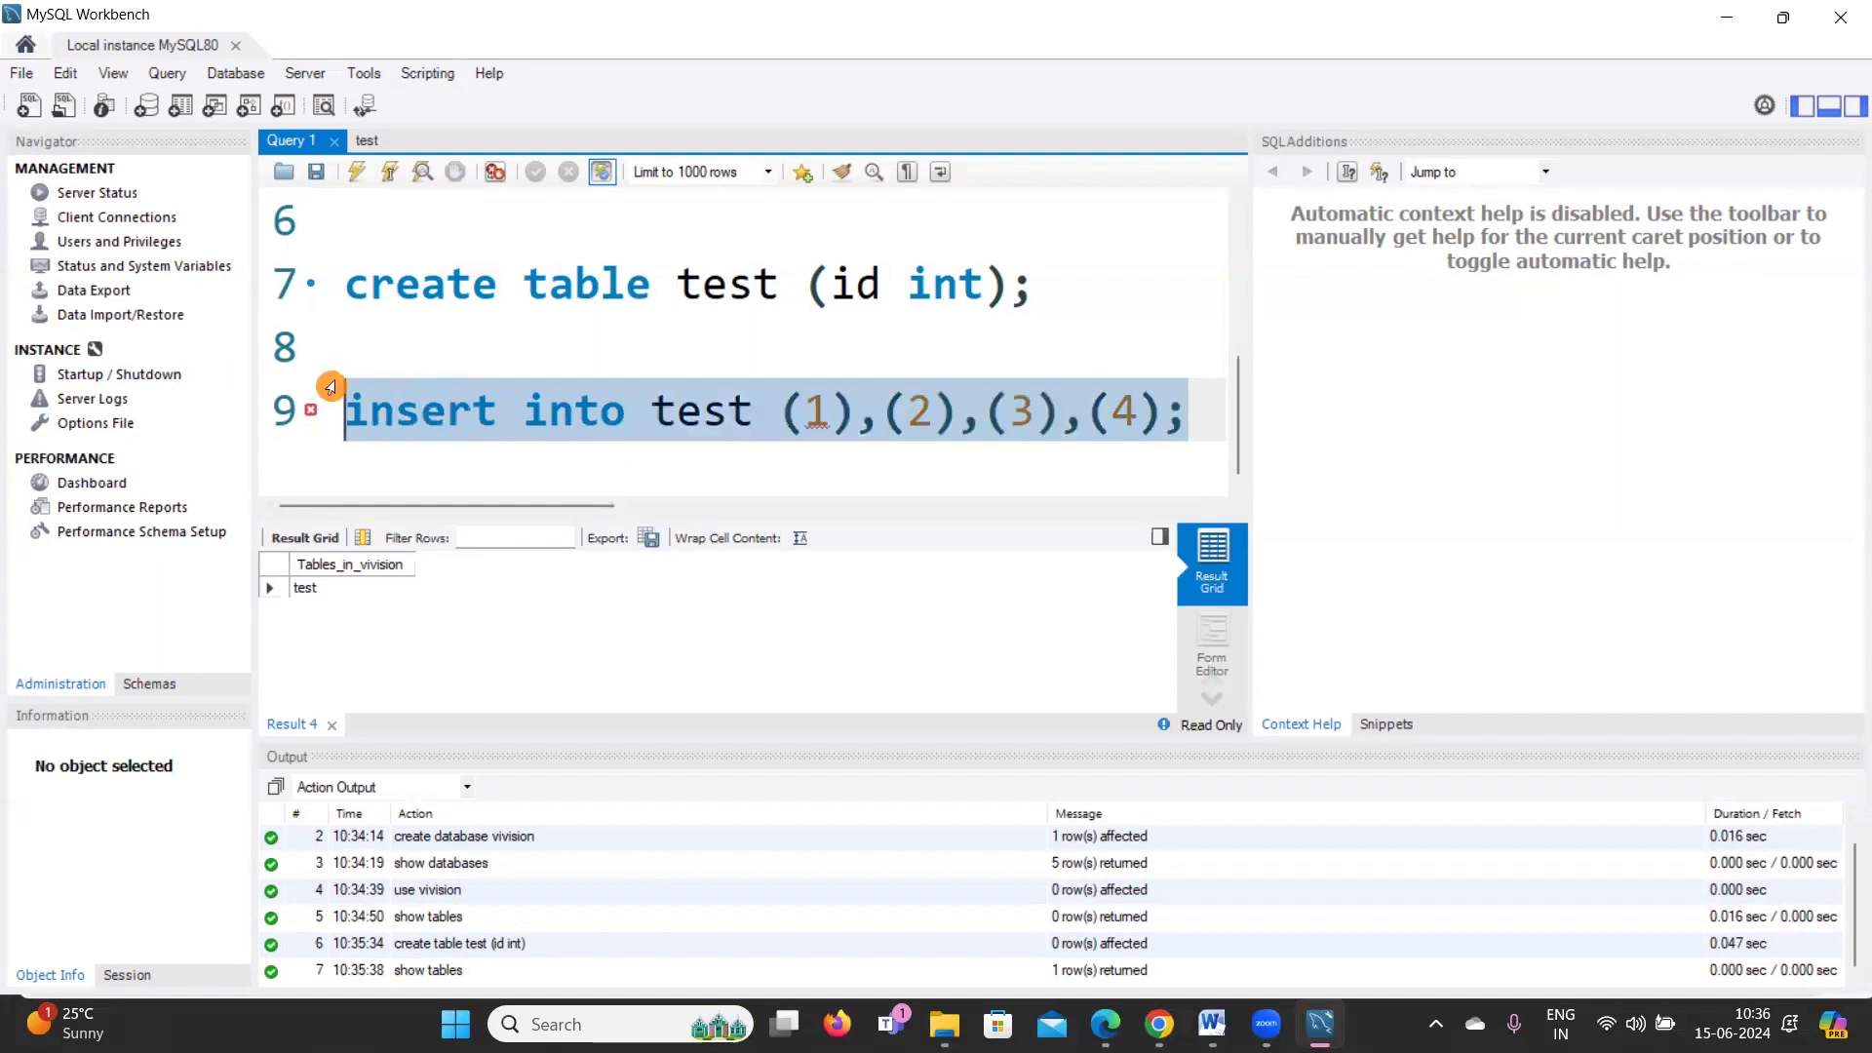
click(779, 410)
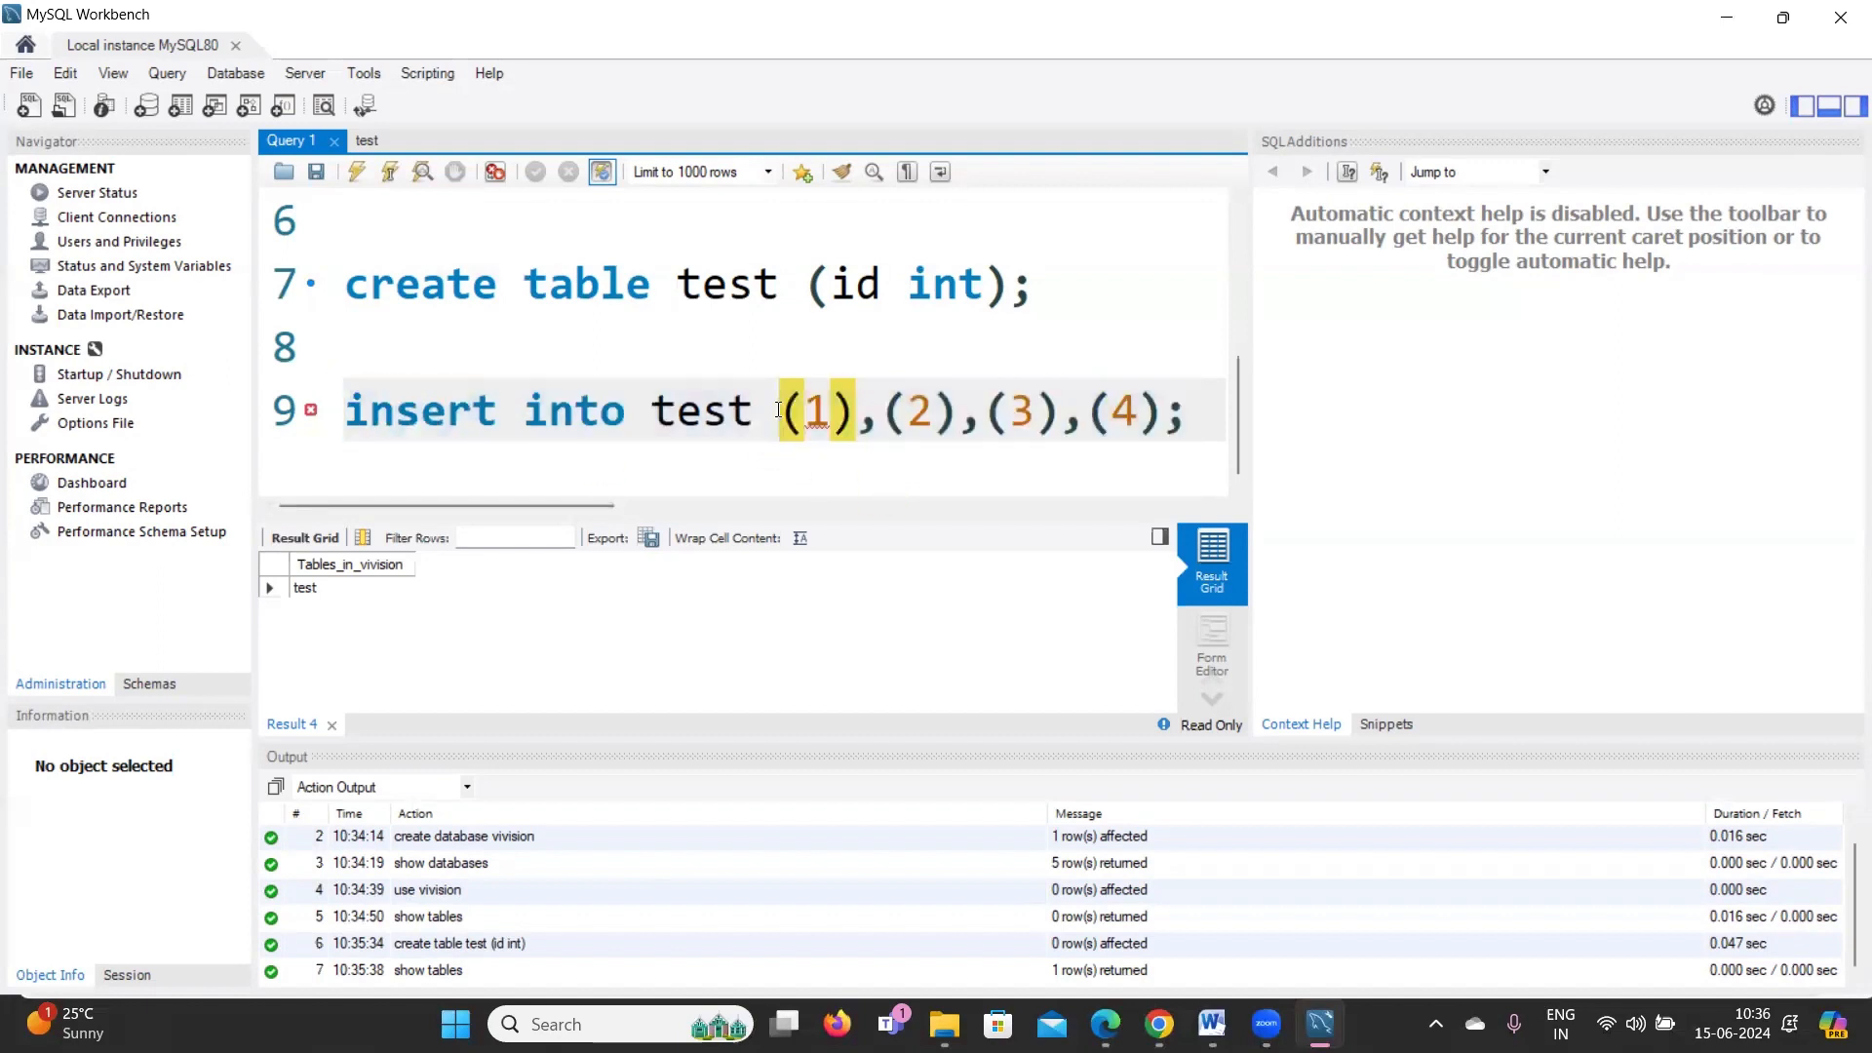
text(values)
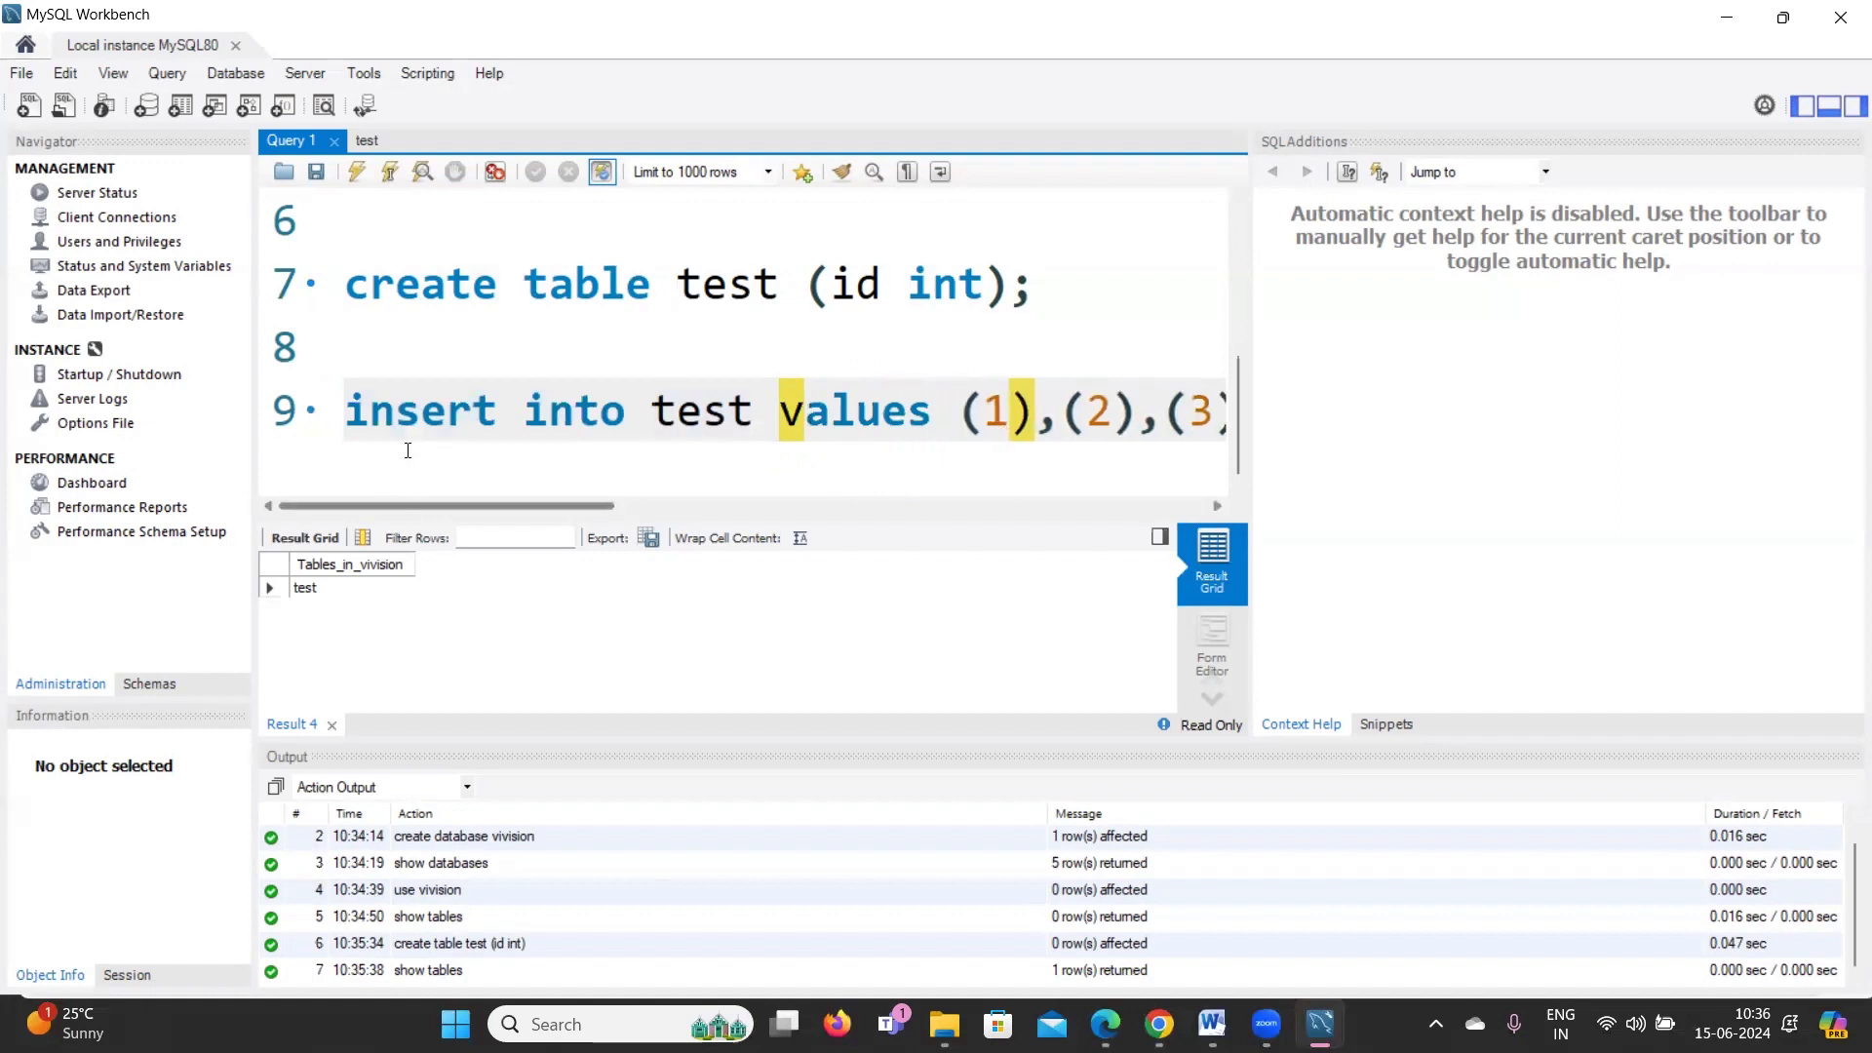
drag(360, 374, 526, 476)
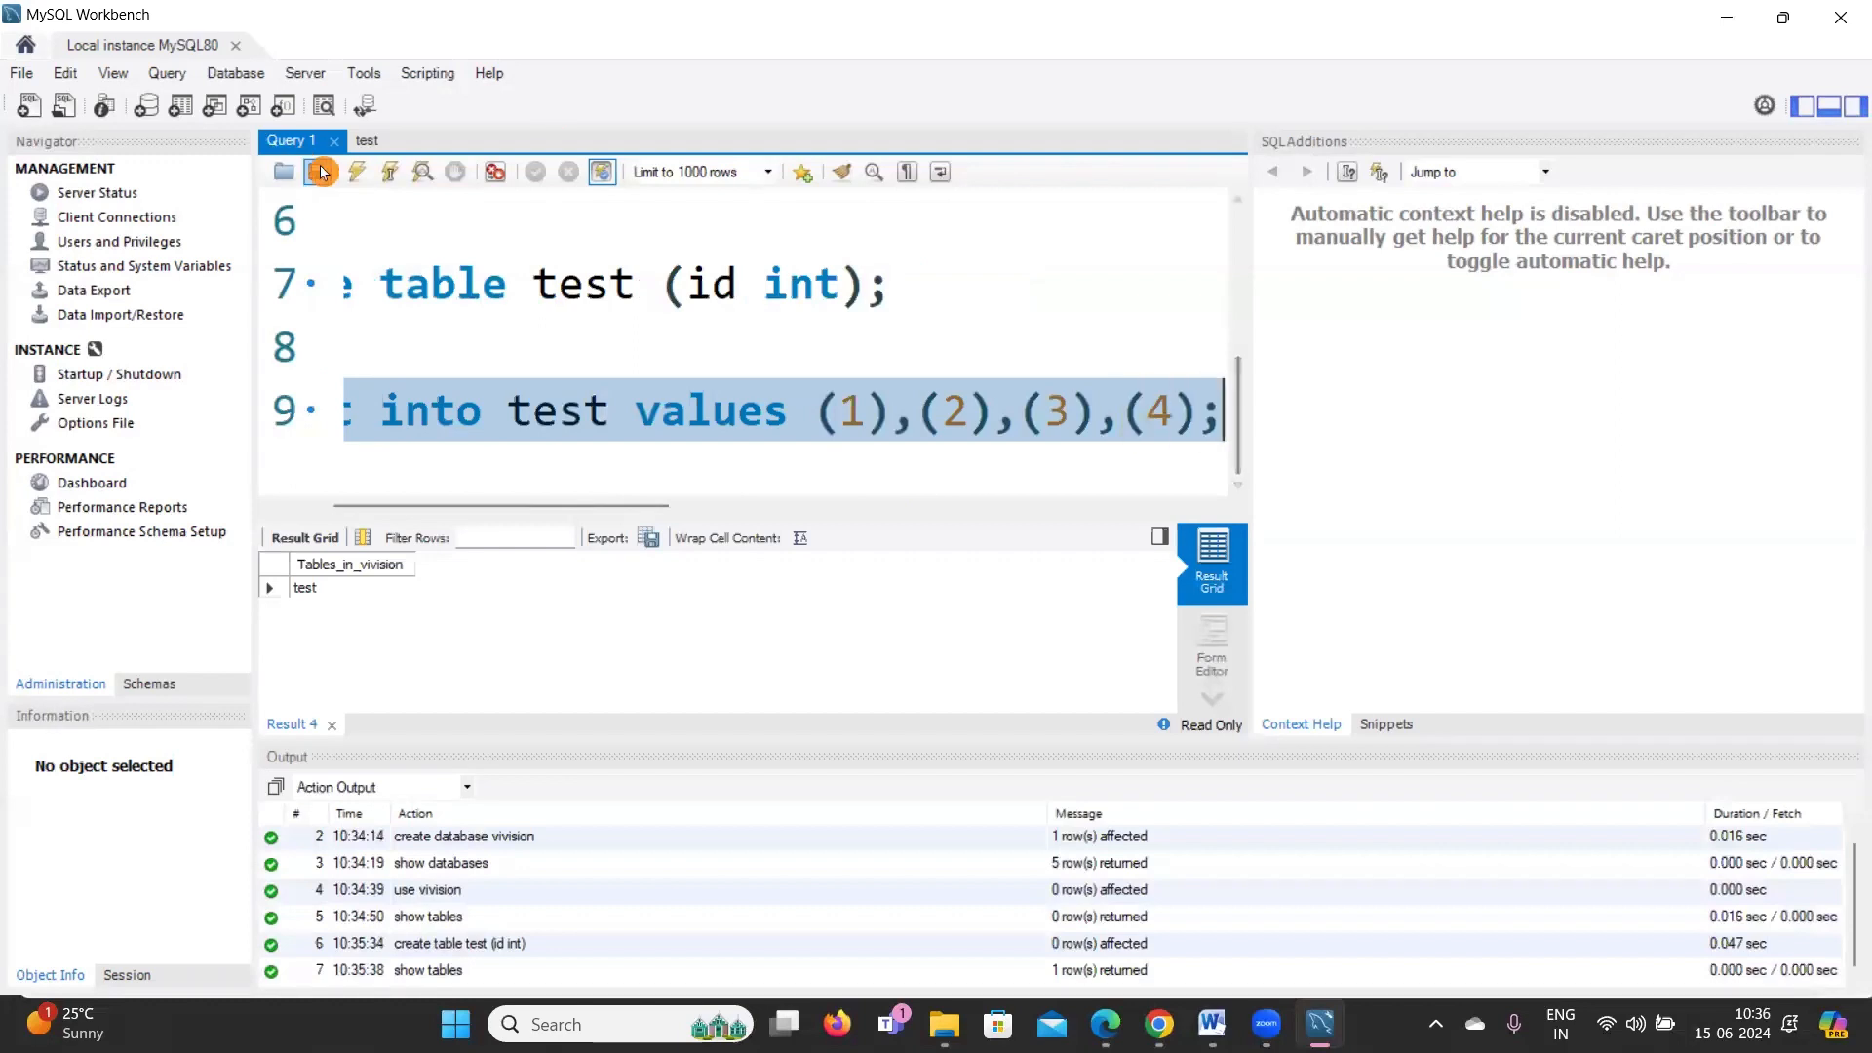
click(359, 174)
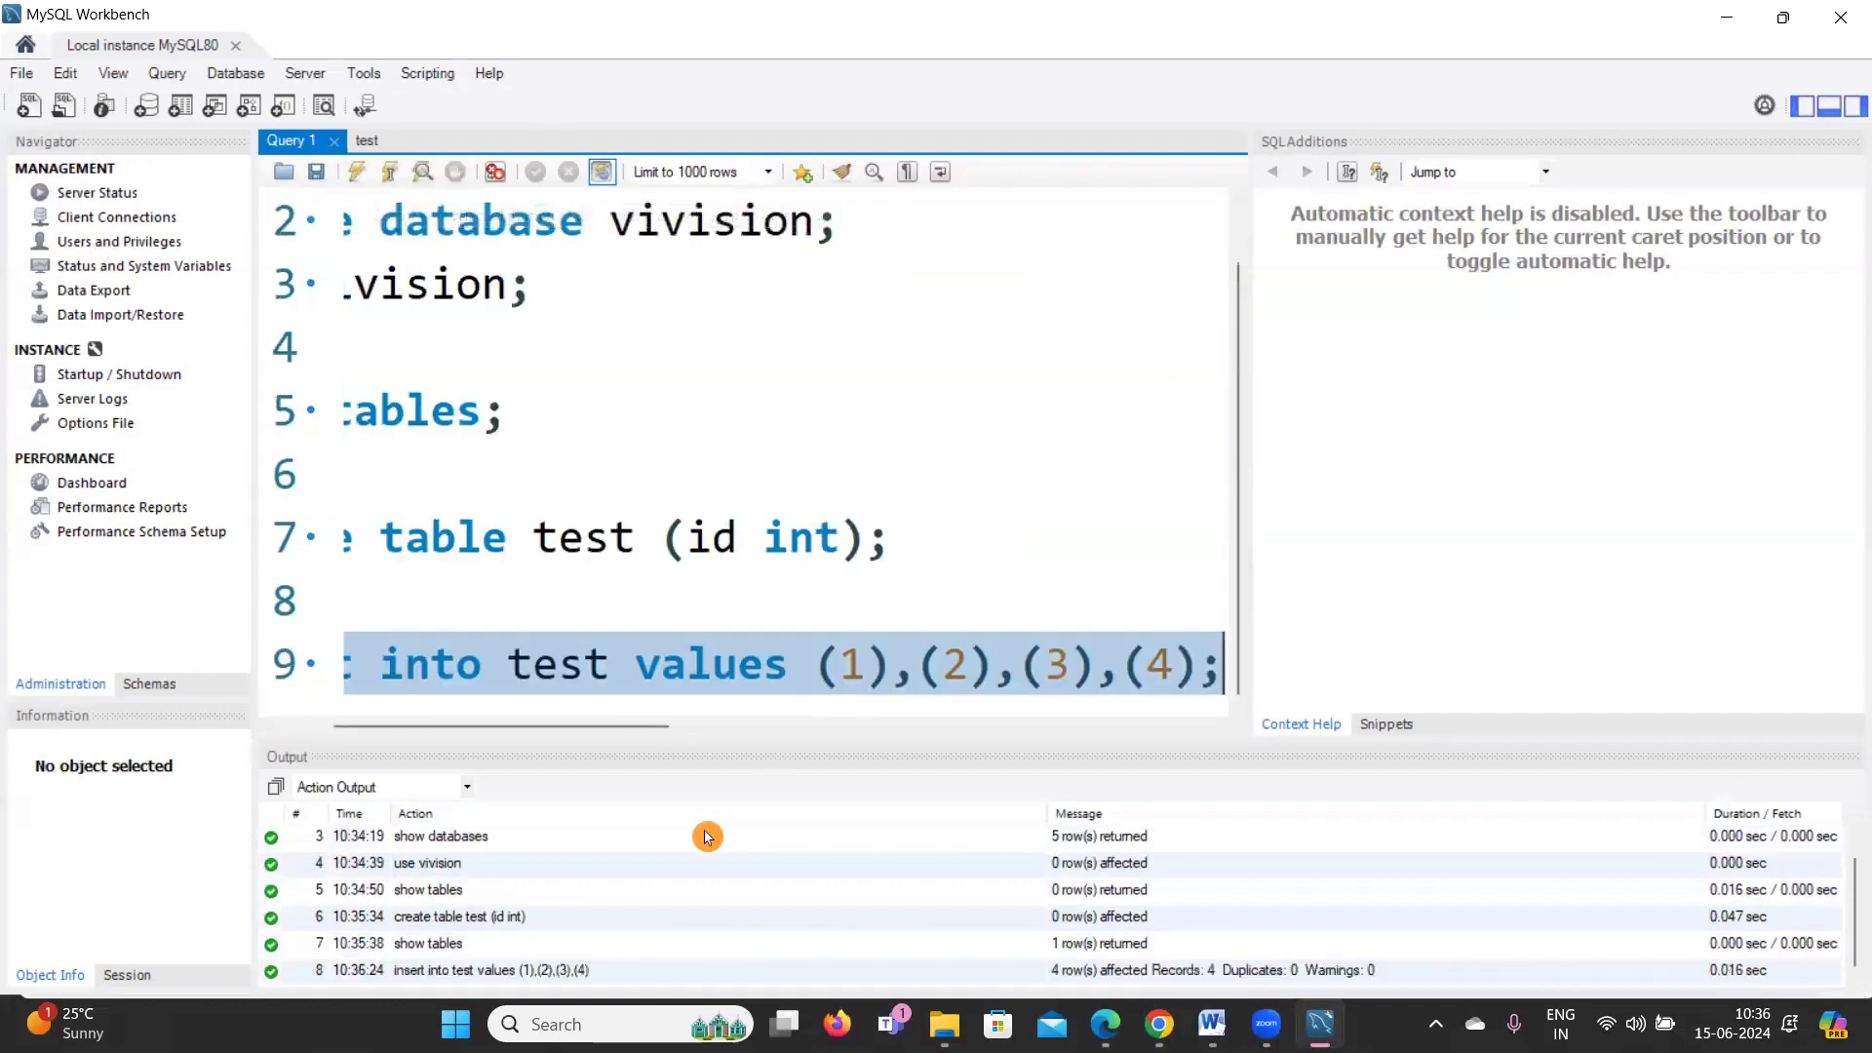
Add the statement "select * from test;" on the blank line 8 and execute only that statement
click(813, 551)
drag(432, 728, 274, 737)
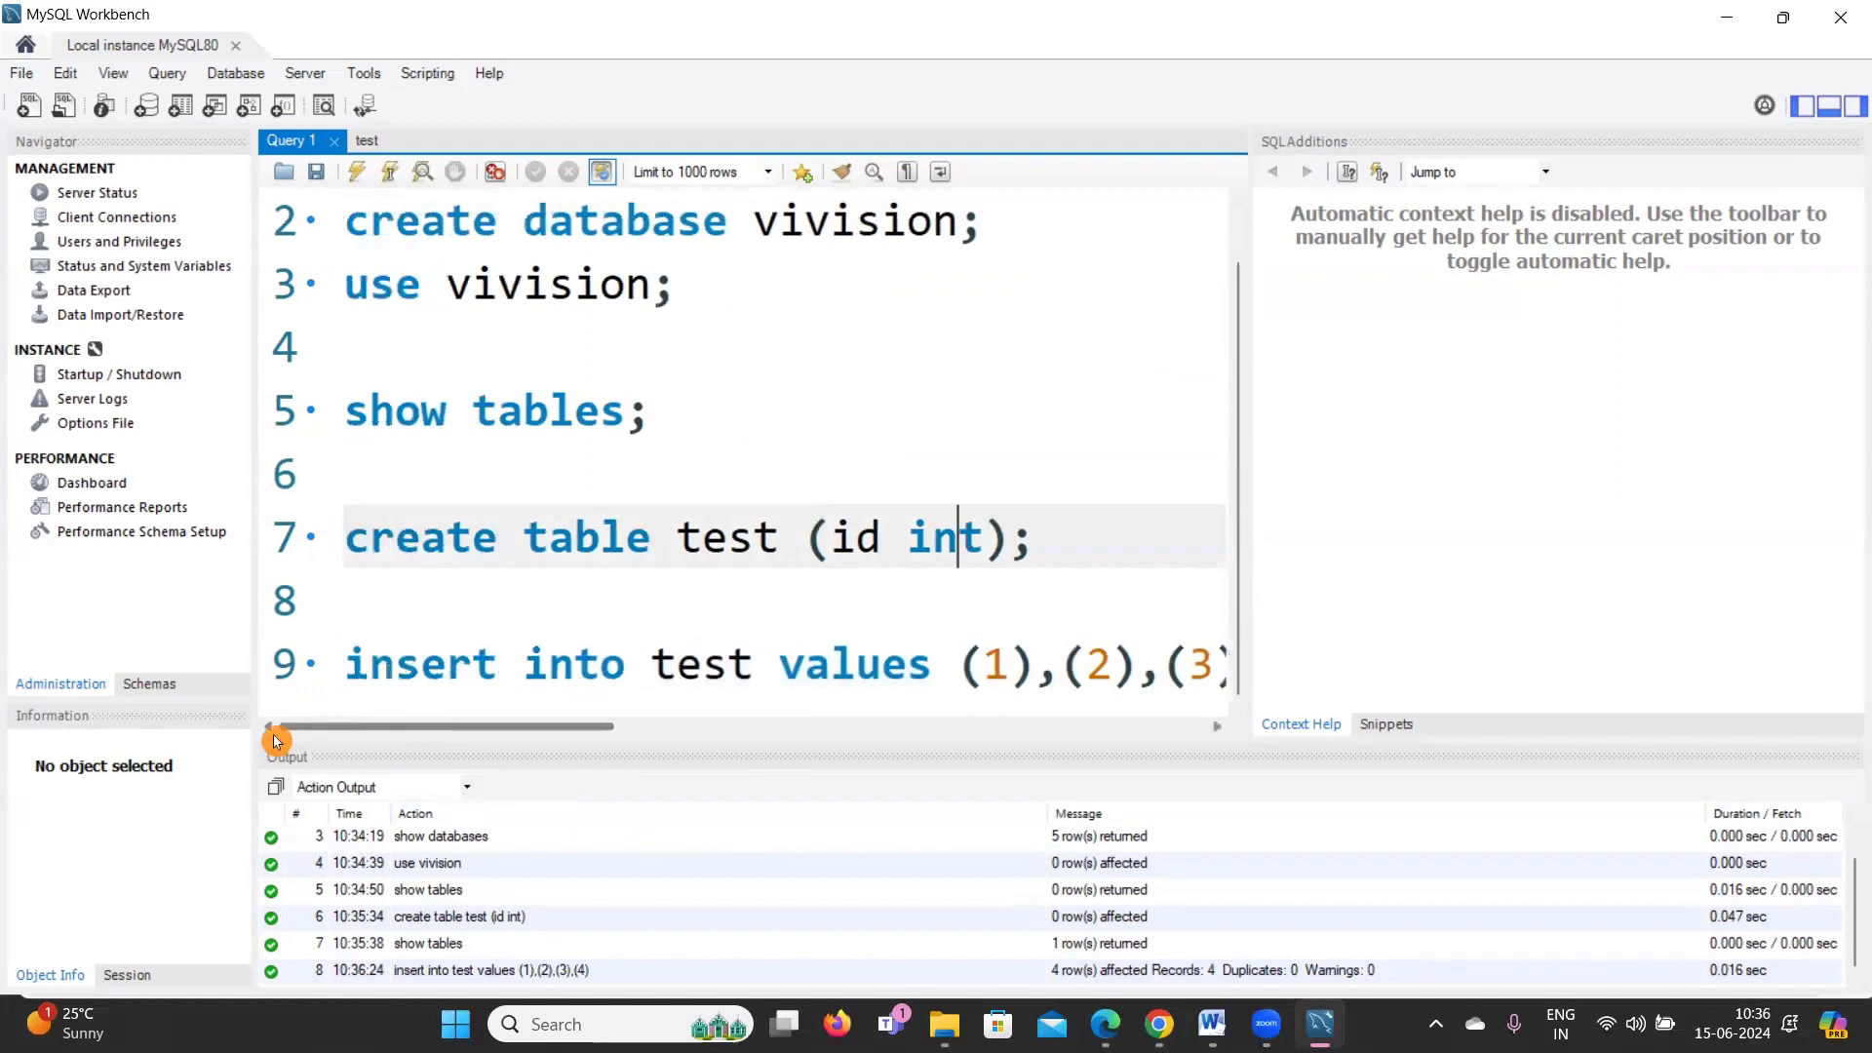
click(620, 622)
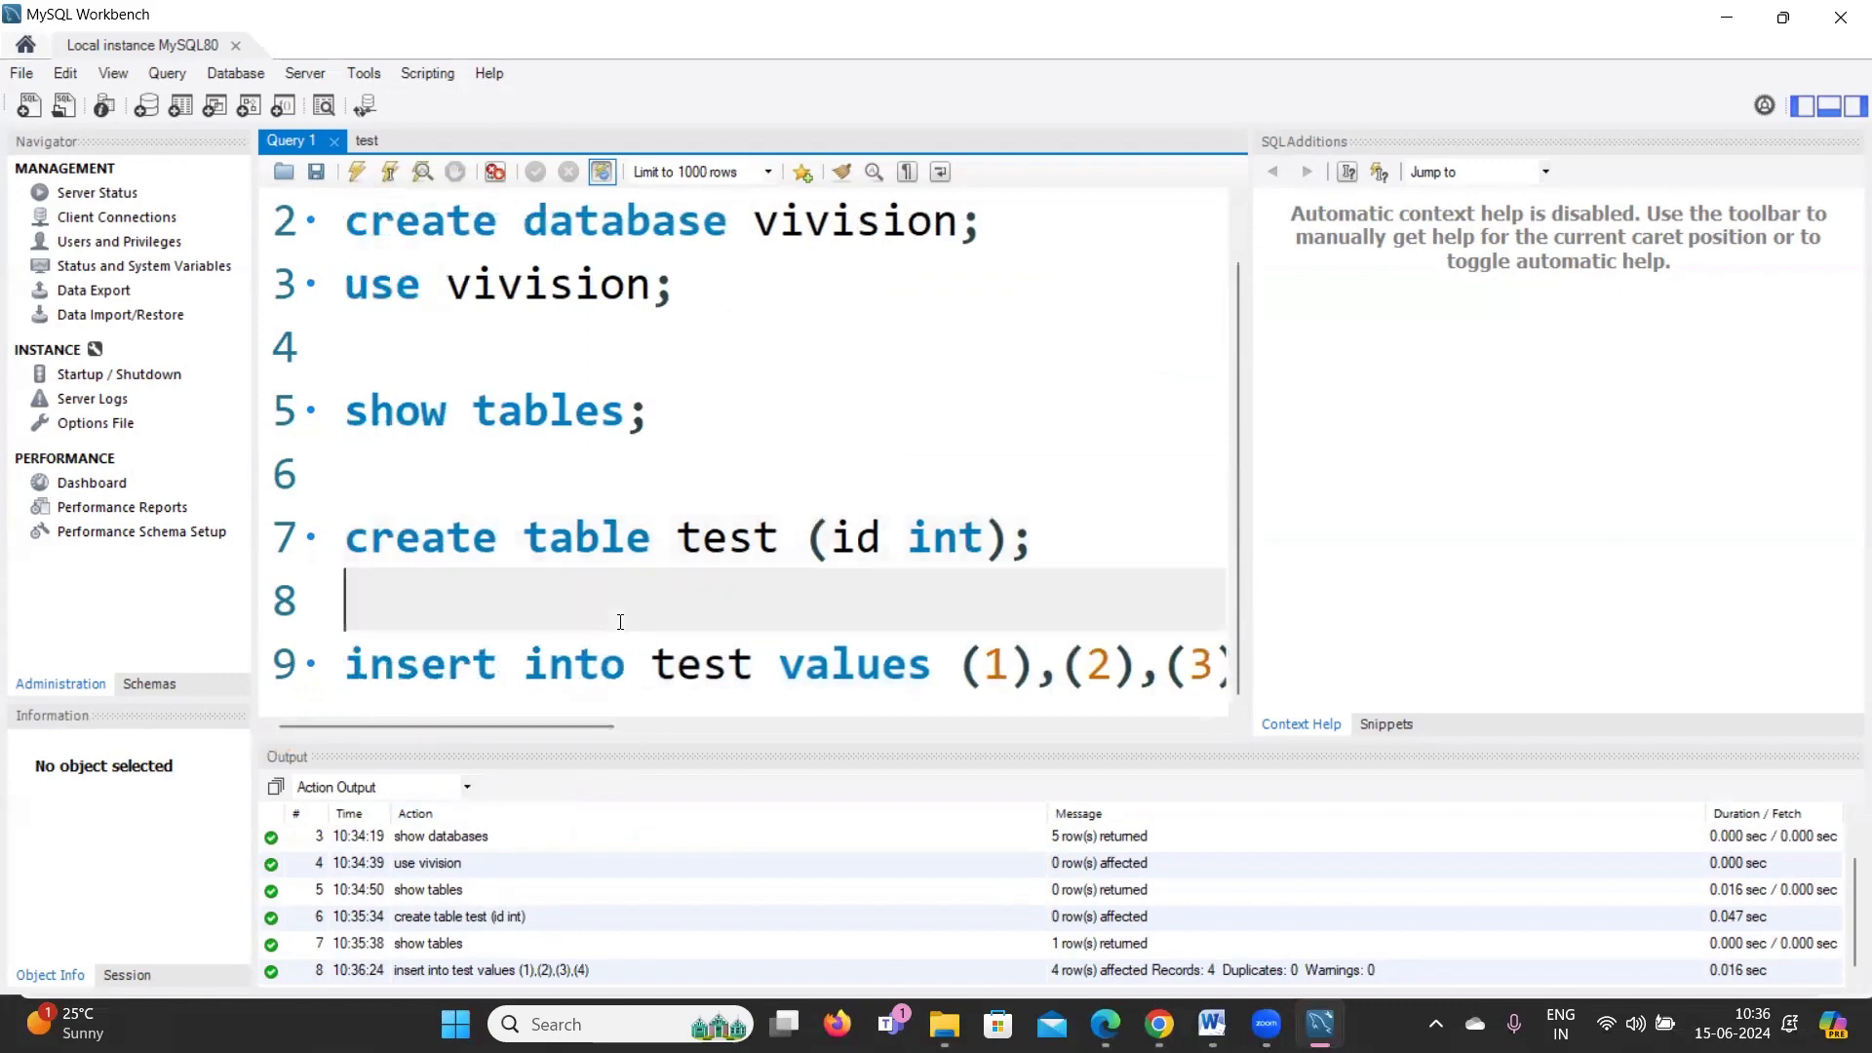
text(sele)
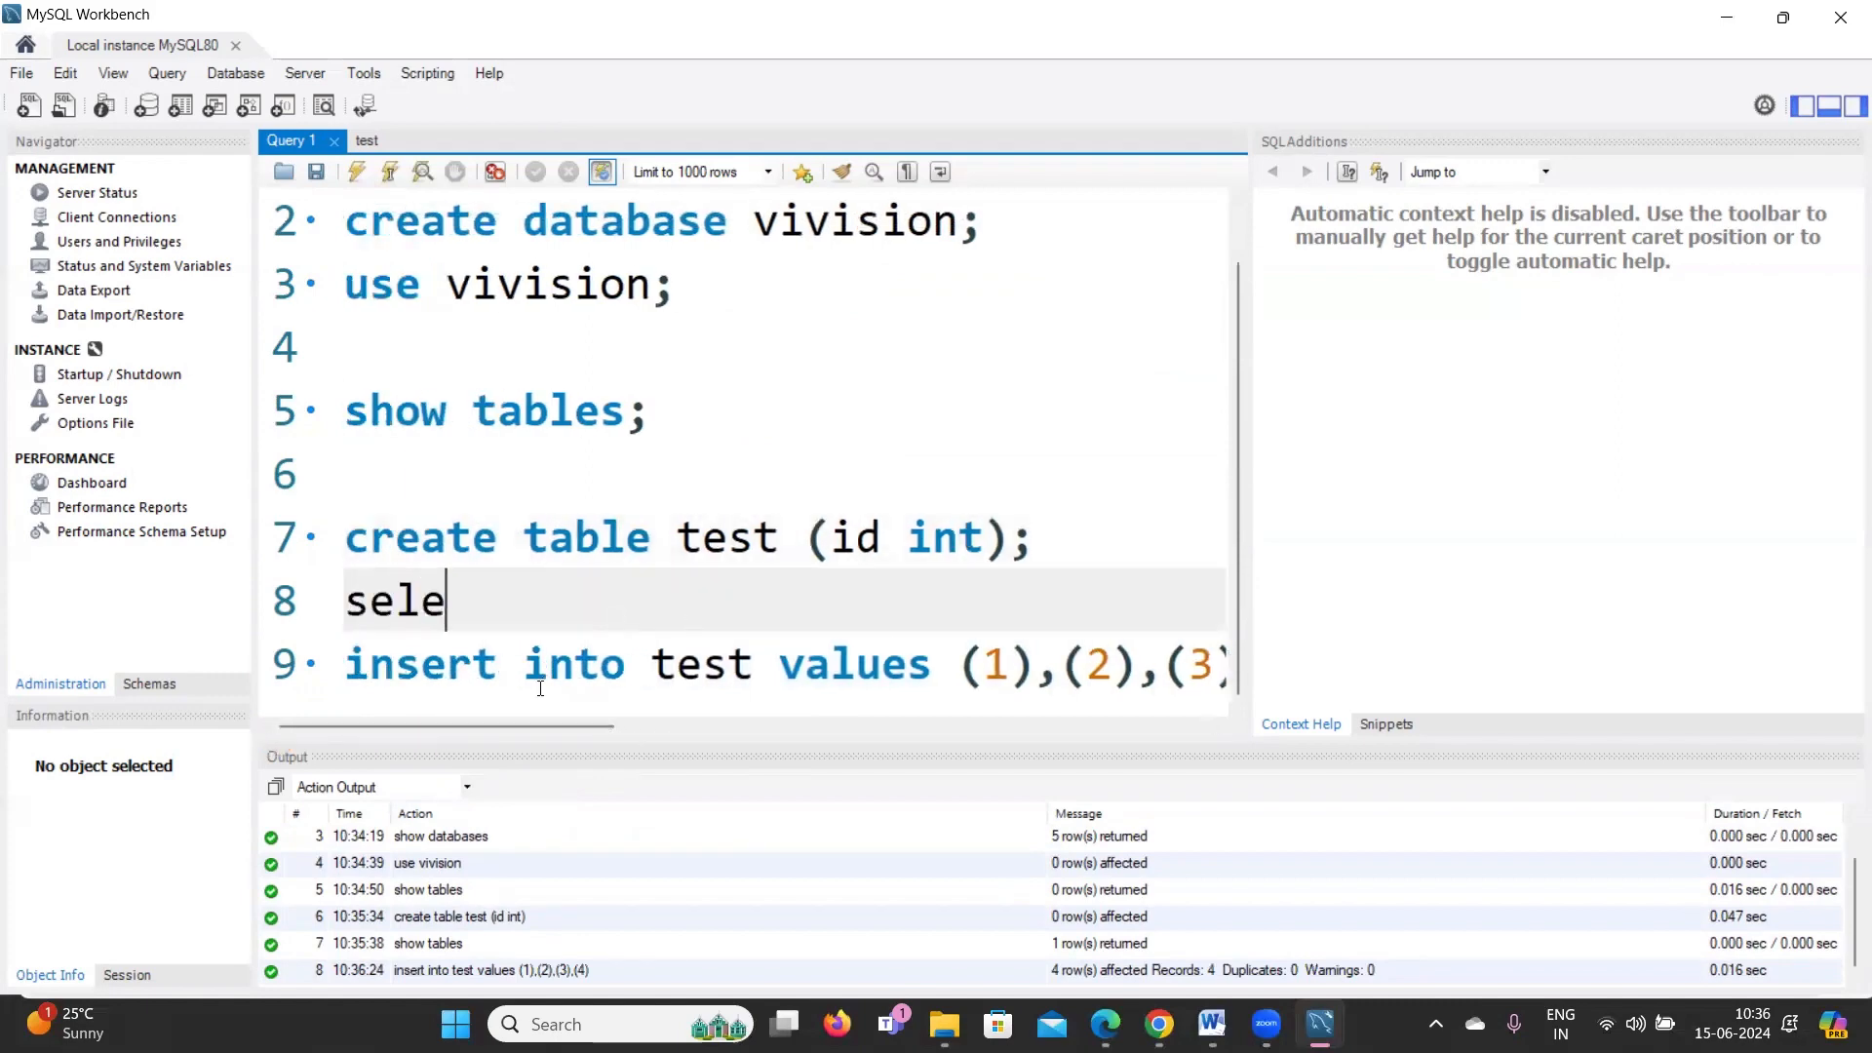
text(ct * fro)
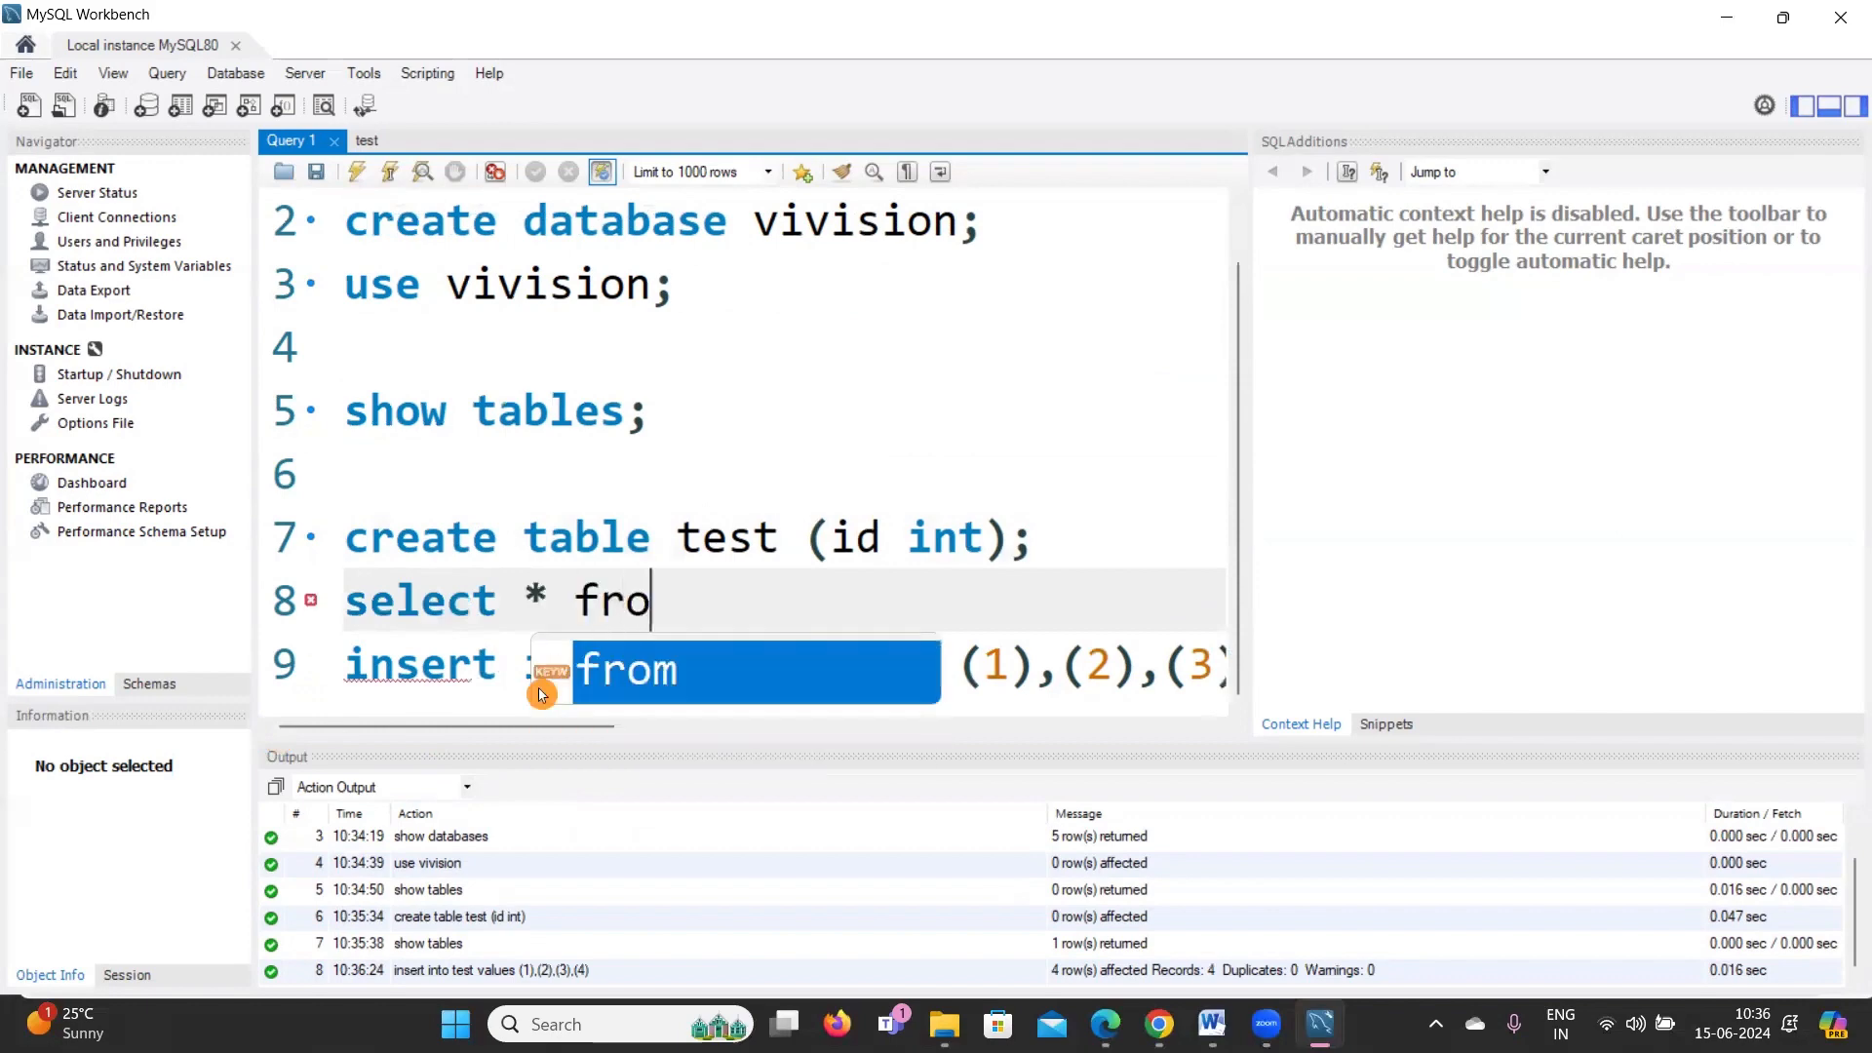
text(m test)
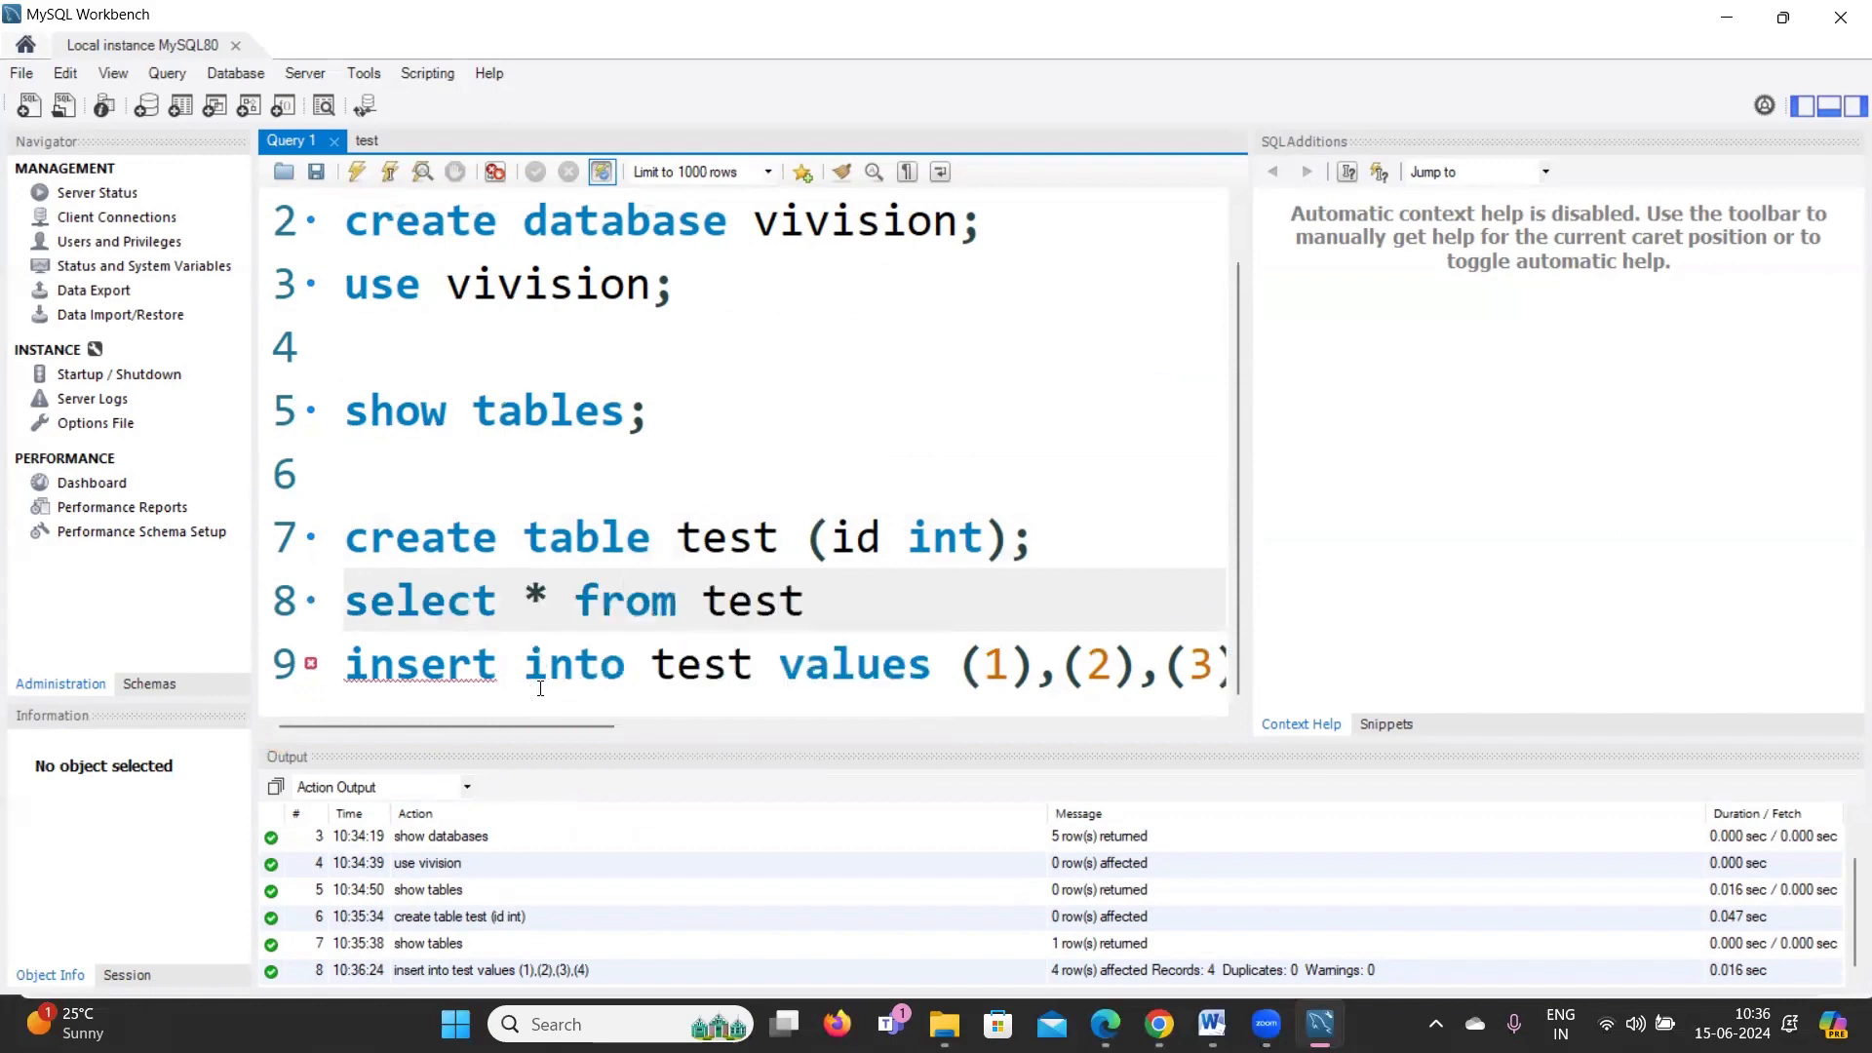
text(;)
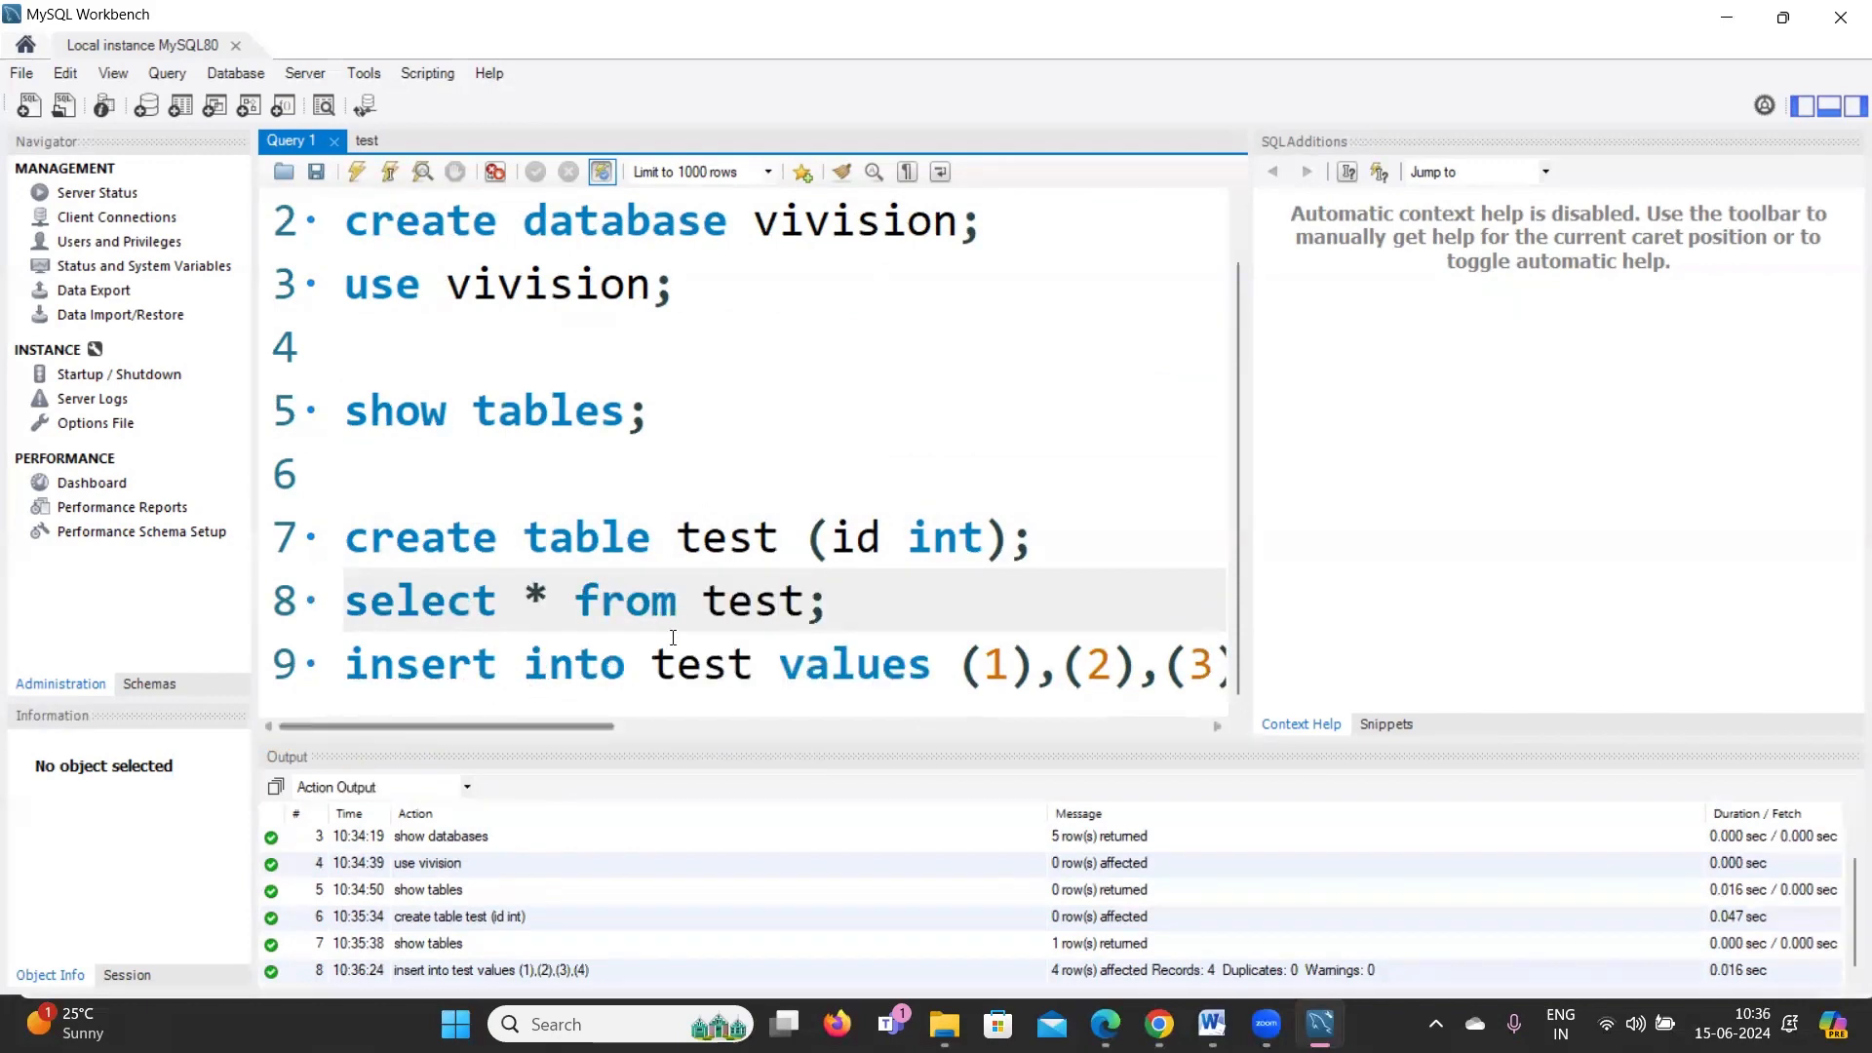
drag(828, 602, 345, 602)
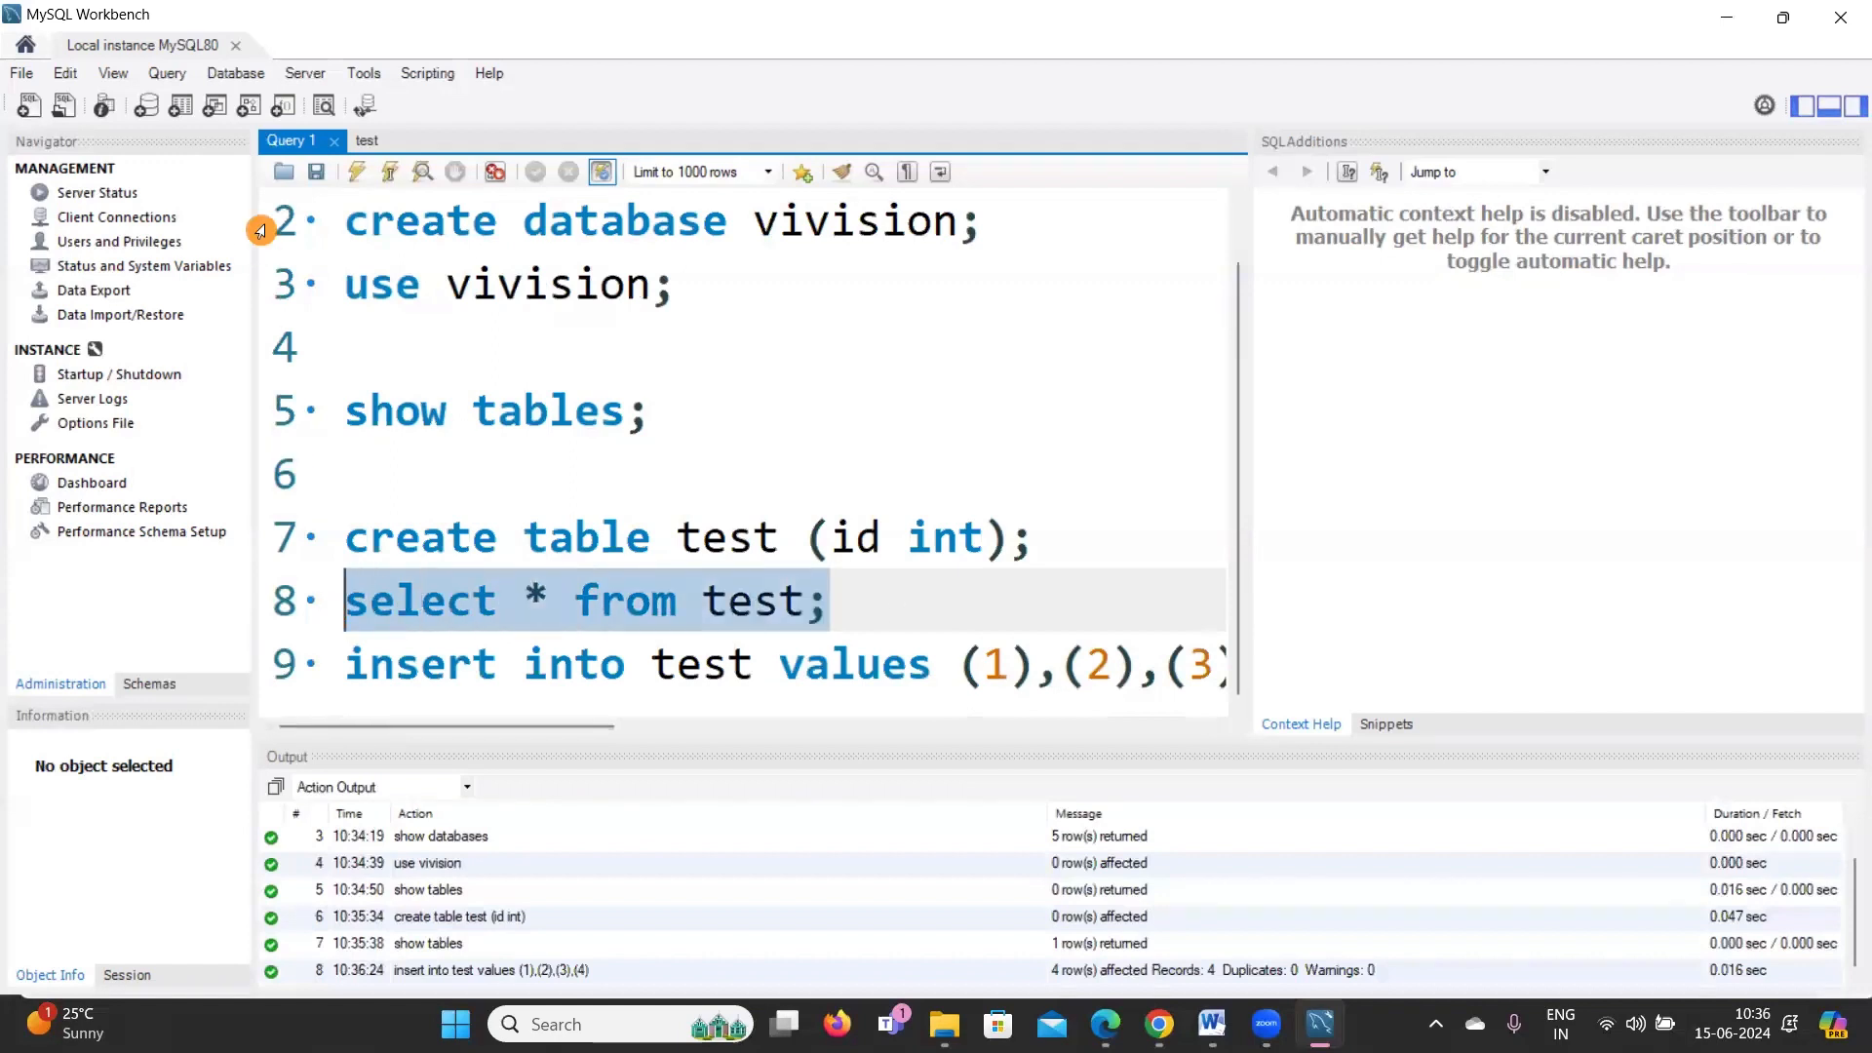
click(356, 171)
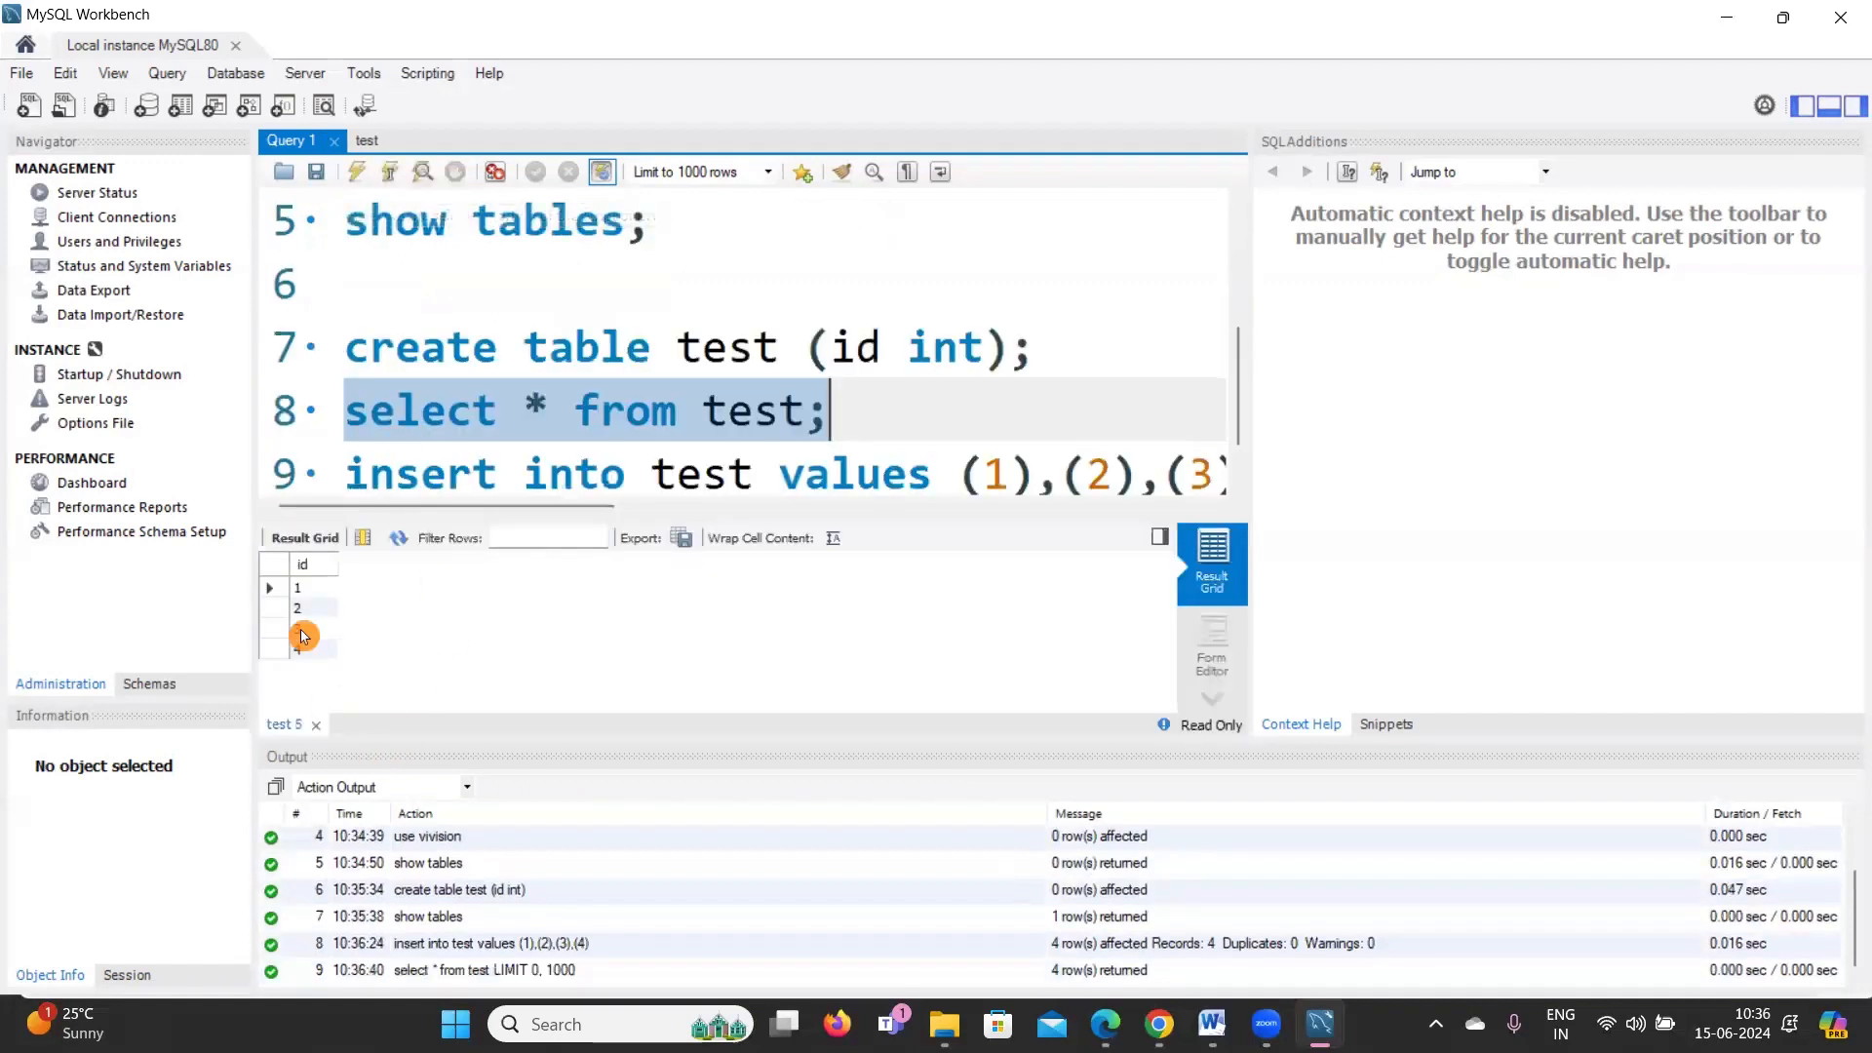
Reduce the script's text size slightly and enlarge the query editor in width and height so the whole insert statement on line 9 fits
click(955, 417)
ctrl+scroll(954, 418, down, 2)
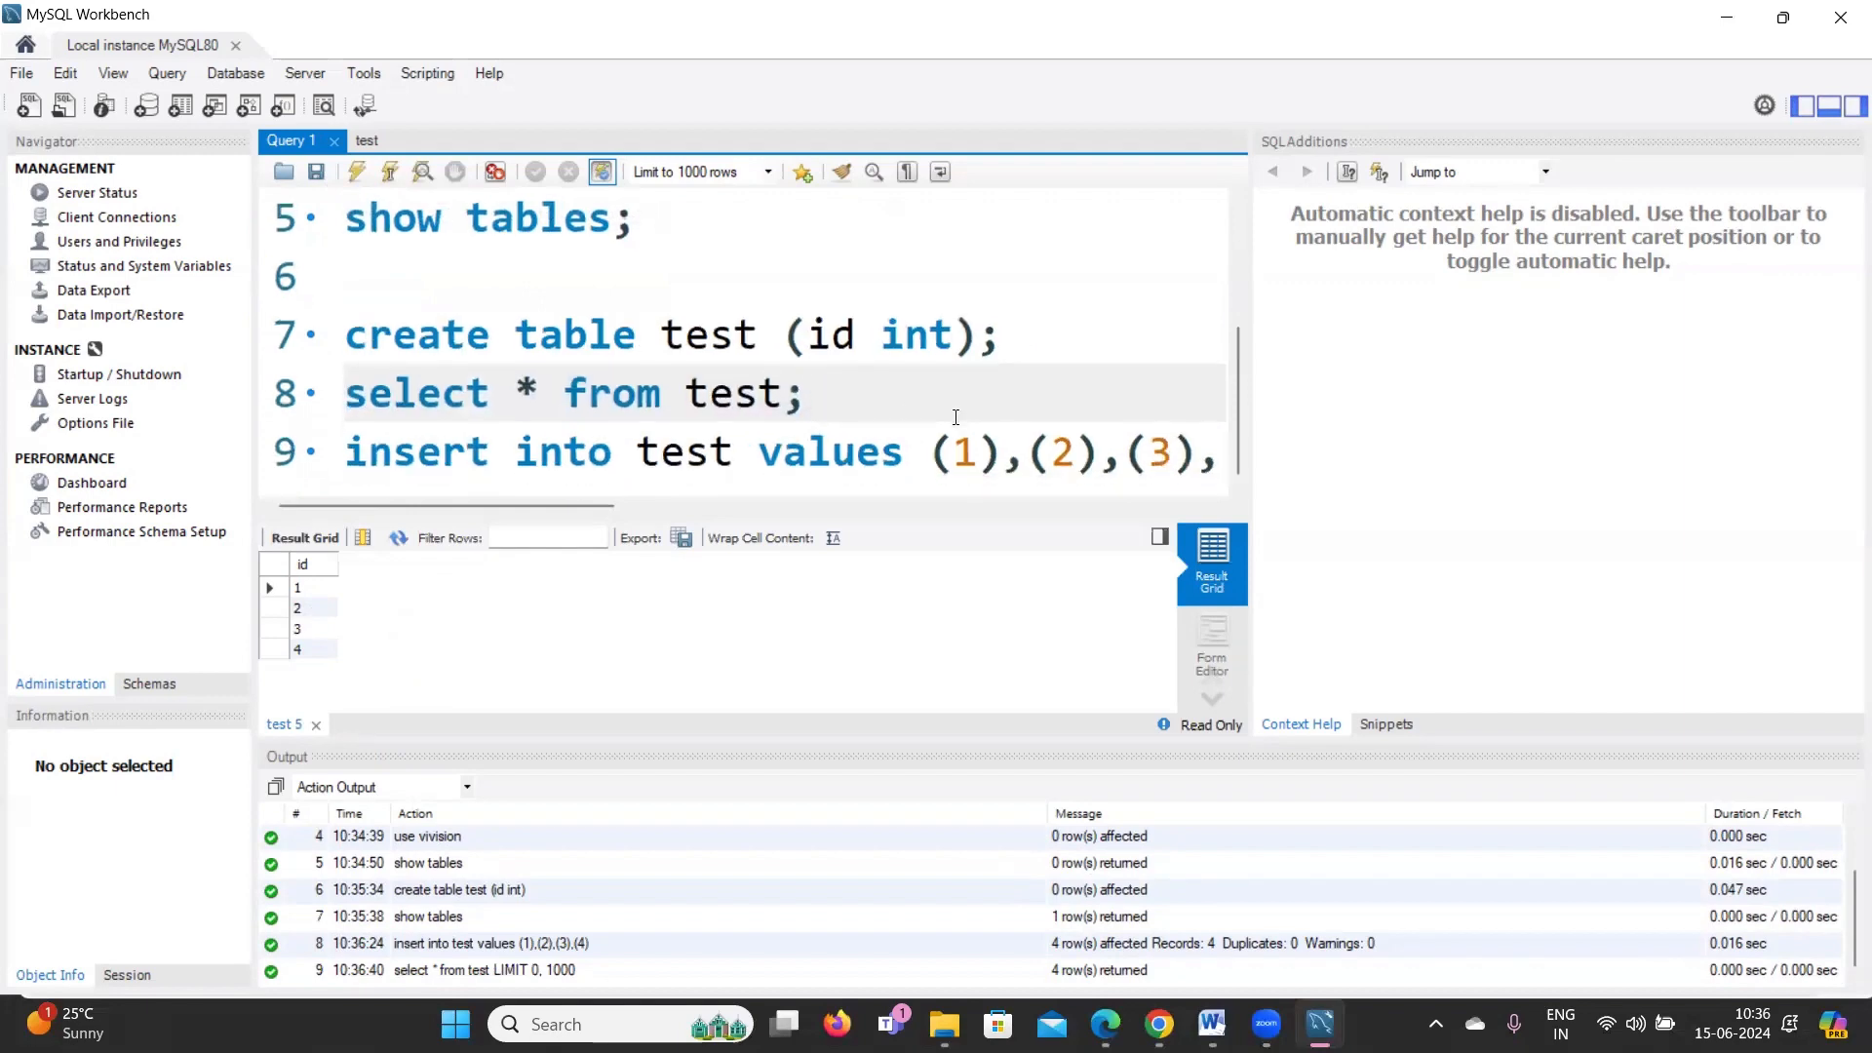
scroll(956, 417, up, 2)
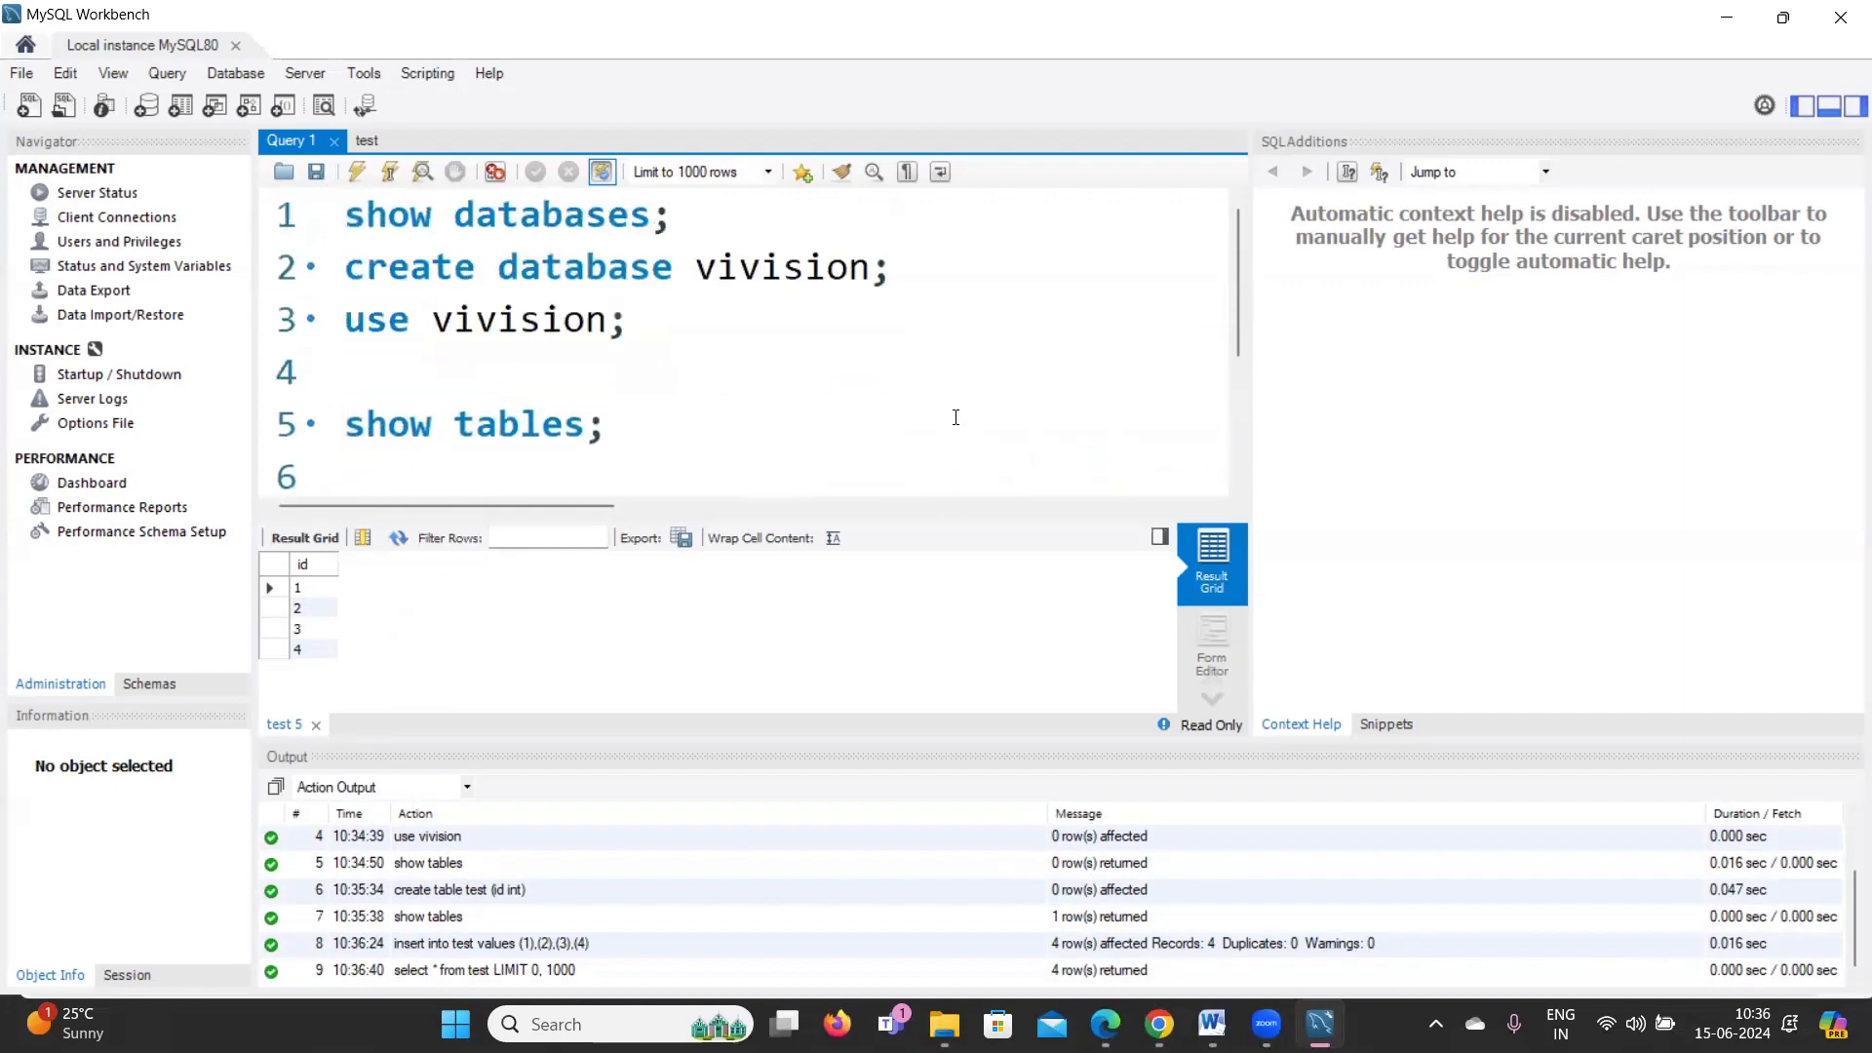
drag(1250, 385, 1694, 380)
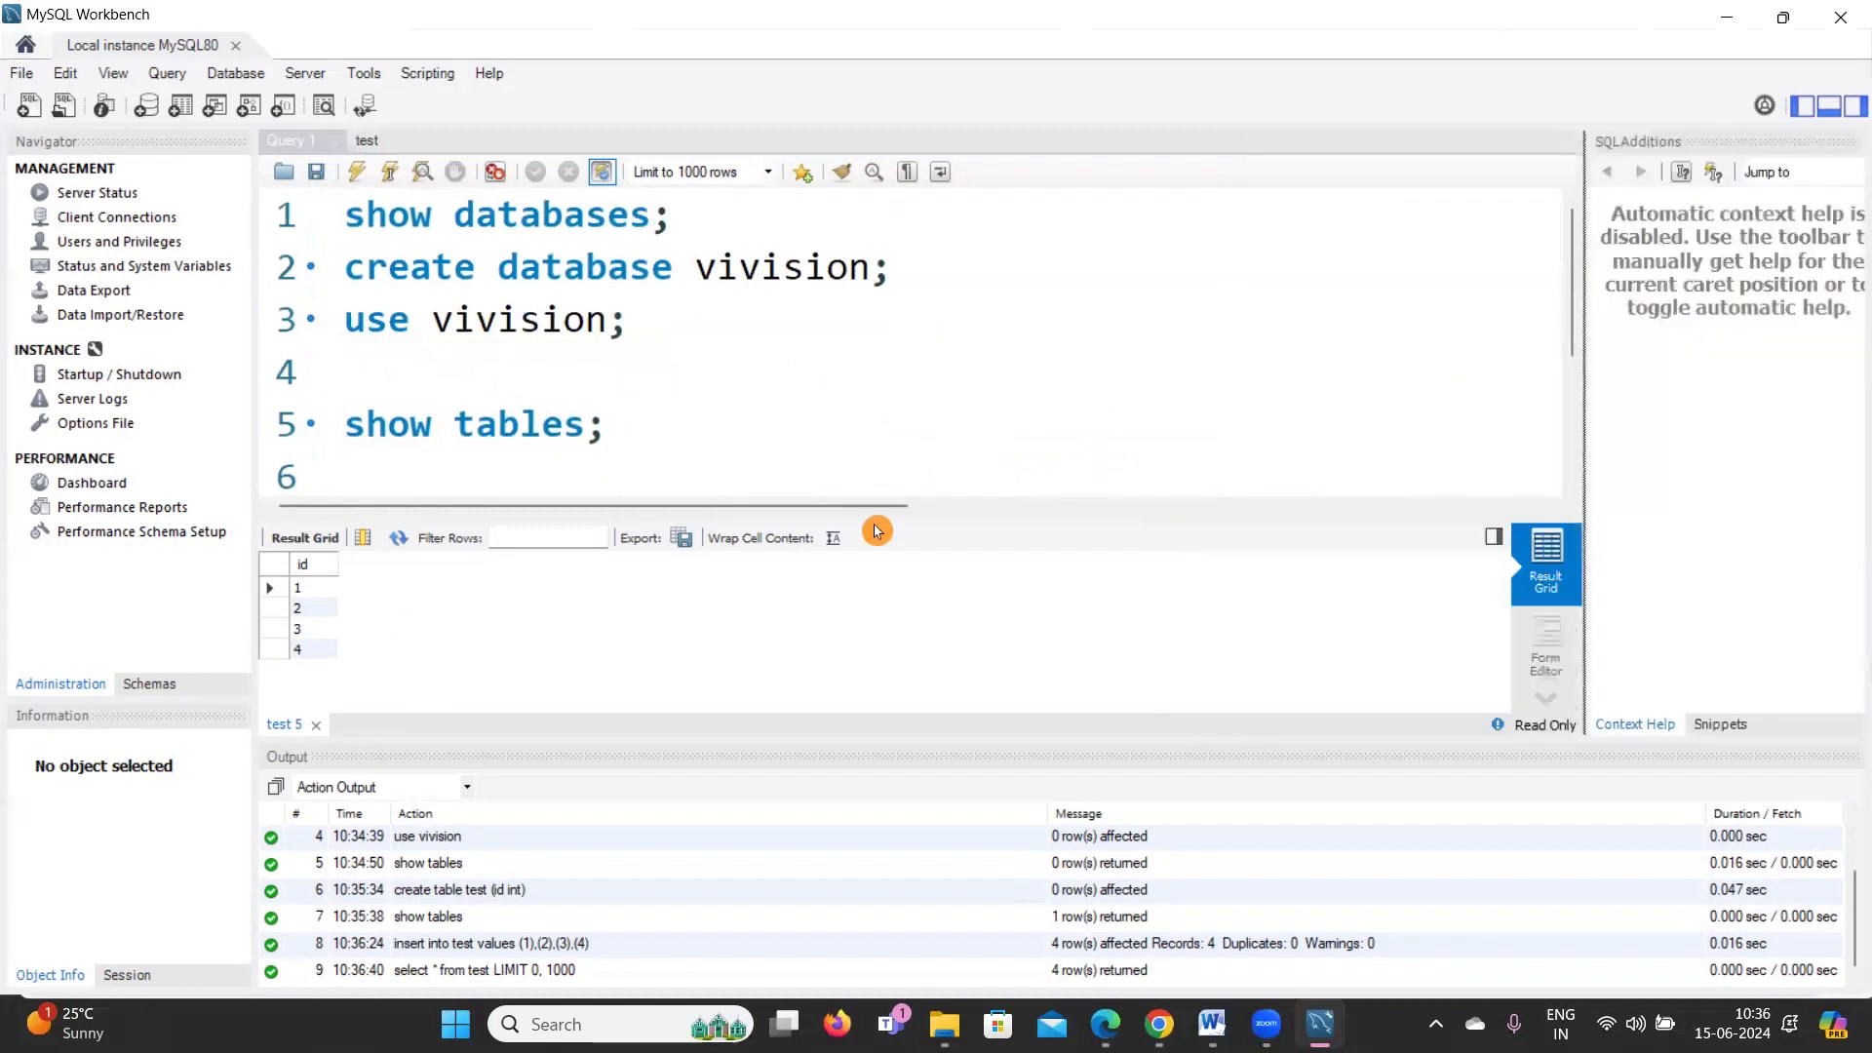
click(782, 388)
scroll(784, 387, down, 2)
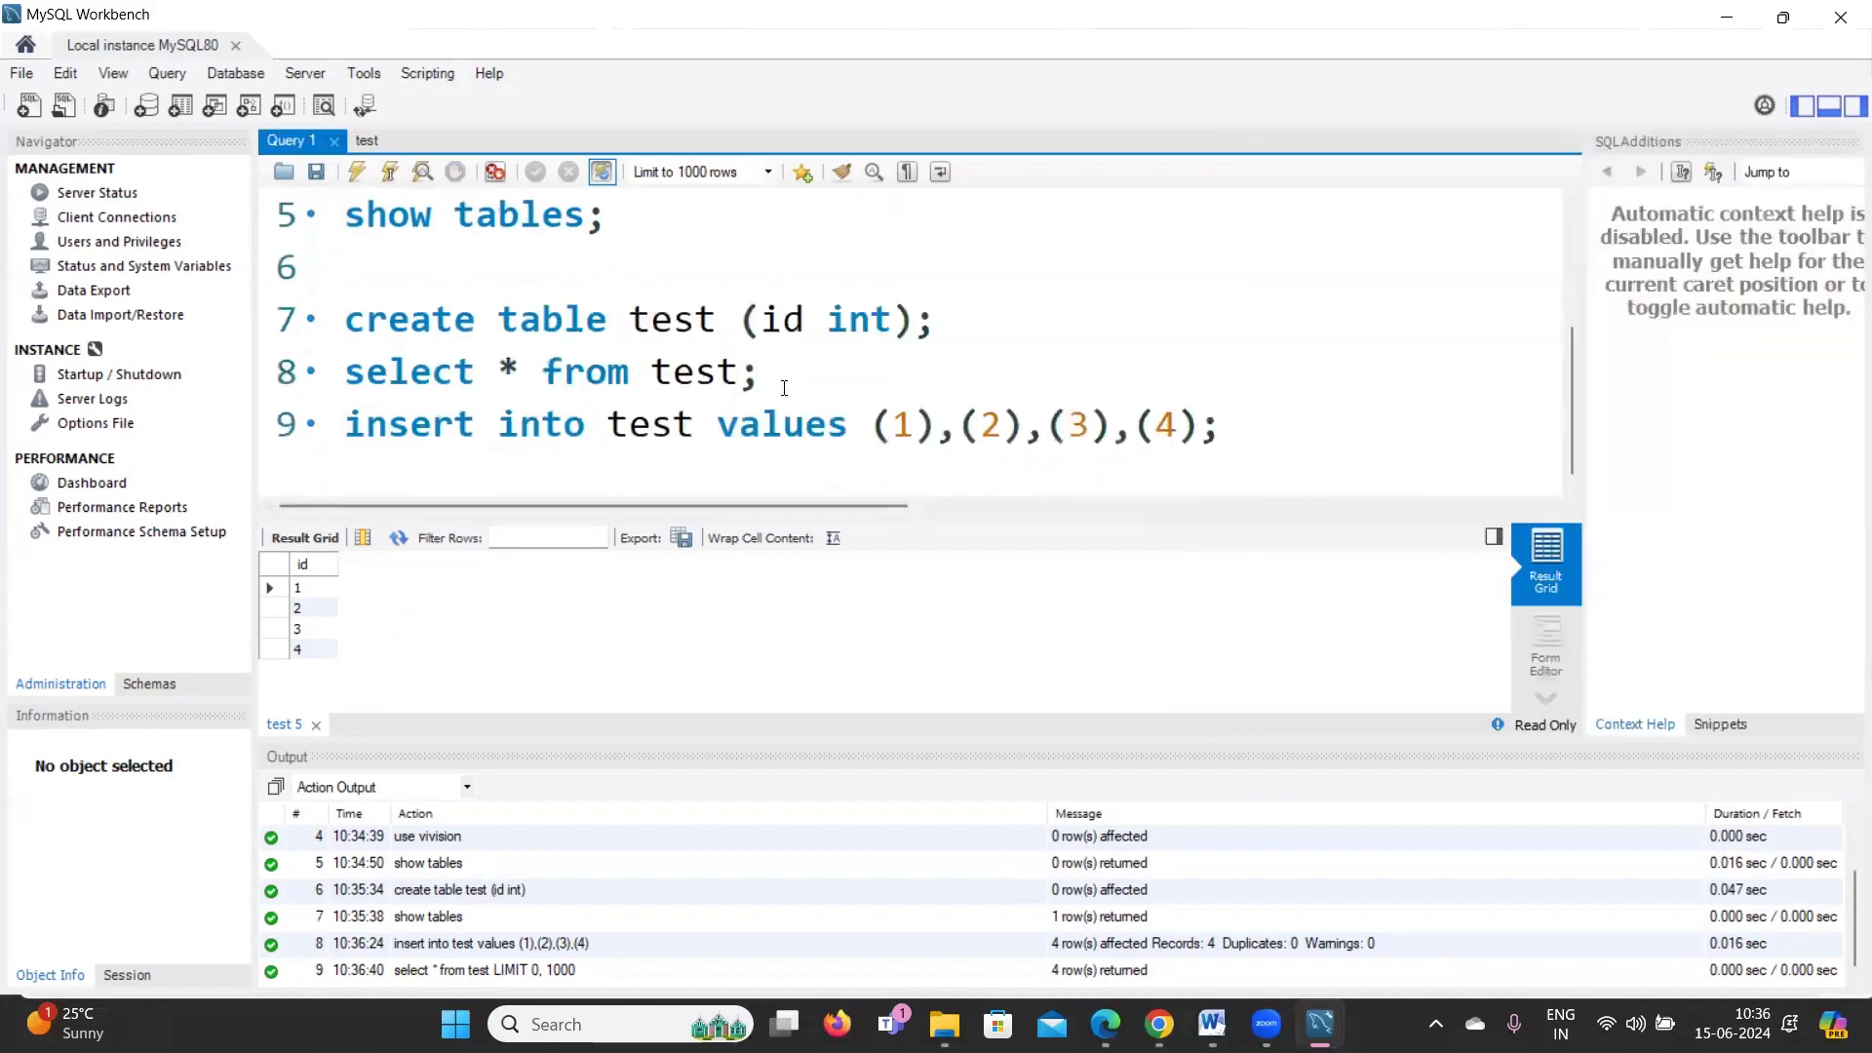
scroll(784, 387, up, 2)
scroll(784, 387, down, 2)
mouse_move(878, 517)
mouse_down()
mouse_move(928, 668)
mouse_move(1026, 536)
mouse_up()
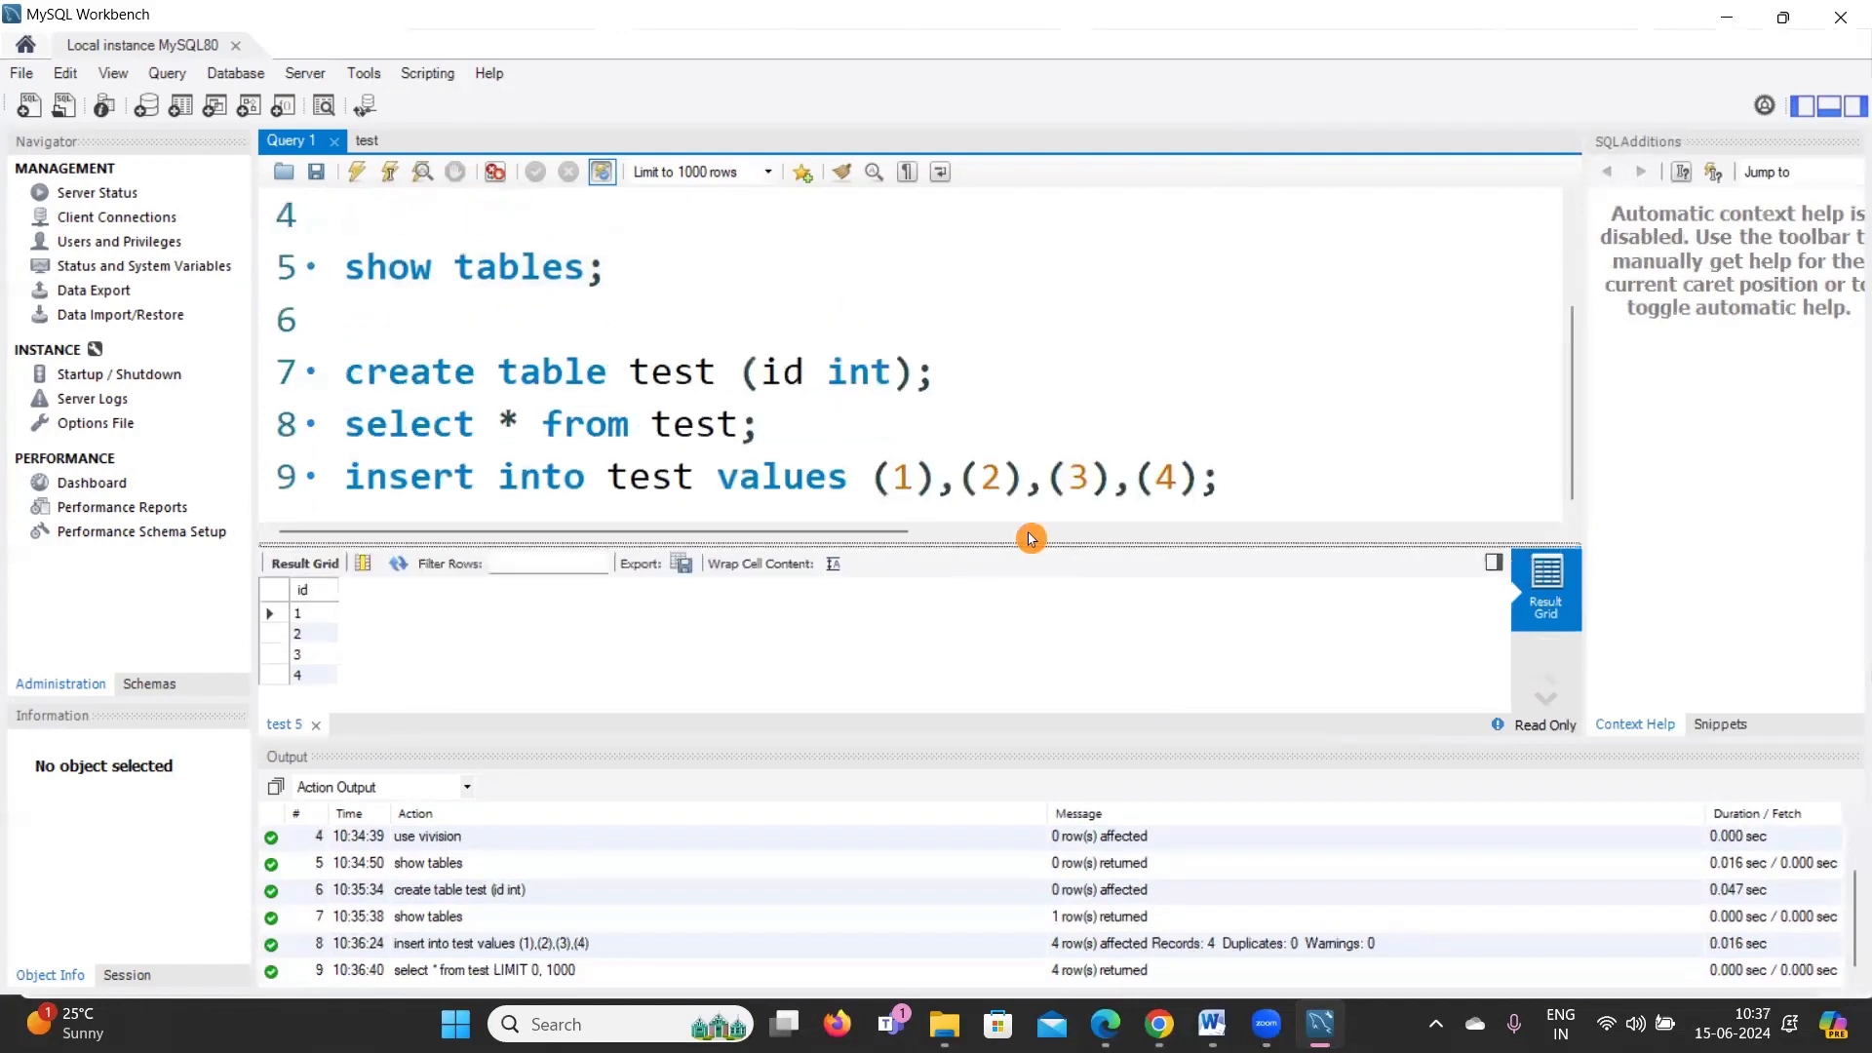
scroll(1086, 480, up, 1)
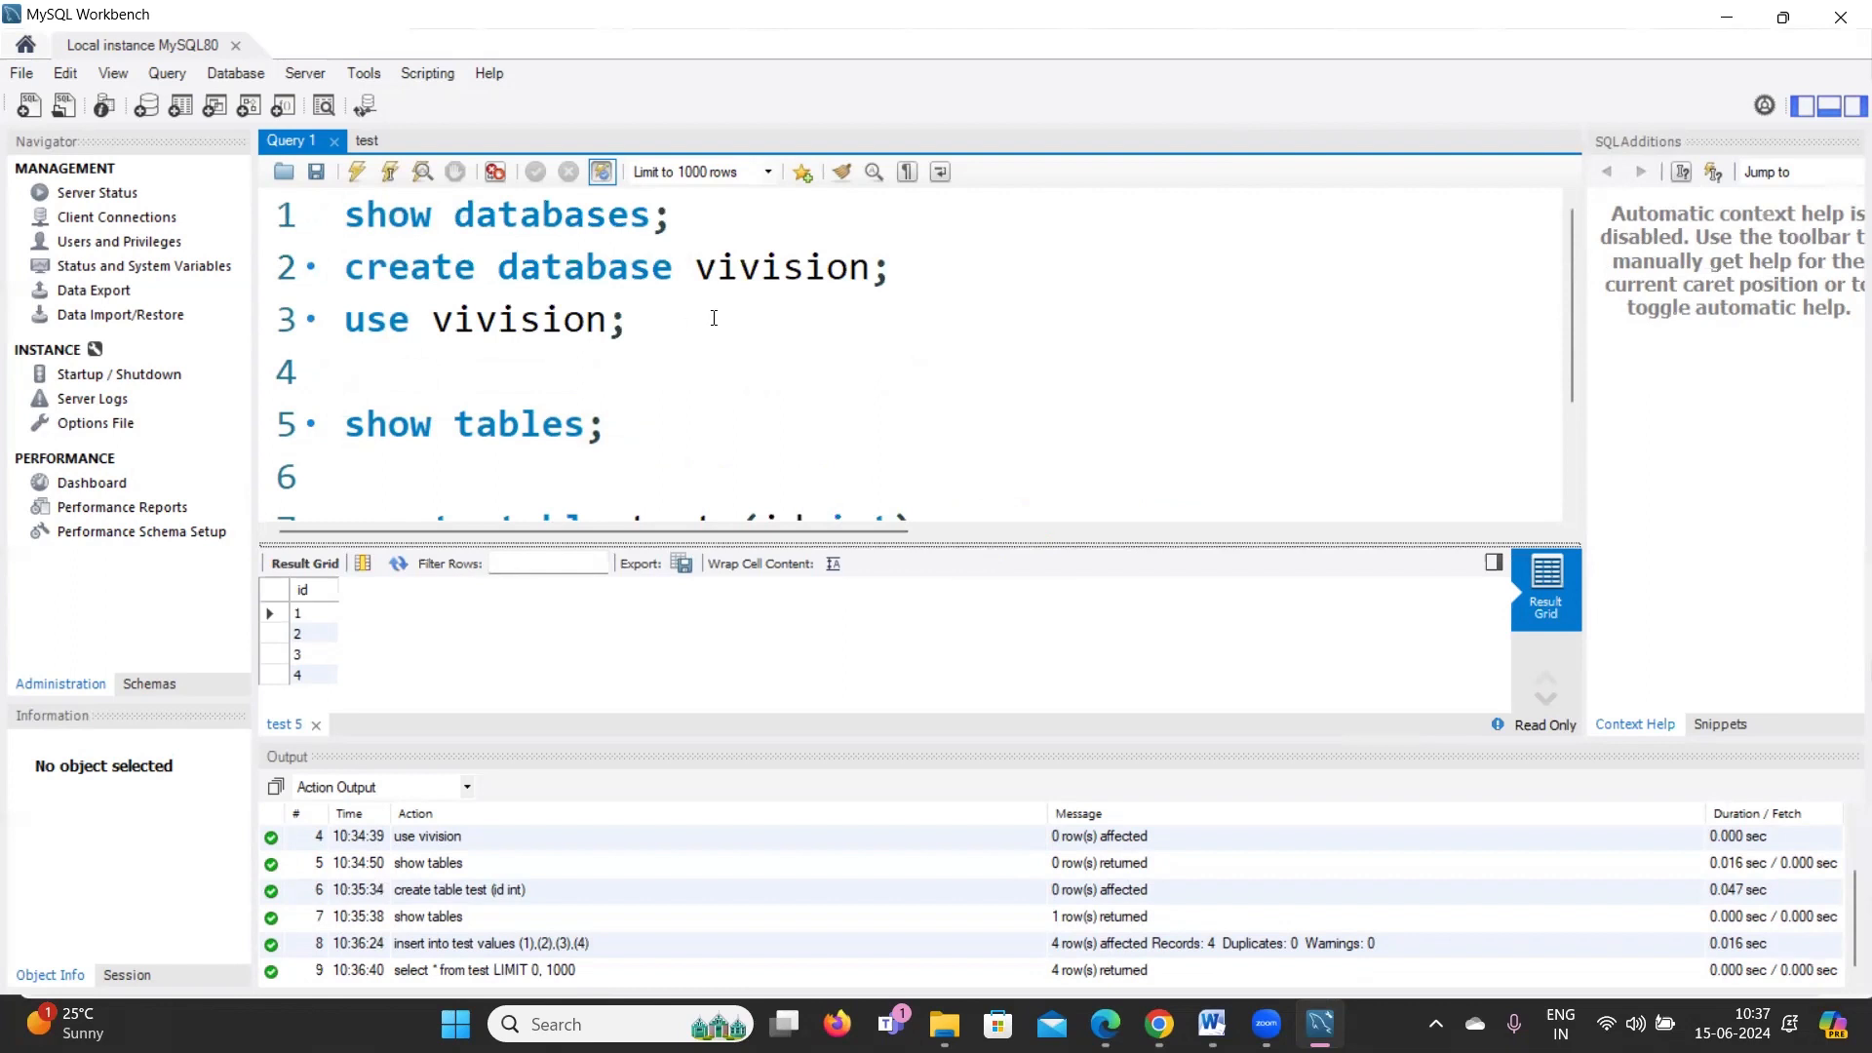
click(716, 350)
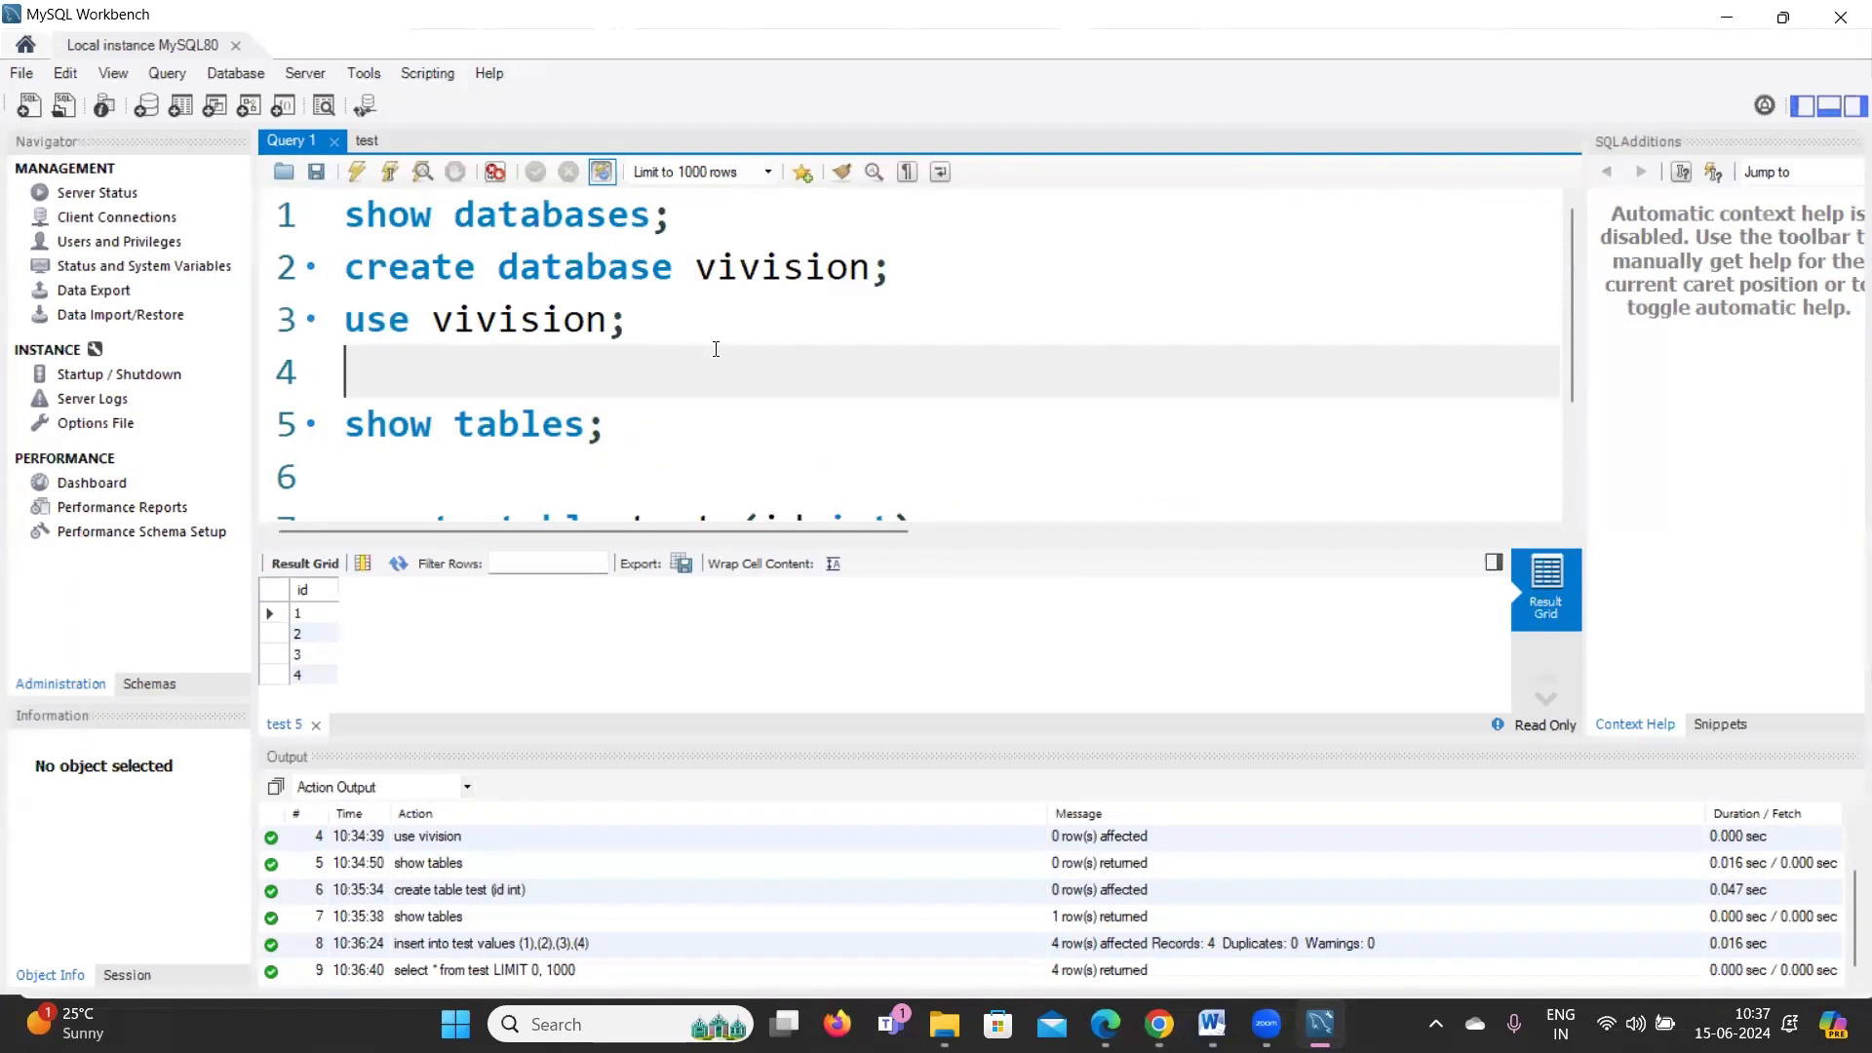
click(659, 343)
scroll(660, 344, down, 1)
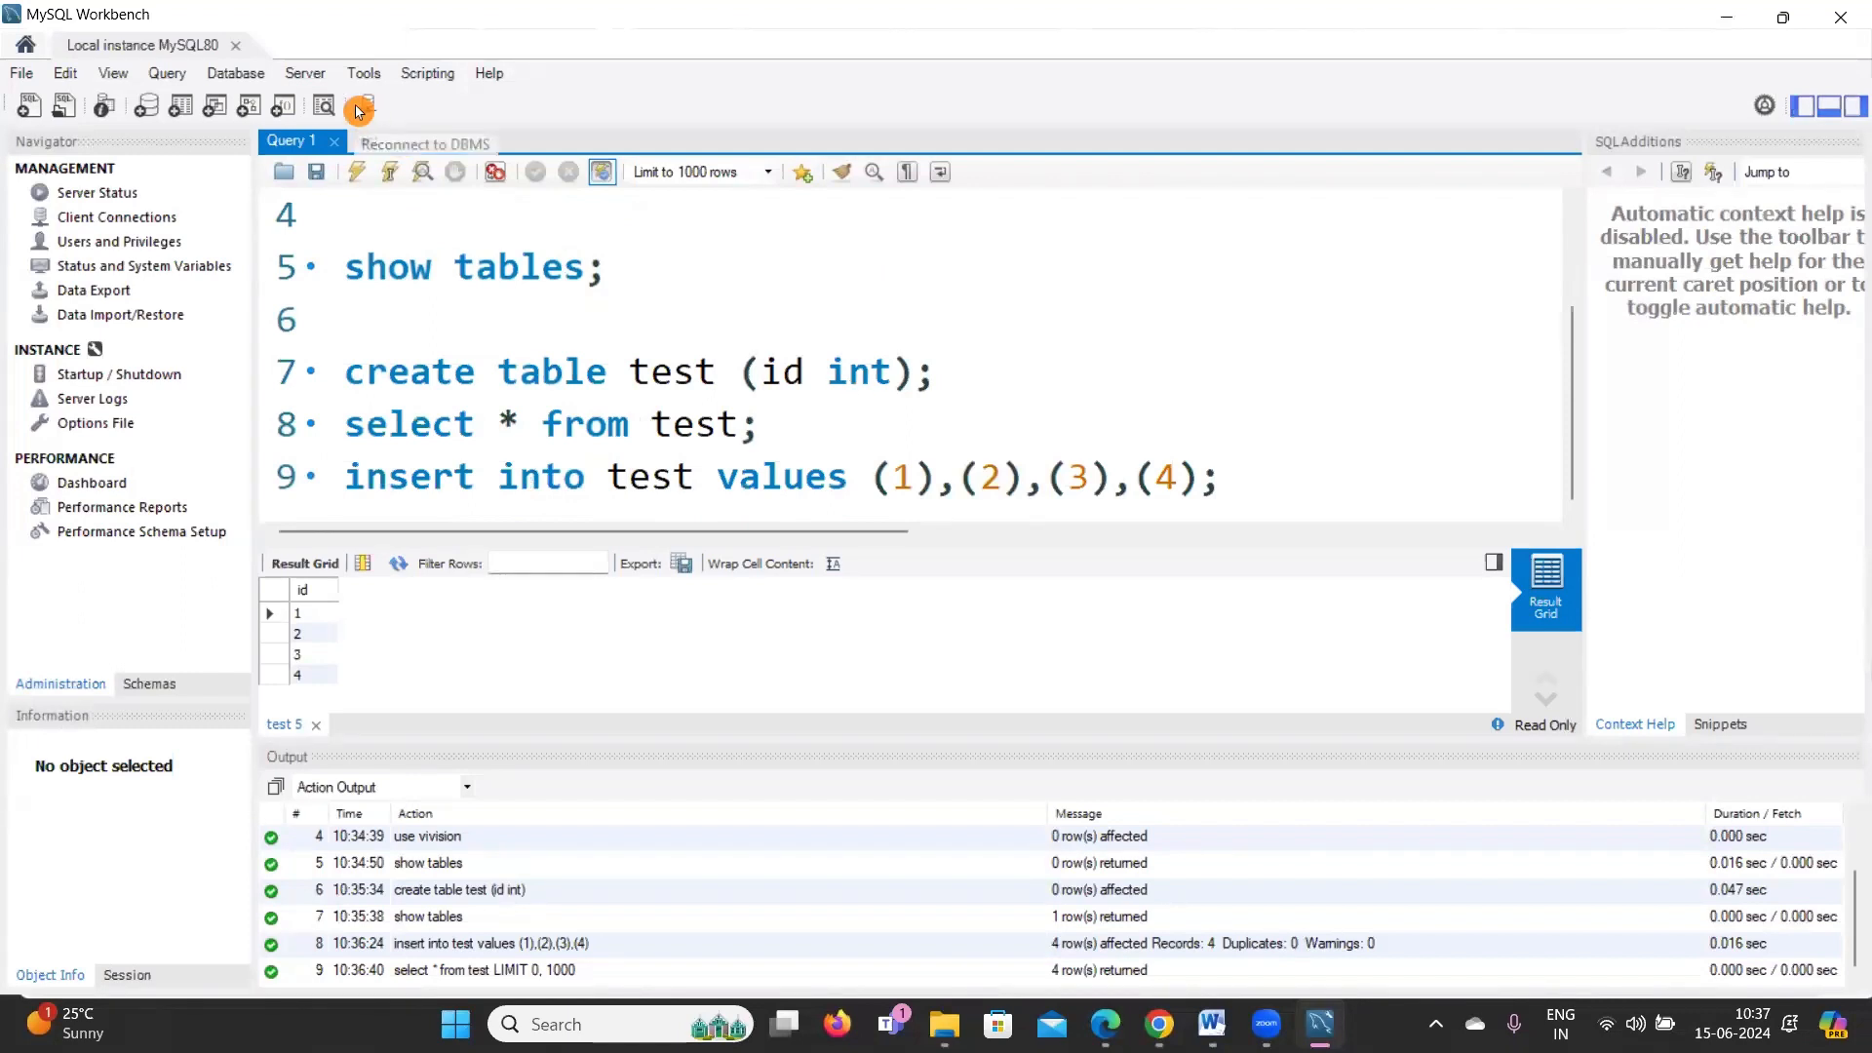
click(1637, 121)
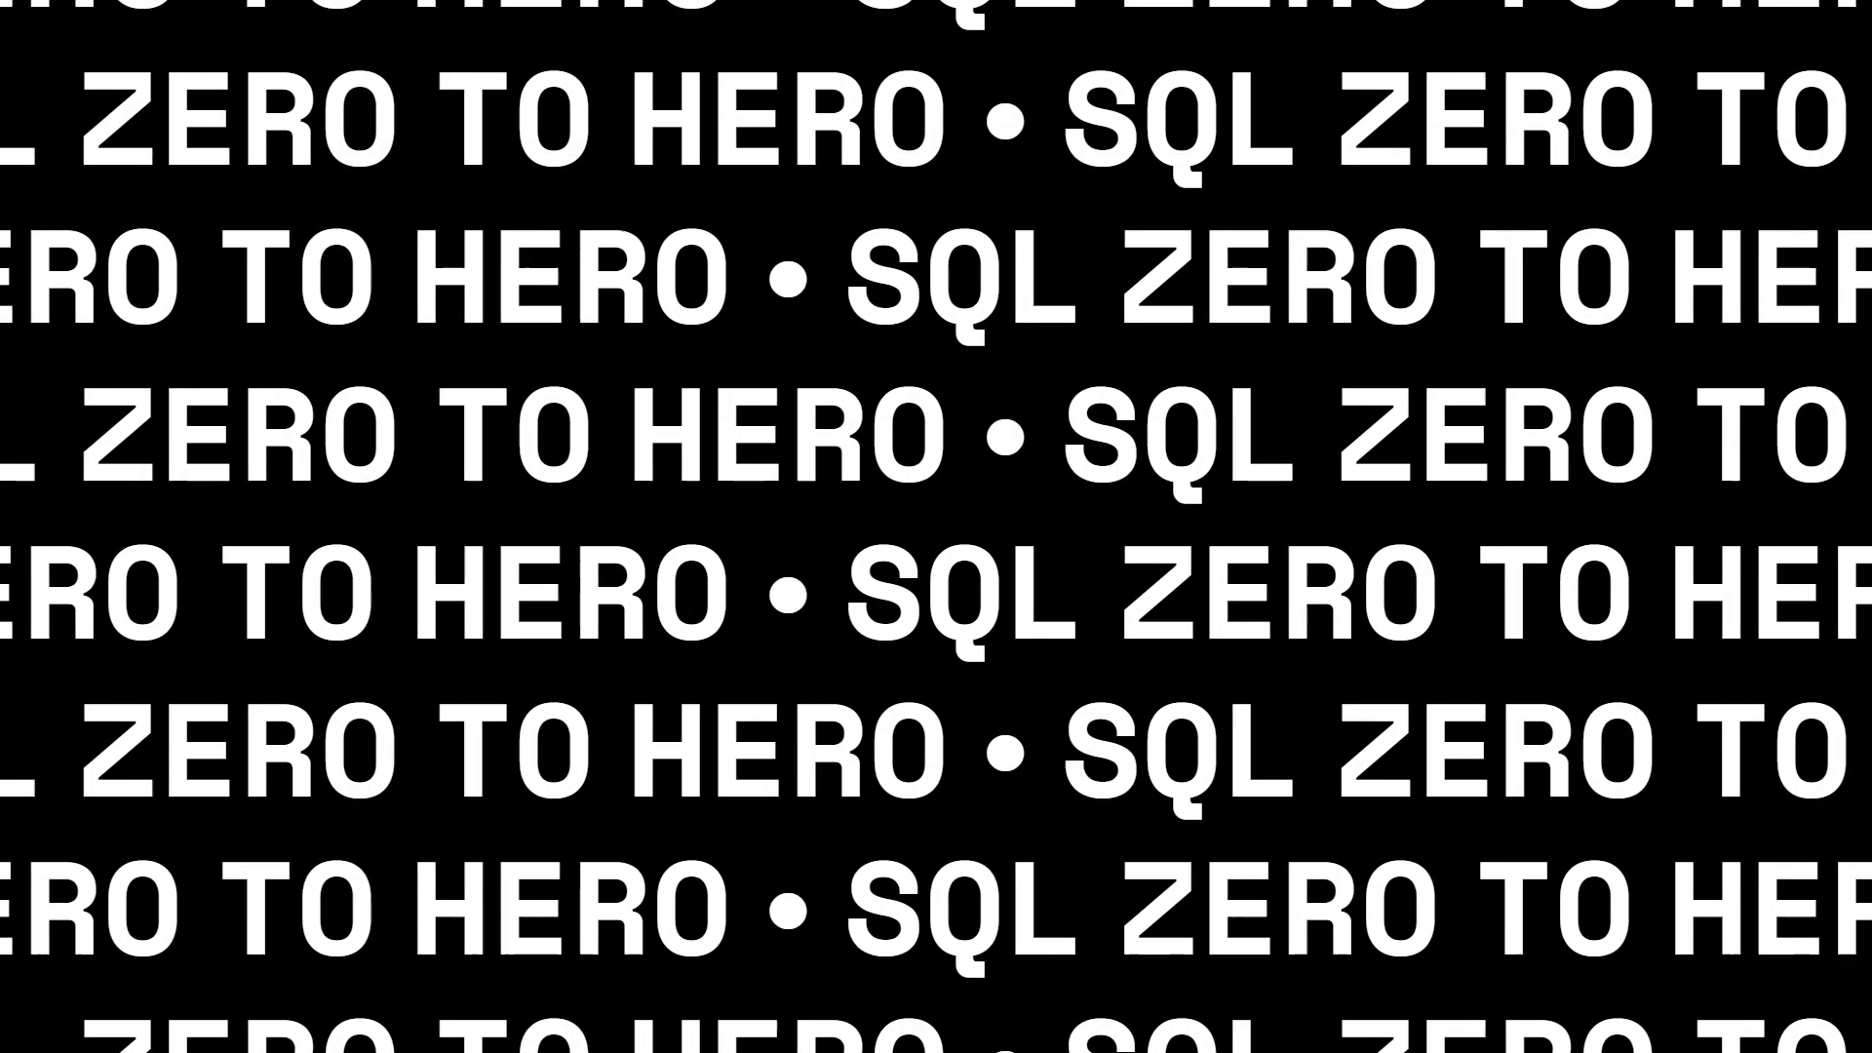